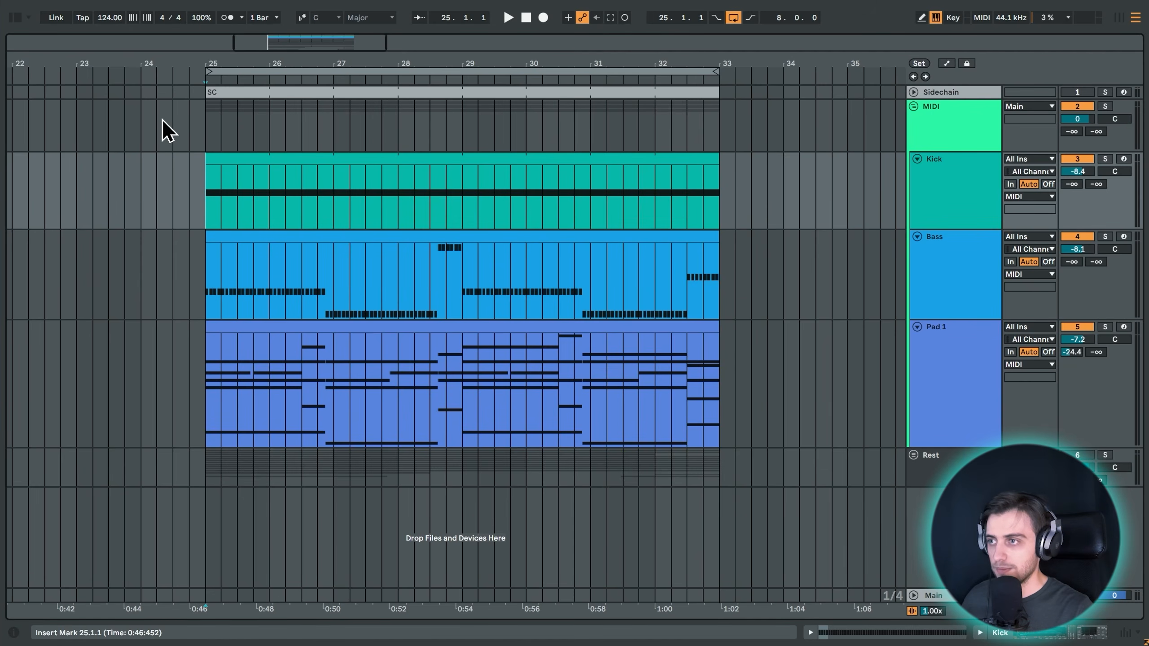
Examine the Kick, Bass, Pad 1 and Rest tracks and view the device chains of the Bass and Kick.
click(197, 124)
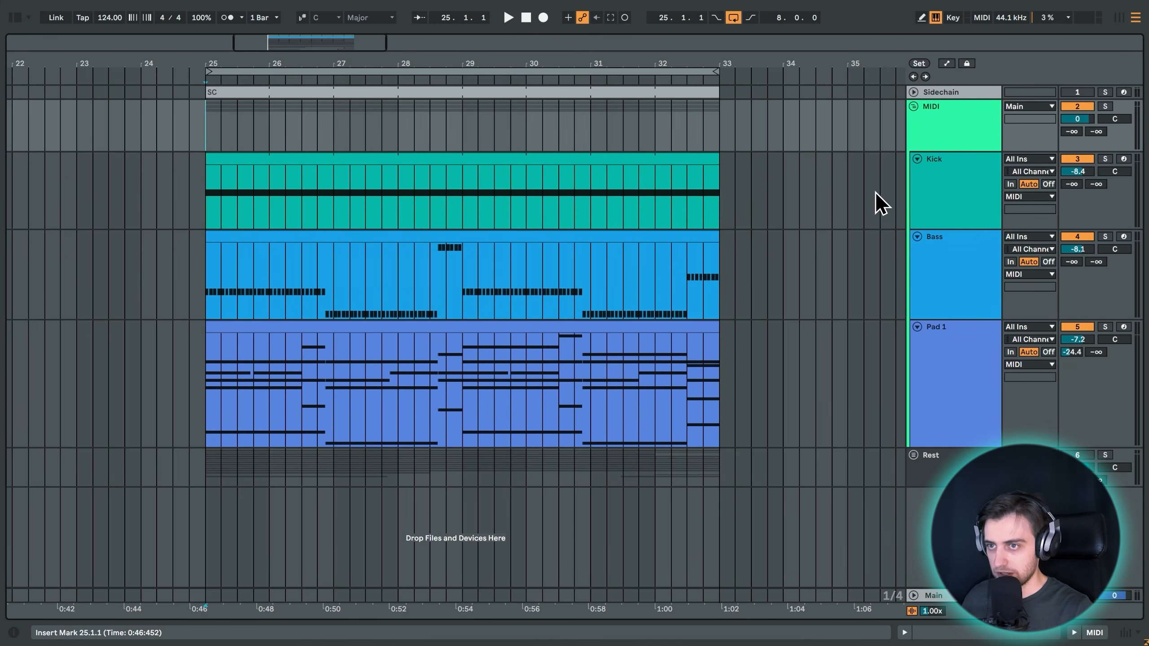
click(939, 192)
key(shift+Tab)
click(954, 278)
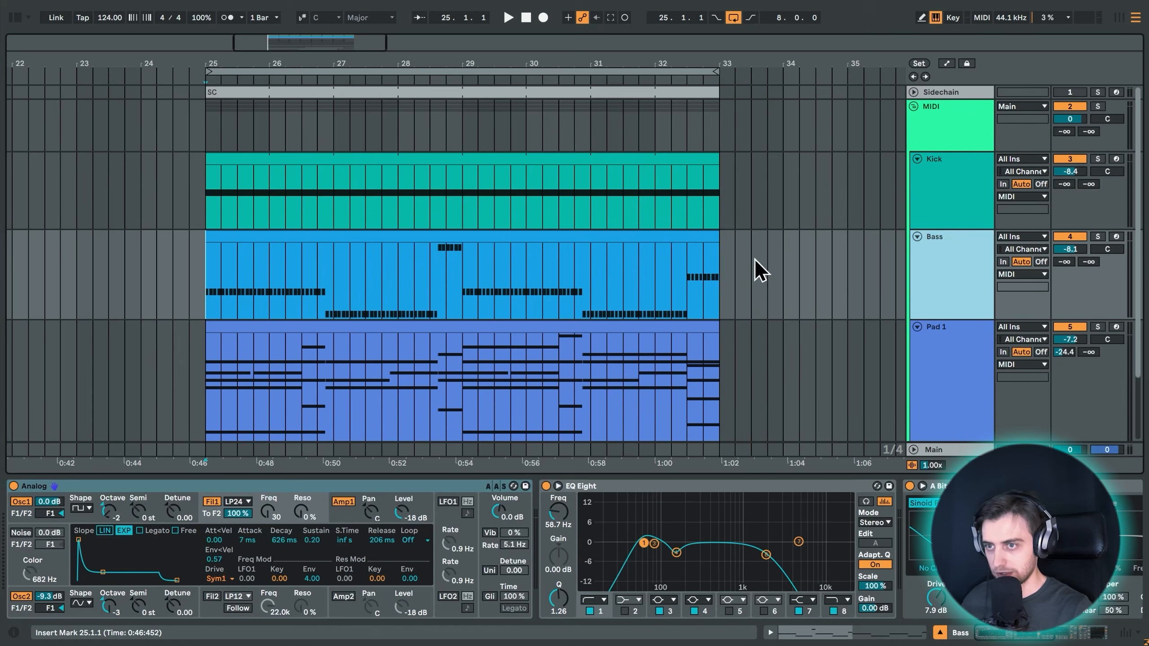
scroll(742, 276, down, 2)
click(943, 354)
drag(207, 72, 206, 64)
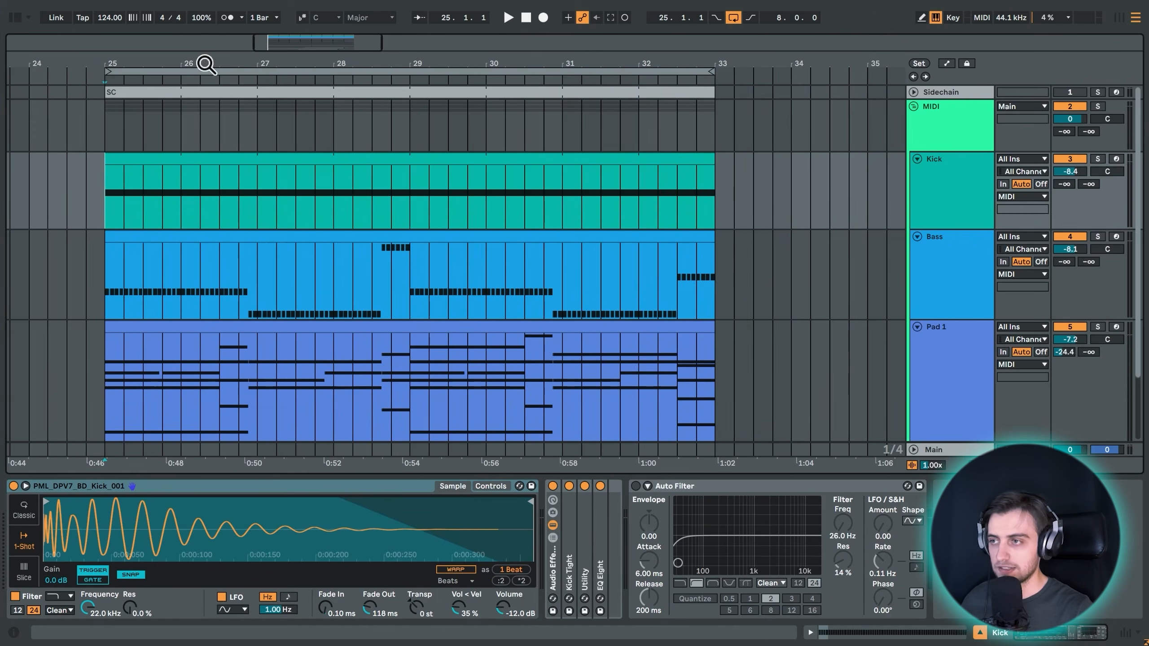
scroll(225, 184, down, 2)
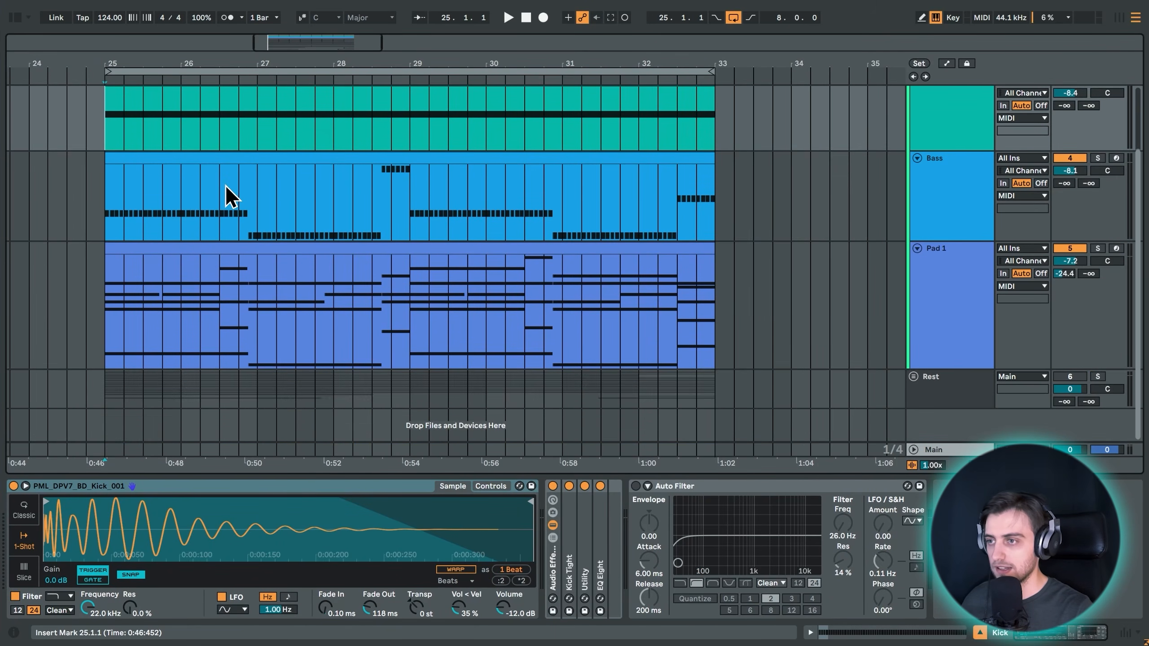
scroll(225, 187, up, 2)
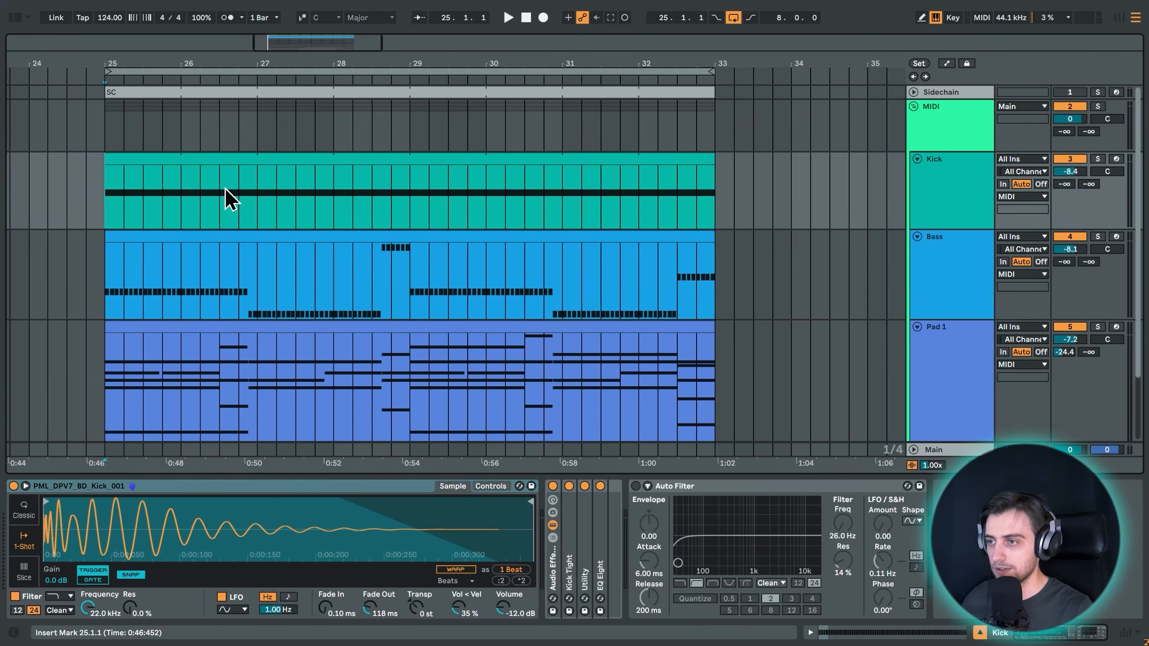
scroll(226, 193, down, 2)
click(949, 397)
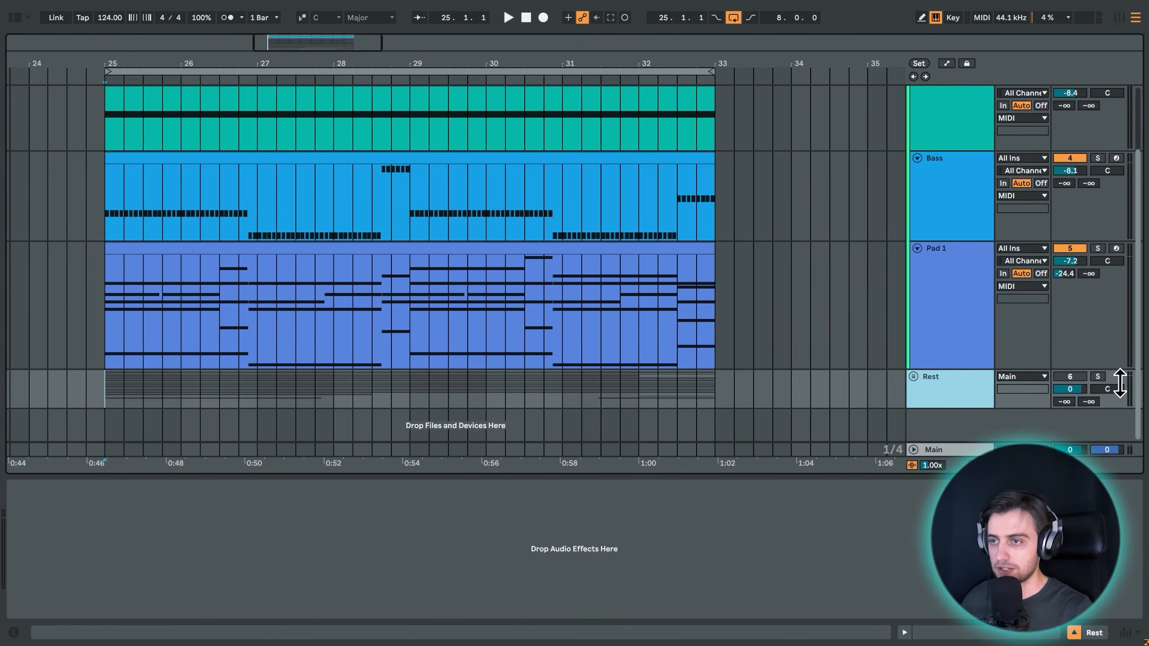
scroll(180, 260, up, 2)
scroll(181, 262, down, 1)
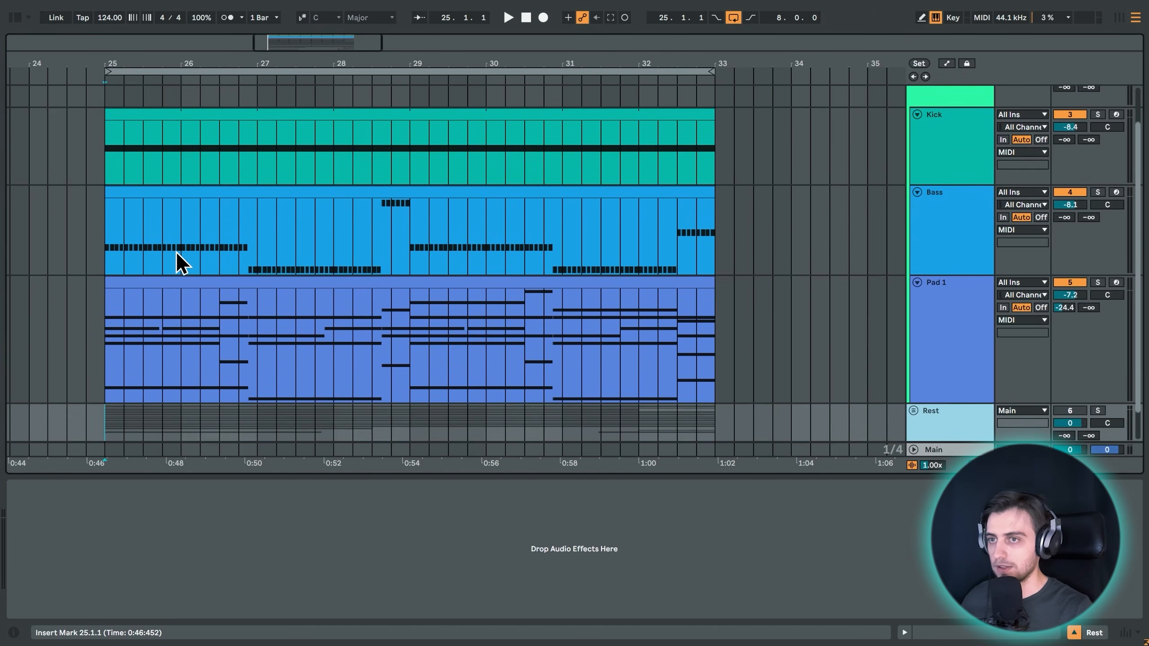
Play the Kick, Bass and Pad 1 tracks from bar 25 with the arrangement loop switched off.
click(102, 156)
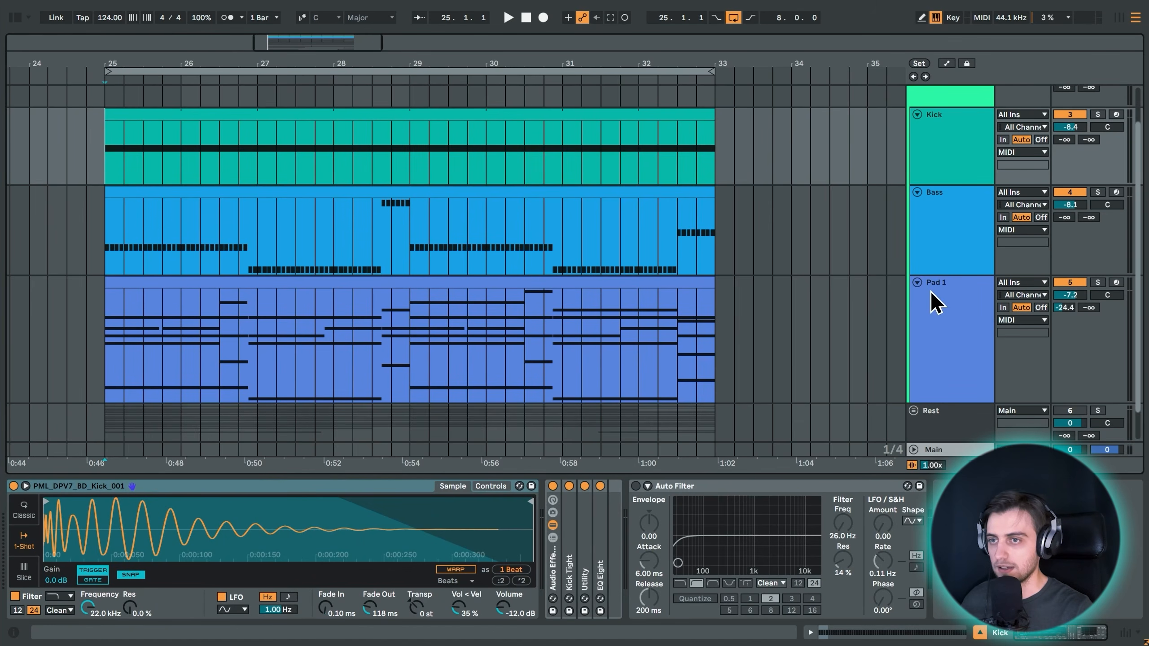
key(space)
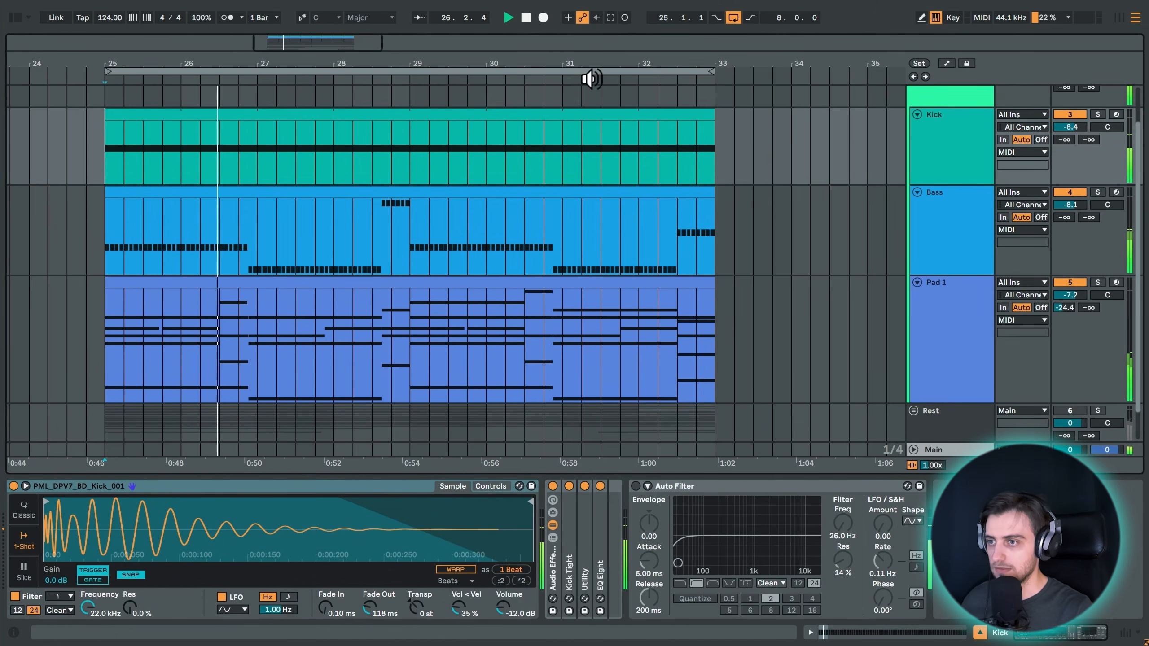
click(729, 18)
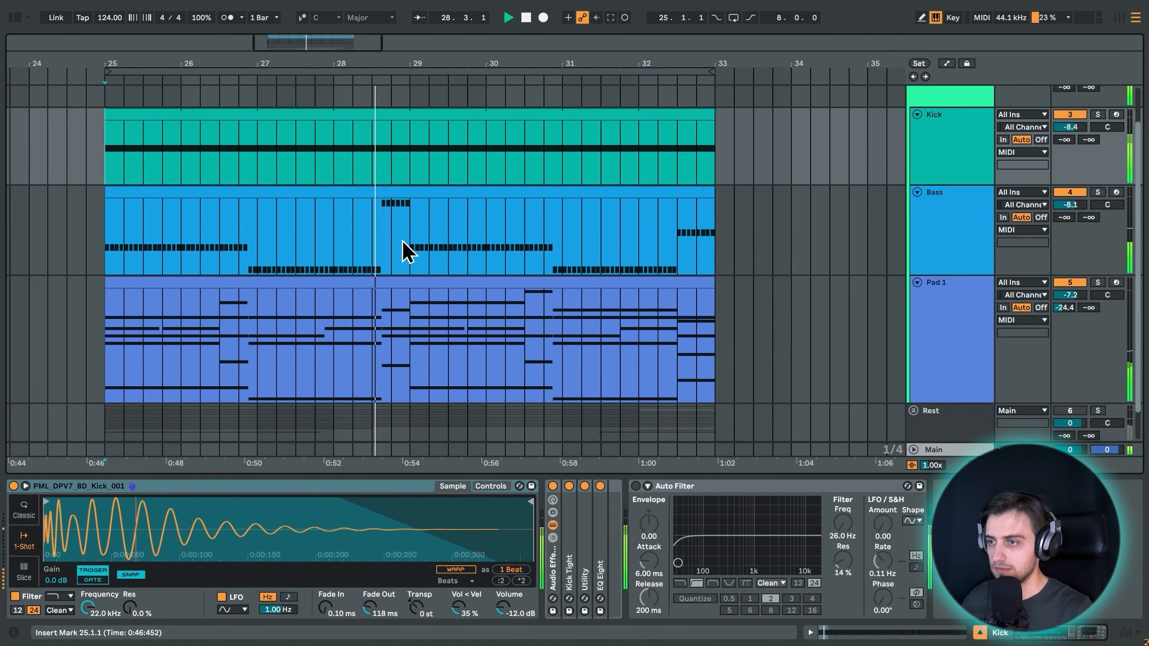
scroll(403, 241, down, 1)
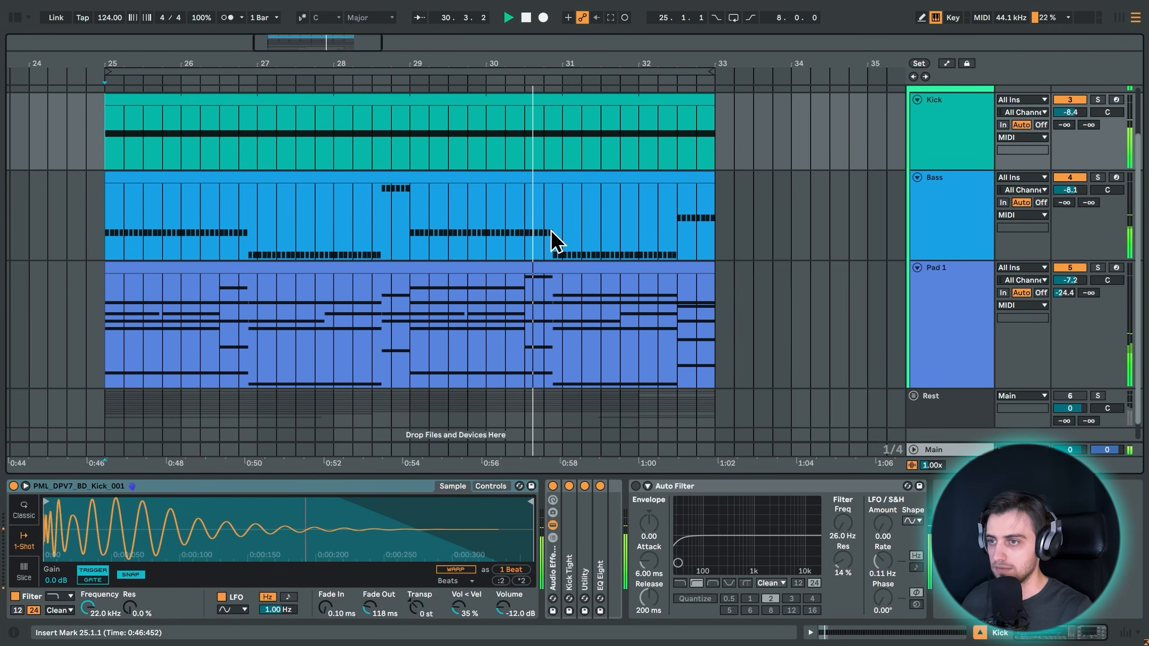
scroll(690, 232, up, 1)
scroll(688, 231, up, 1)
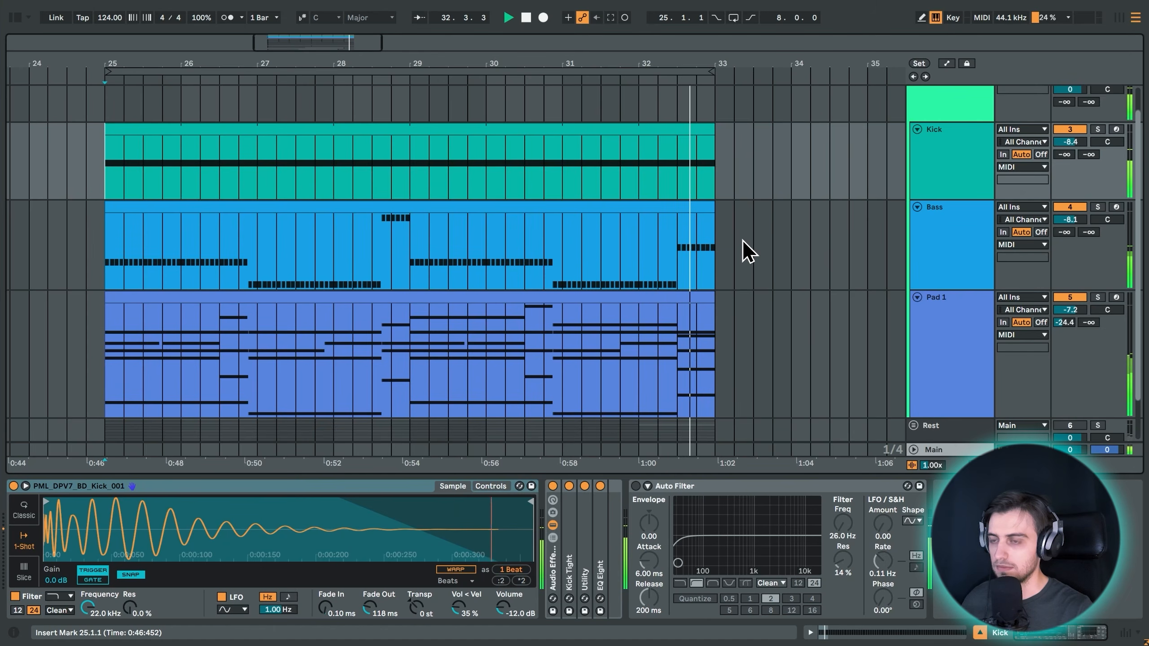
scroll(746, 249, down, 15)
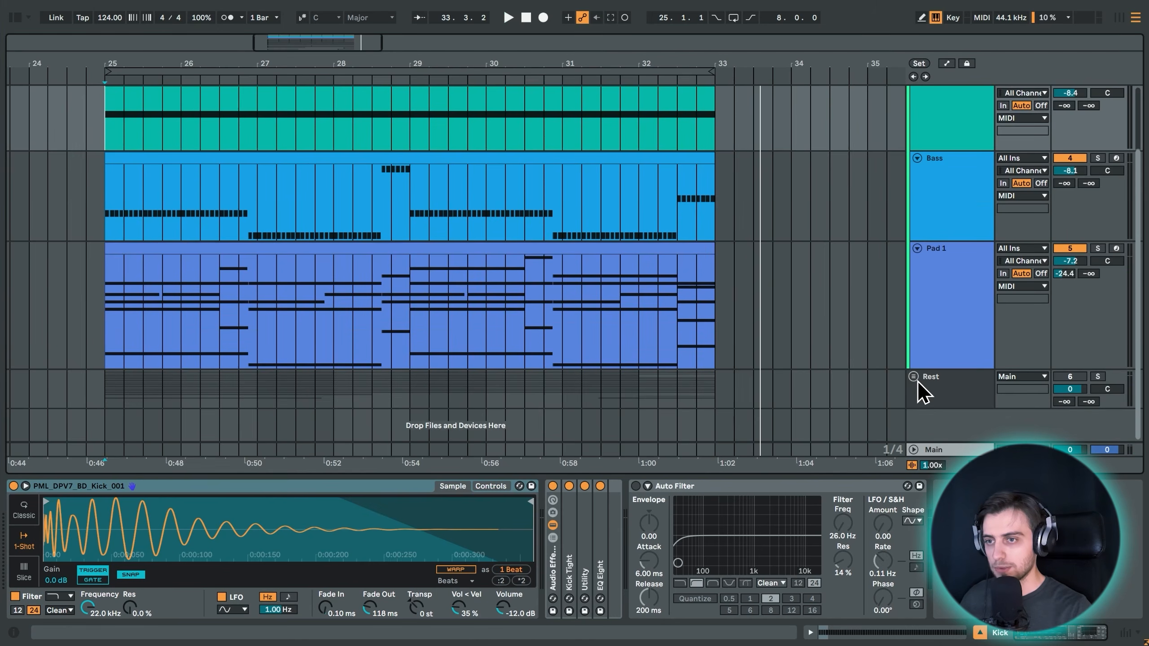
Unfold and solo the Rest group, play it from bar 25, and look through its percussion and melody tracks.
click(1070, 154)
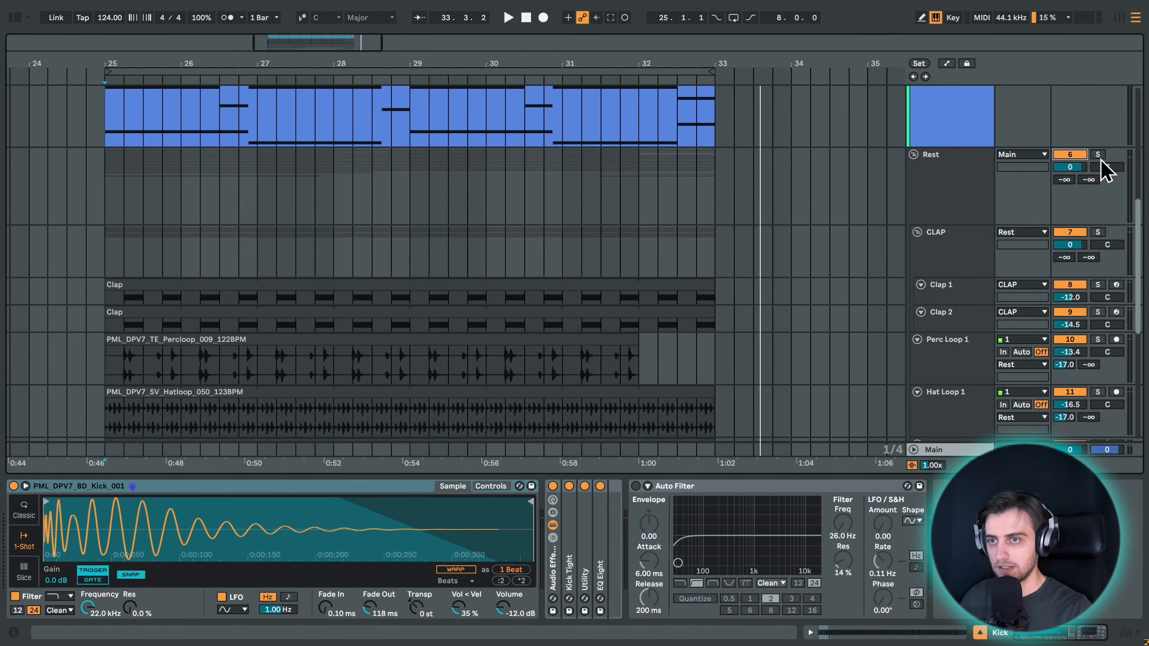
key(space)
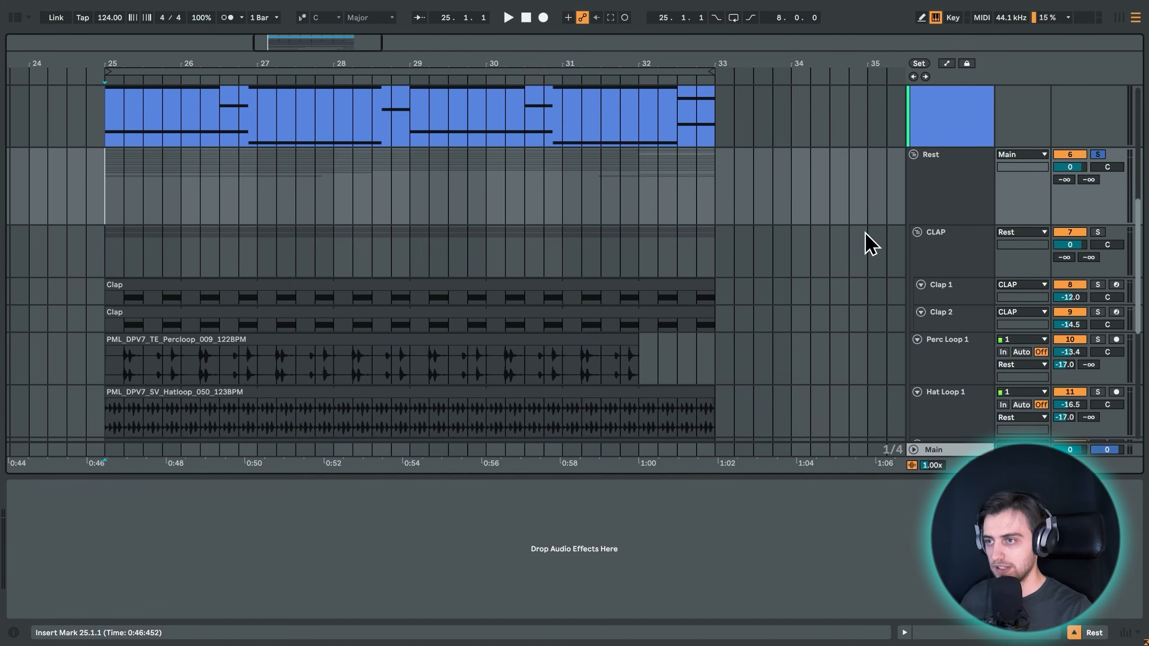
key(space)
scroll(484, 230, down, 8)
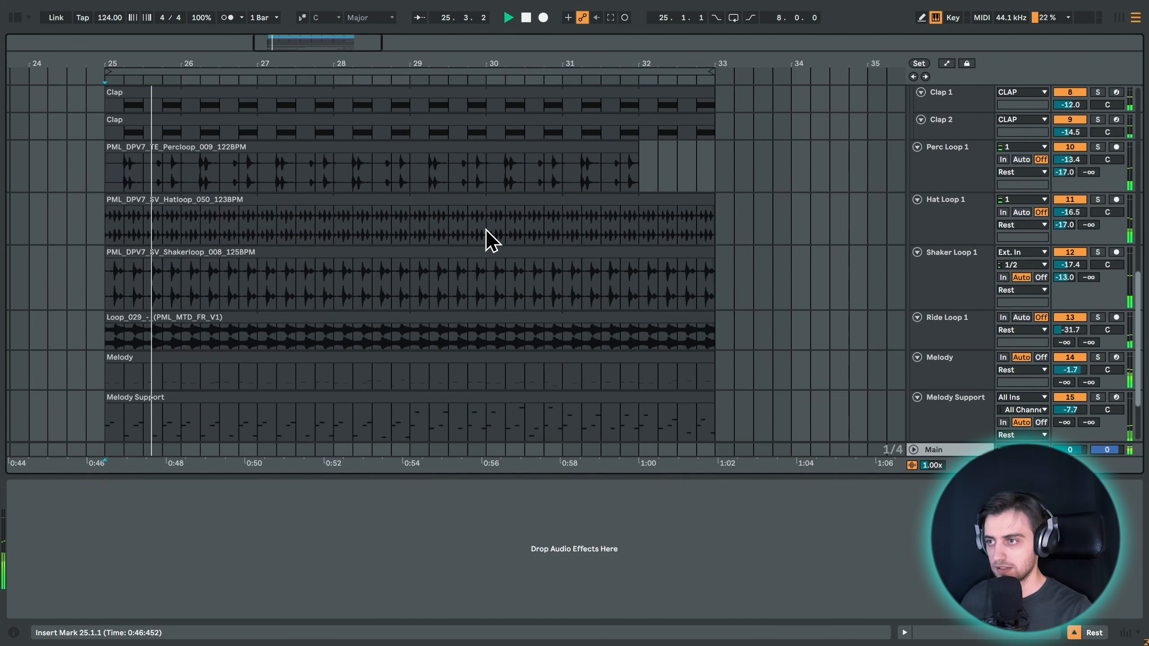
scroll(491, 239, down, 3)
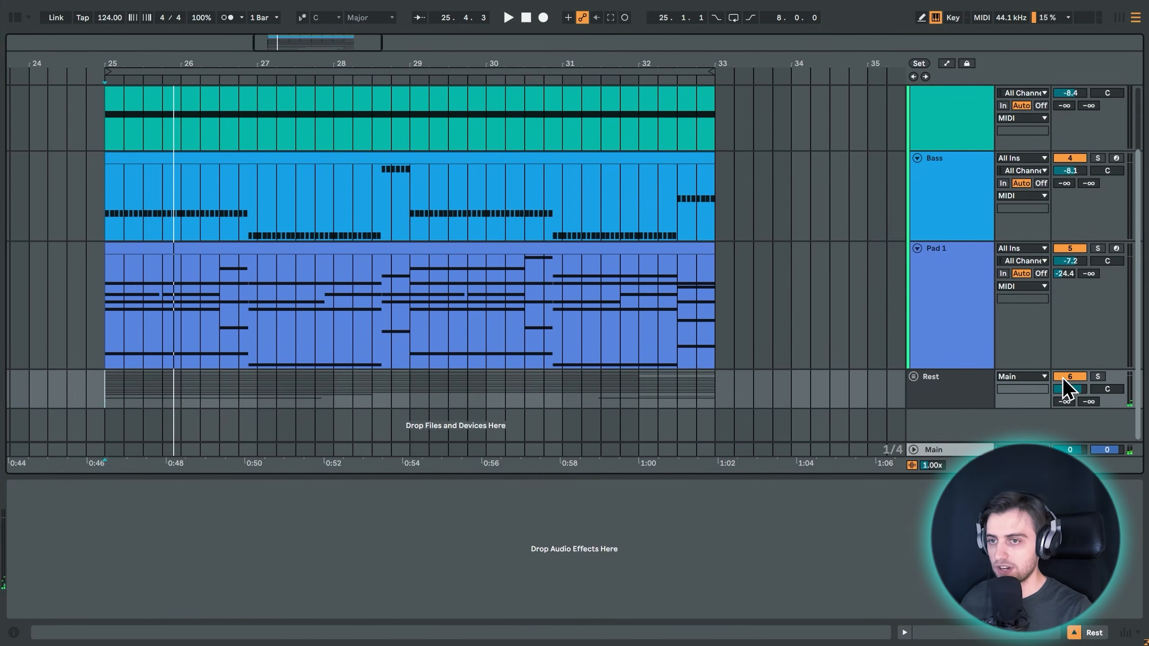
scroll(843, 325, up, 3)
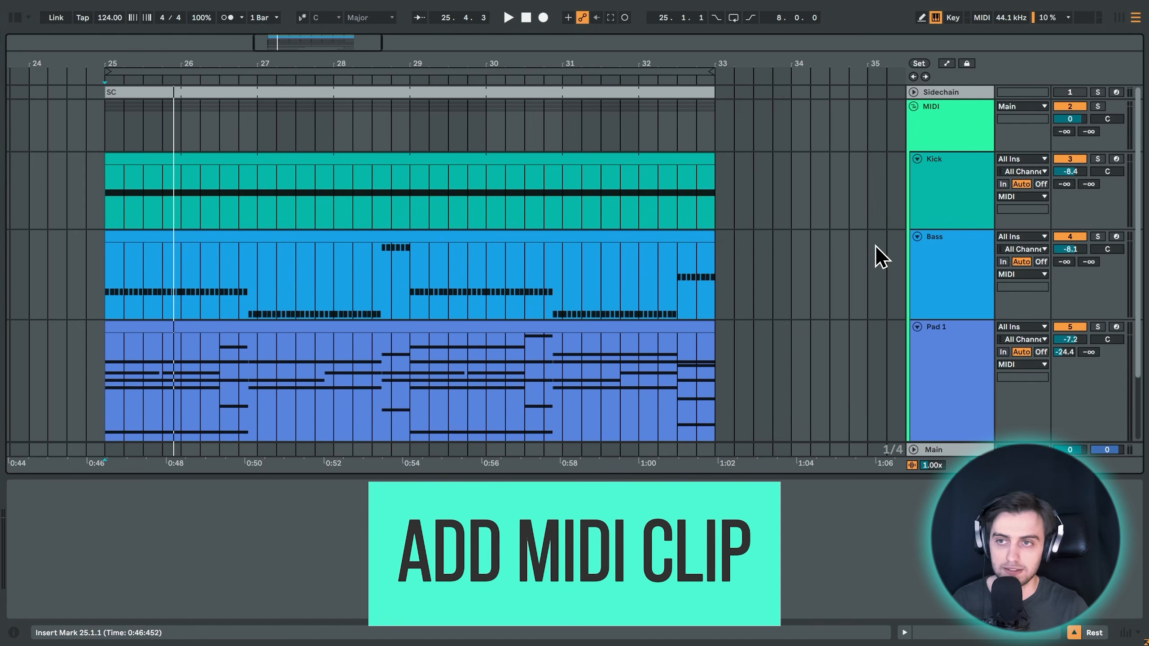
Insert a new MIDI track below the folded MIDI and Rest groups and colour it red.
click(913, 106)
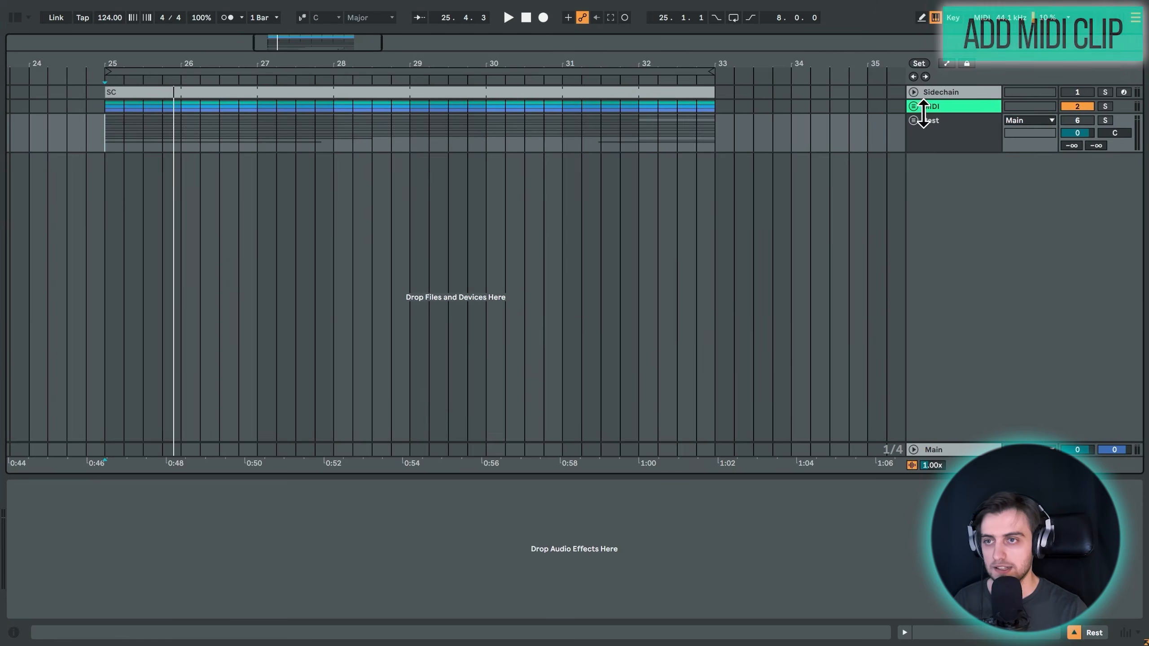
right_click(942, 141)
click(1001, 240)
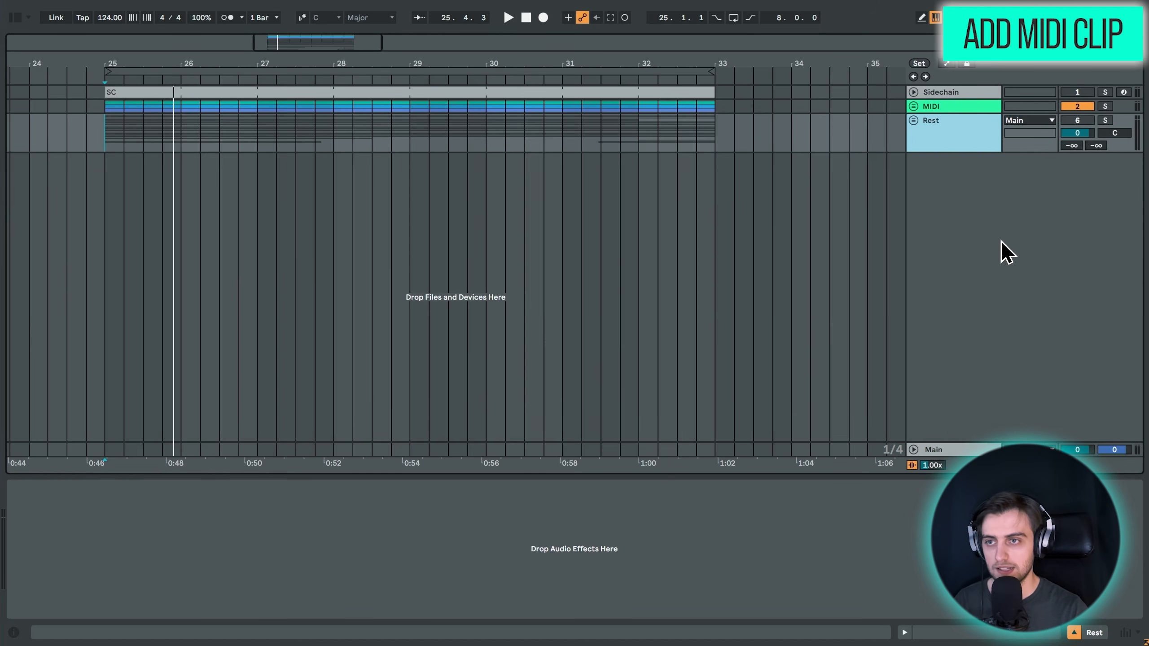
click(953, 182)
drag(719, 63, 419, 28)
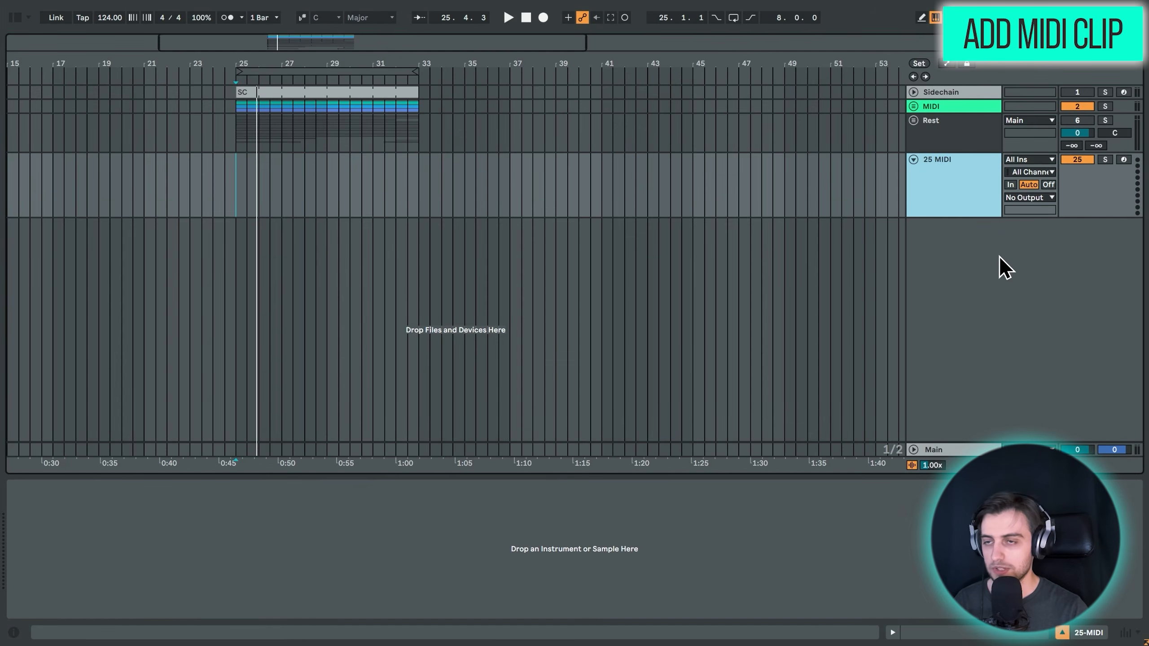
right_click(944, 194)
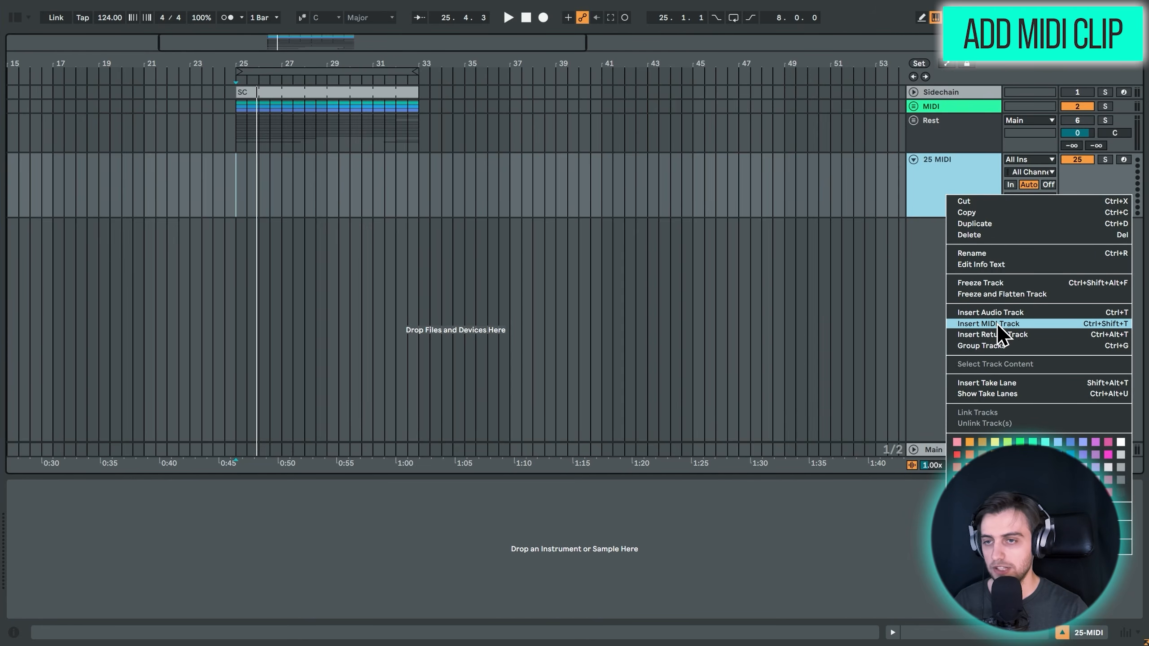
Insert an empty two-bar MIDI clip on the red track, spanning bars 37 to 39.
click(514, 181)
drag(515, 180, 559, 187)
drag(517, 69, 517, 91)
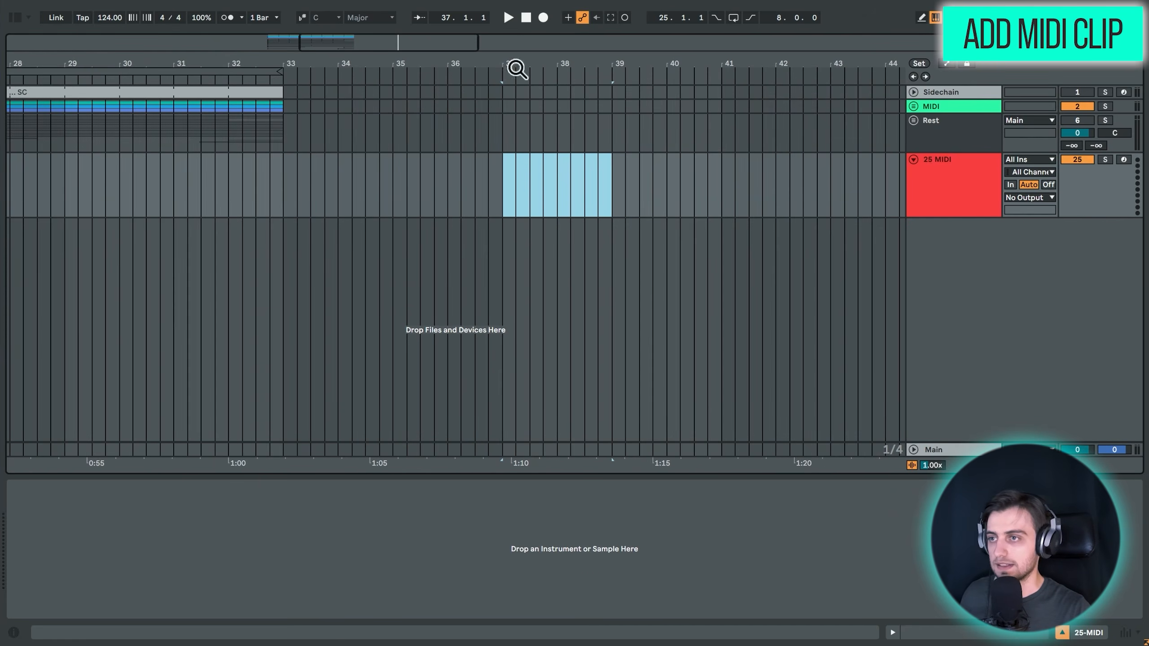
right_click(537, 158)
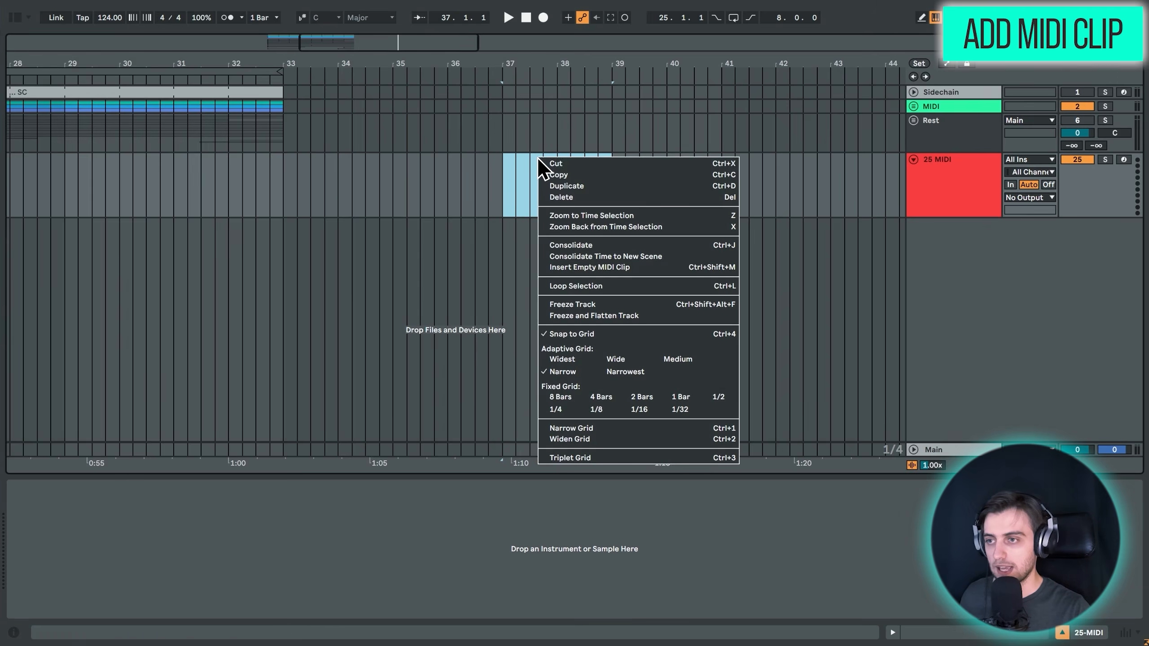
click(570, 268)
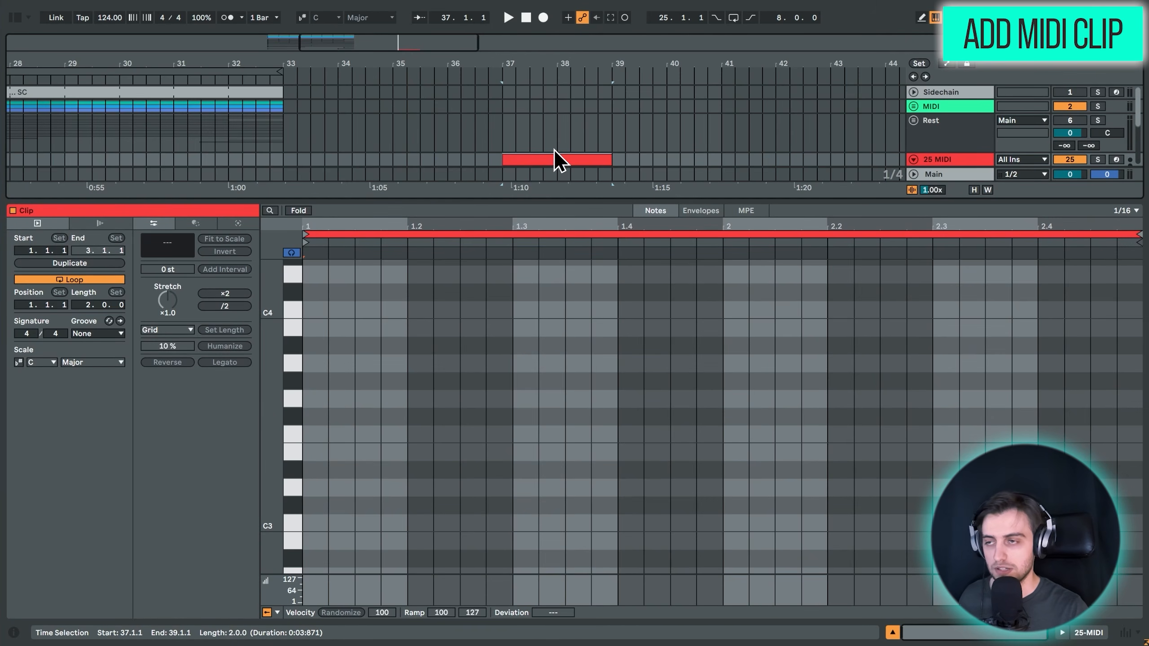
scroll(549, 111, down, 3)
double_click(550, 112)
Search the instruments for "guitar" and load the Guitar.adg preset onto the red MIDI track.
double_click(939, 192)
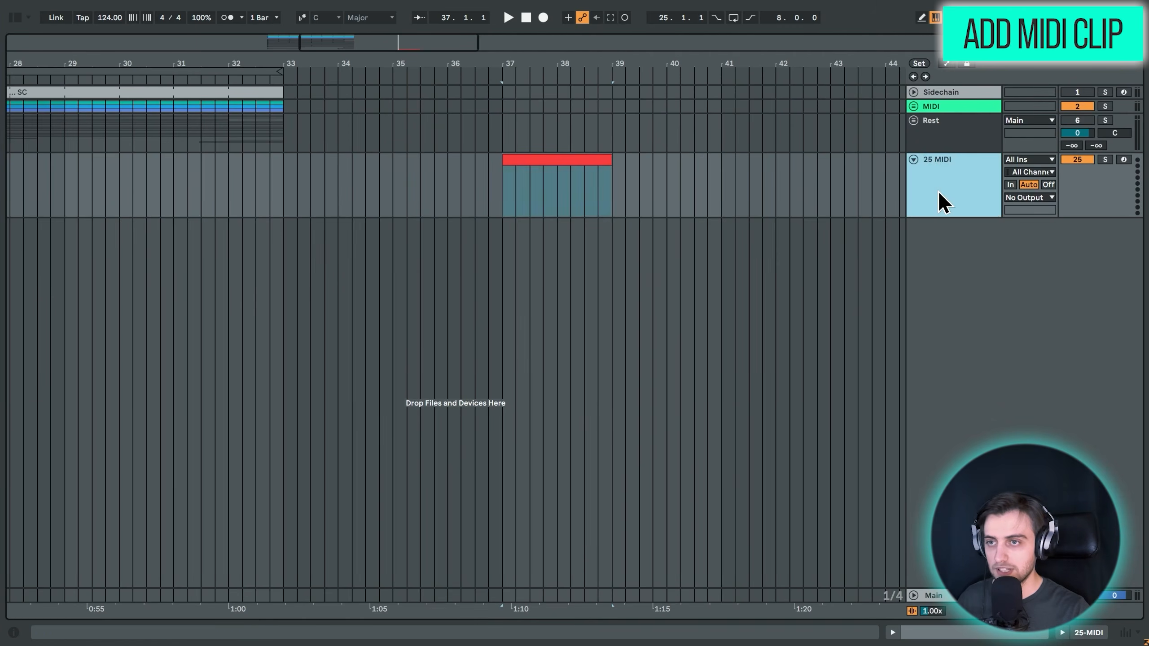
click(15, 17)
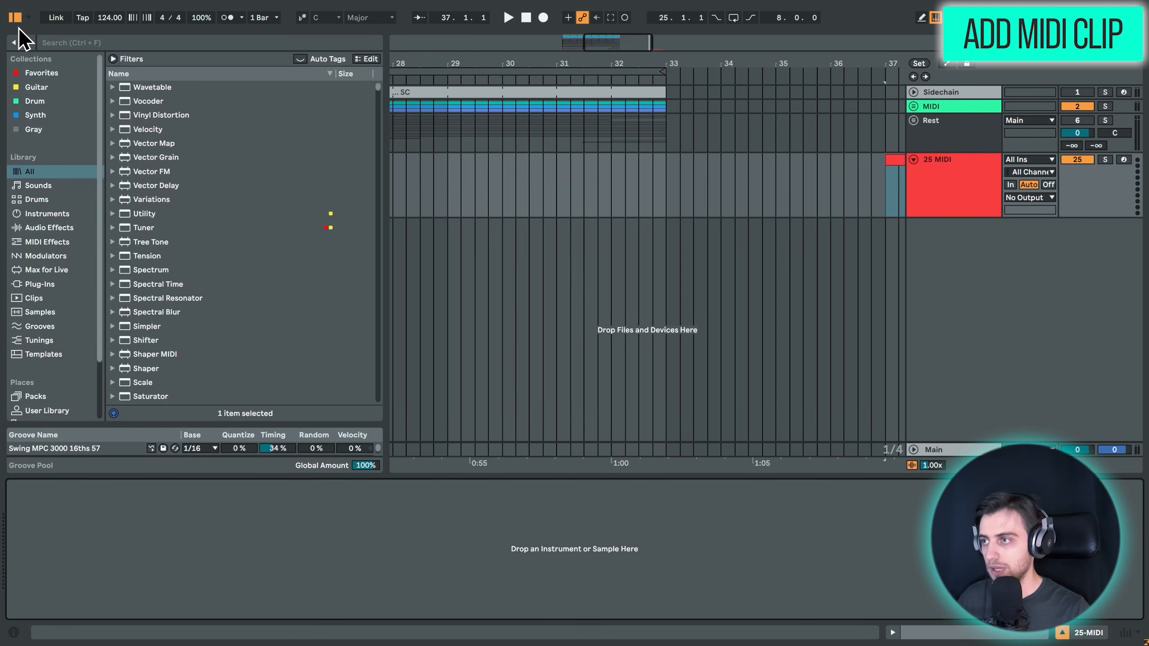
click(54, 213)
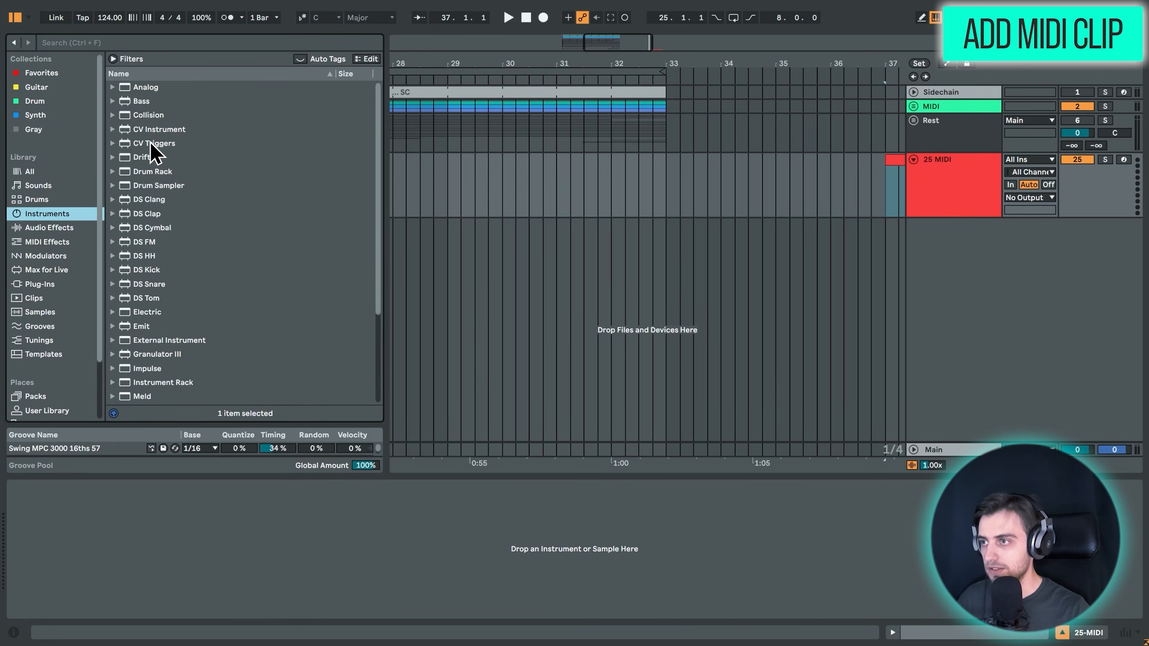
scroll(185, 296, down, 4)
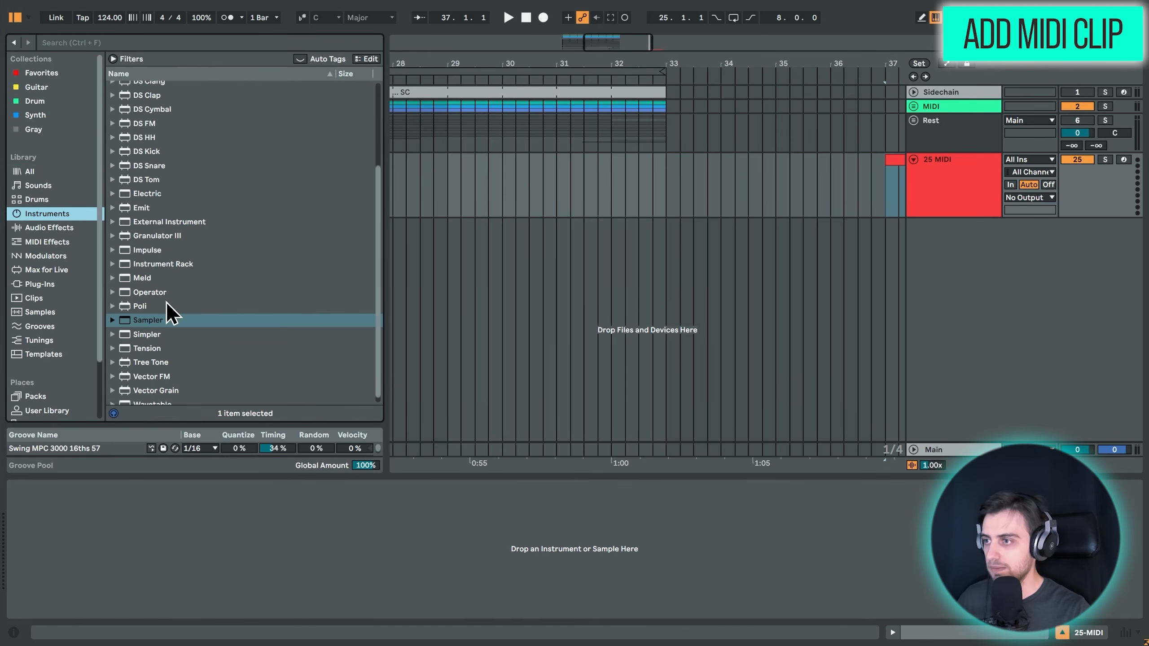
double_click(136, 264)
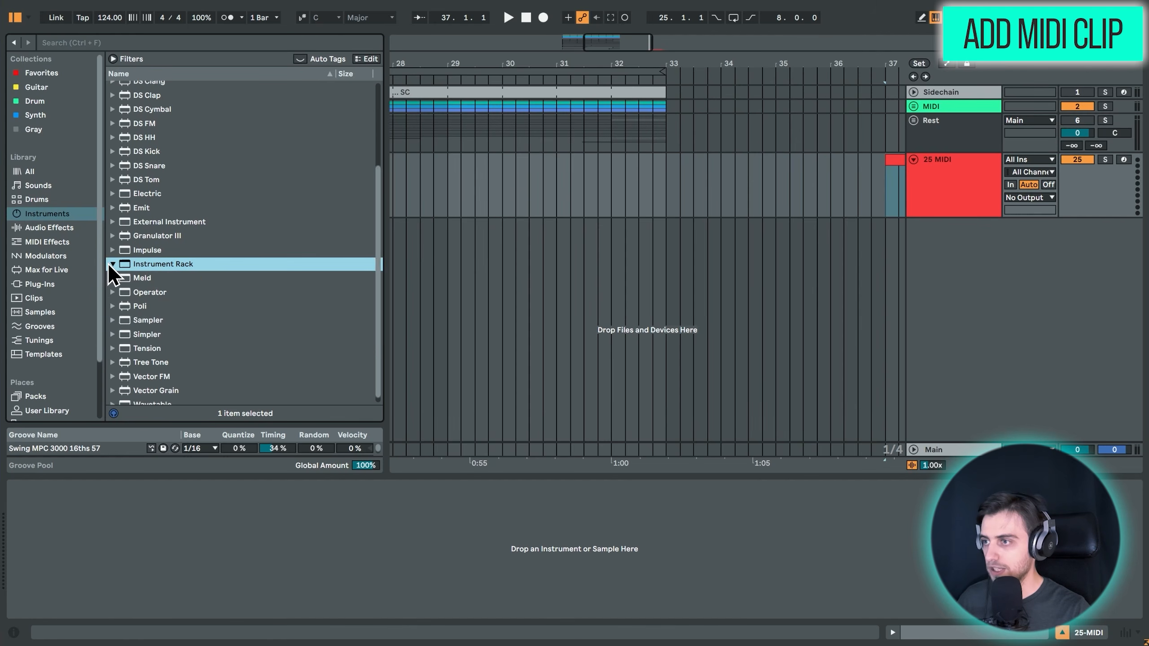
key(ctrl+f)
text(guitar)
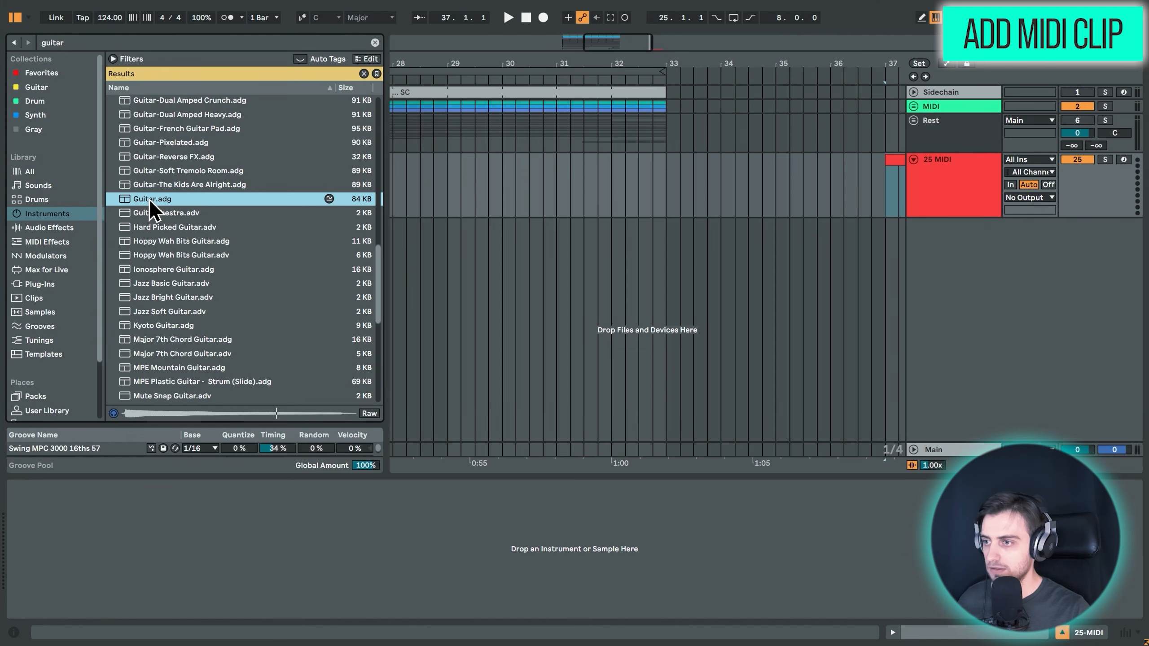
double_click(151, 201)
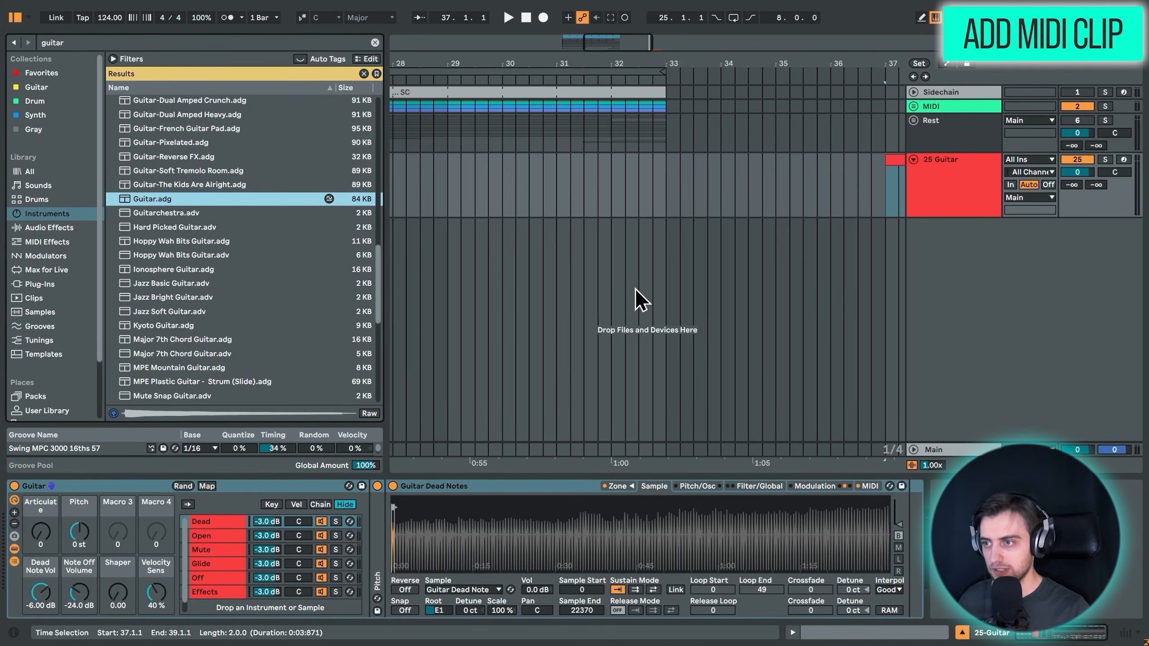
Arm the Guitar track for recording and play a test note on the computer keyboard.
key(z)
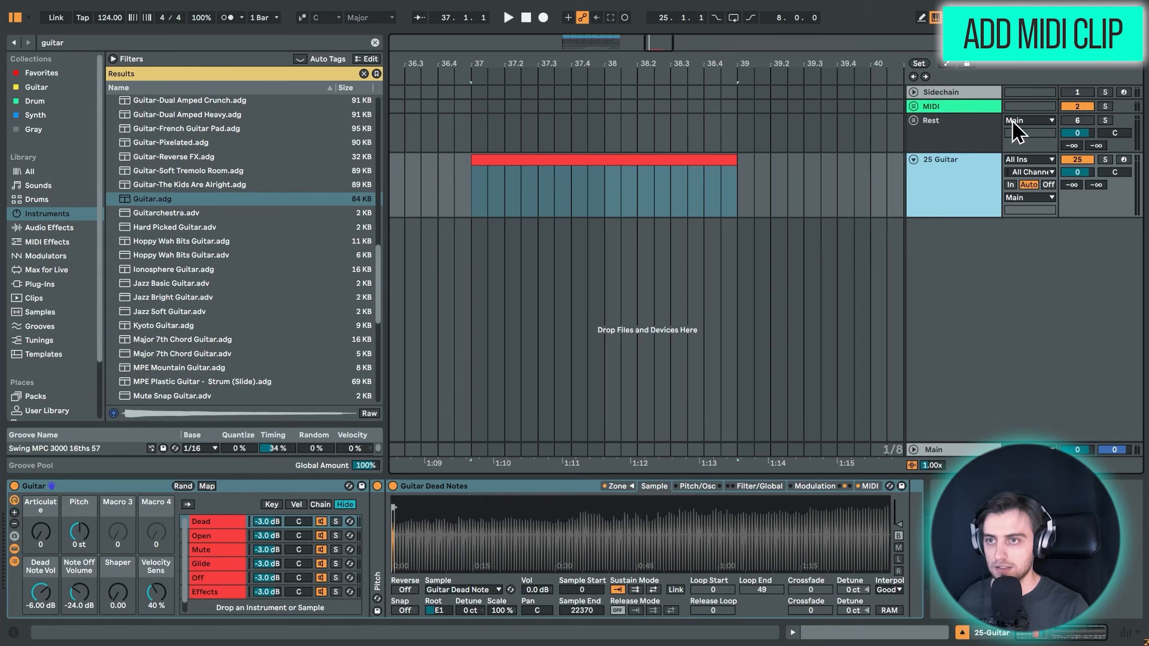
click(1123, 160)
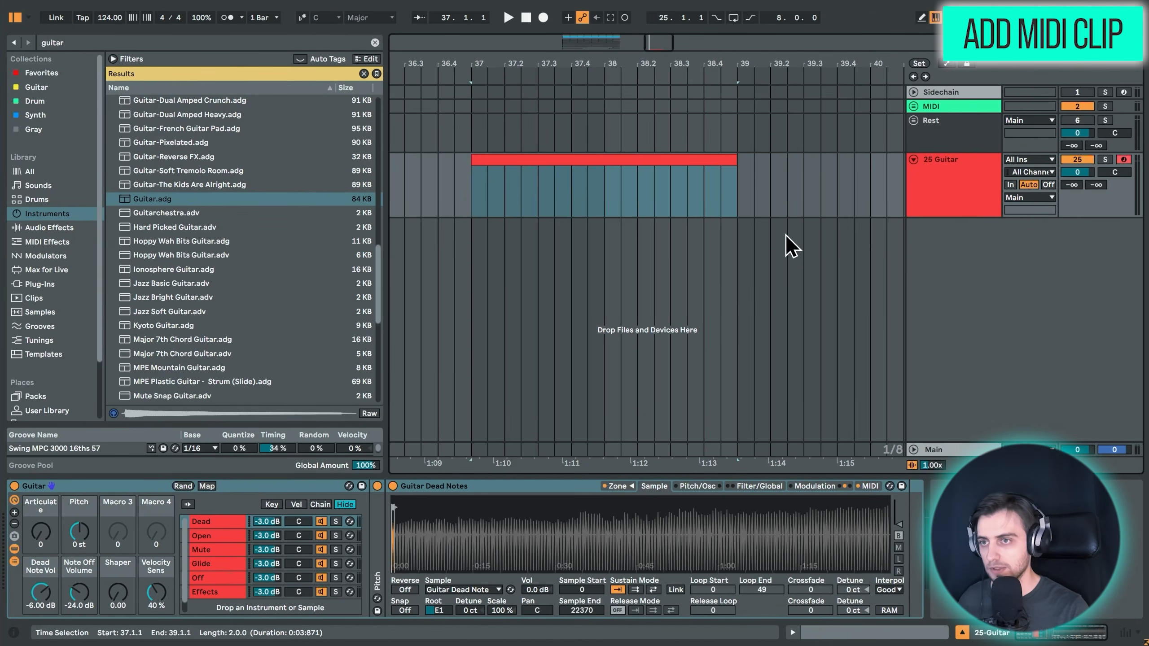
key(a)
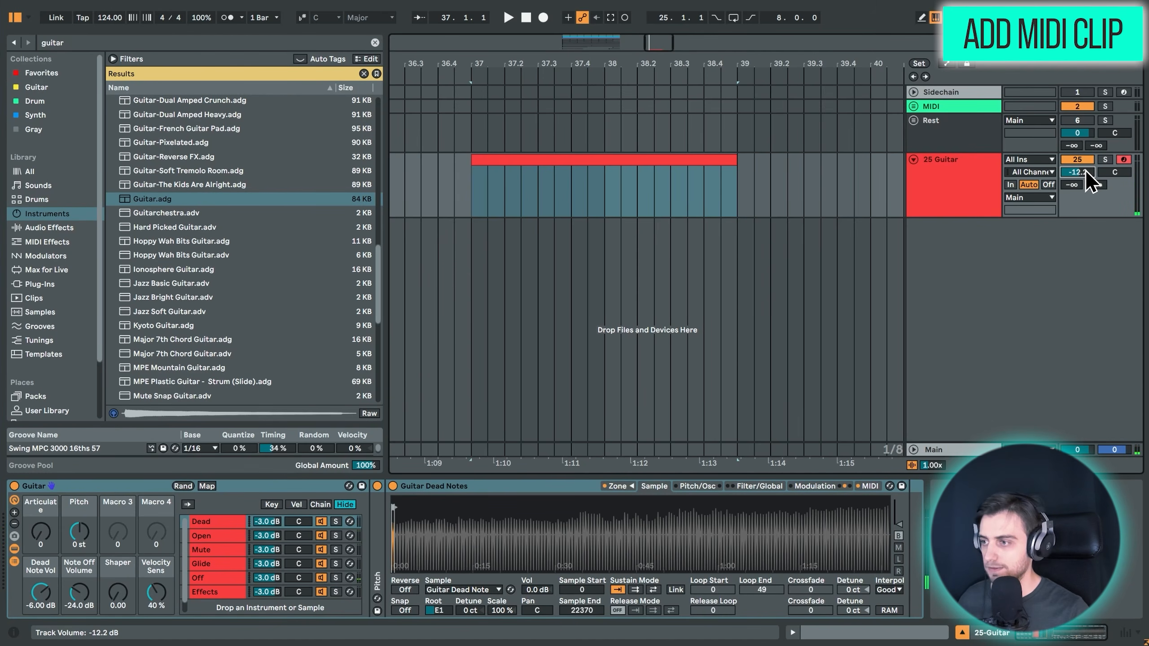
Open the red MIDI clip for editing and add sixteenth notes C3 at 1.1.1, G3 at 1.3.3 and C#3 at 2.2.2.
double_click(579, 192)
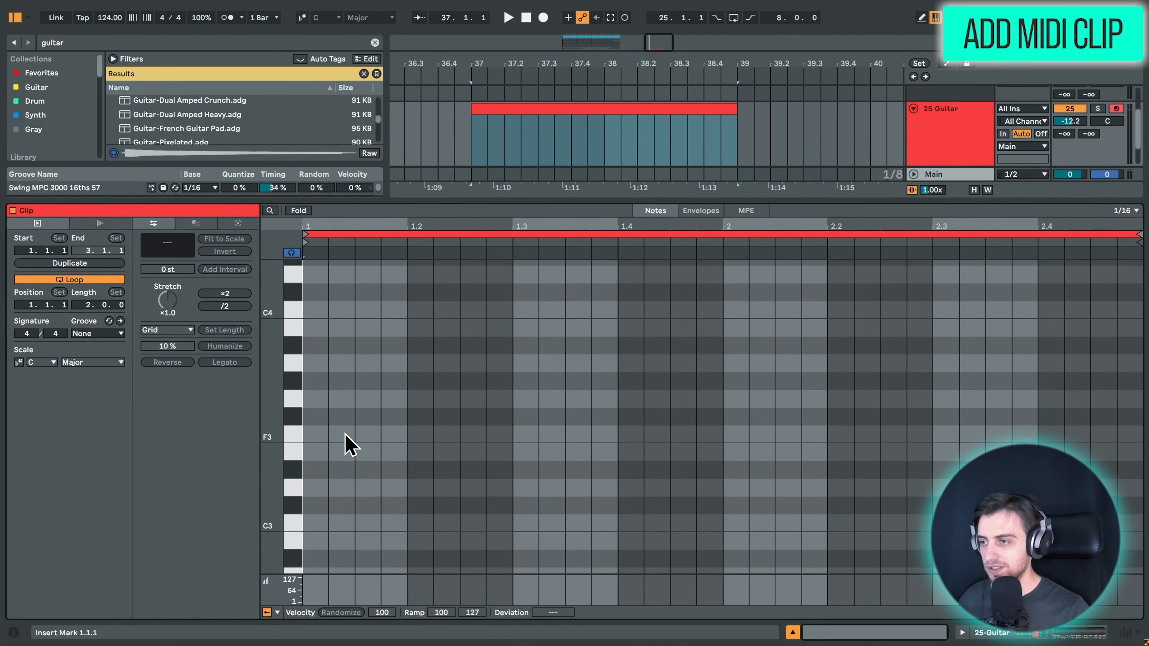
double_click(319, 524)
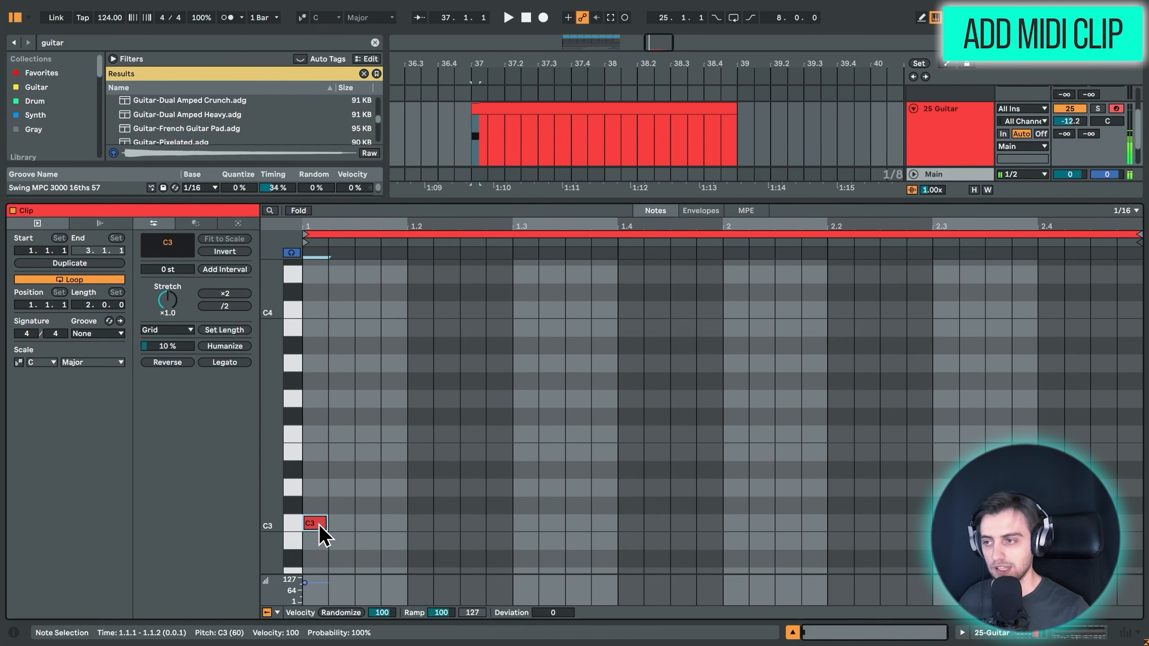
double_click(571, 400)
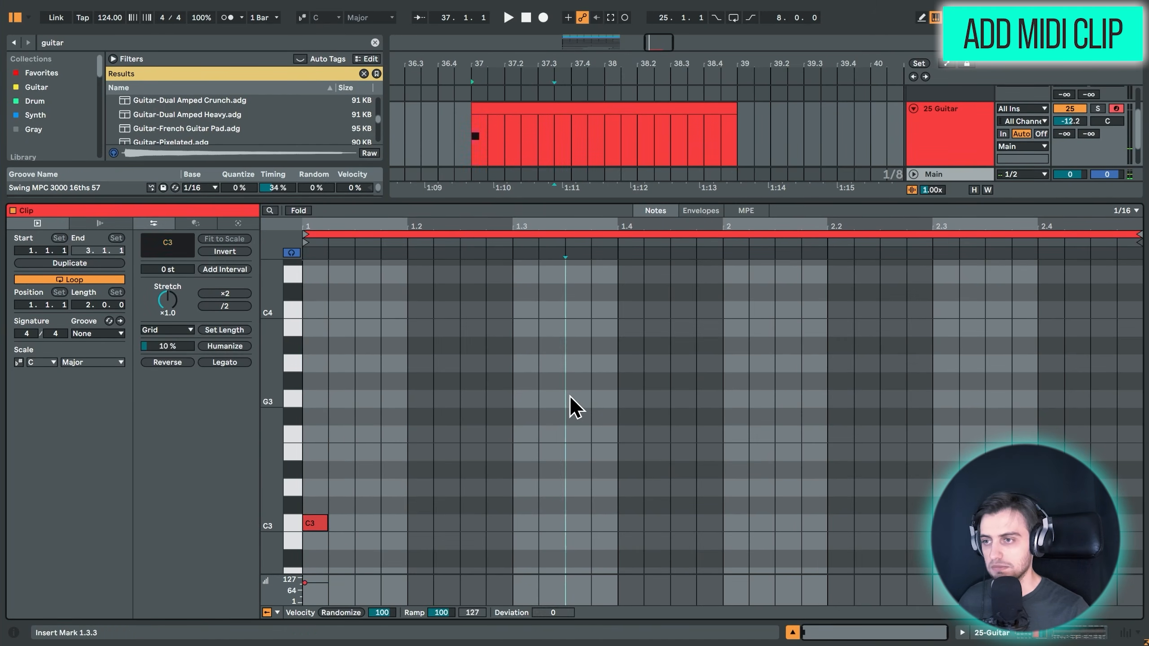
double_click(864, 505)
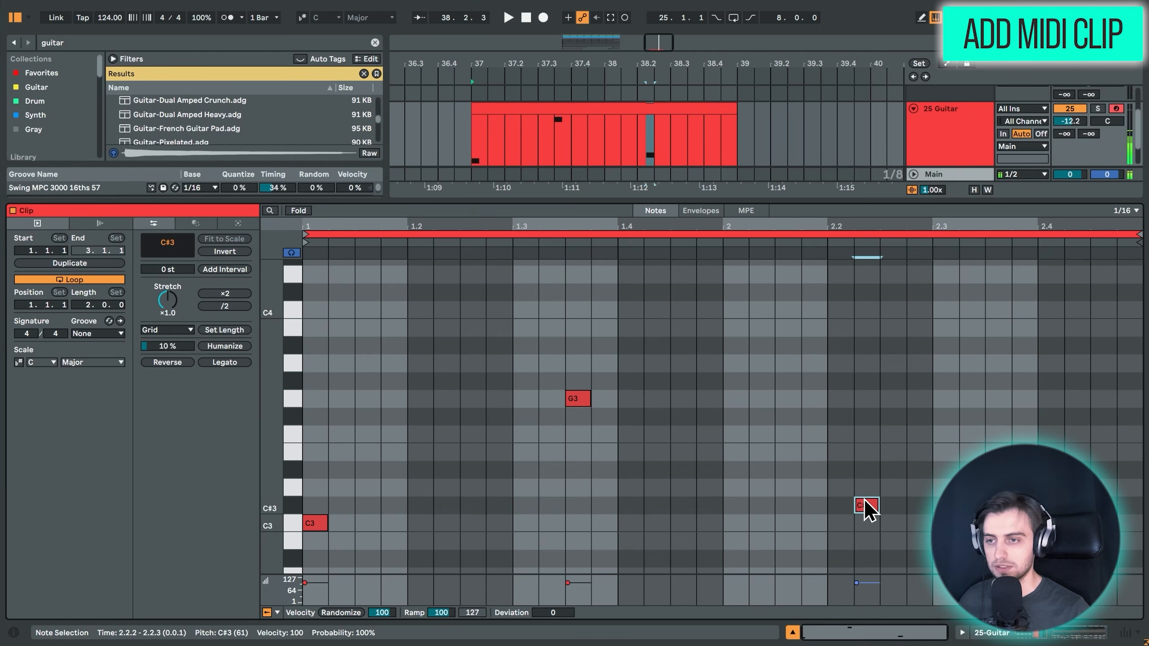
Lengthen the C3 note to five sixteenths, and move the G3 note to 1.2.3 and the C3 note to G#3 at 1.3.4.
click(322, 524)
drag(327, 525, 432, 525)
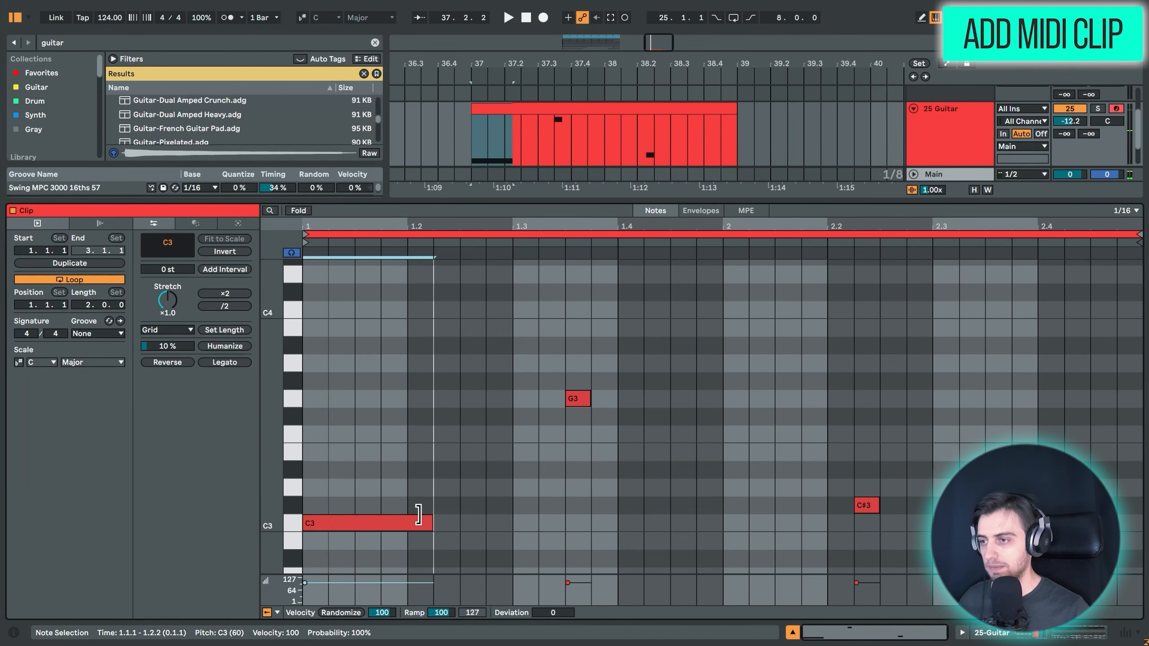
drag(577, 400, 483, 402)
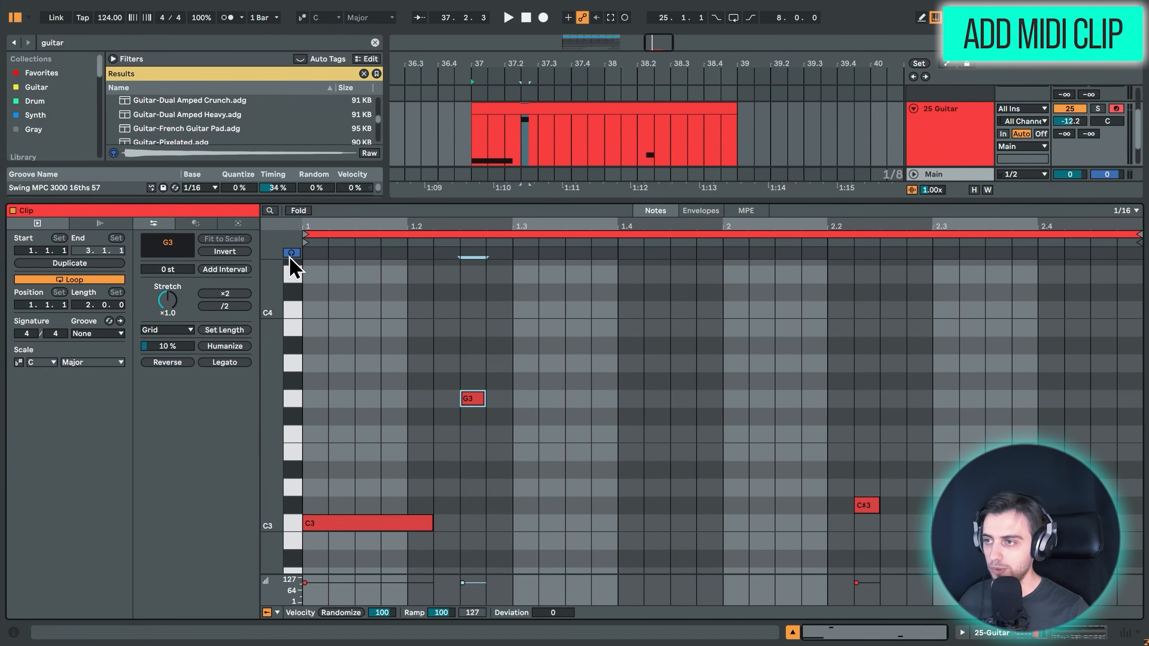
drag(398, 525, 675, 384)
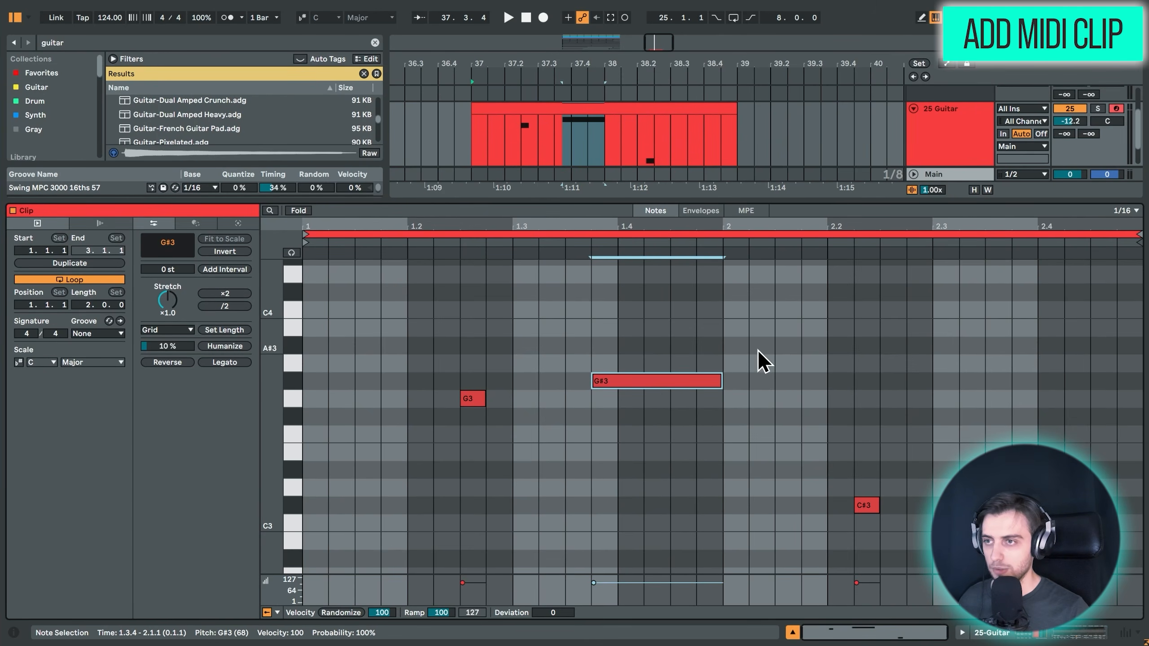
Turn on note preview and audition the long G#3 note along with two newly added lower notes.
click(291, 252)
click(634, 386)
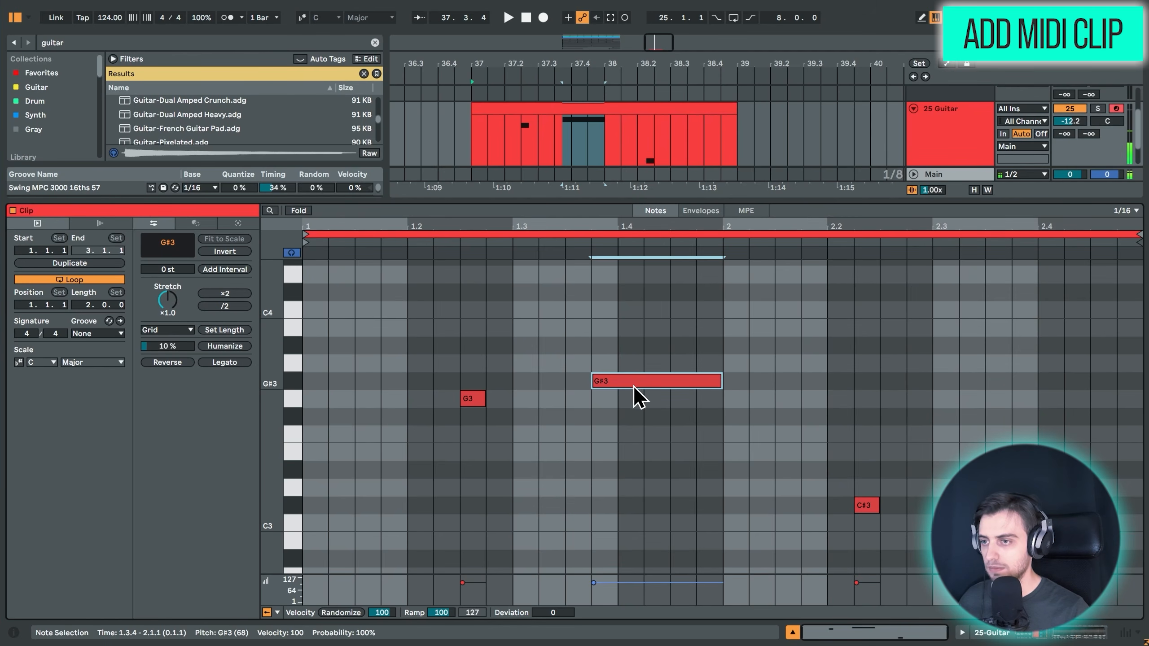
double_click(604, 470)
double_click(498, 540)
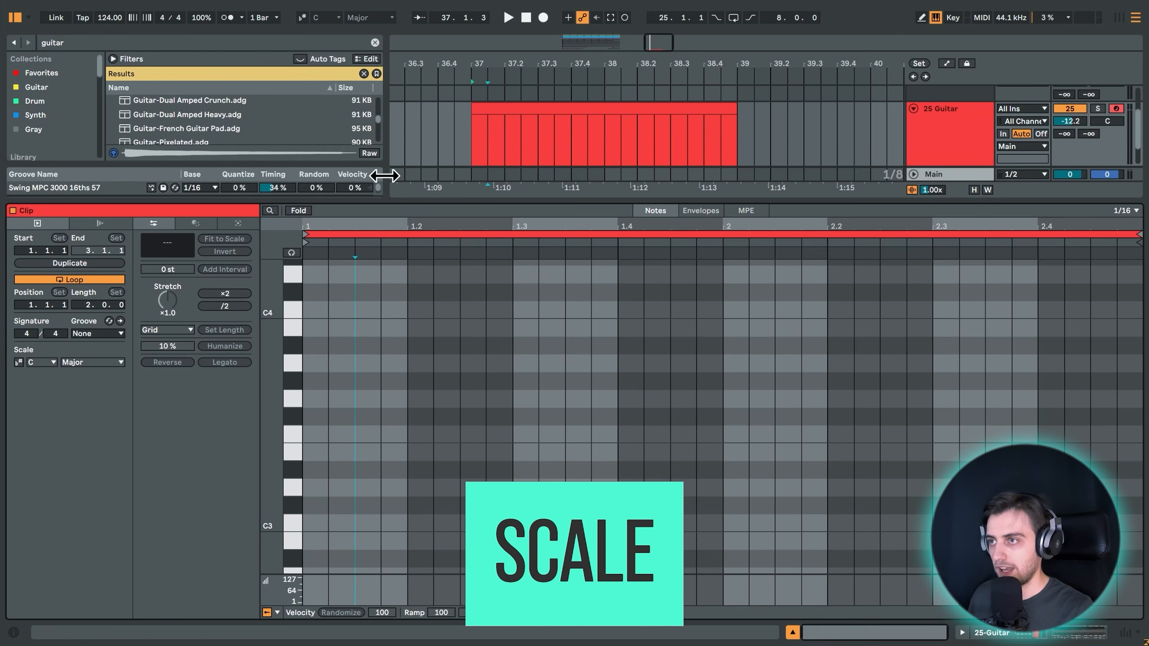
Turn on scale mode and set the scale to C Minor.
click(302, 20)
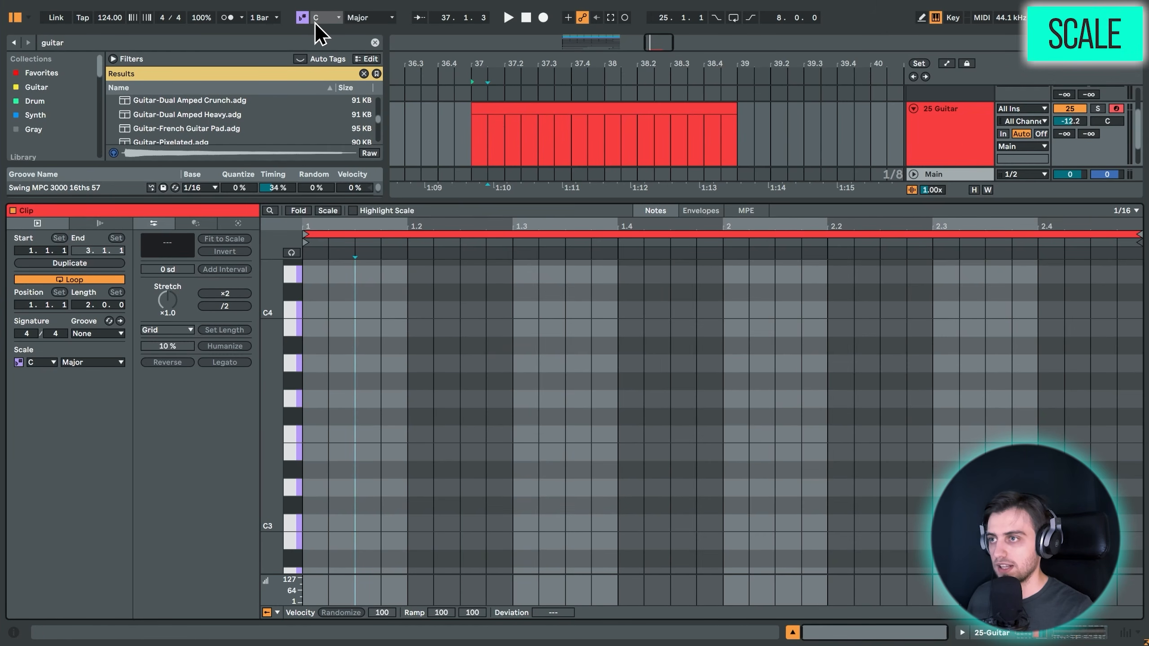
click(356, 18)
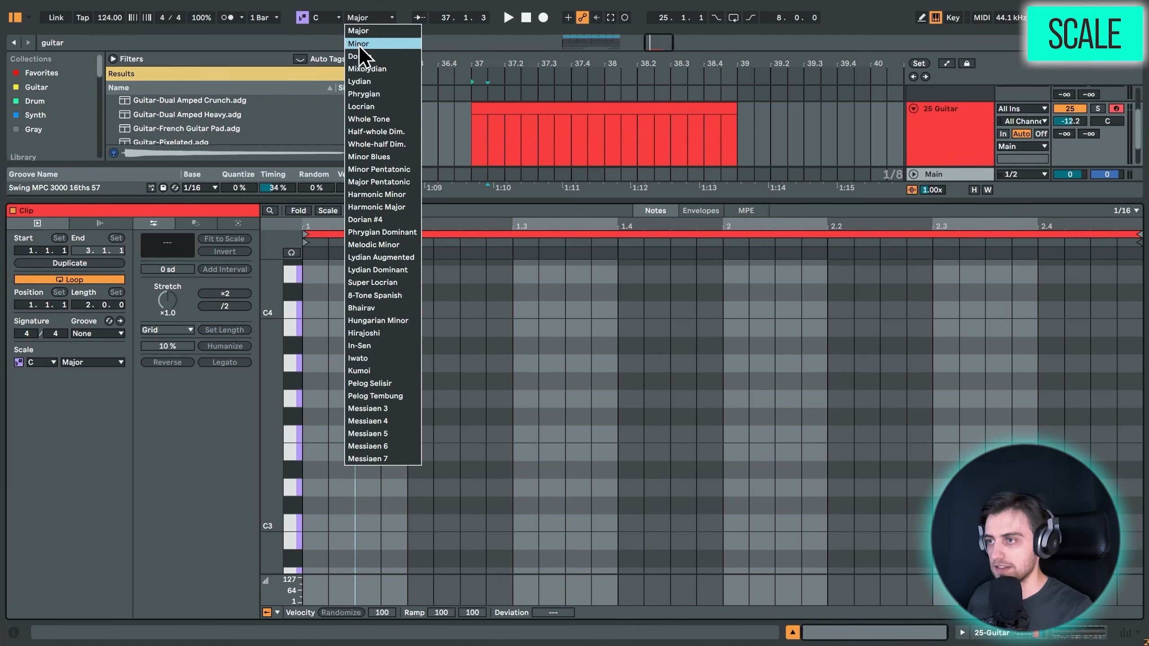
click(359, 44)
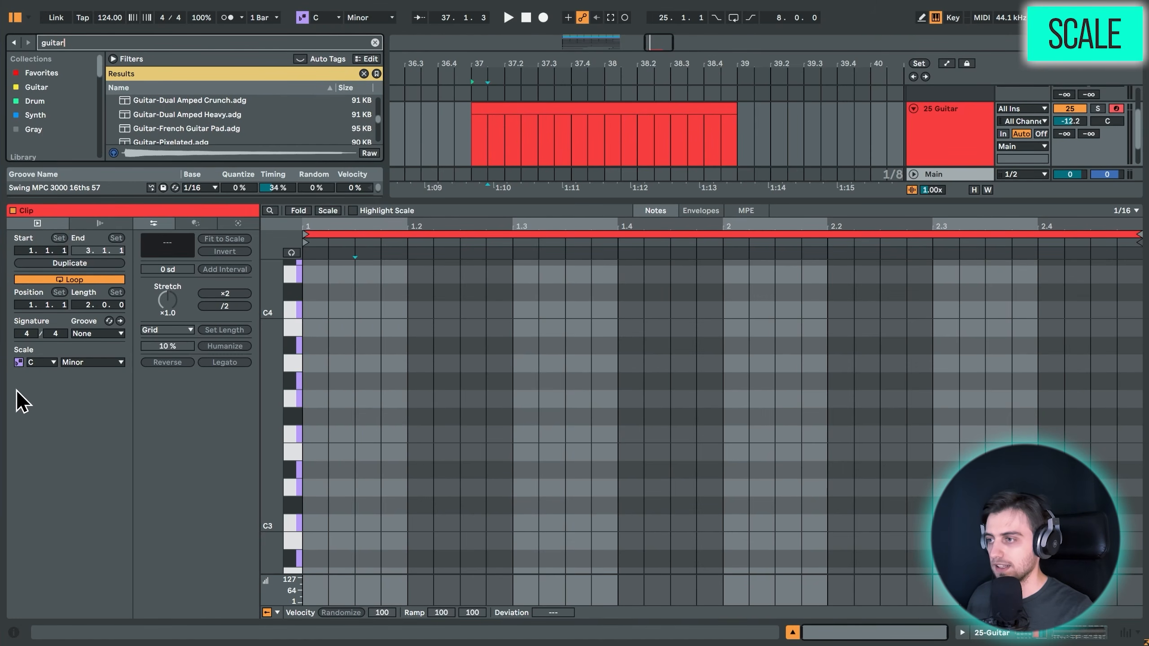
click(88, 362)
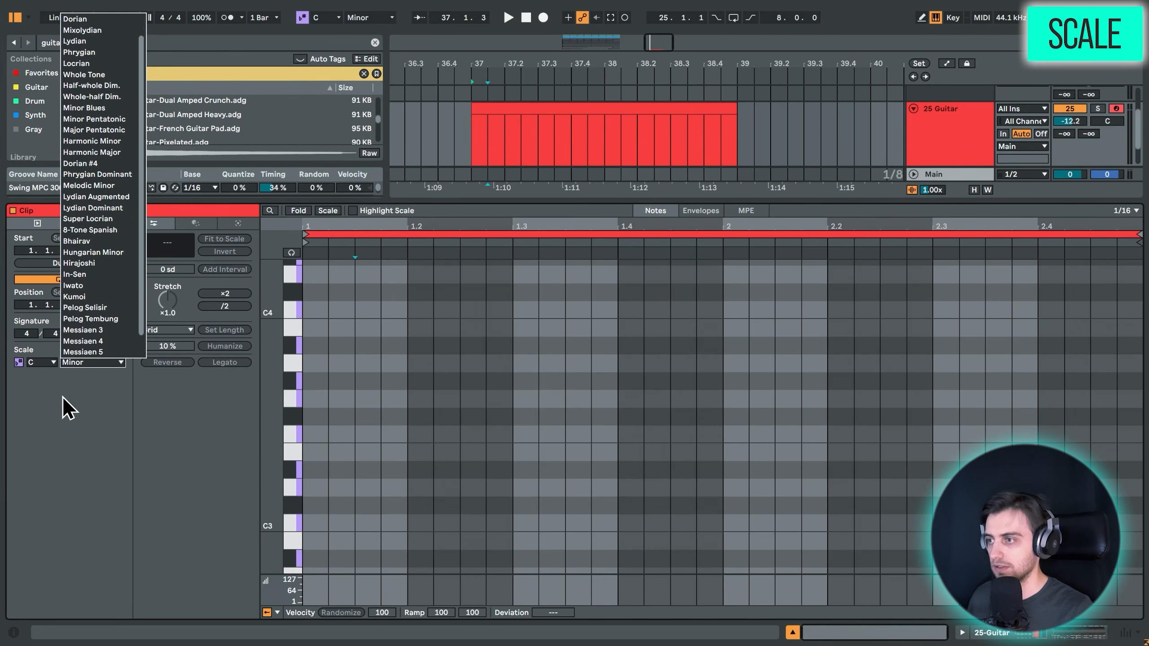
click(67, 409)
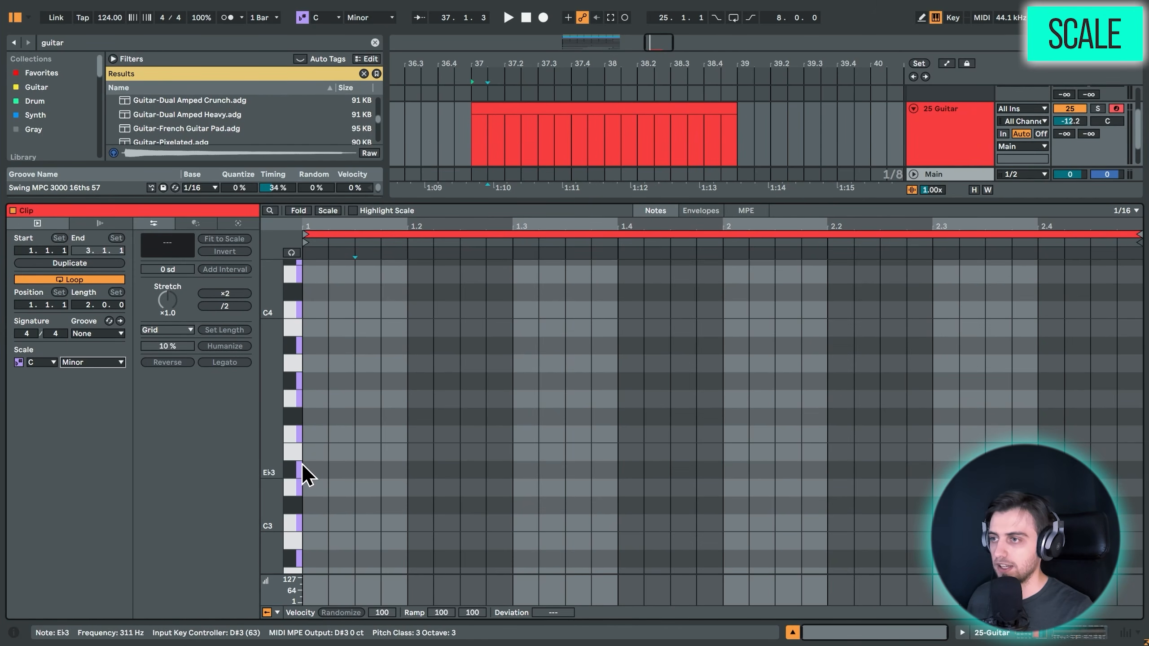
Highlight the scale in the note editor and restrict the displayed keys to notes in the scale.
click(353, 211)
scroll(425, 438, up, 2)
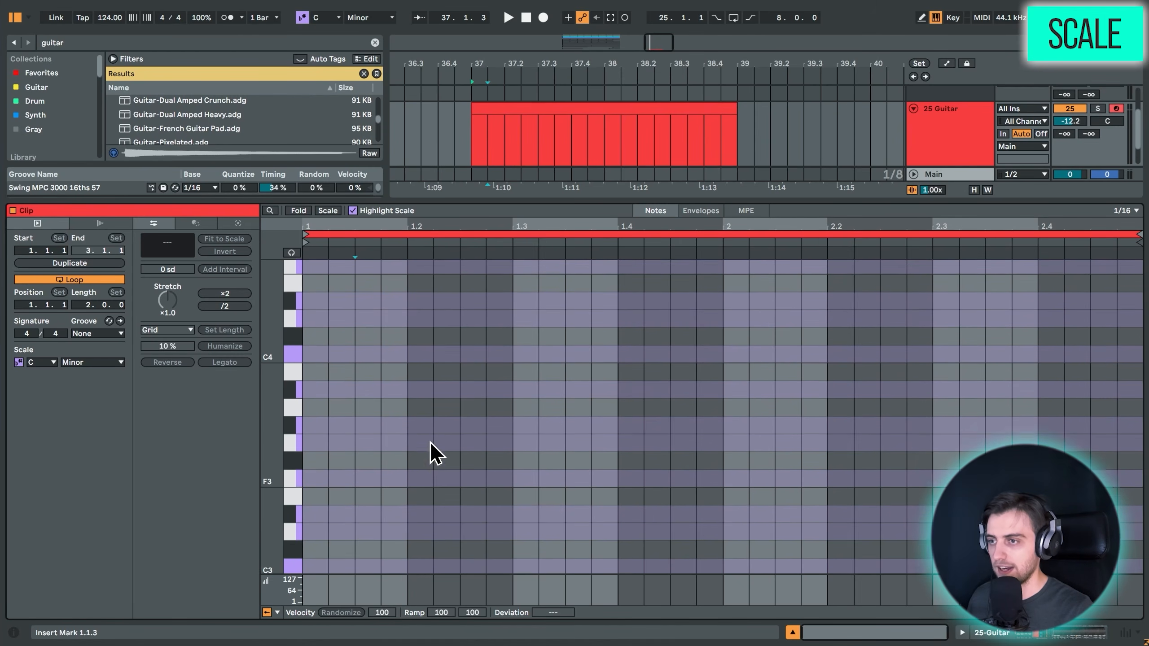
scroll(429, 441, up, 2)
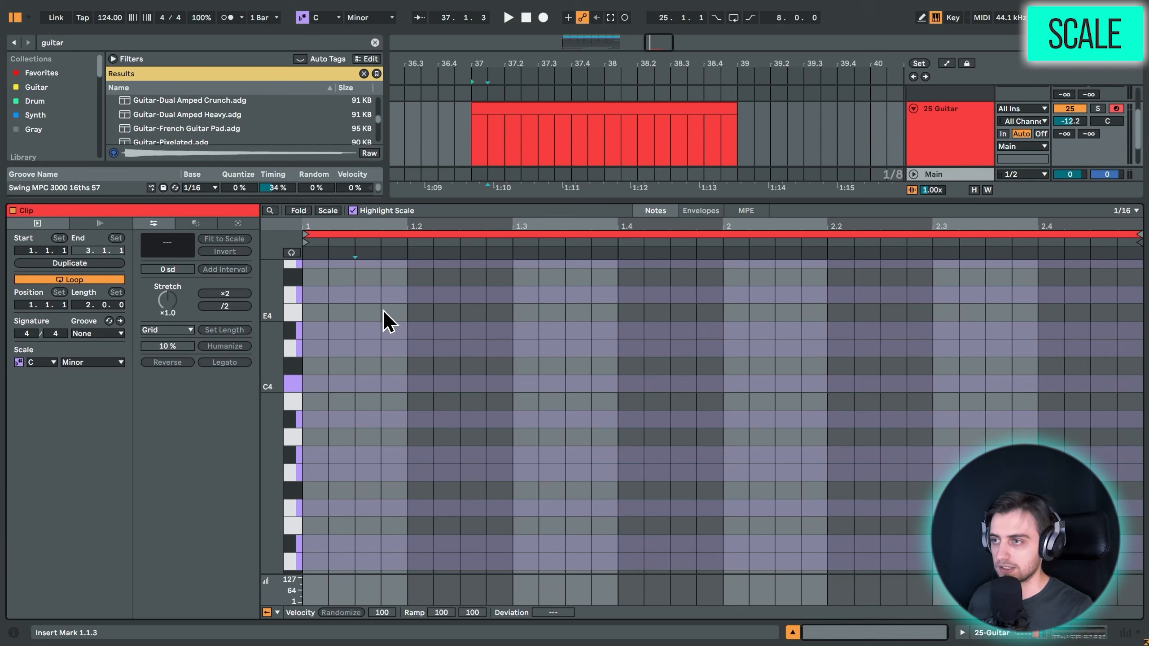
click(320, 211)
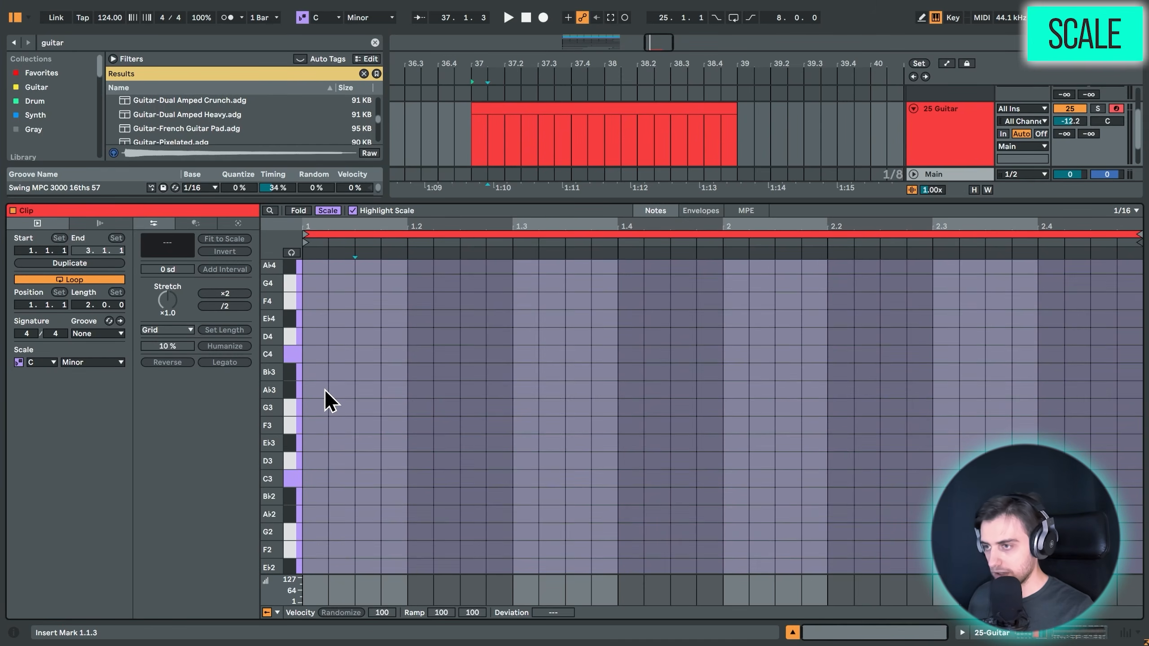
Draw scattered in-scale notes C3, G3, Bb2, D3 and Ab3 in draw mode, and delete them all.
key(b)
click(315, 479)
click(446, 407)
click(683, 496)
click(865, 461)
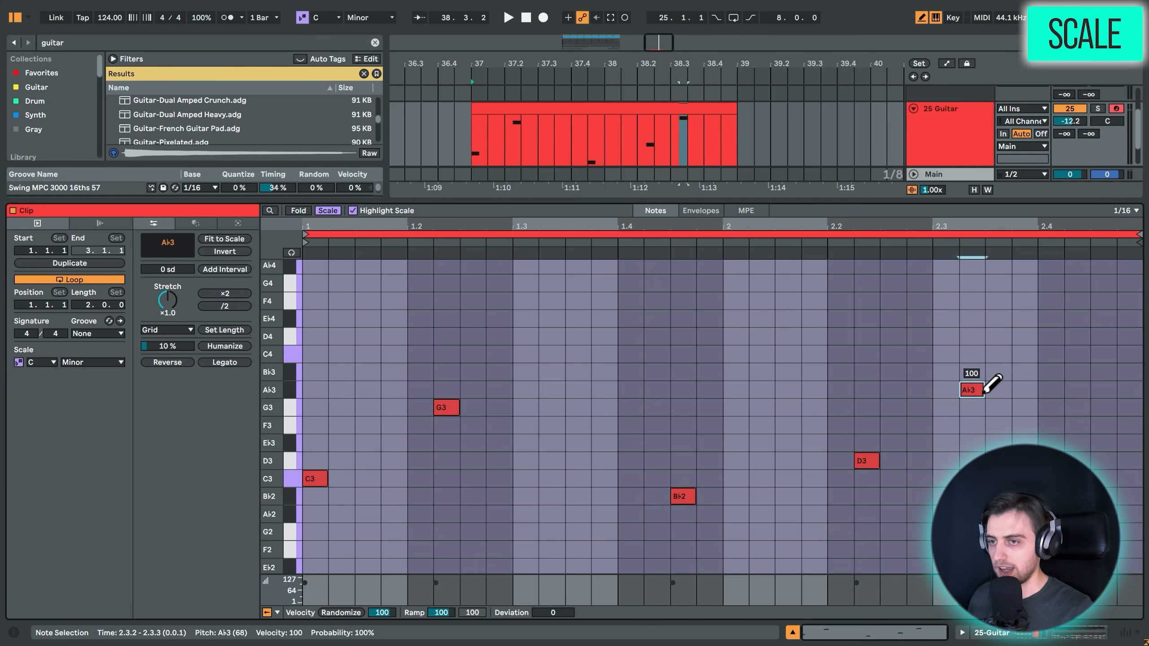
key(ctrl+a)
key(Delete)
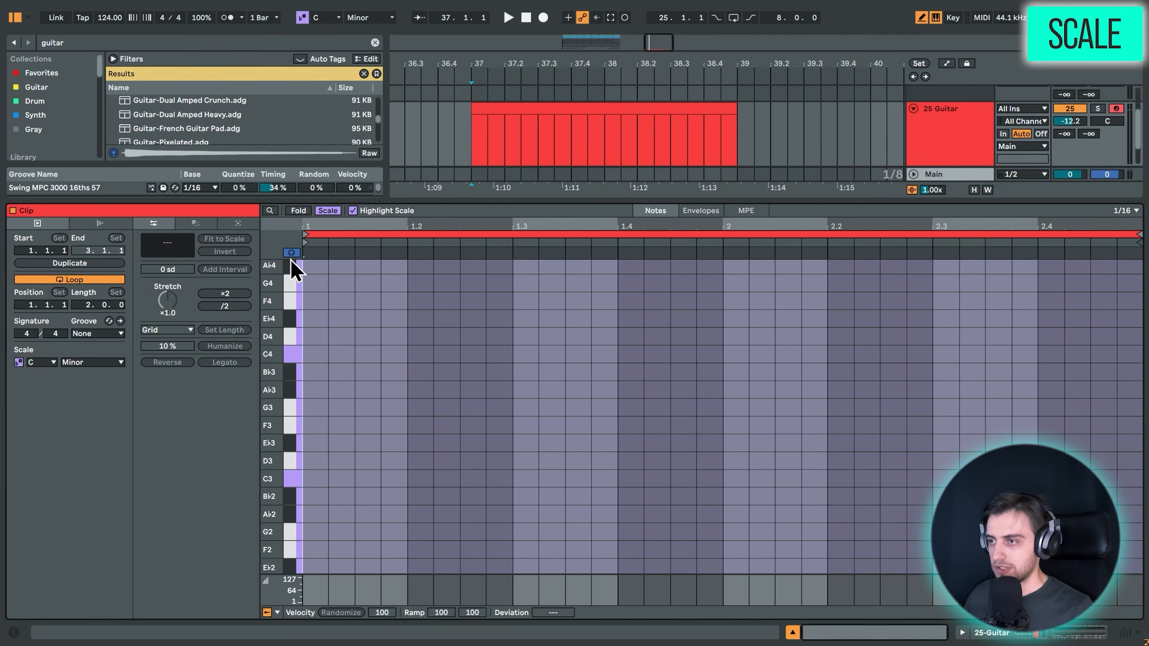
Draw the C minor scale as eight consecutive ascending sixteenth notes from C3 to C4, and delete them all.
click(315, 478)
click(341, 461)
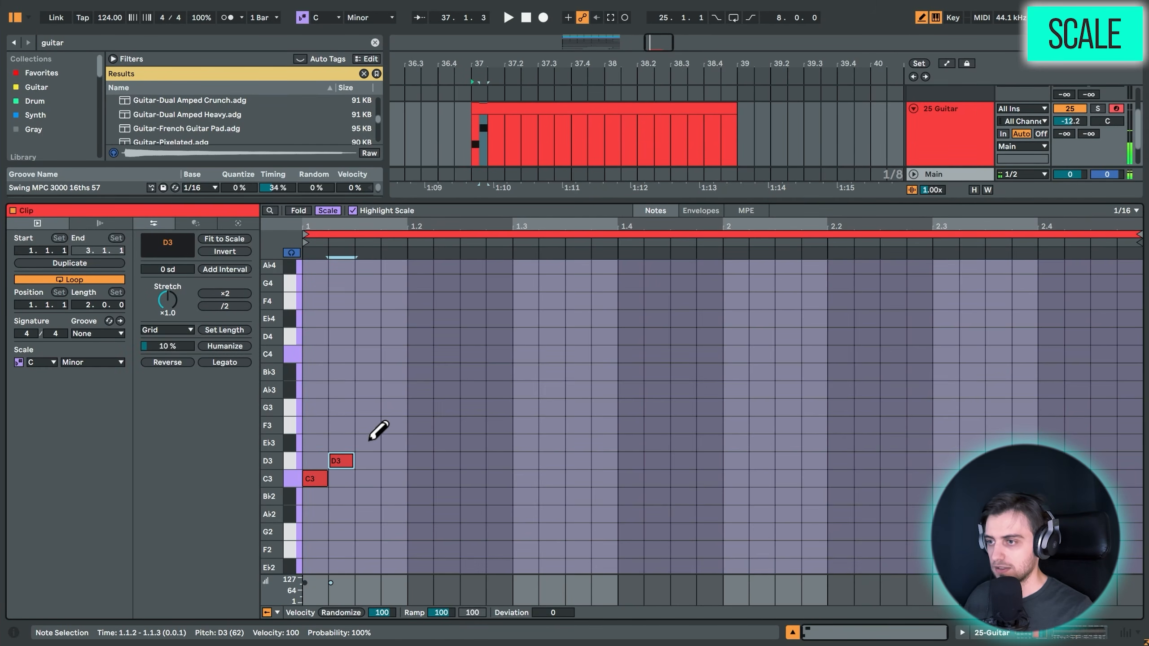
click(367, 442)
click(393, 425)
click(420, 408)
click(446, 390)
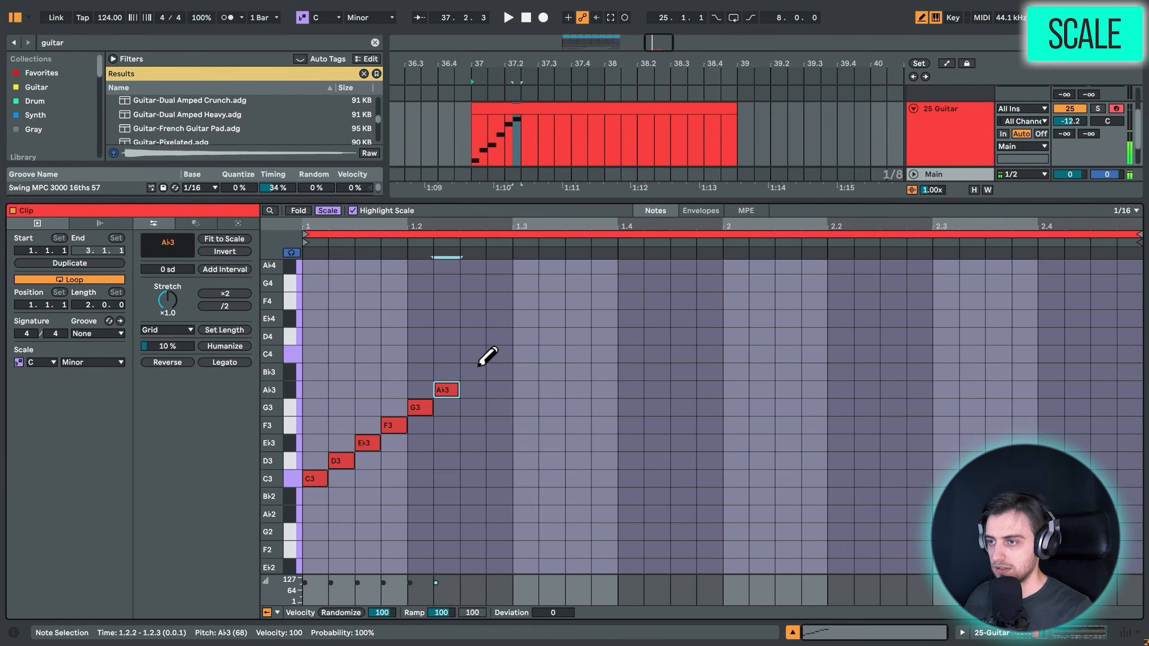
click(472, 371)
click(498, 354)
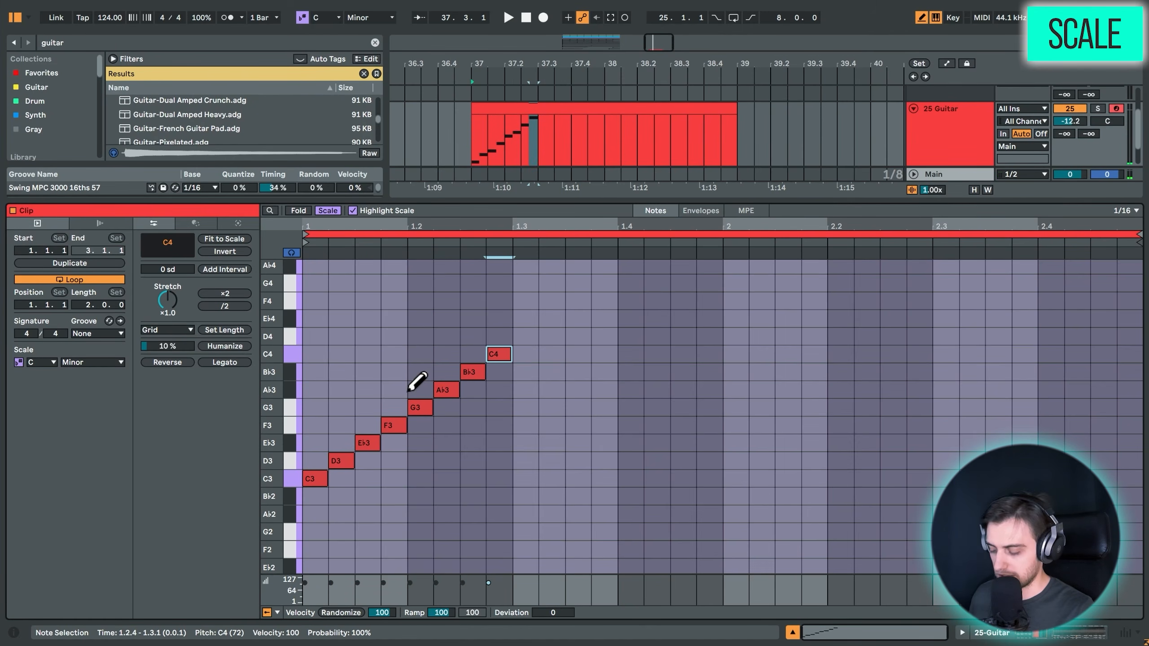
key(ctrl+a)
key(Delete)
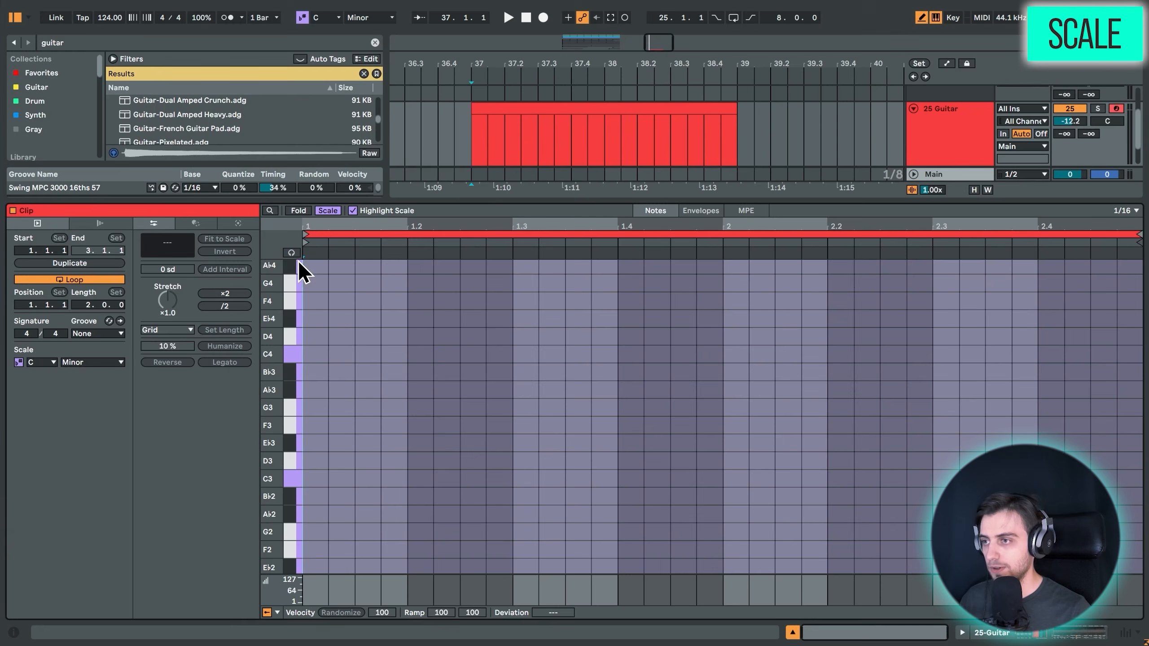
Draw sixteenth notes Ab3 at 1.1.3, D3 at 1.3.3, F3 at 1.4.4, Ab3 at 2.2.1 and Eb3 at 2.3.1.
click(367, 389)
click(577, 461)
click(708, 425)
click(840, 390)
click(944, 442)
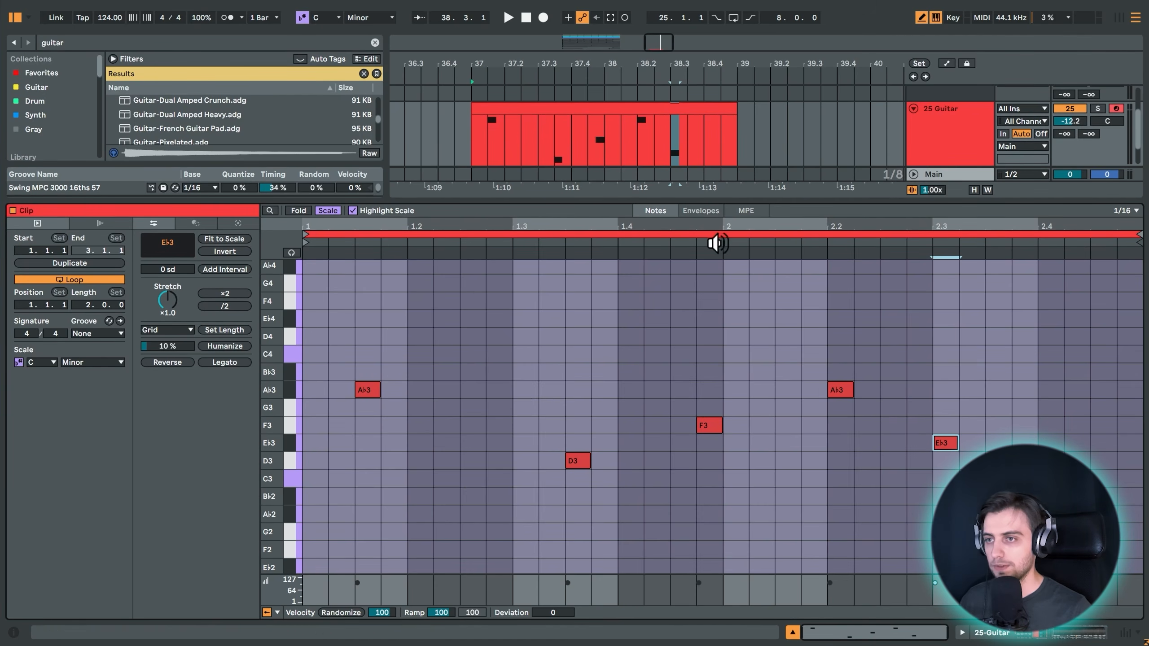
Examine the clip's notes at different zoom levels and pitch ranges, from the first few beats to both full bars.
click(733, 226)
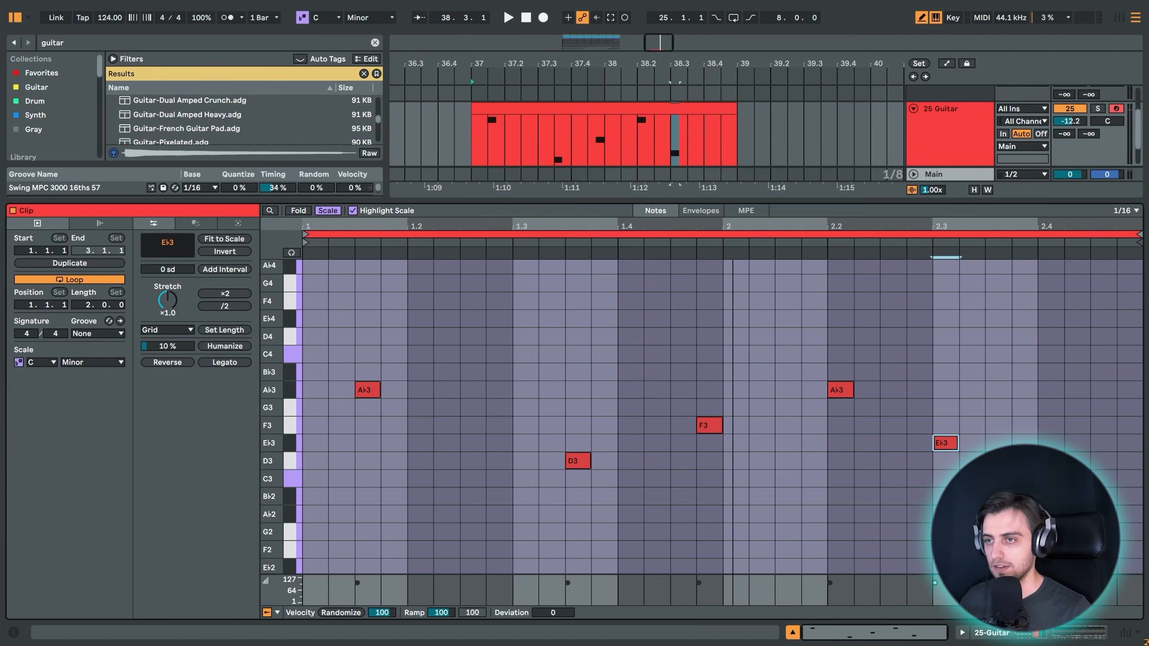
mouse_move(733, 226)
mouse_down()
mouse_move(729, 353)
mouse_move(733, 227)
mouse_up()
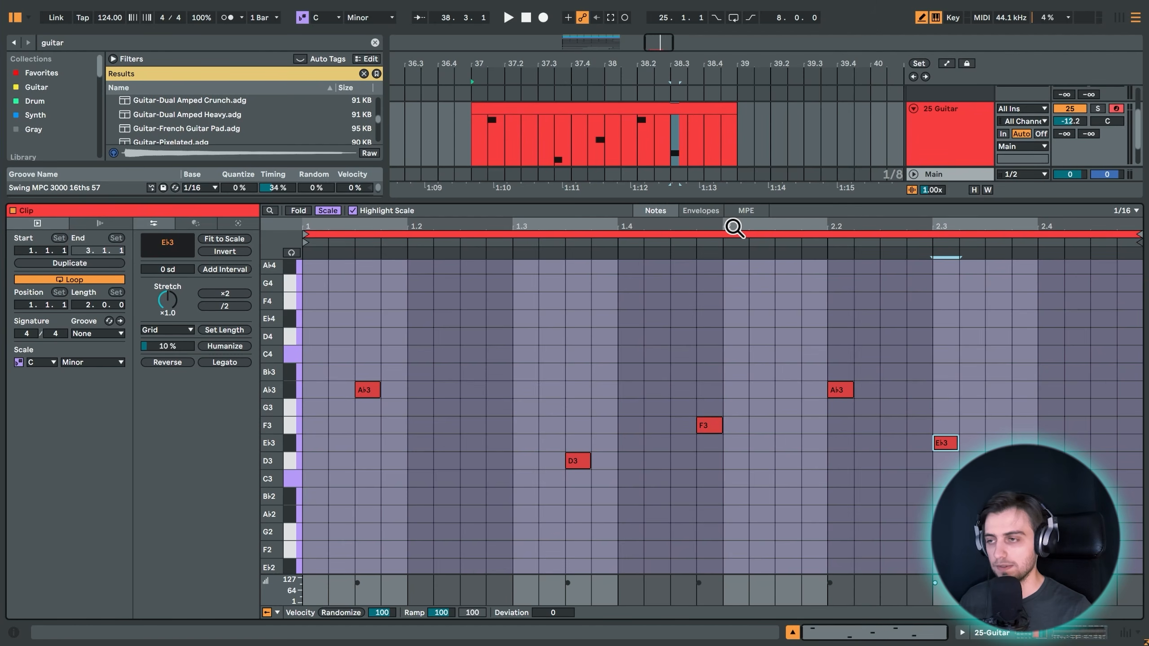
drag(271, 386, 271, 395)
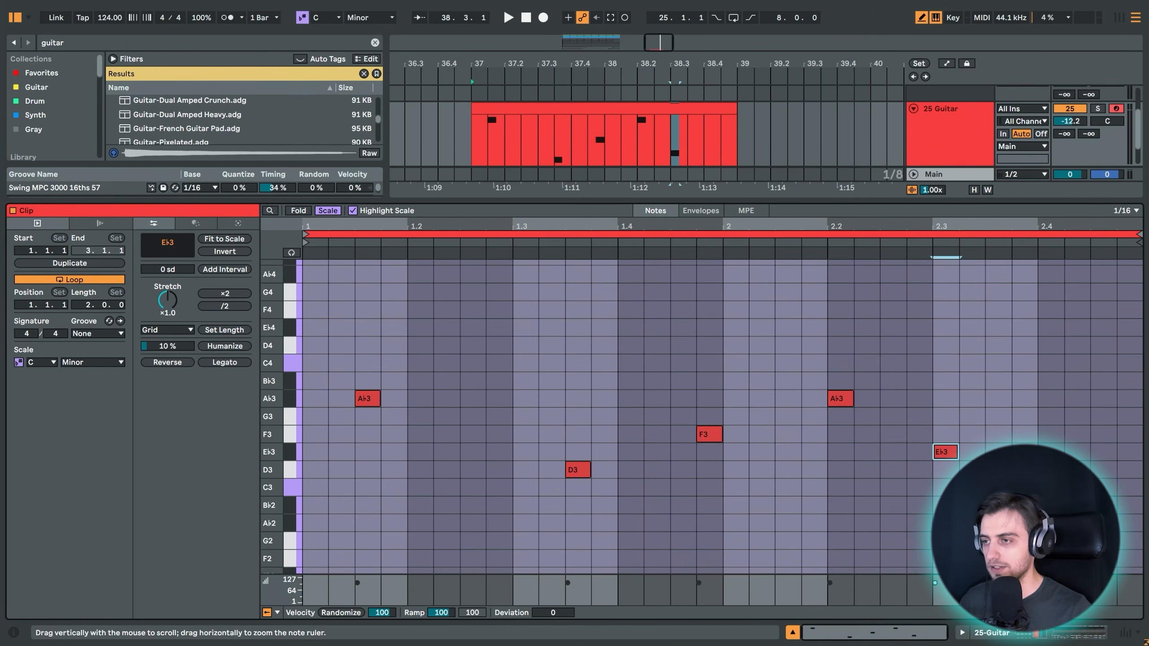
mouse_move(271, 439)
mouse_down()
mouse_move(253, 439)
mouse_move(272, 438)
mouse_up()
drag(357, 226, 454, 230)
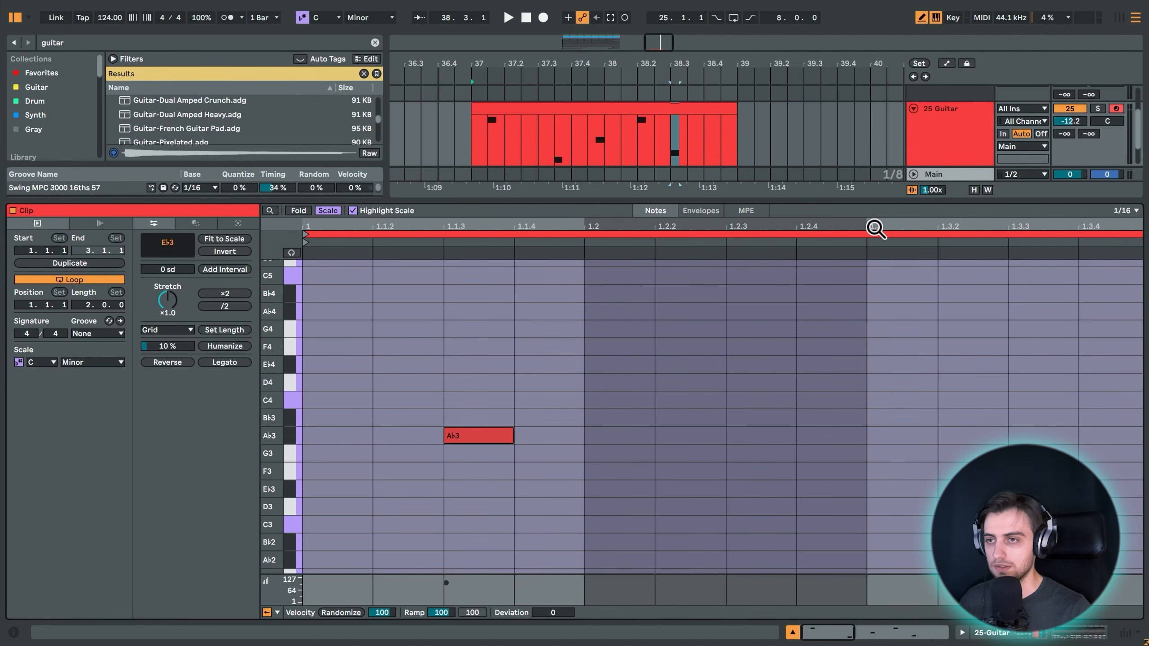
click(806, 223)
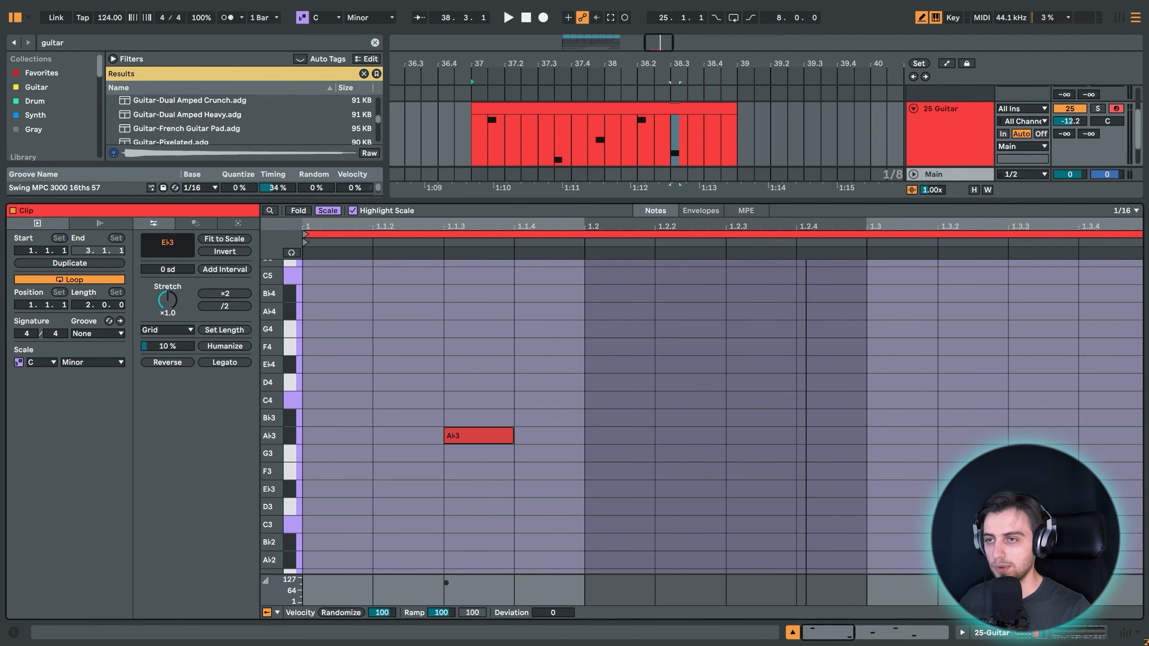
mouse_move(806, 223)
mouse_down()
mouse_move(450, 222)
mouse_move(800, 224)
mouse_up()
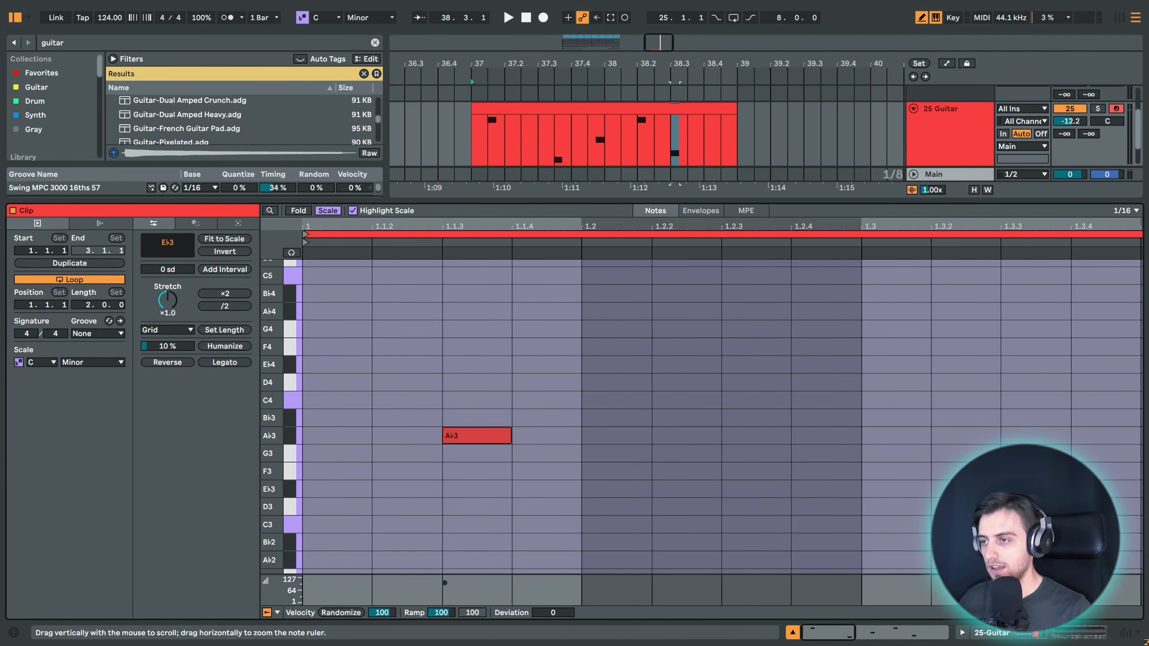
drag(271, 405, 271, 353)
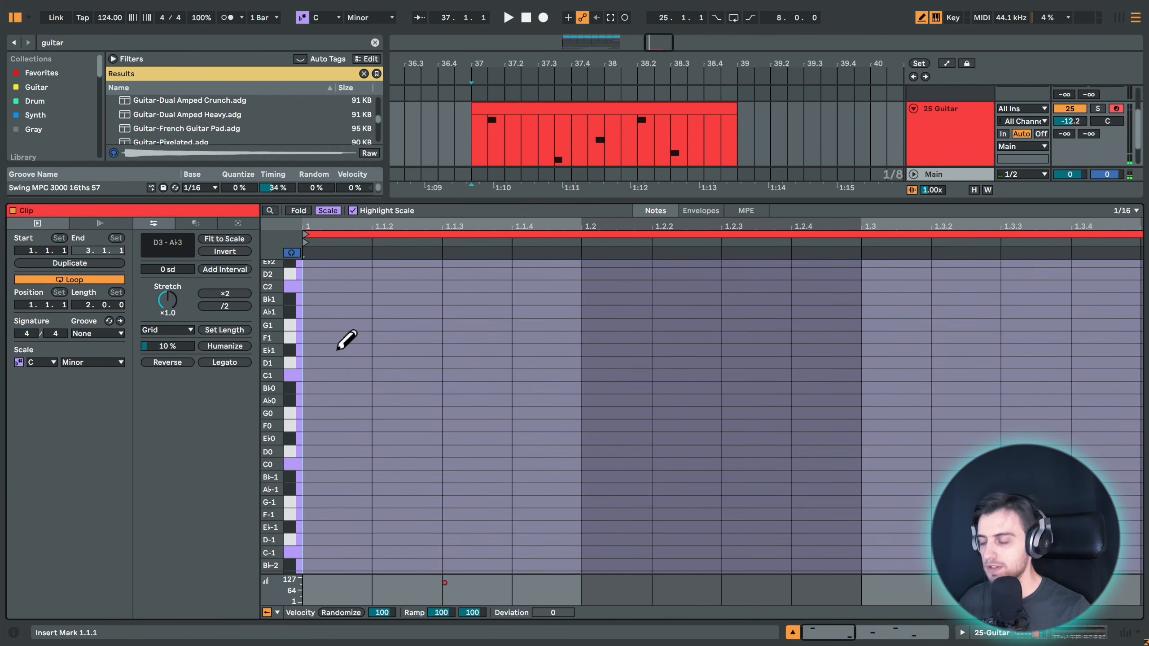
drag(272, 367, 273, 612)
click(339, 359)
click(337, 357)
drag(383, 222, 383, 176)
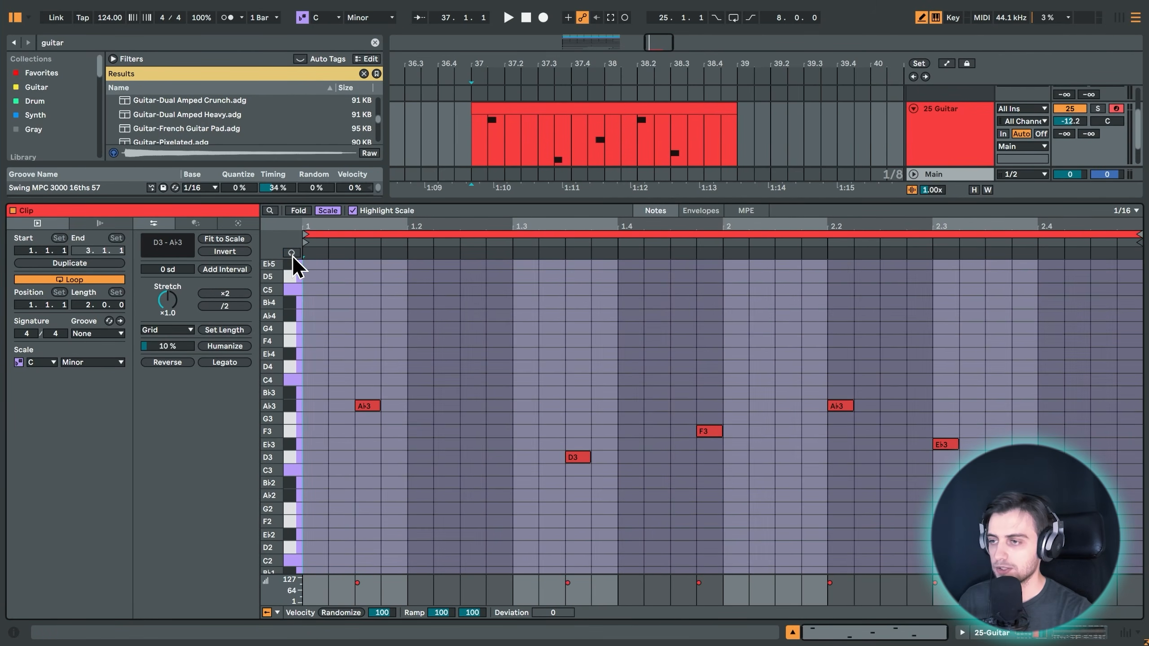
Draw more sixteenth notes between G3 and C5, scattered across bar 1 and the first beat of bar 2.
click(390, 367)
click(521, 341)
click(547, 419)
click(679, 367)
click(810, 328)
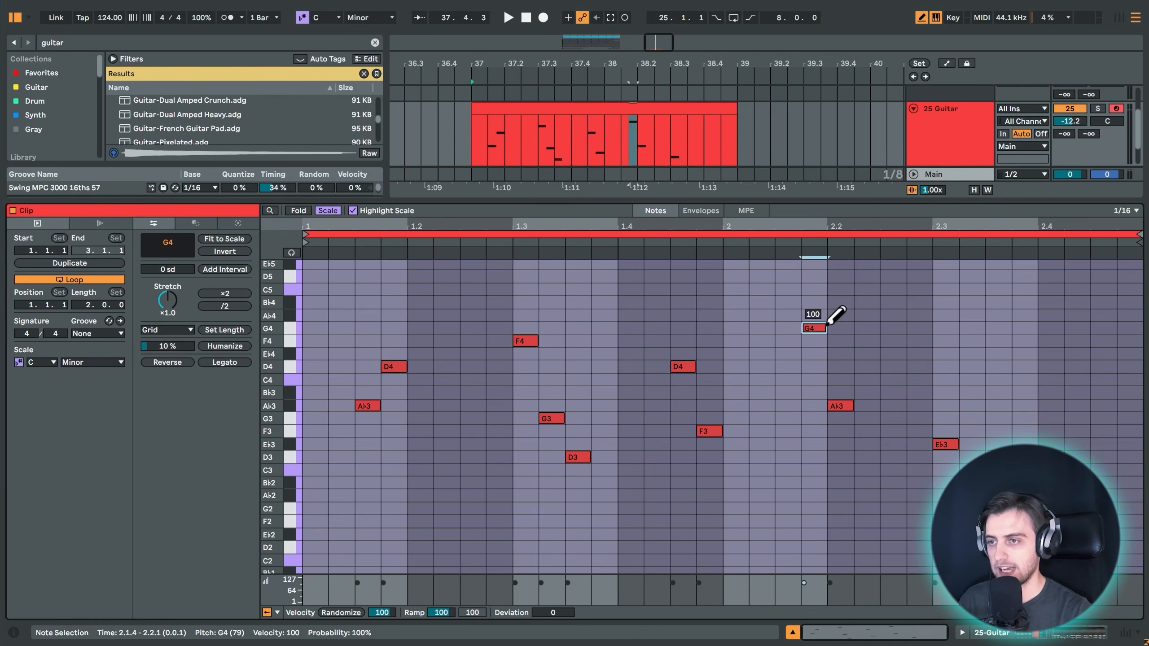
click(322, 313)
click(371, 301)
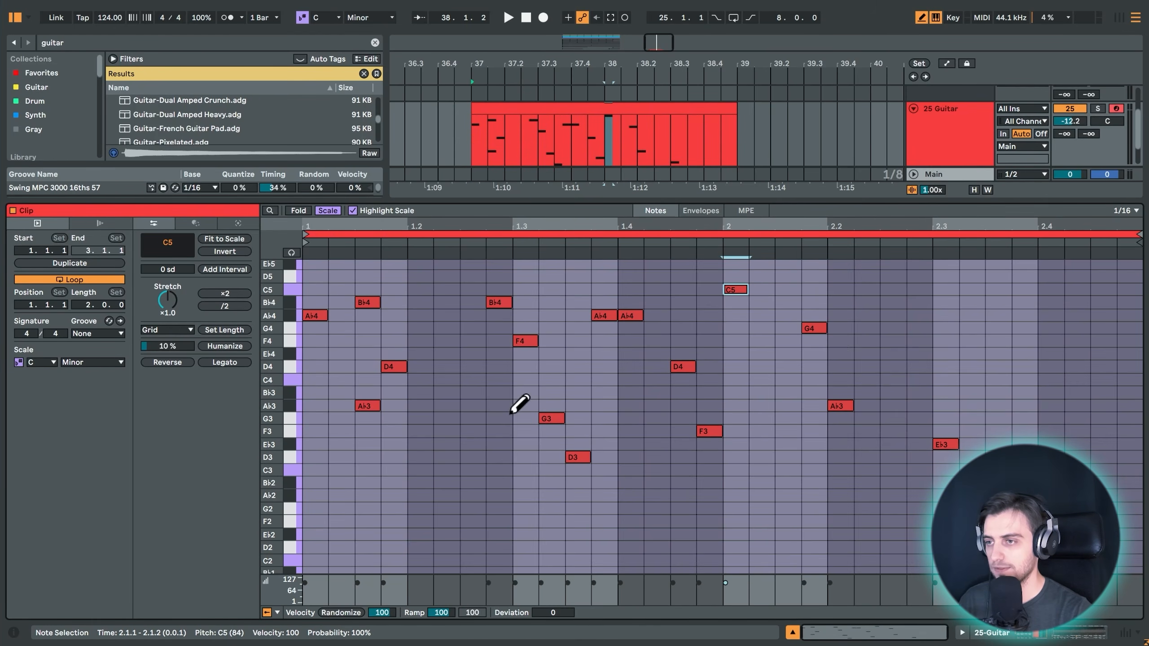
Leave draw mode and delete every note in the clip.
key(b)
key(ctrl+a)
key(Delete)
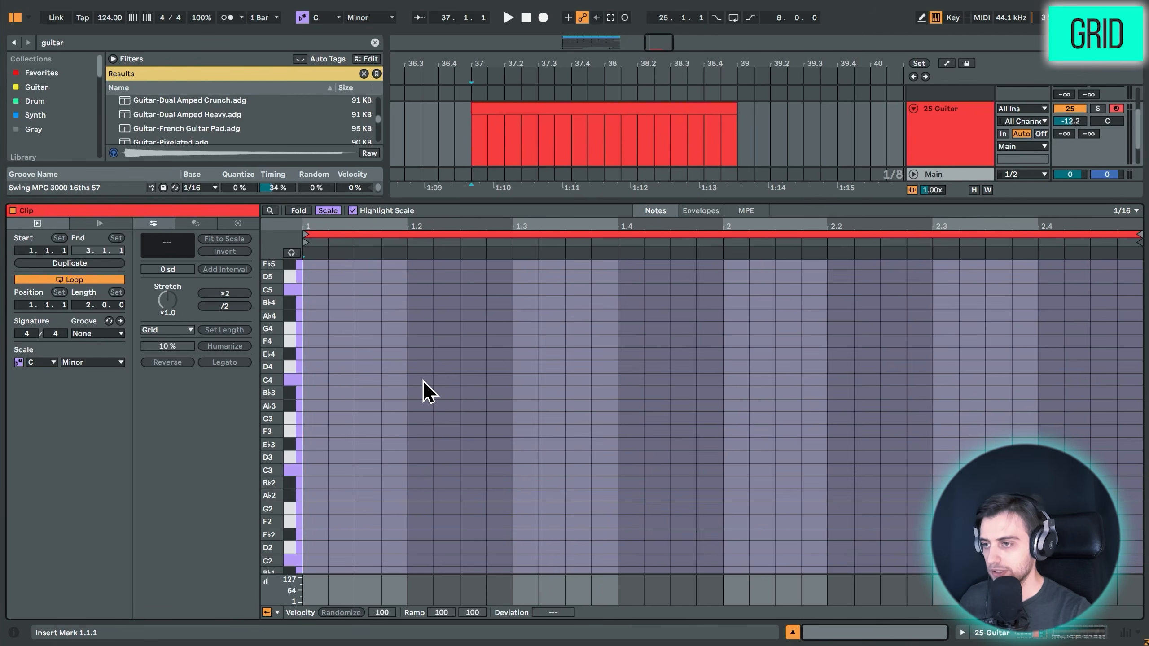
Set the note editor's fixed grid to 1/2 and add half notes G3 at 1.1.1 and Ab2 at 1.3.1.
right_click(443, 312)
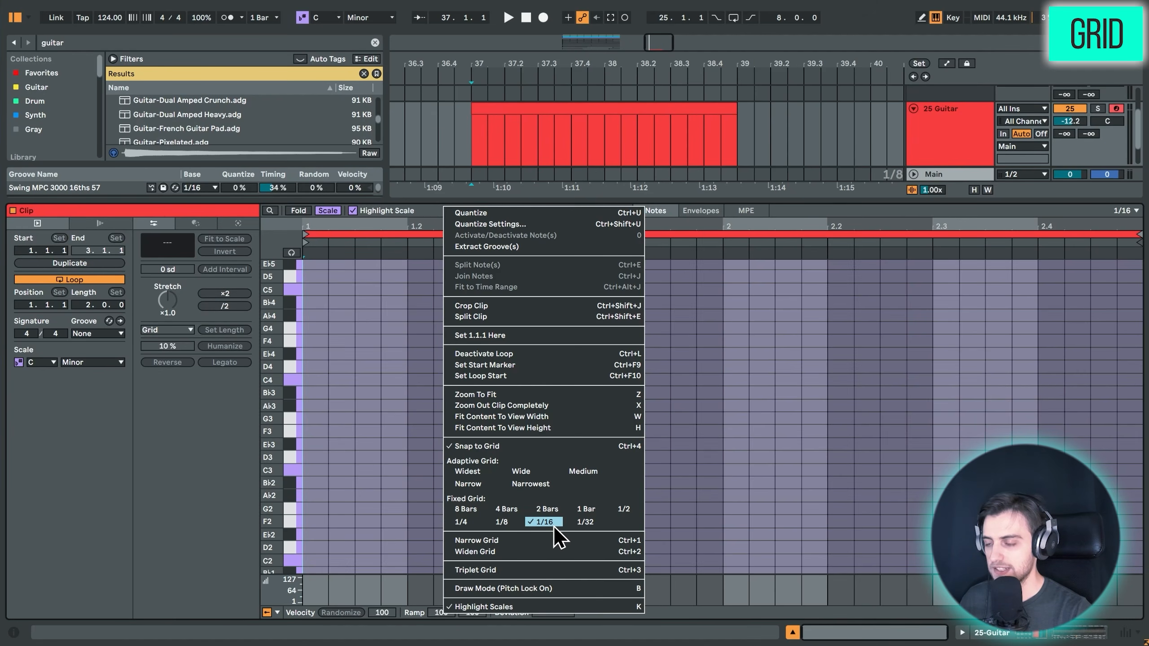
click(625, 509)
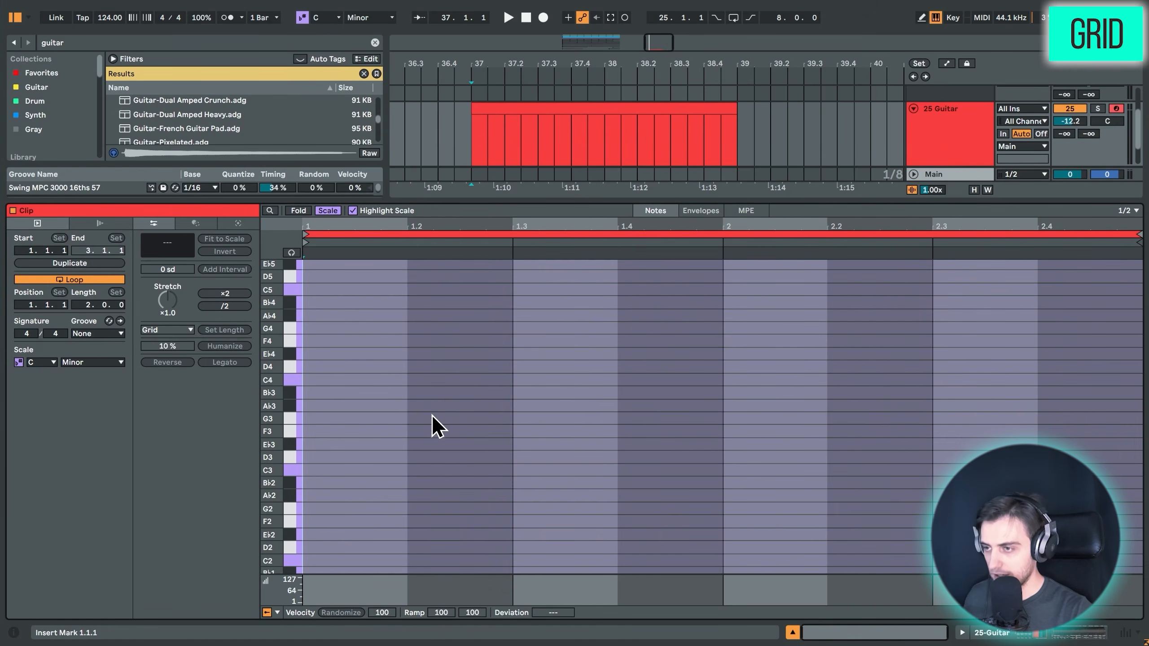
double_click(420, 420)
double_click(616, 499)
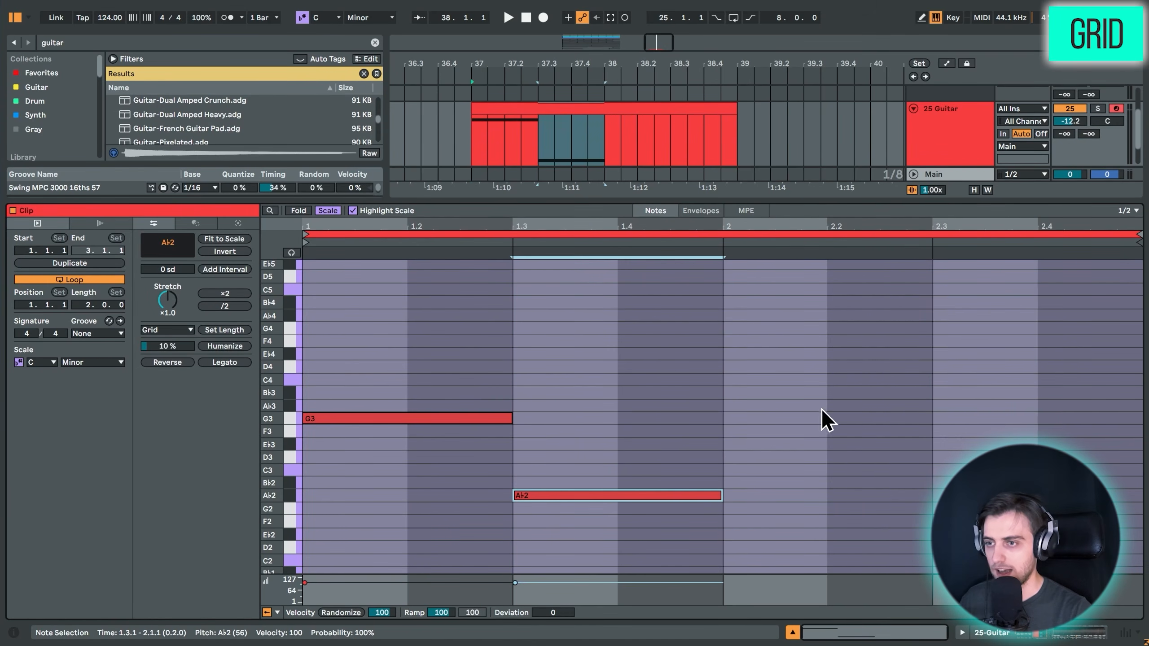
Set the fixed grid to 1/4 and add quarter notes Eb4 on 1.1, Bb3 on 1.2 and Bb3 on 1.4.
right_click(642, 400)
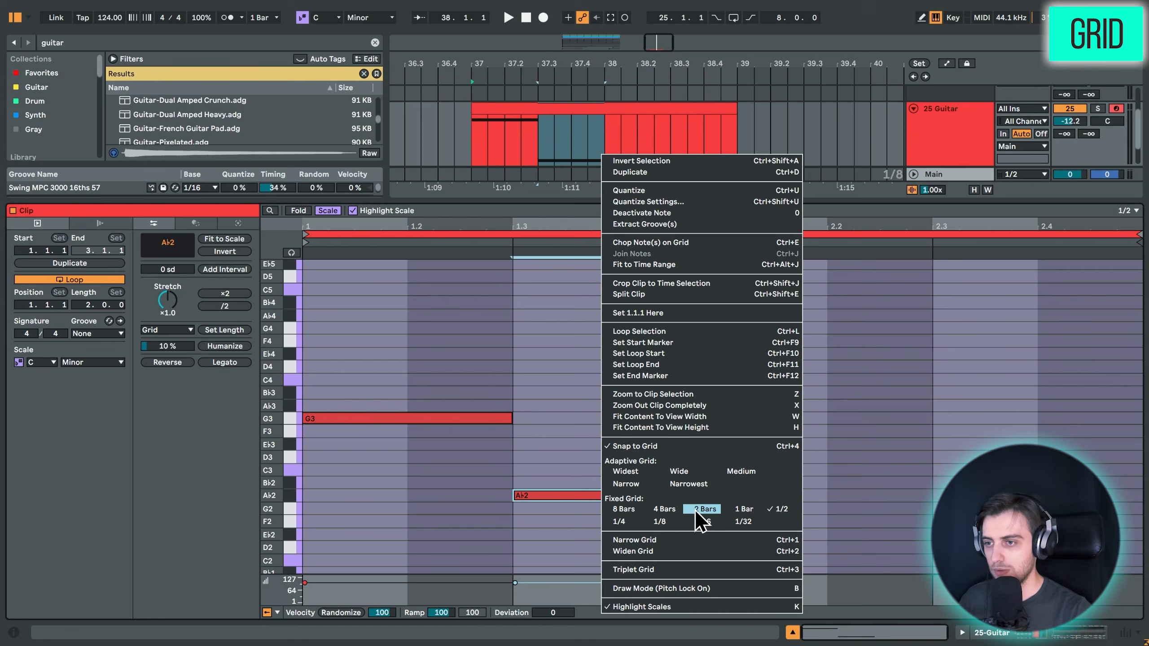
click(621, 521)
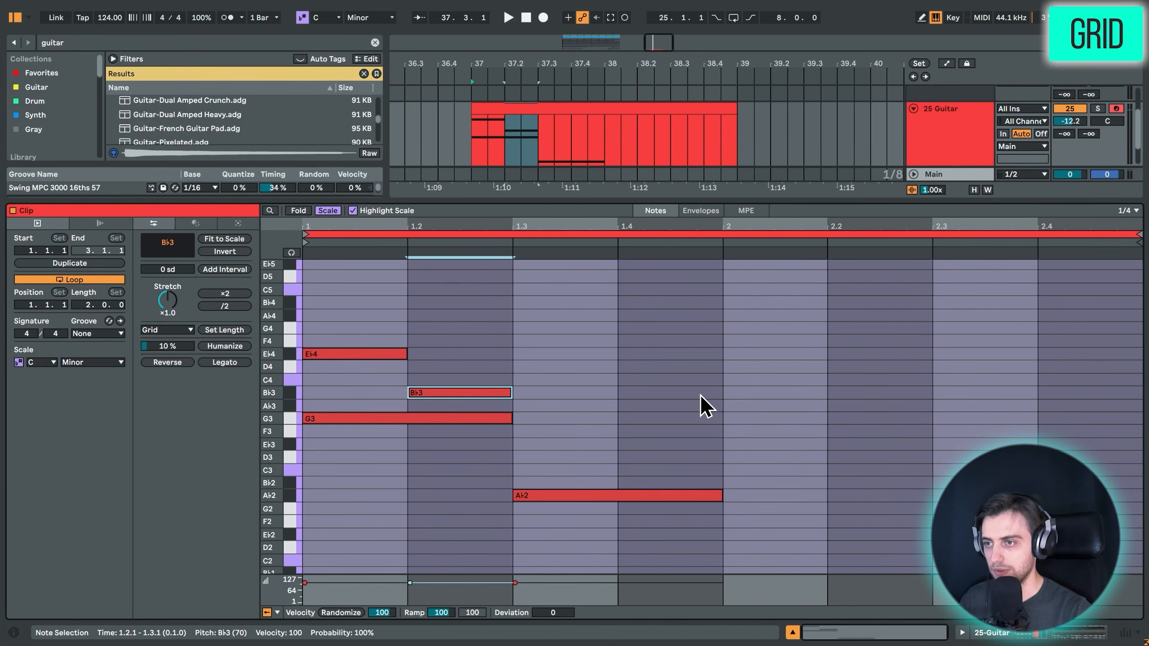
double_click(700, 393)
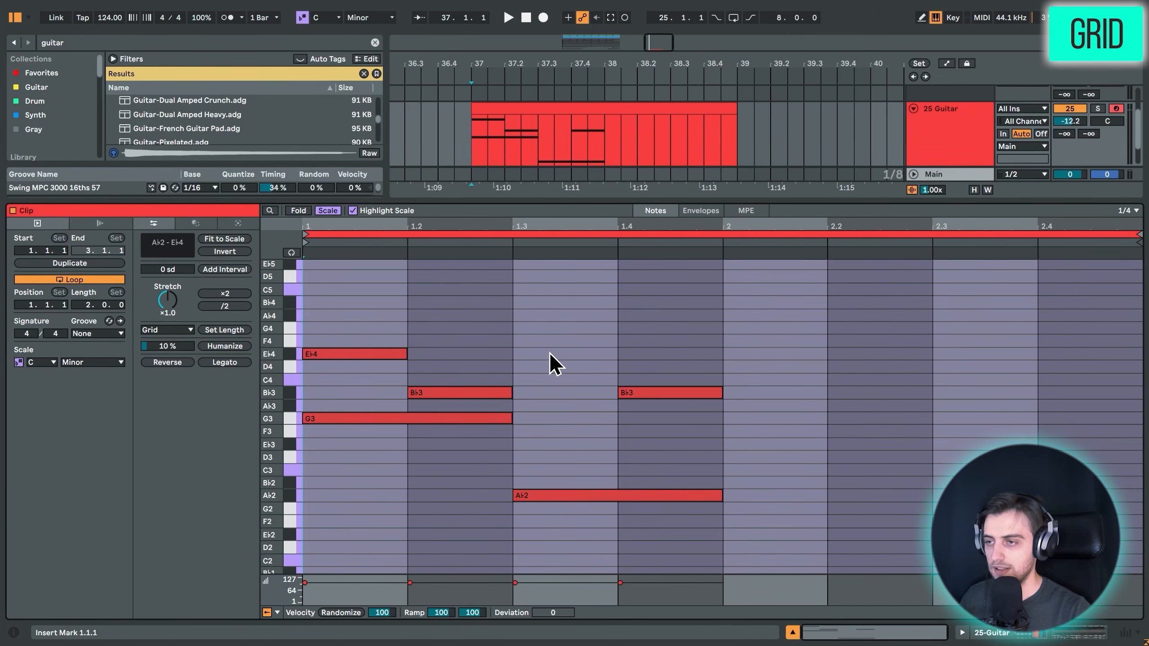
Set the fixed grid to 1/32 and add short notes C3 in beat 1.1, Eb3 in beat 1.3 and G3 in beat 2.1.
right_click(551, 362)
click(691, 522)
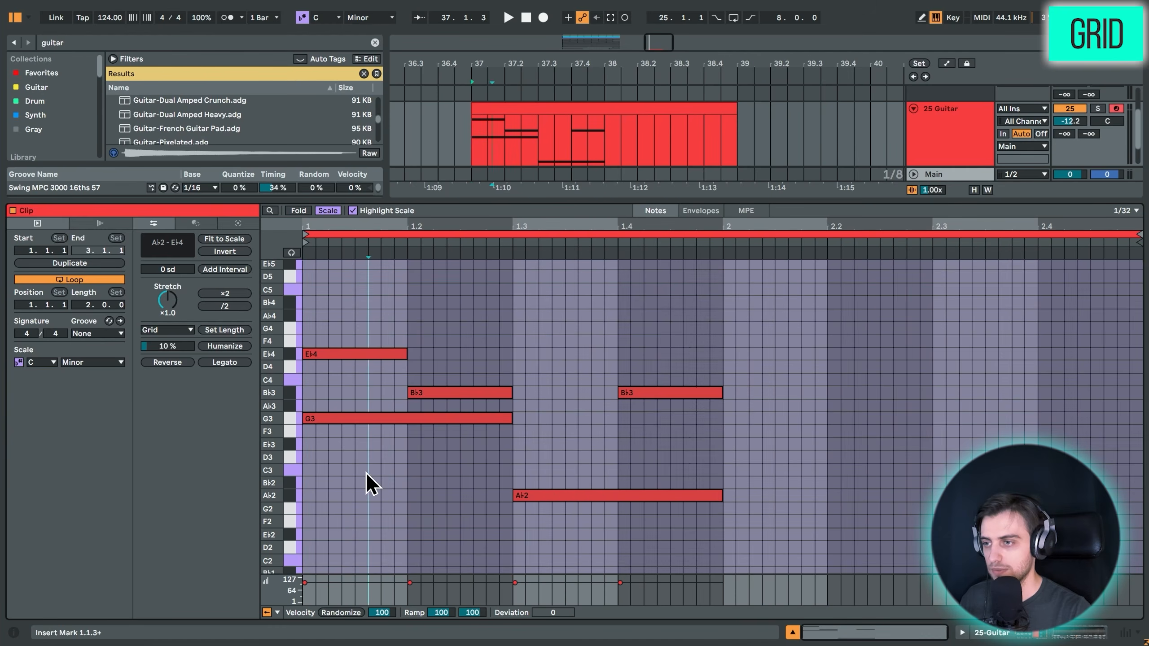
double_click(361, 469)
double_click(597, 444)
double_click(768, 418)
Delete every note in the guitar clip and set the fixed grid to 1/4.
key(ctrl+a)
key(Delete)
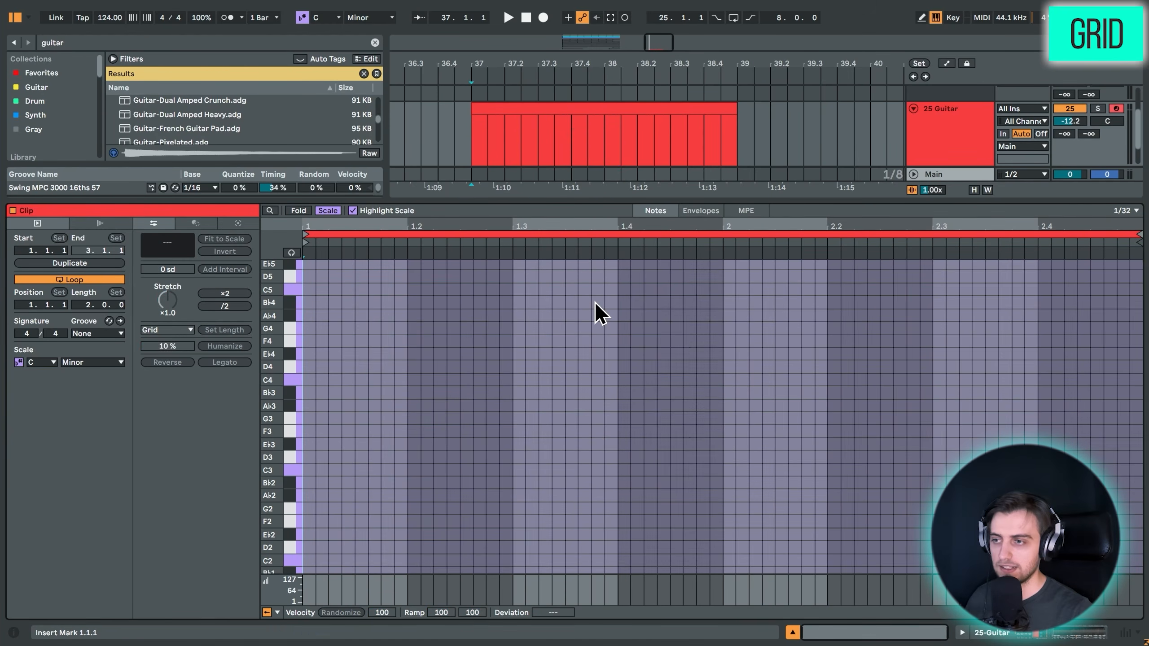
right_click(609, 425)
click(642, 334)
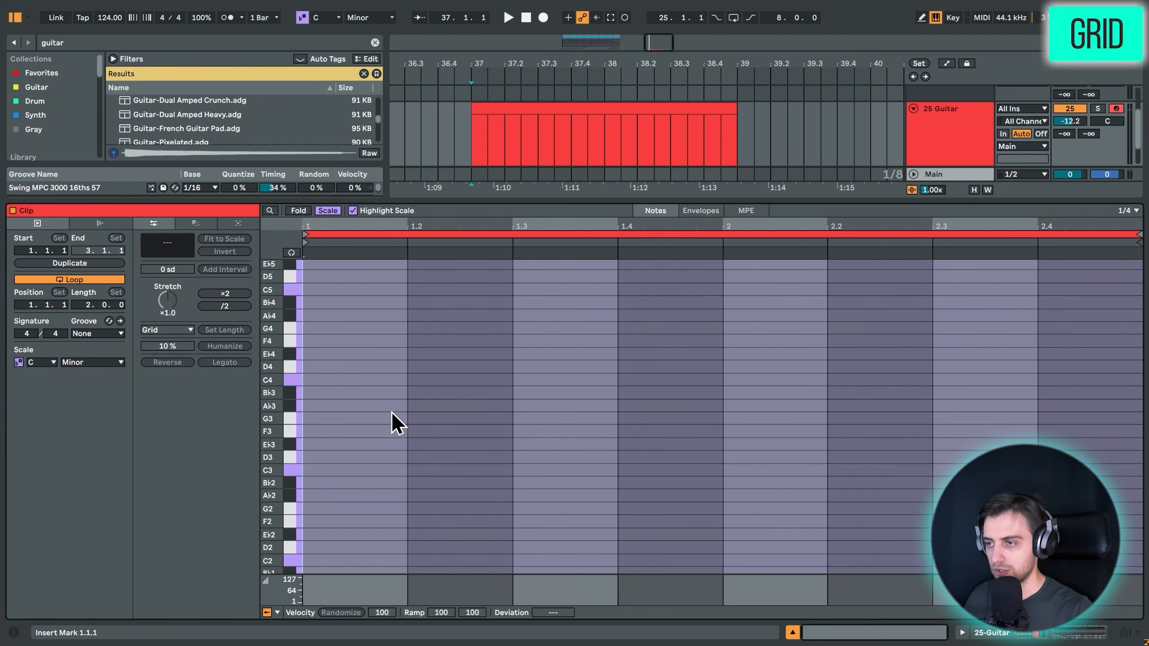
Add one quarter note per beat across both bars: F3, Bb3, D3, Bb3, D4, D3, Ab3 and Eb3.
click(362, 431)
click(459, 392)
click(565, 457)
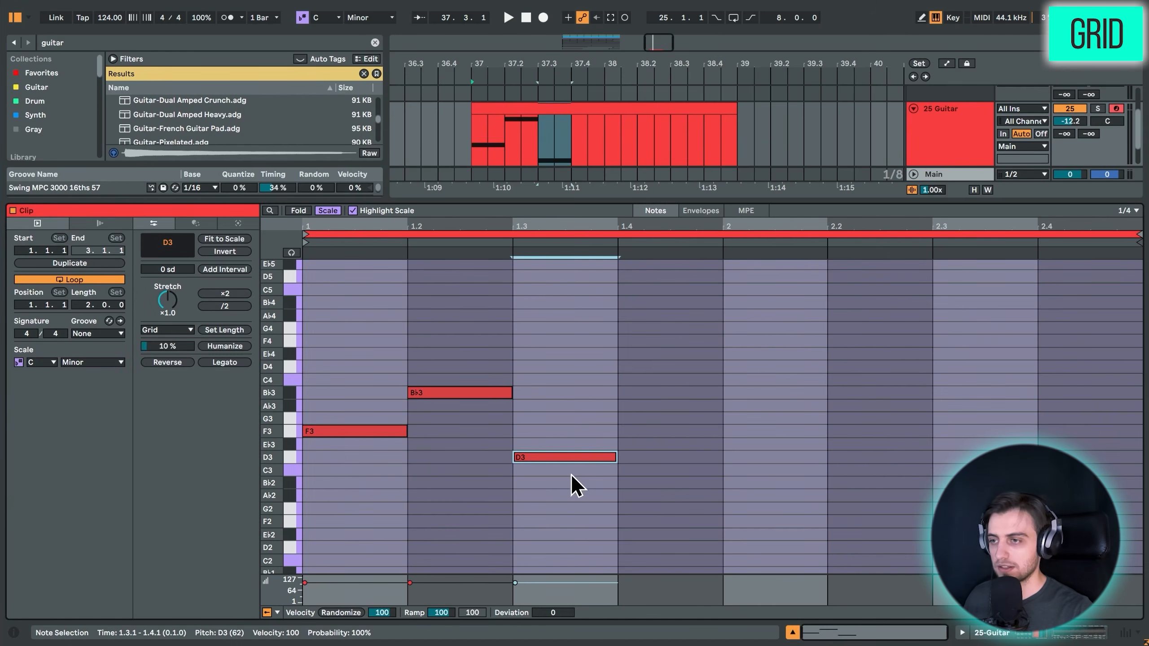
click(669, 392)
click(749, 366)
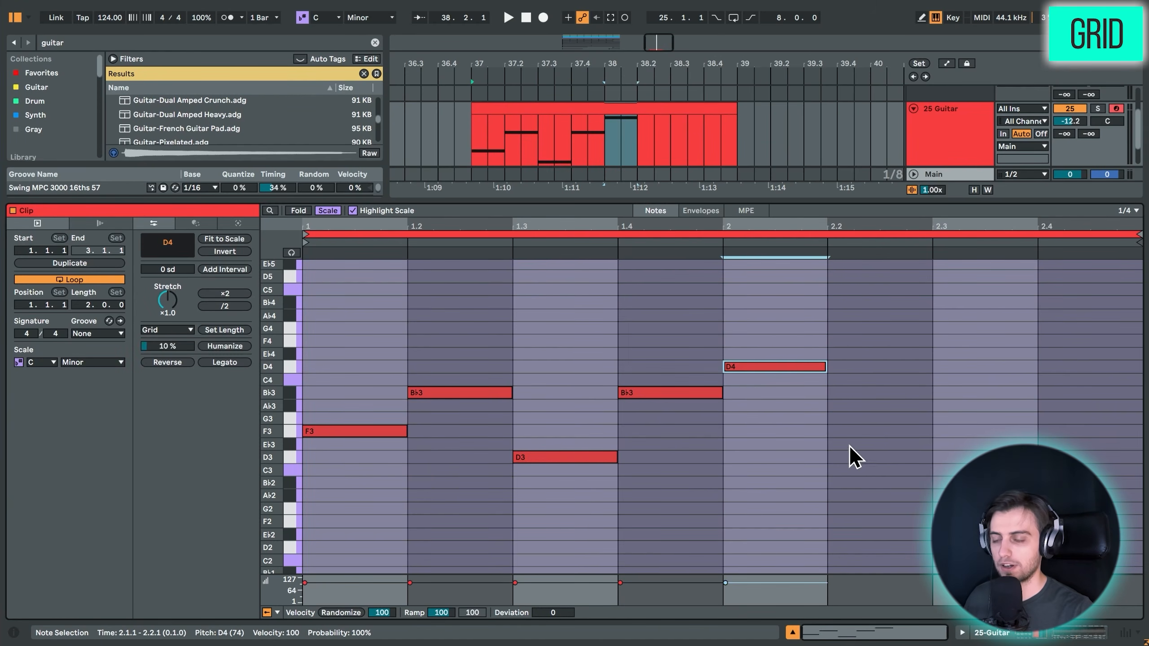
click(854, 457)
click(983, 406)
click(1080, 444)
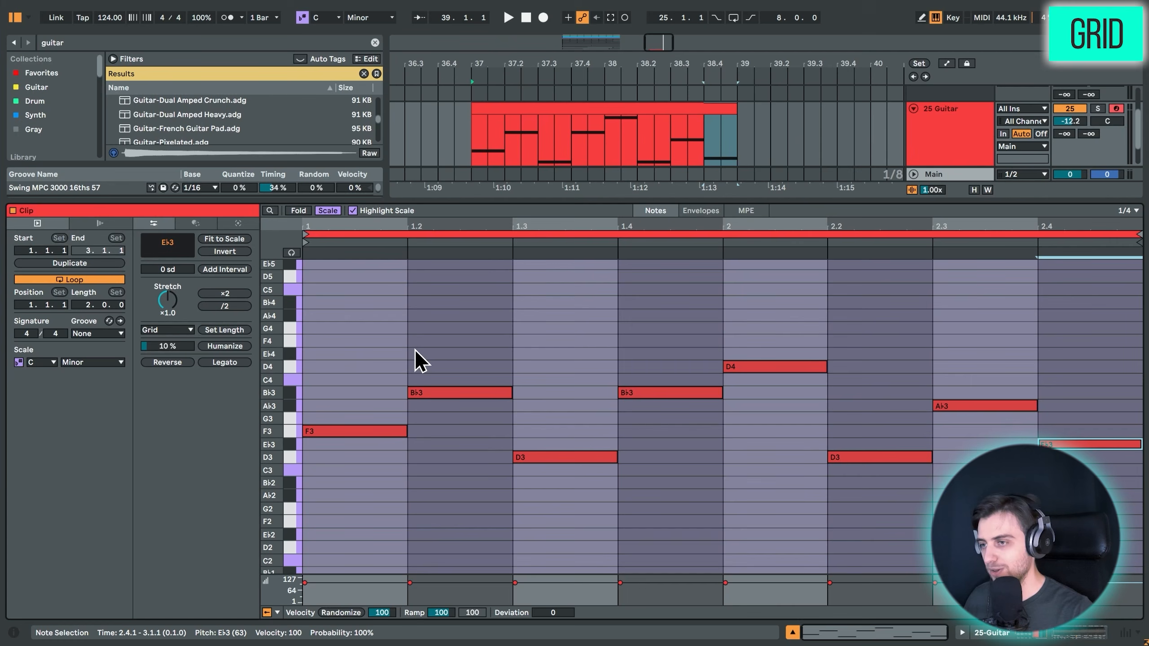
Turn on draw mode and draw a row of quarter notes on F4 across the four beats of bar 1.
click(388, 334)
drag(272, 348, 282, 360)
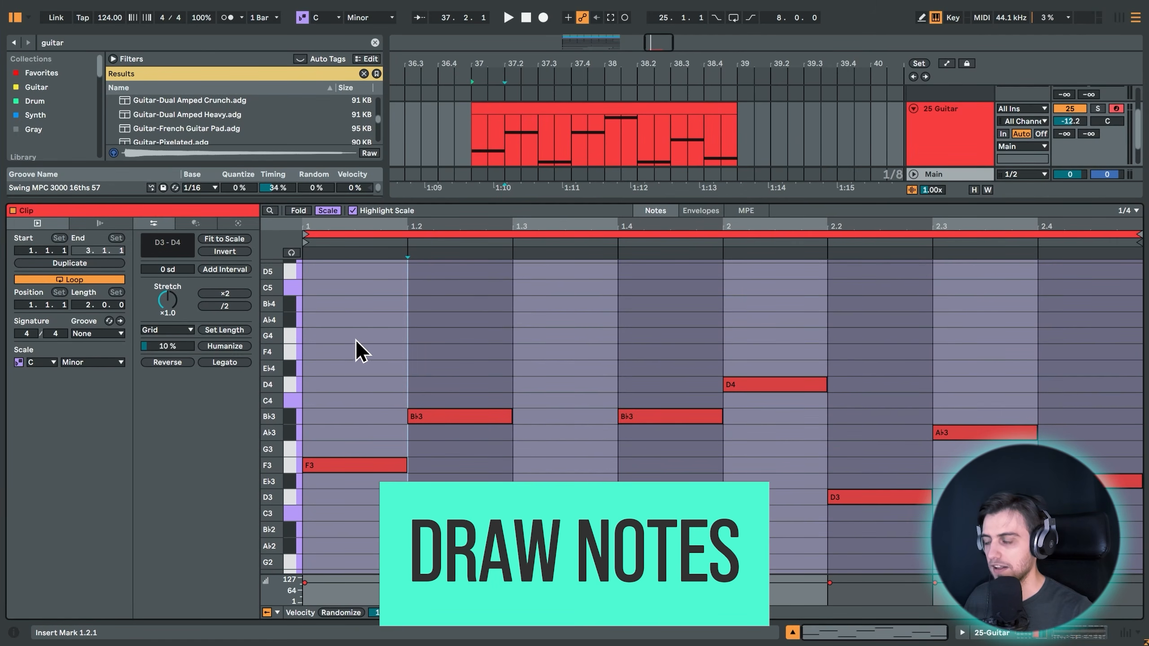
click(351, 348)
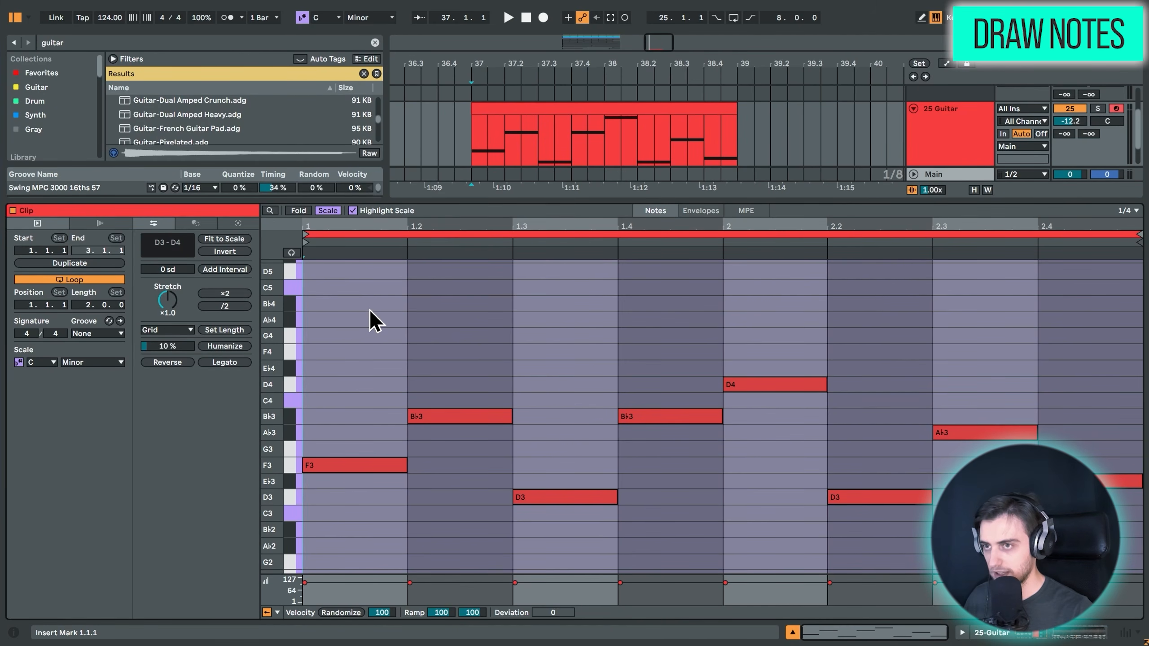
key(b)
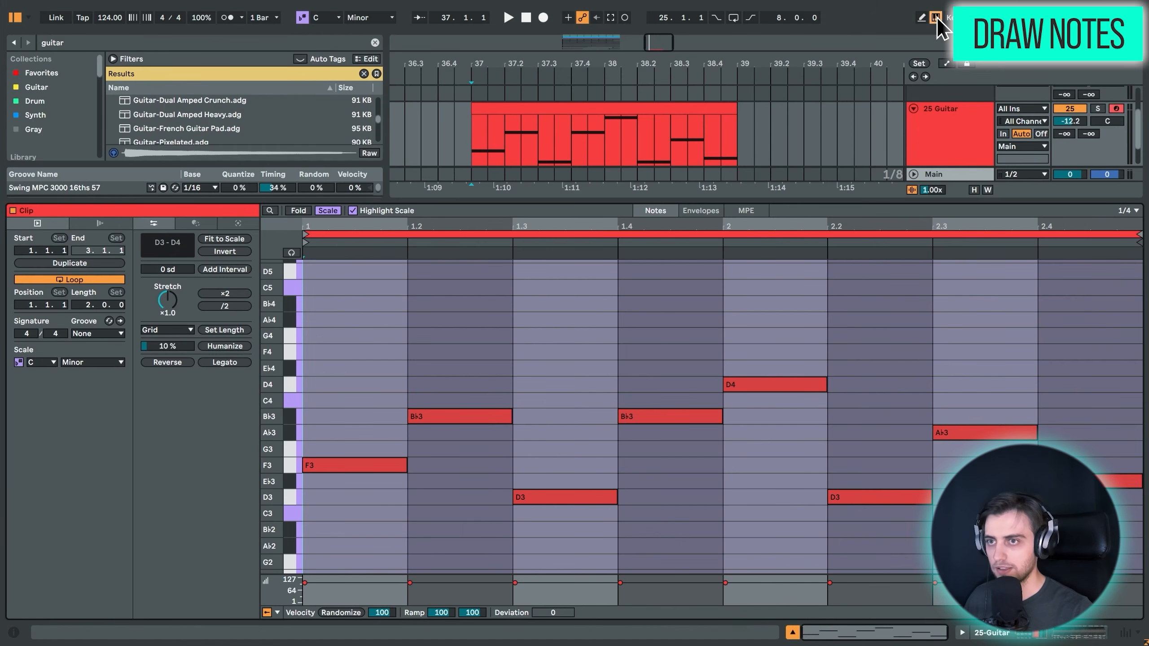
click(921, 18)
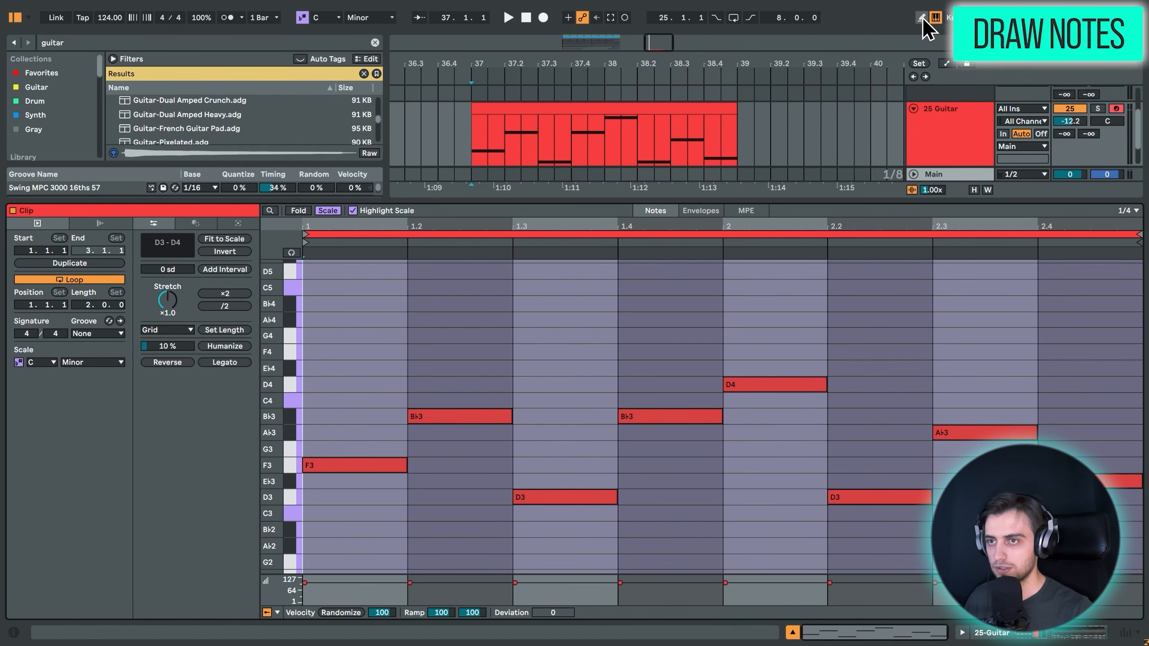
click(922, 19)
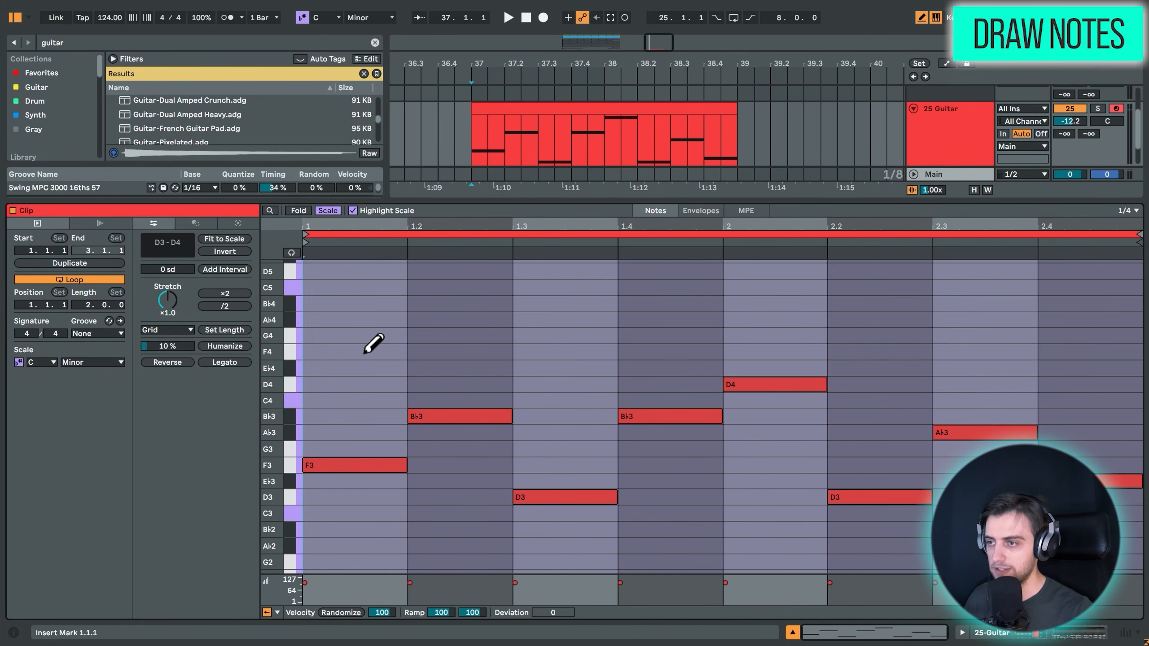
drag(364, 352, 739, 342)
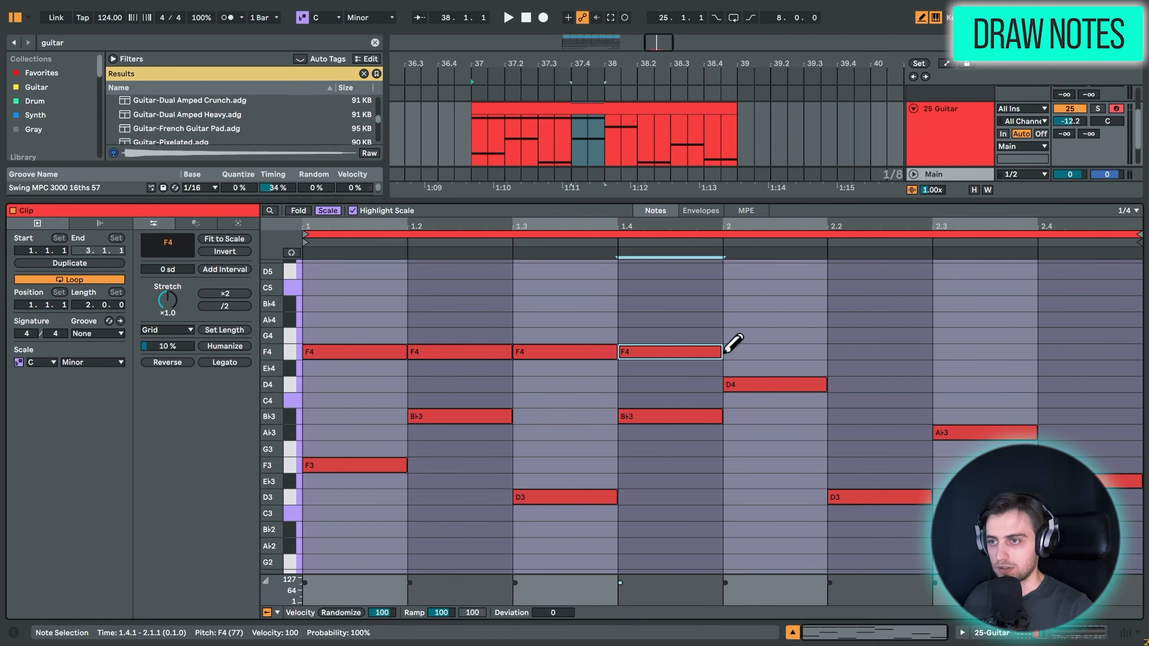
mouse_move(721, 352)
mouse_down()
mouse_move(924, 357)
mouse_move(718, 347)
mouse_up()
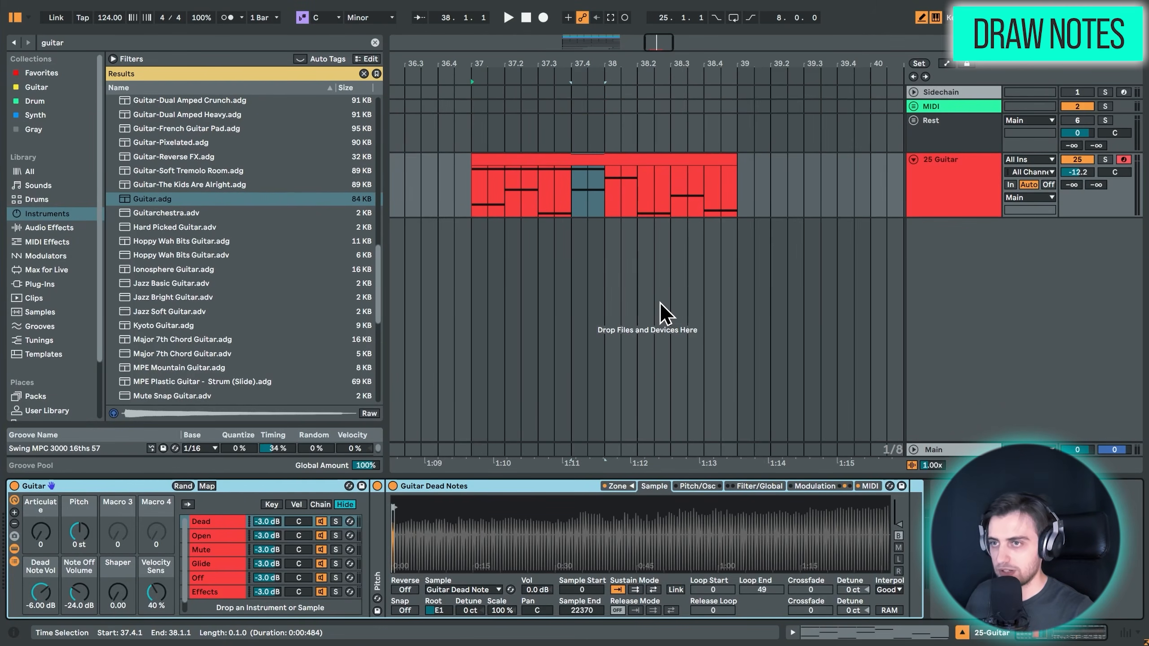
Return to the arrangement's device view and delete the 25 Guitar track.
click(642, 158)
click(944, 194)
key(ctrl+z)
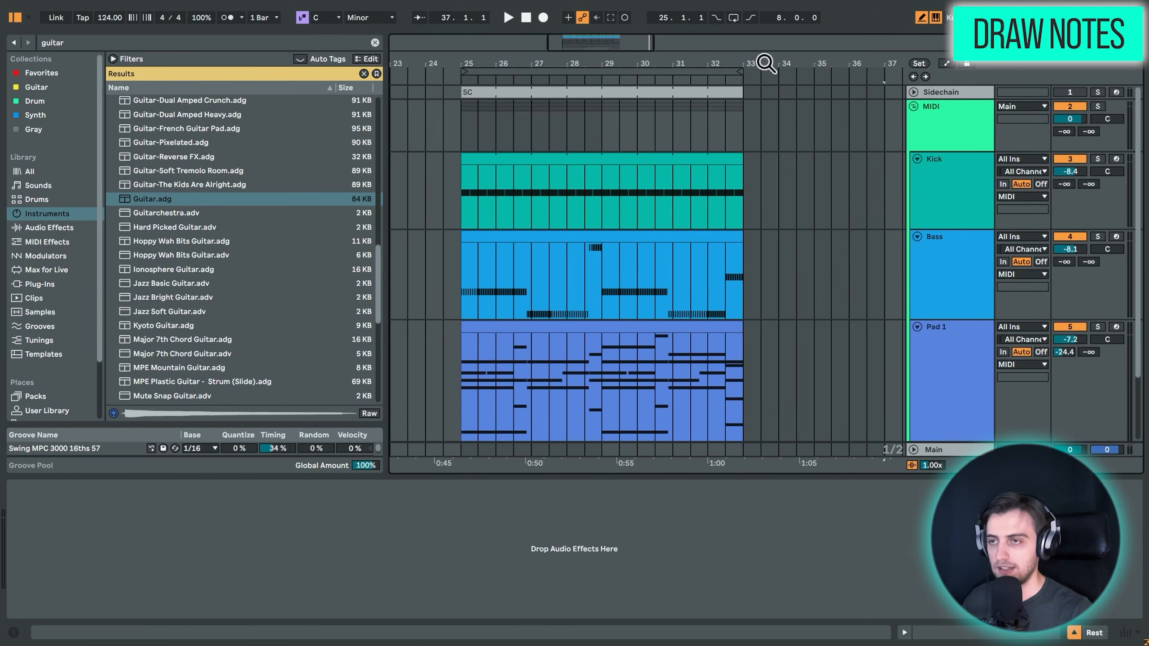
Solo the Kick track, examine the notes of its clip at bar 25 and play it back.
mouse_move(739, 67)
mouse_down()
mouse_move(739, 84)
mouse_move(761, 70)
mouse_up()
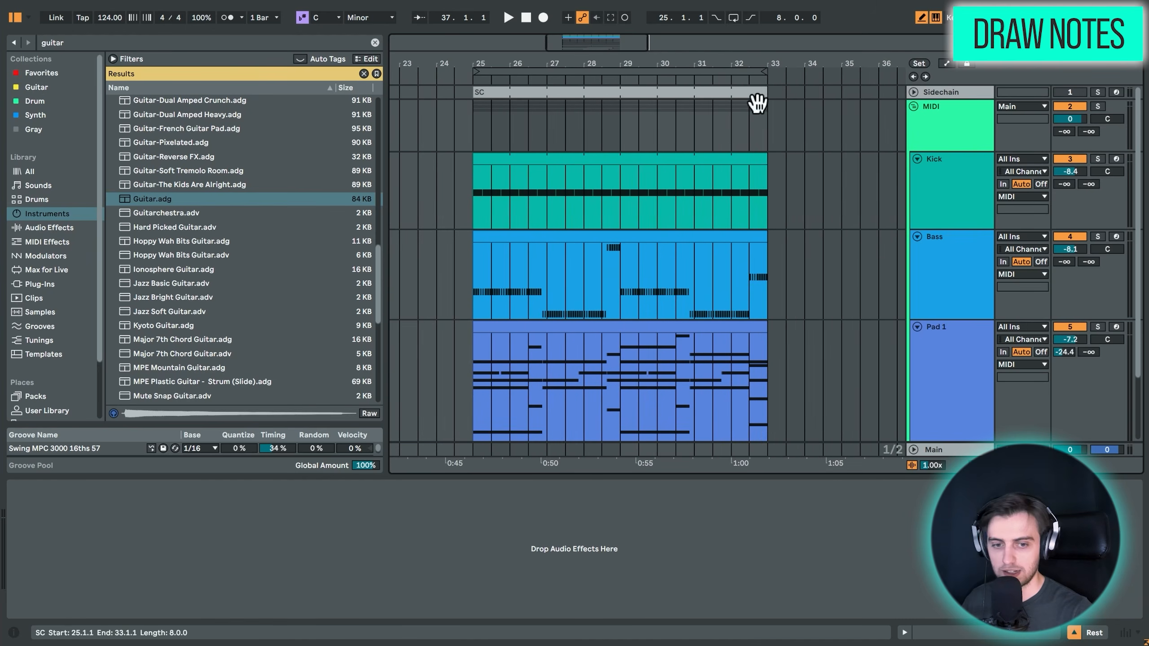
double_click(750, 190)
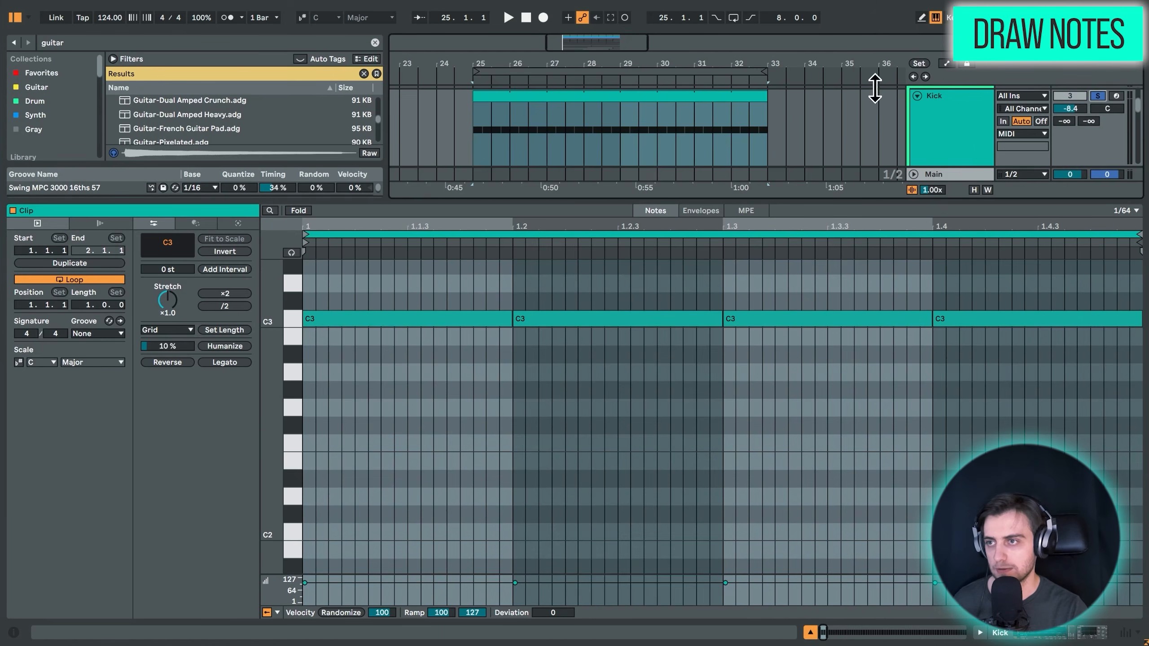
click(717, 97)
key(space)
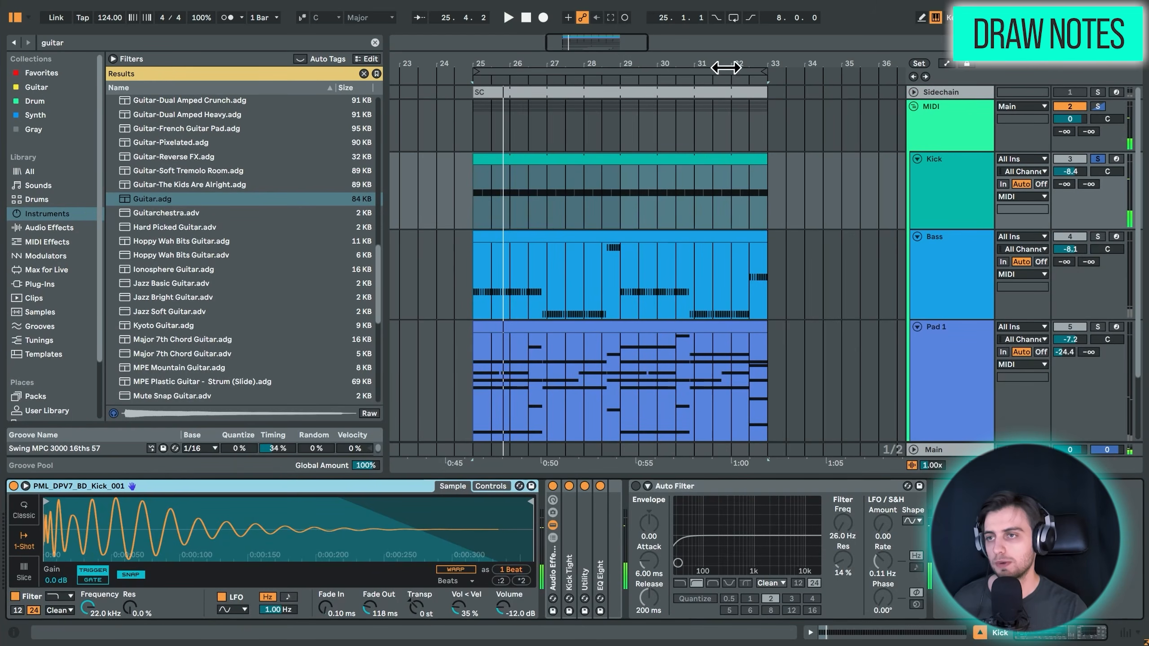
Insert an empty one-bar MIDI clip on the Kick track at bar 37.
drag(726, 59, 726, 45)
drag(604, 63, 601, 55)
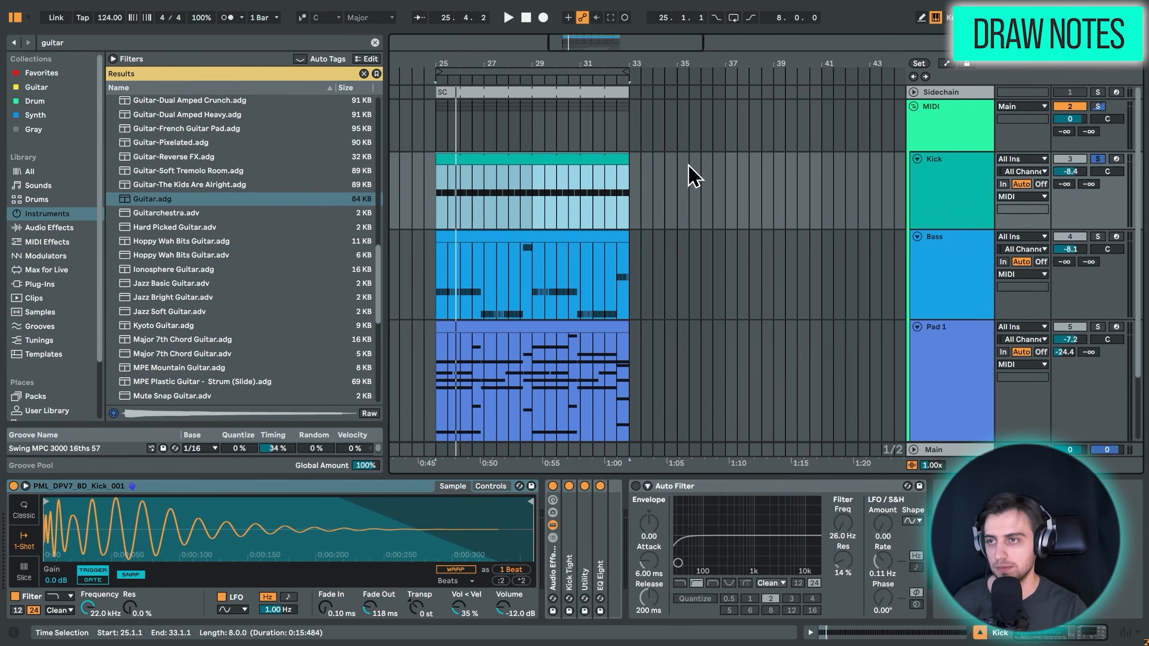
drag(723, 176, 776, 180)
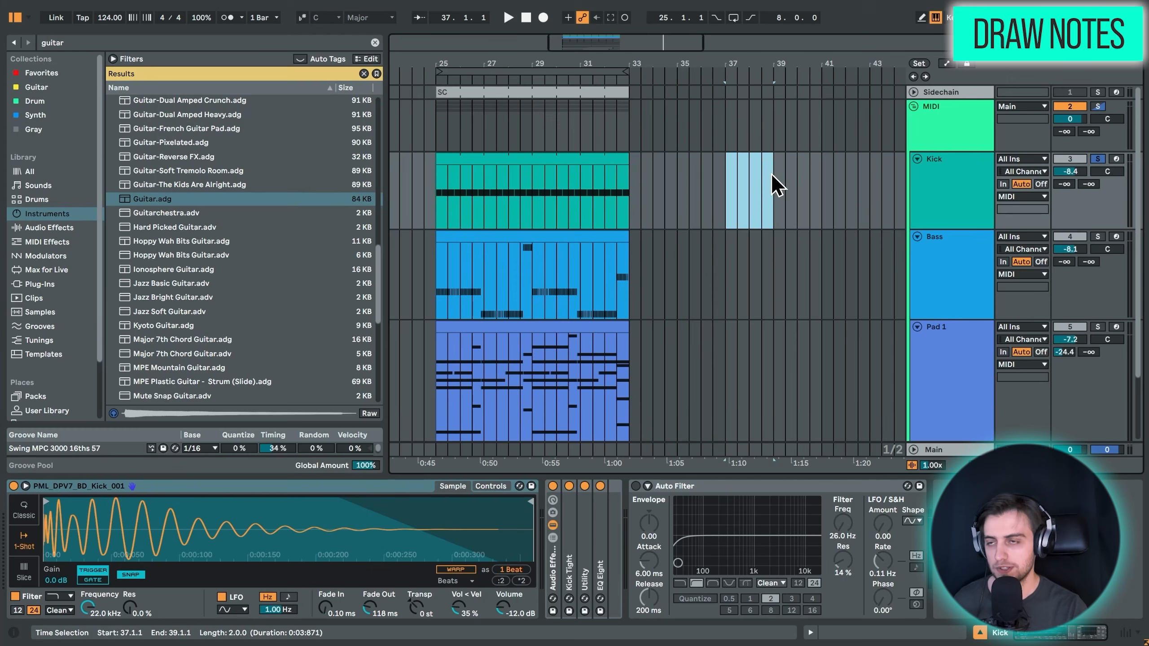
drag(759, 51, 758, 67)
click(704, 187)
drag(704, 199, 729, 205)
right_click(703, 183)
click(744, 293)
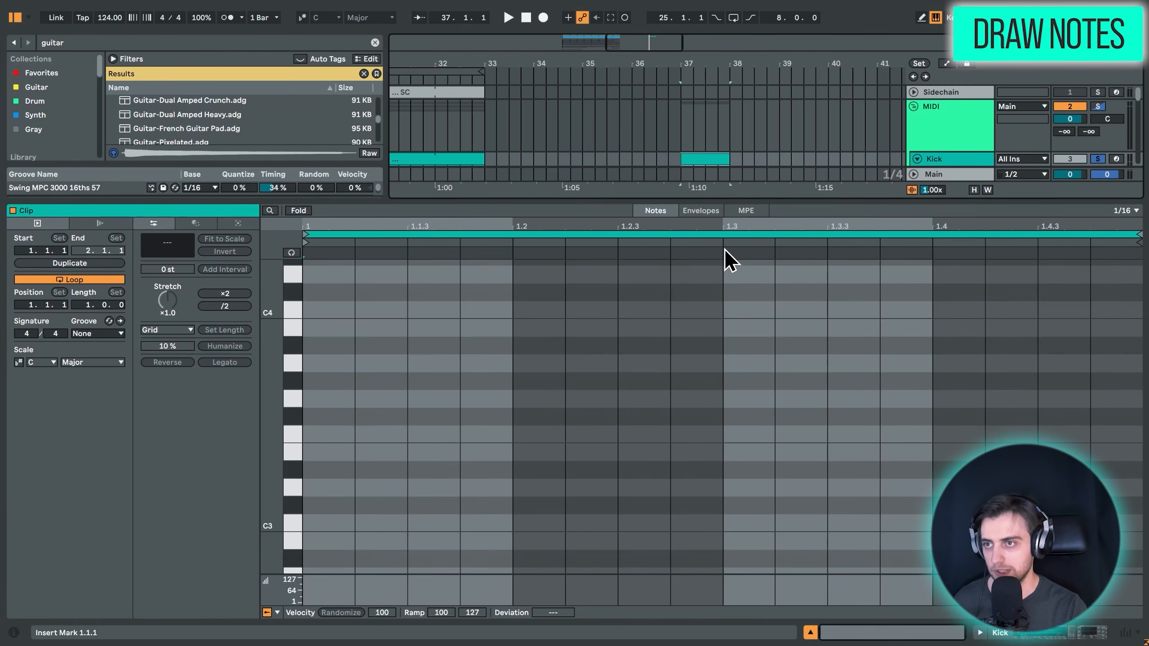
Set the new Kick clip's grid to 1/4 and draw a C3 quarter note on each of its four beats.
right_click(538, 416)
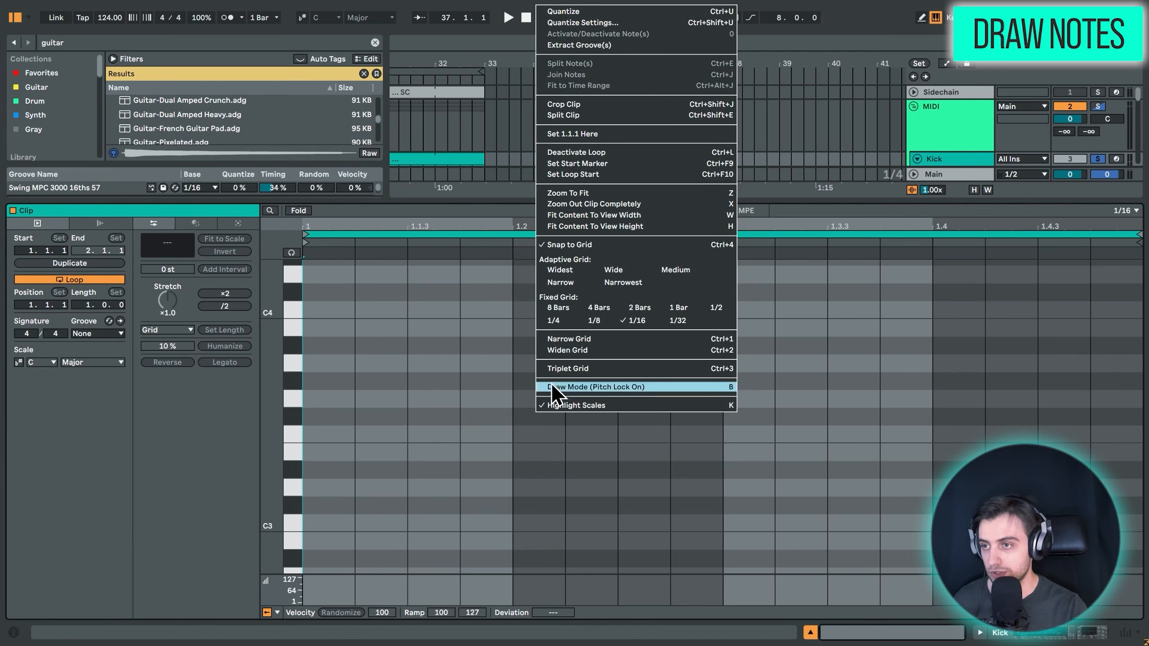
click(553, 320)
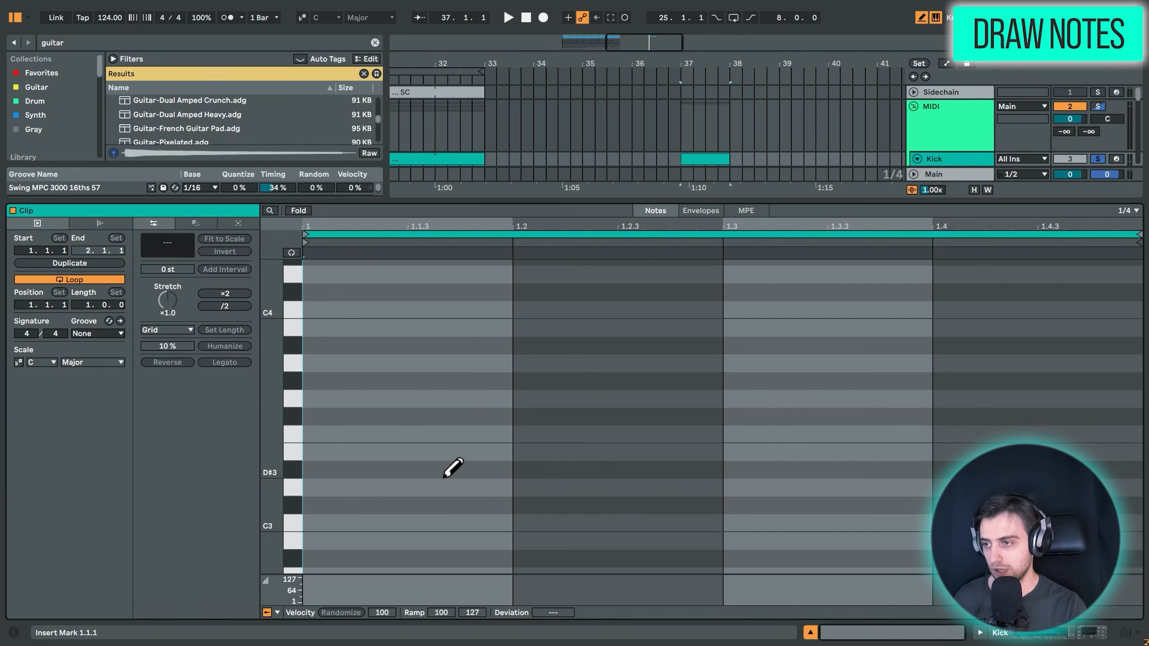
key(b)
click(354, 523)
click(600, 528)
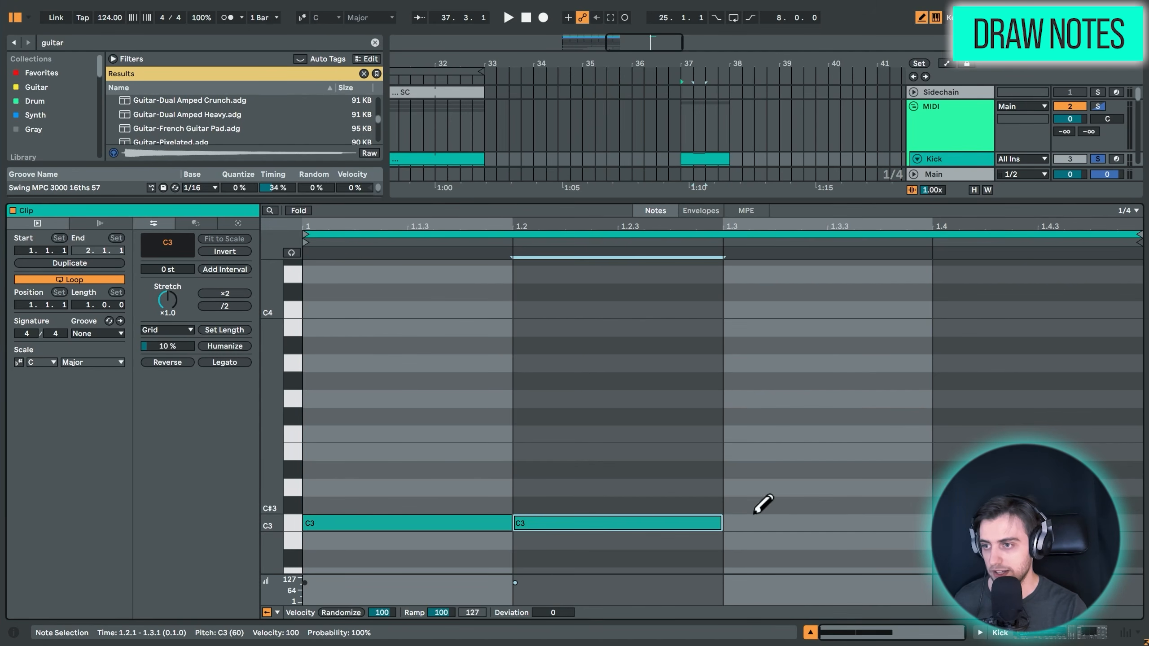
click(784, 522)
click(972, 523)
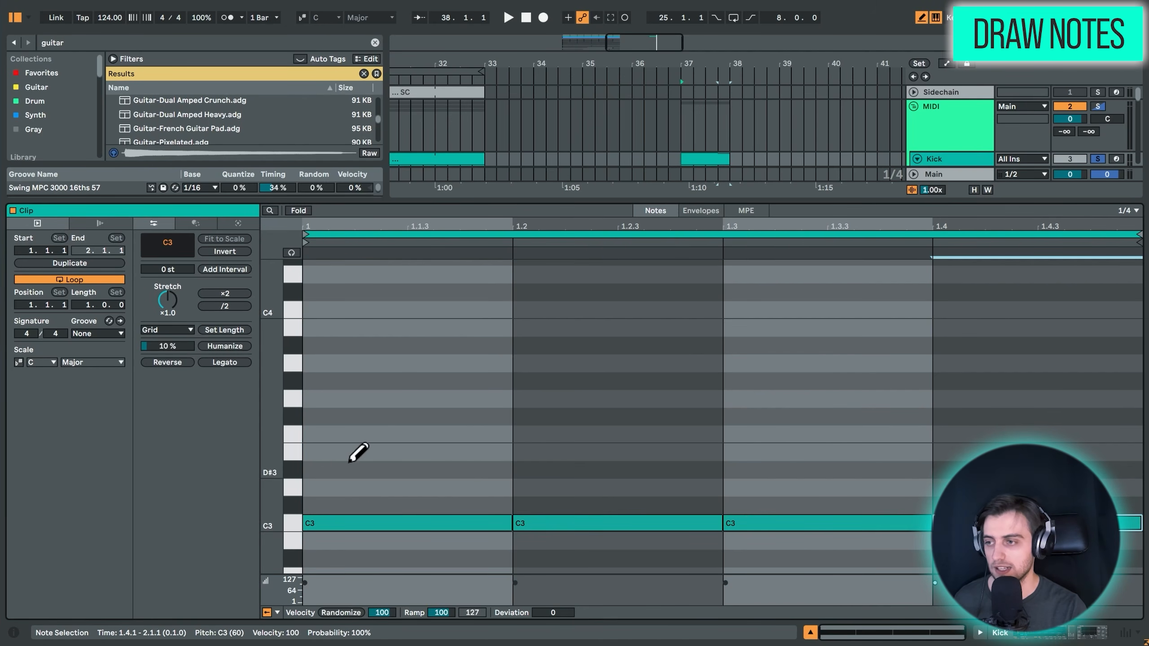
Play back the Kick clip at bar 37, and extend its end to bar 44 so the pattern repeats.
scroll(359, 454, down, 3)
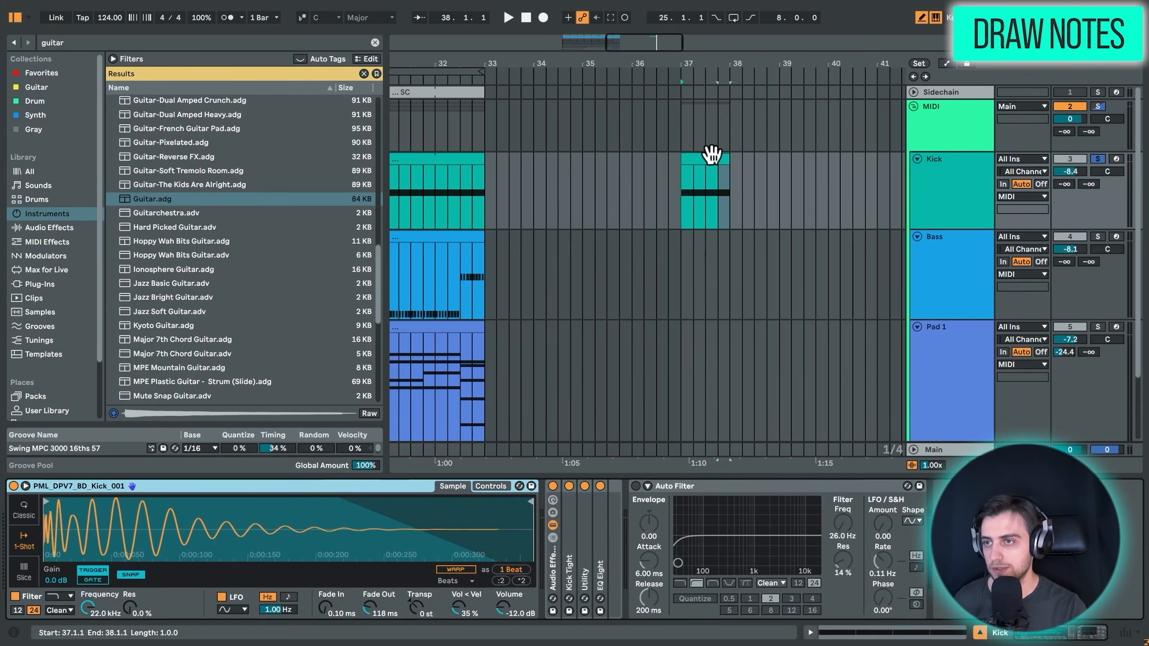
click(719, 180)
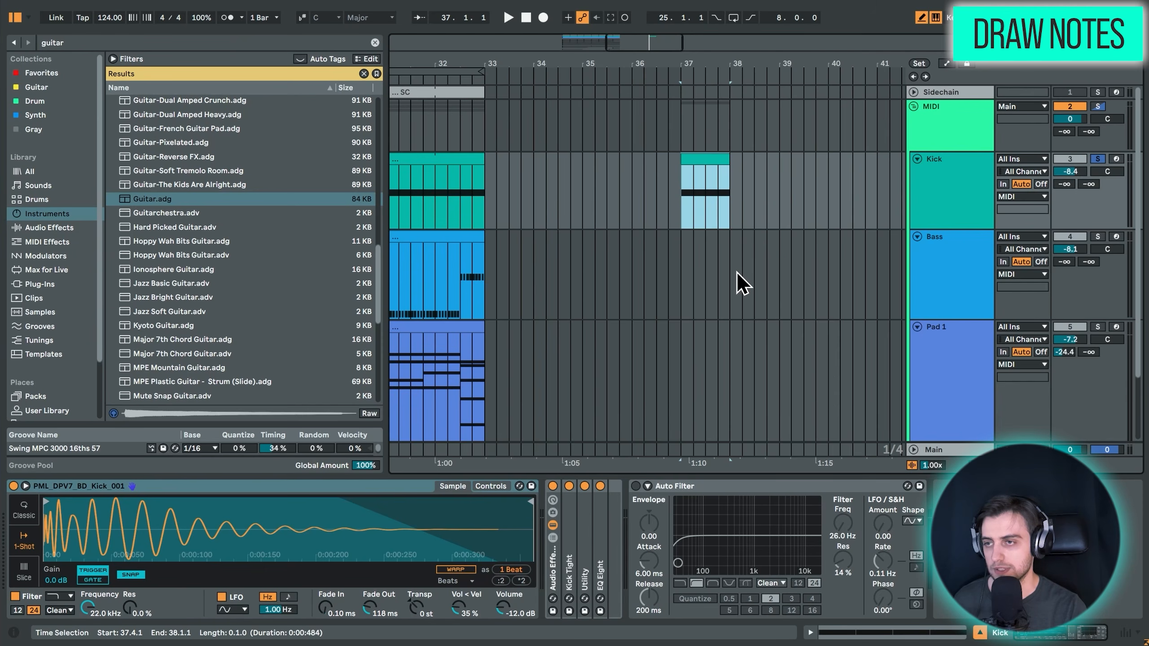
key(space)
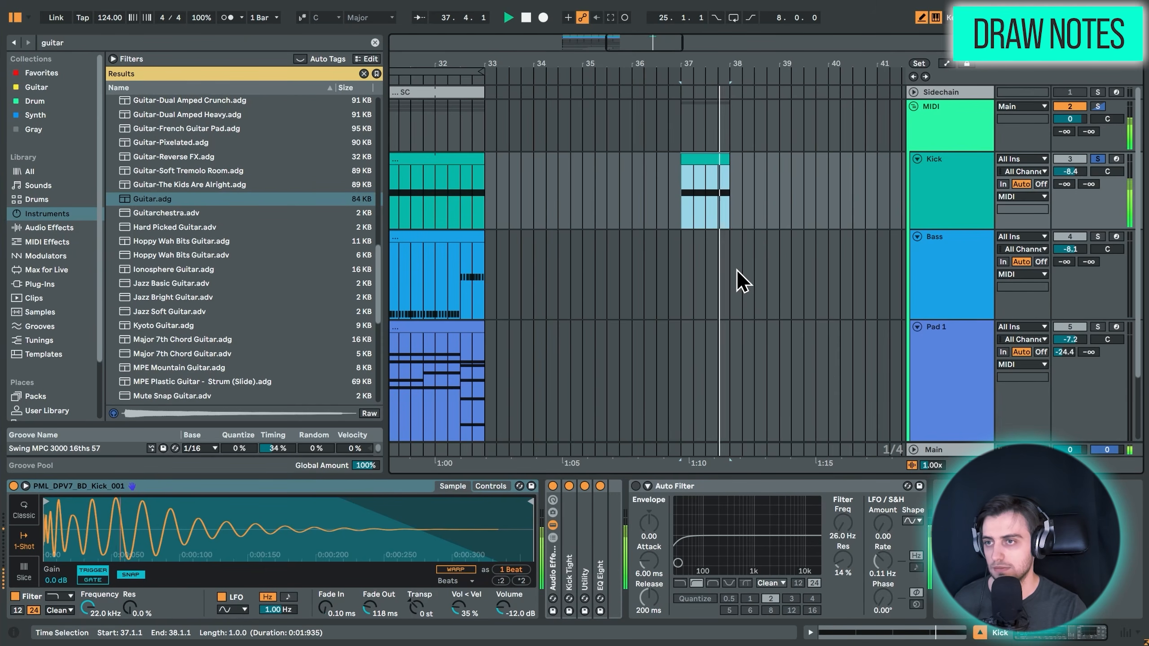
key(space)
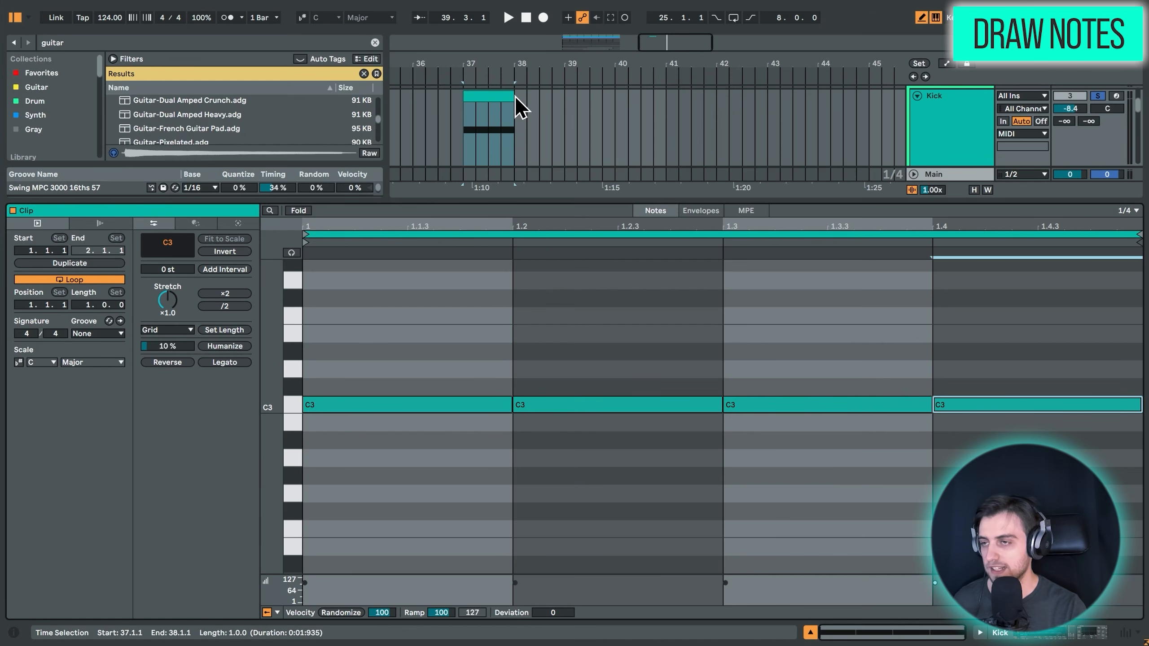
drag(512, 101, 820, 114)
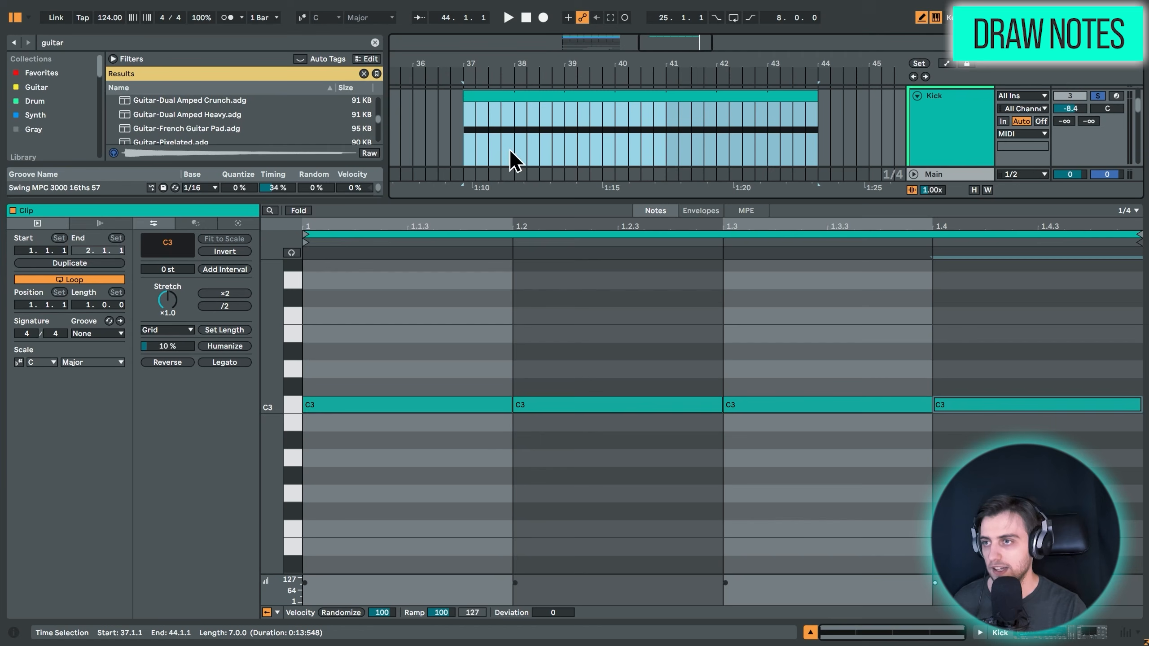
Shorten the Kick clip that starts at bar 37 so it ends at bar 43.
drag(460, 127, 519, 131)
click(512, 131)
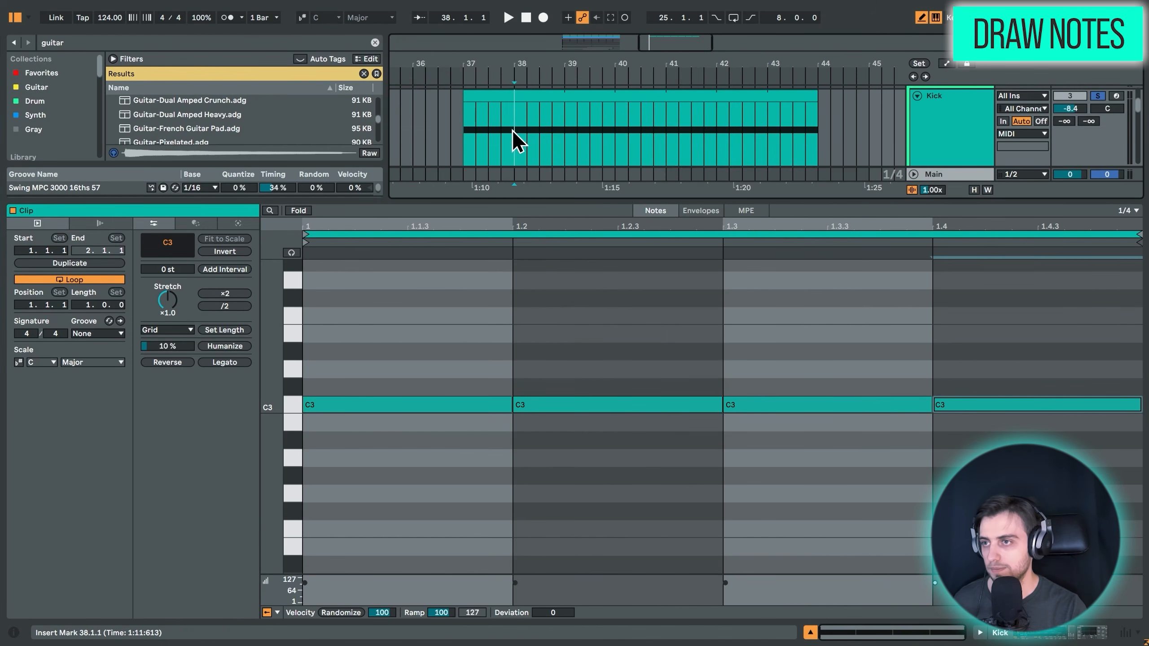
click(523, 115)
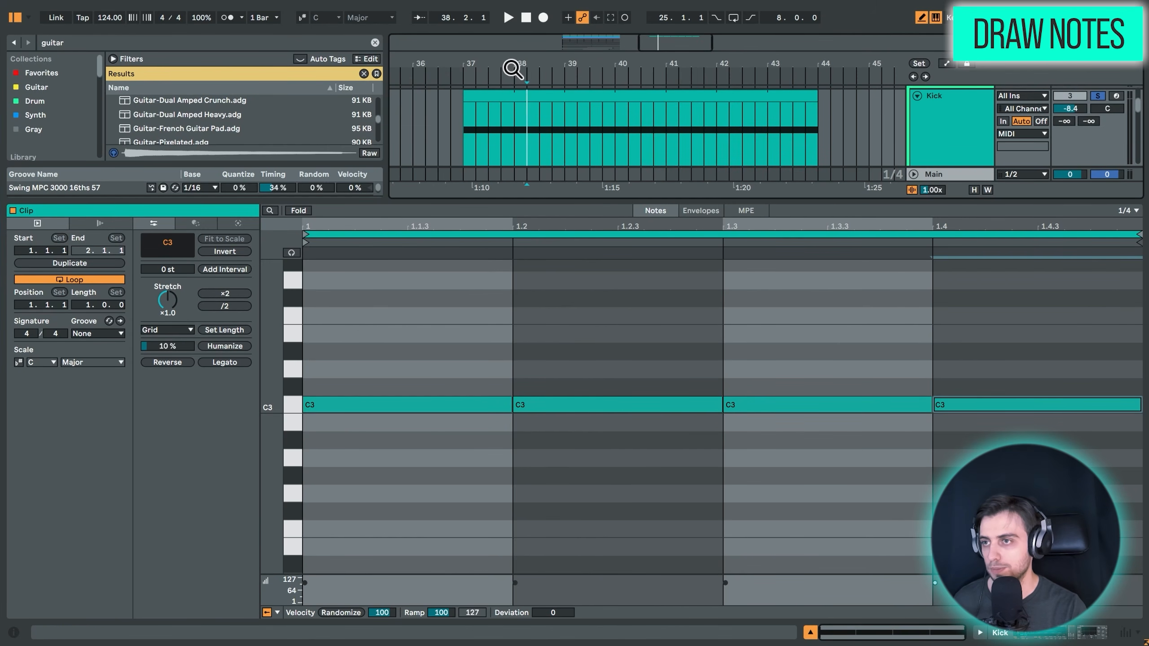
drag(512, 67, 558, 65)
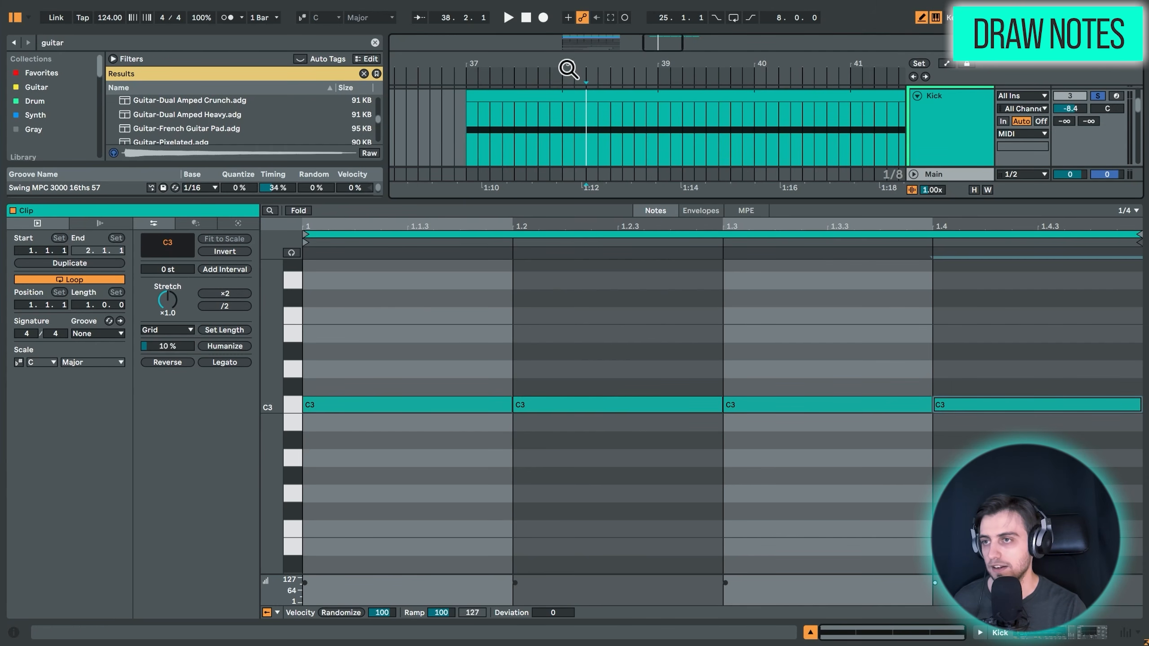
drag(567, 67, 511, 62)
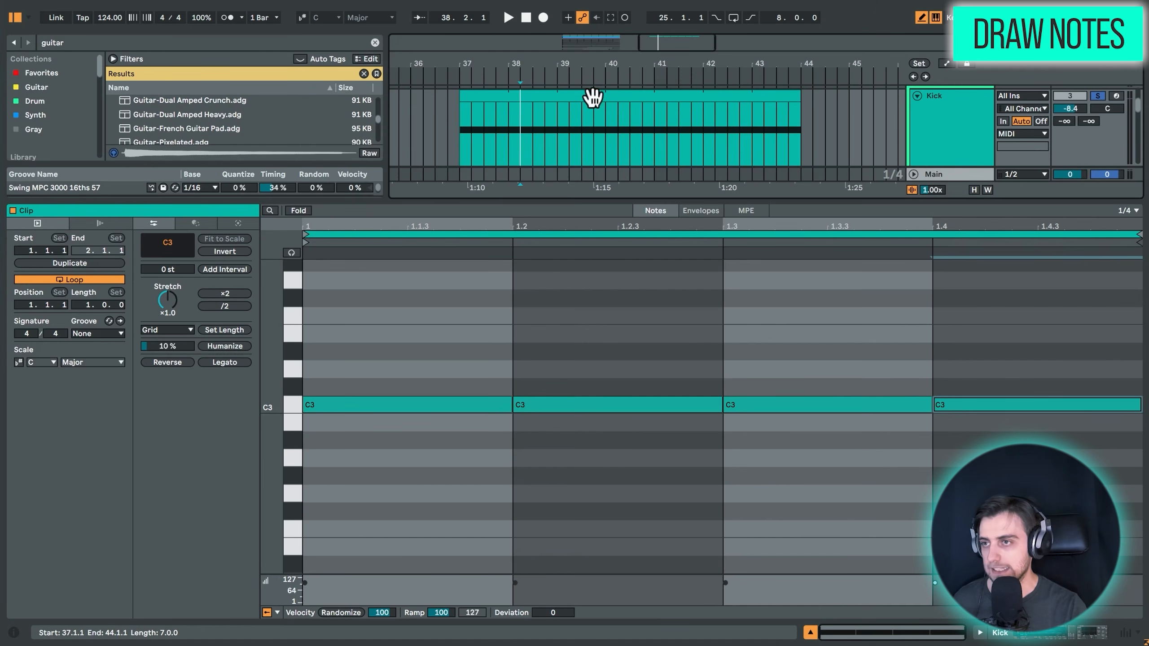
drag(801, 93, 752, 98)
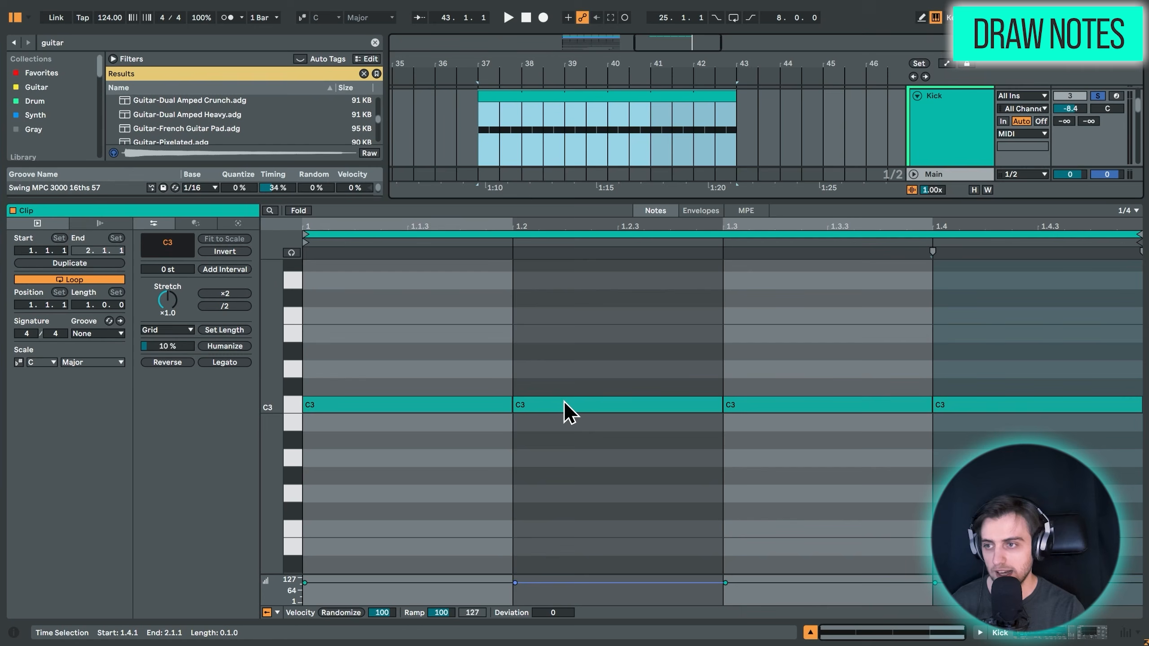
Delete the C3 notes on beats 2 and 4 of the Kick clip, and undo both deletions.
click(566, 410)
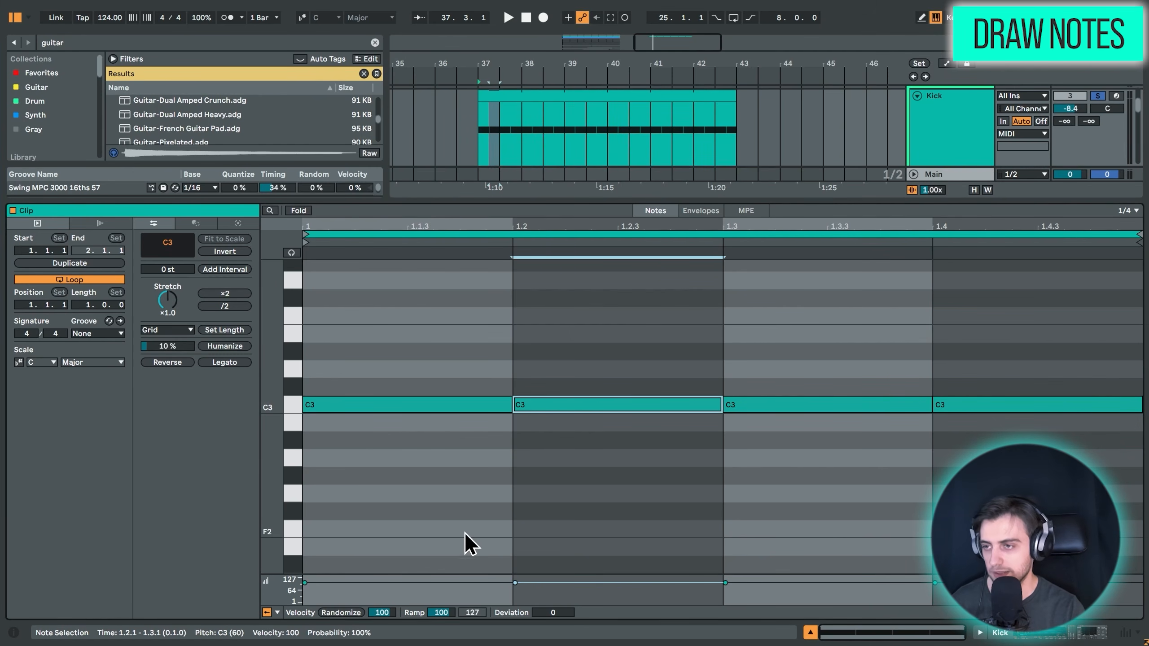
key(Delete)
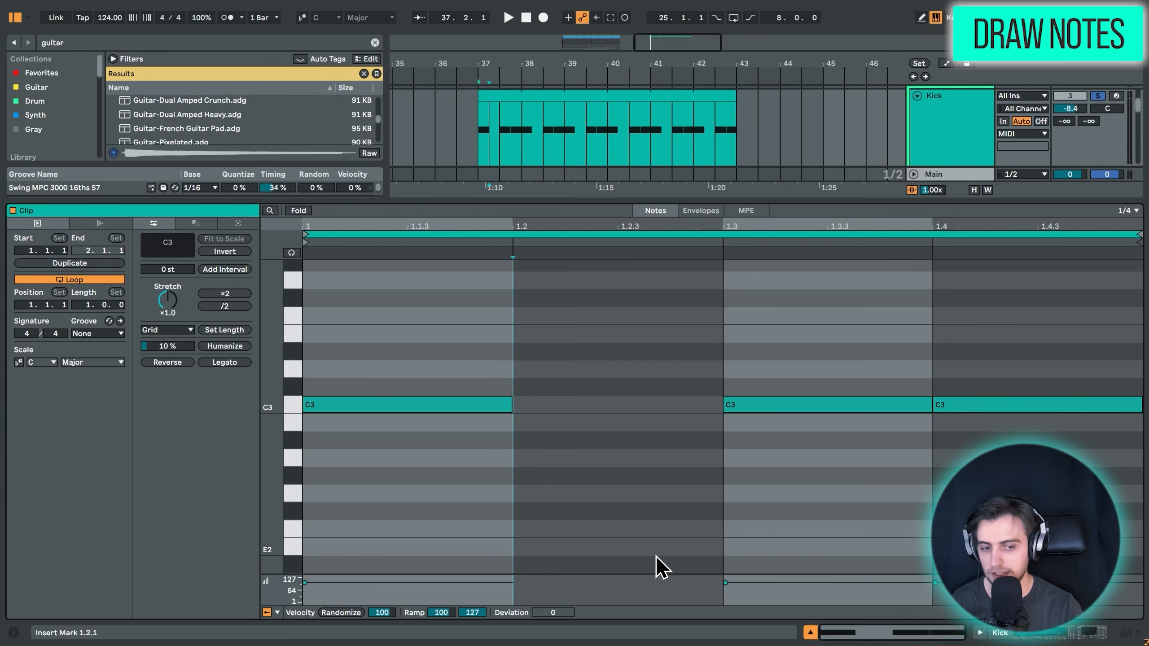
click(974, 406)
key(Delete)
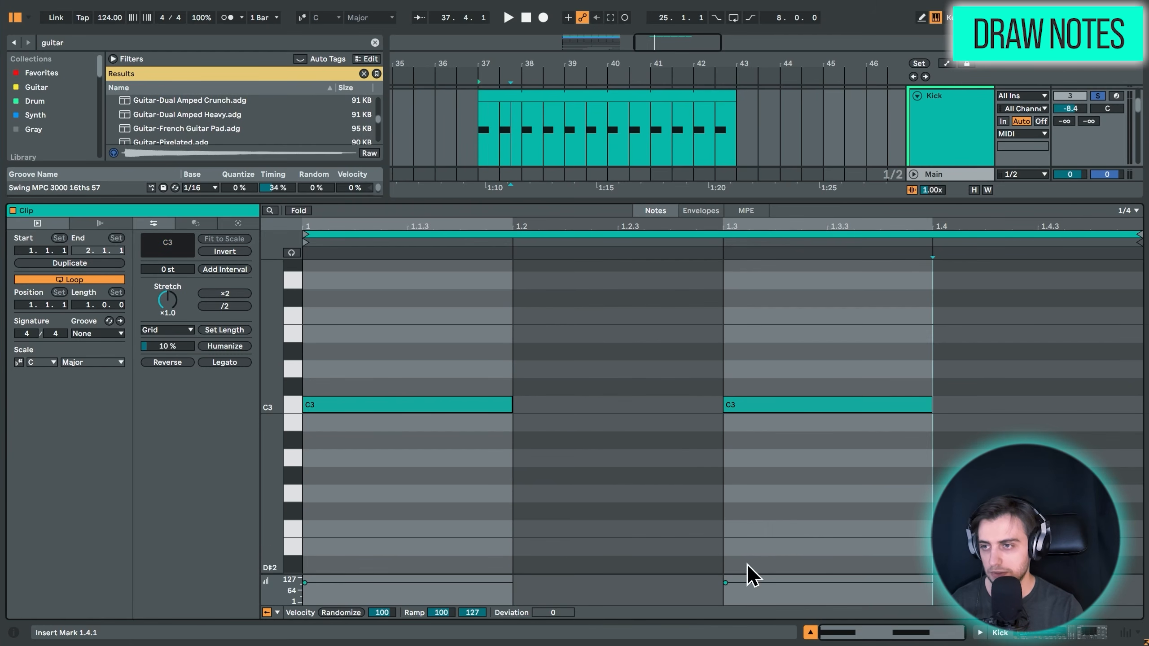
key(ctrl+z)
key(ctrl+z)
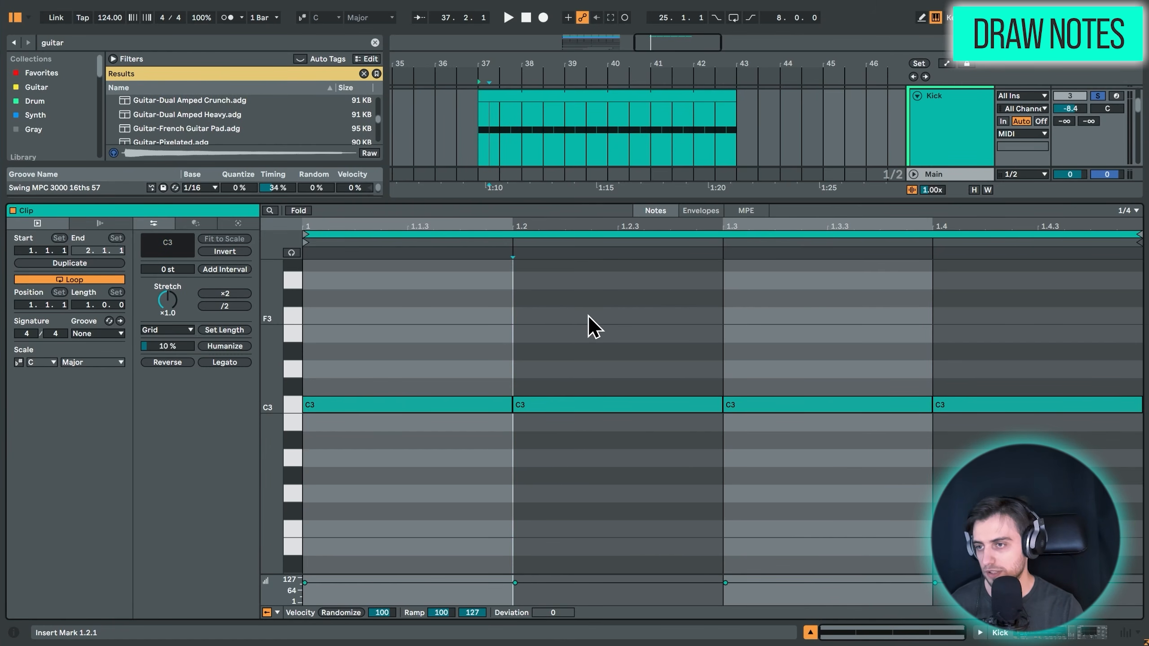
Deactivate the C3 note on beat 2 for a test playback, and reactivate it.
drag(579, 292, 579, 497)
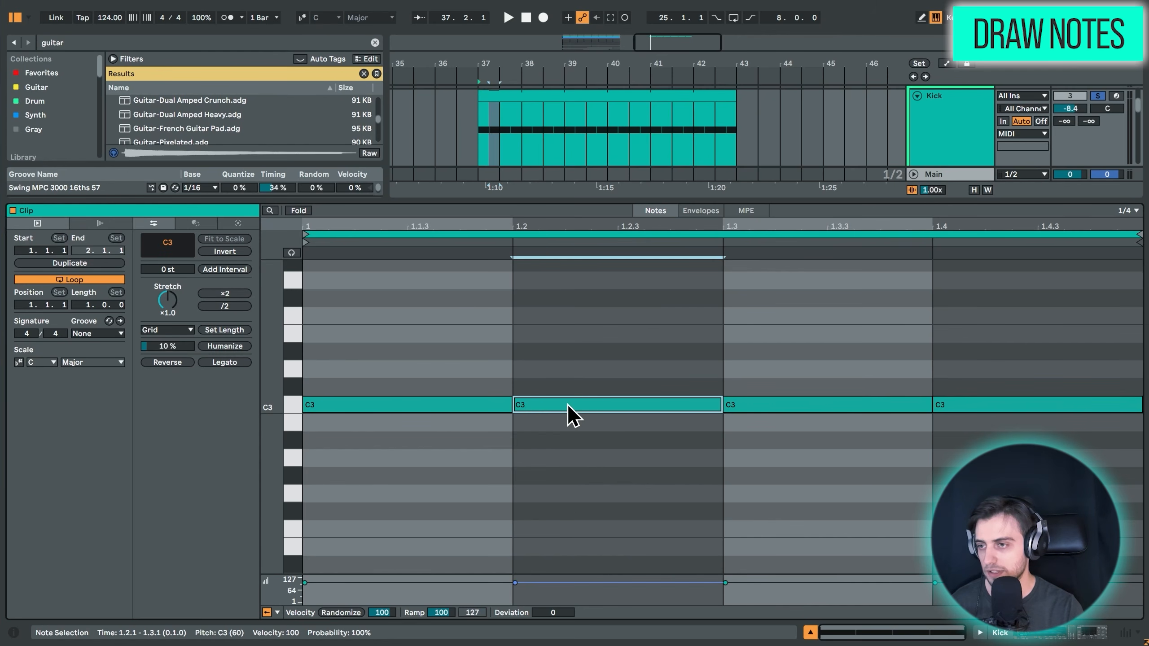
key(0)
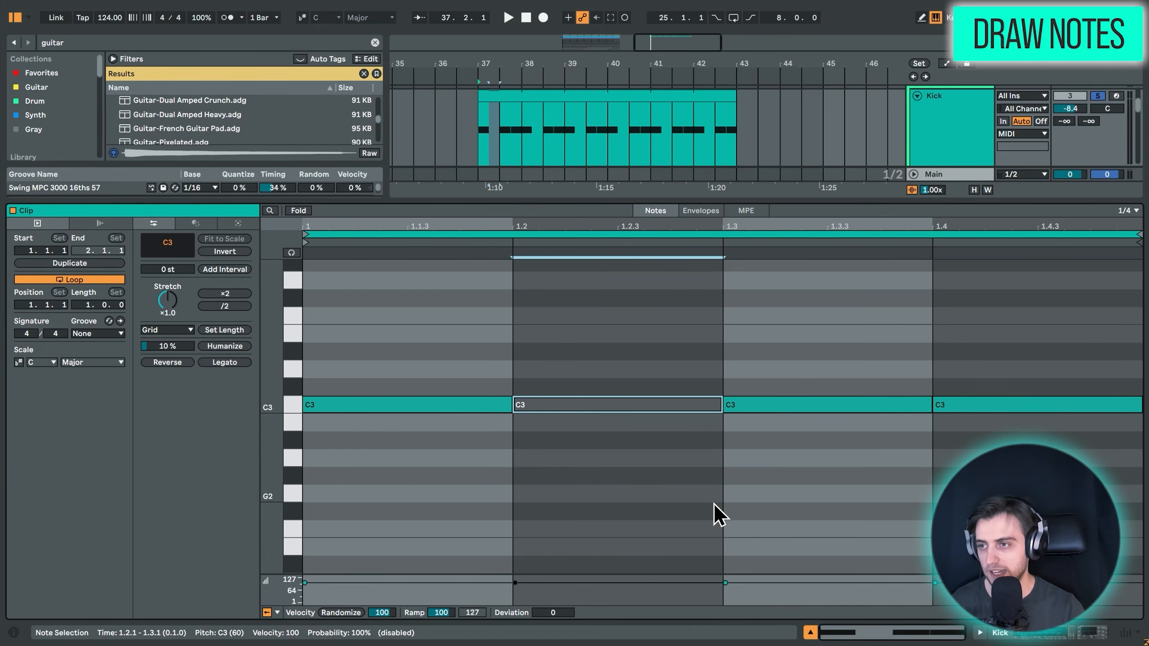
click(715, 505)
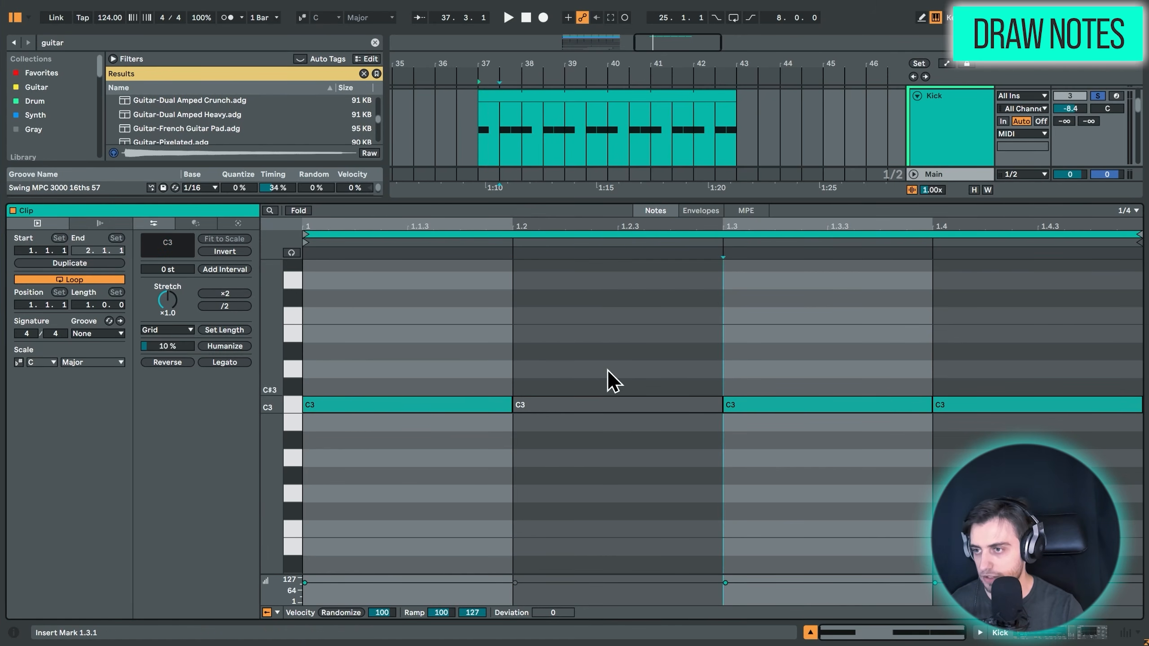
key(space)
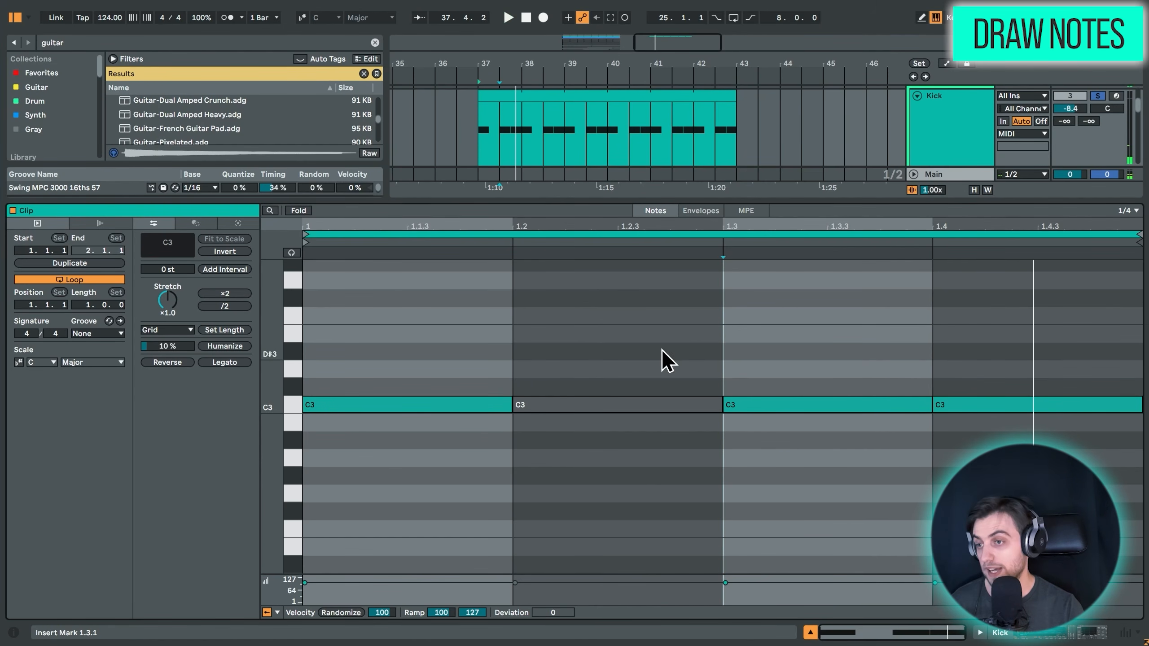
click(579, 406)
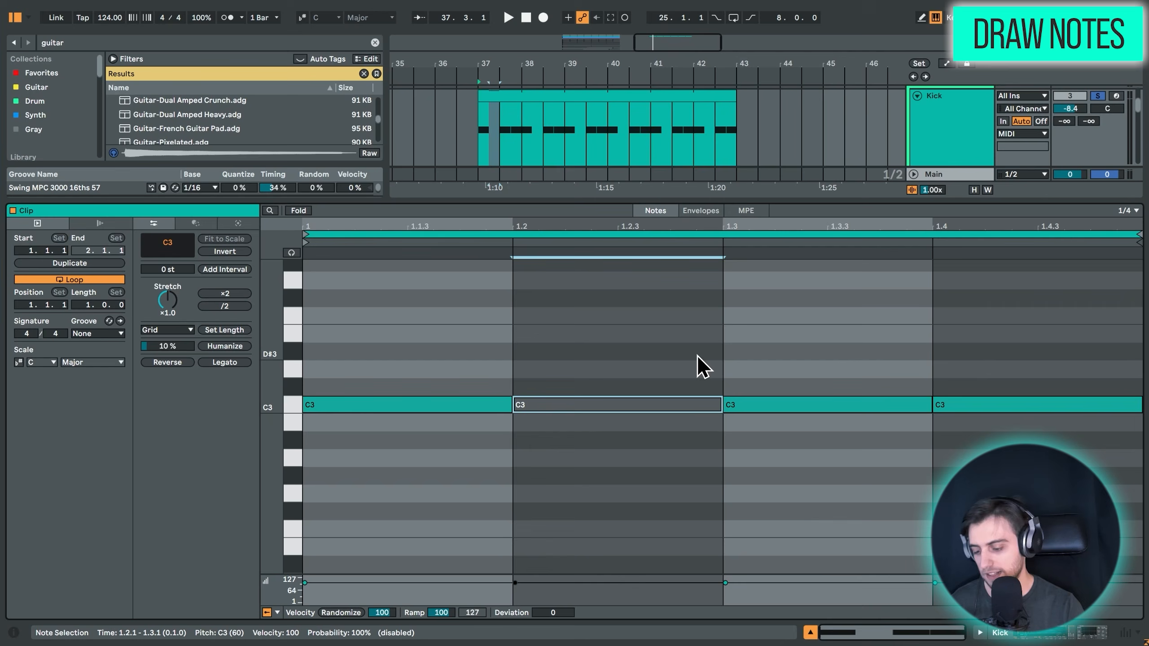
key(0)
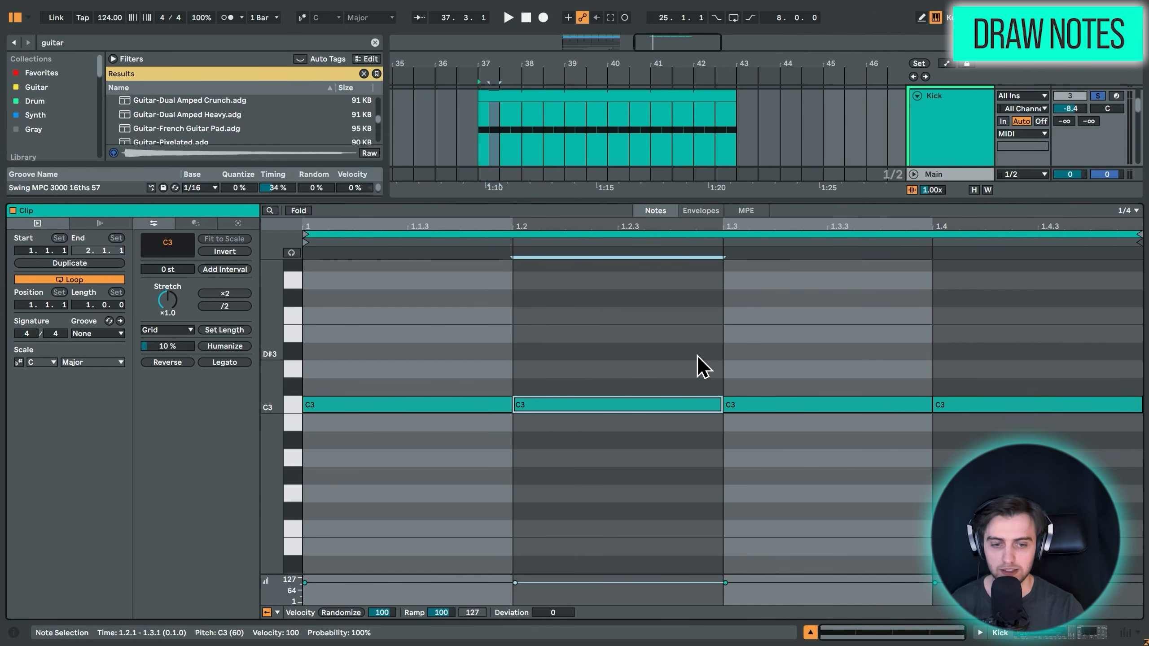
Turn on note preview, audition the C3 note on beat 1 and add a test F3 note on beat 2.
click(292, 252)
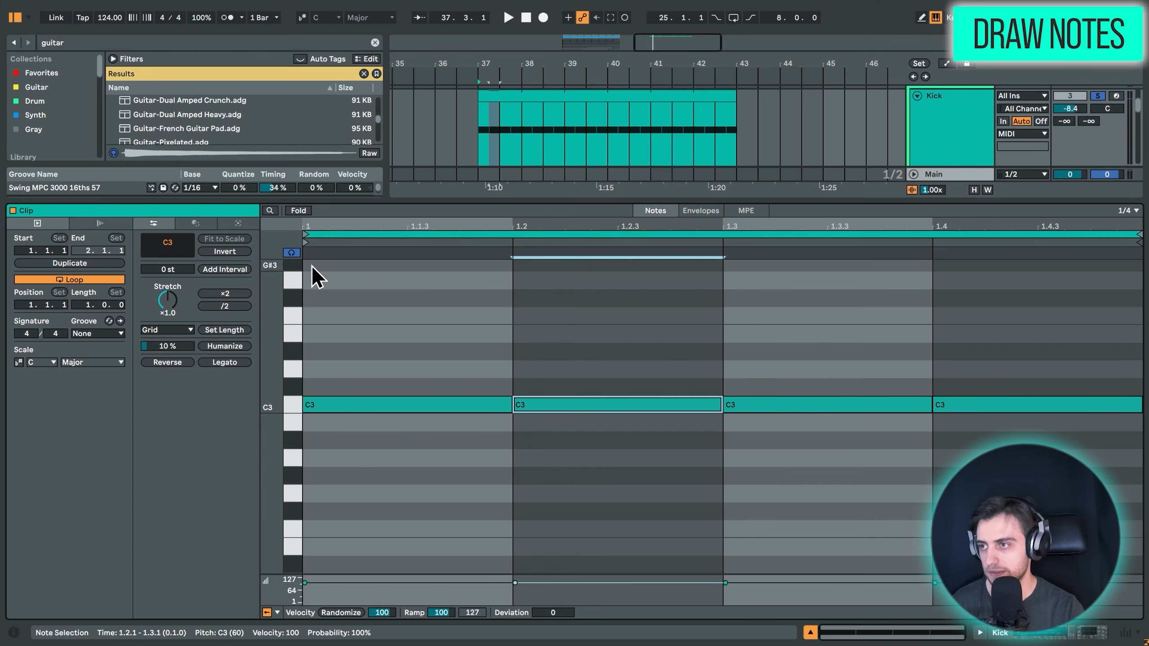
click(352, 406)
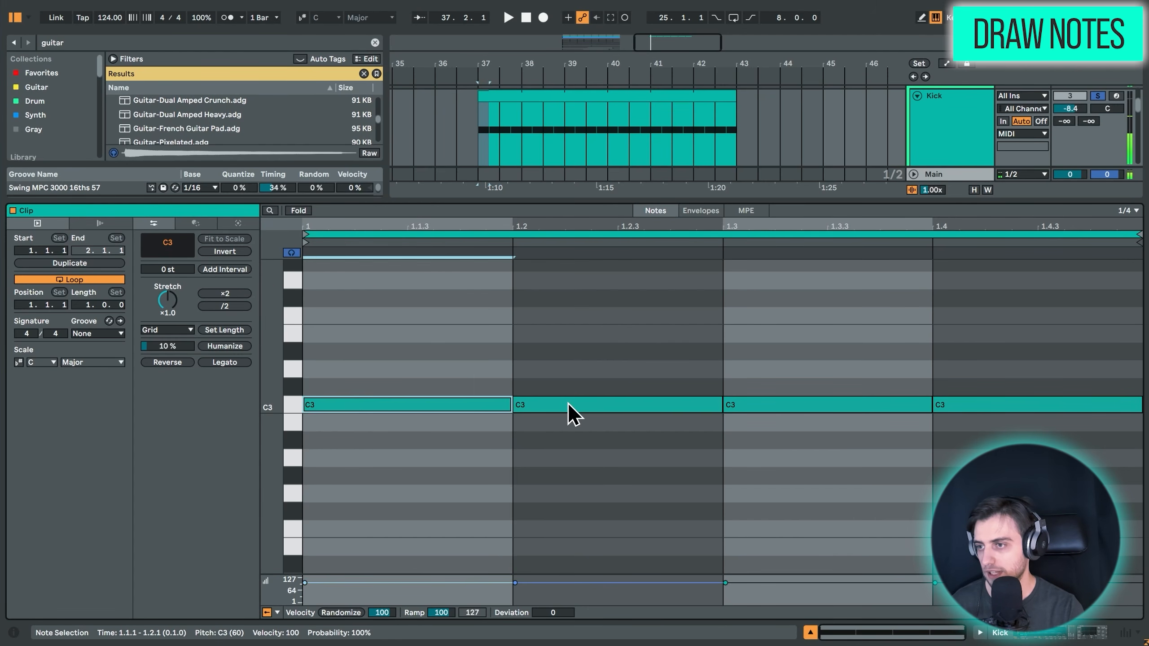
double_click(546, 315)
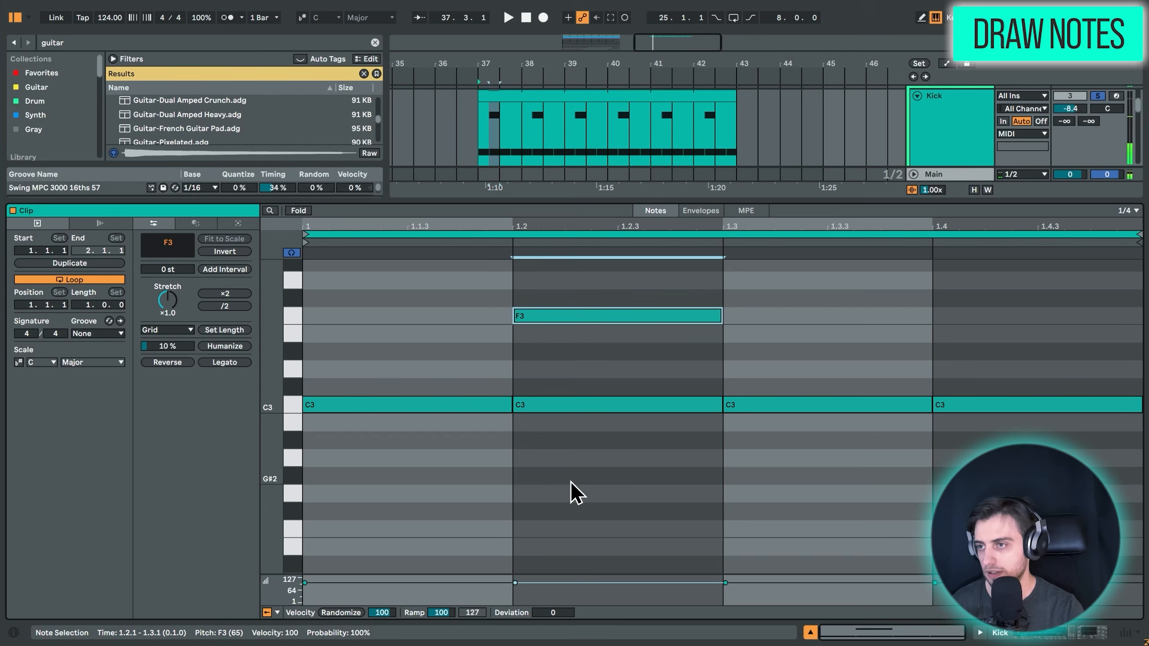
double_click(539, 545)
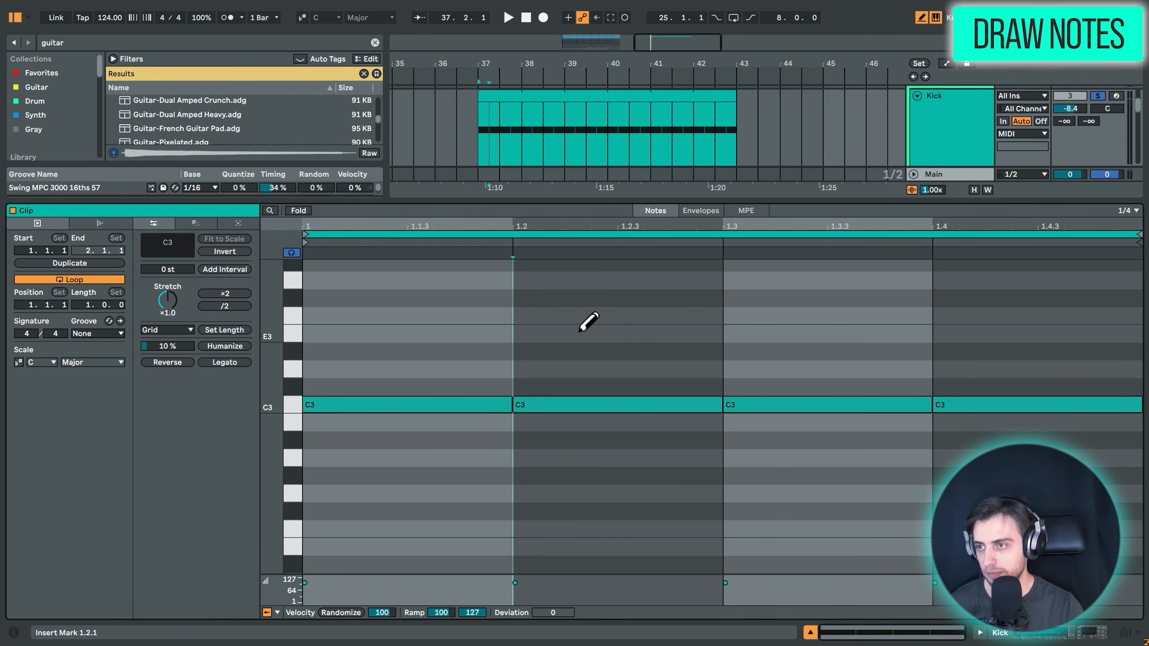
Draw a D#3 quarter note on beat 2 in Draw Mode, and delete it.
key(b)
click(540, 351)
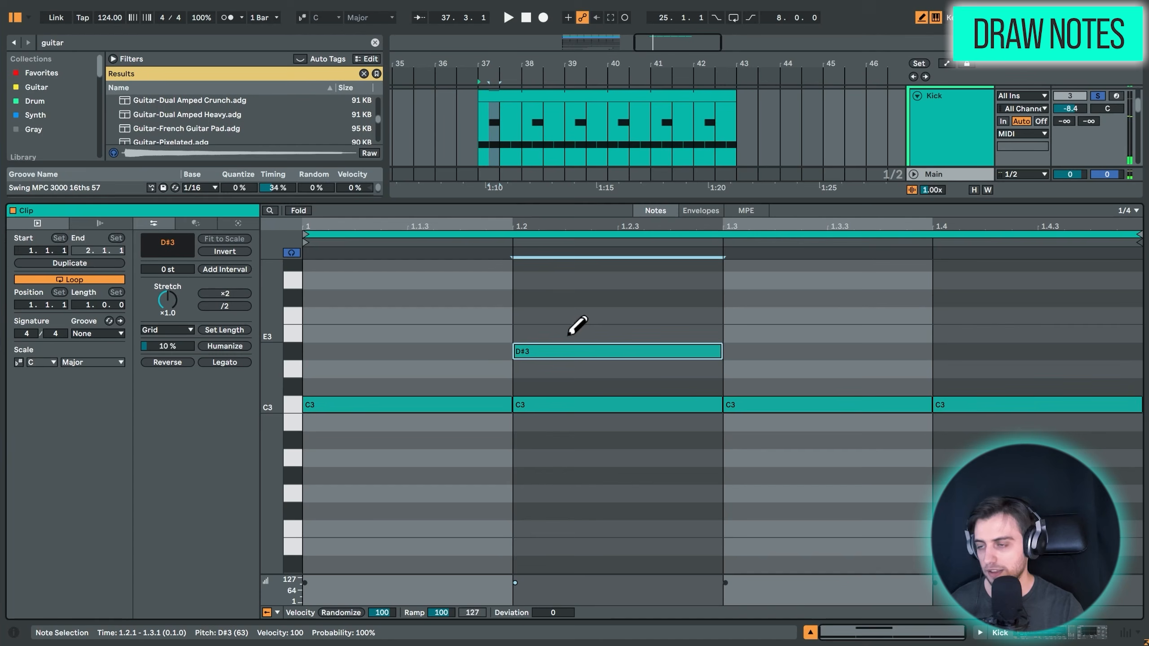
key(Delete)
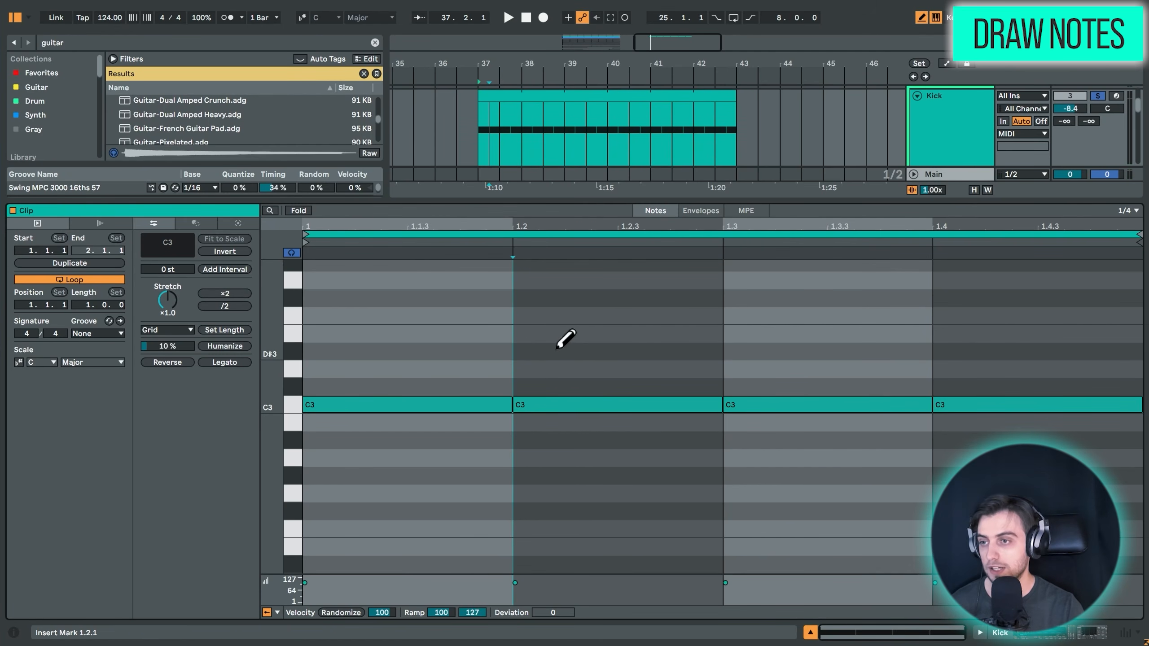
Set the Kick clip's grid to 1/16 and turn off note preview.
right_click(527, 349)
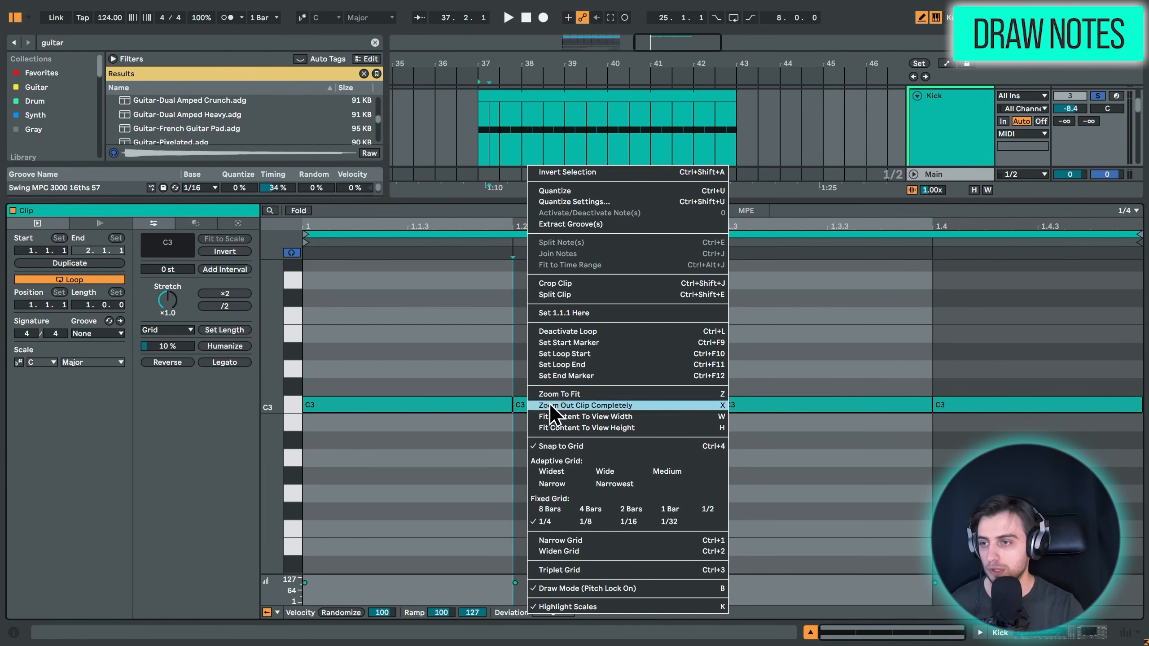
click(627, 525)
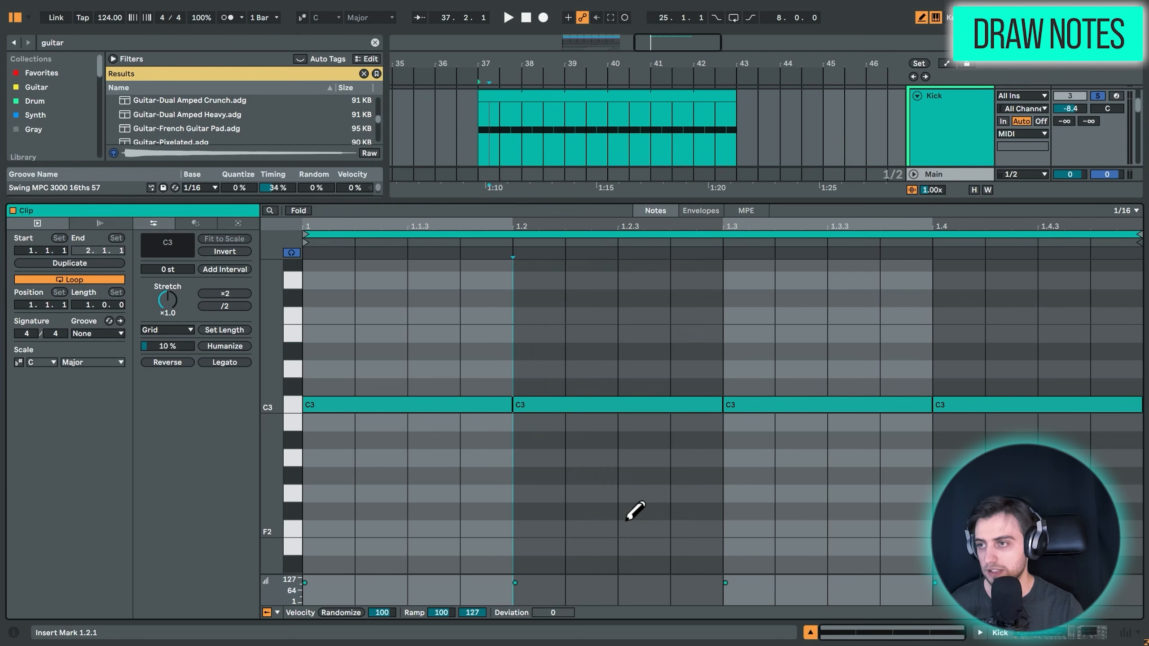
click(290, 255)
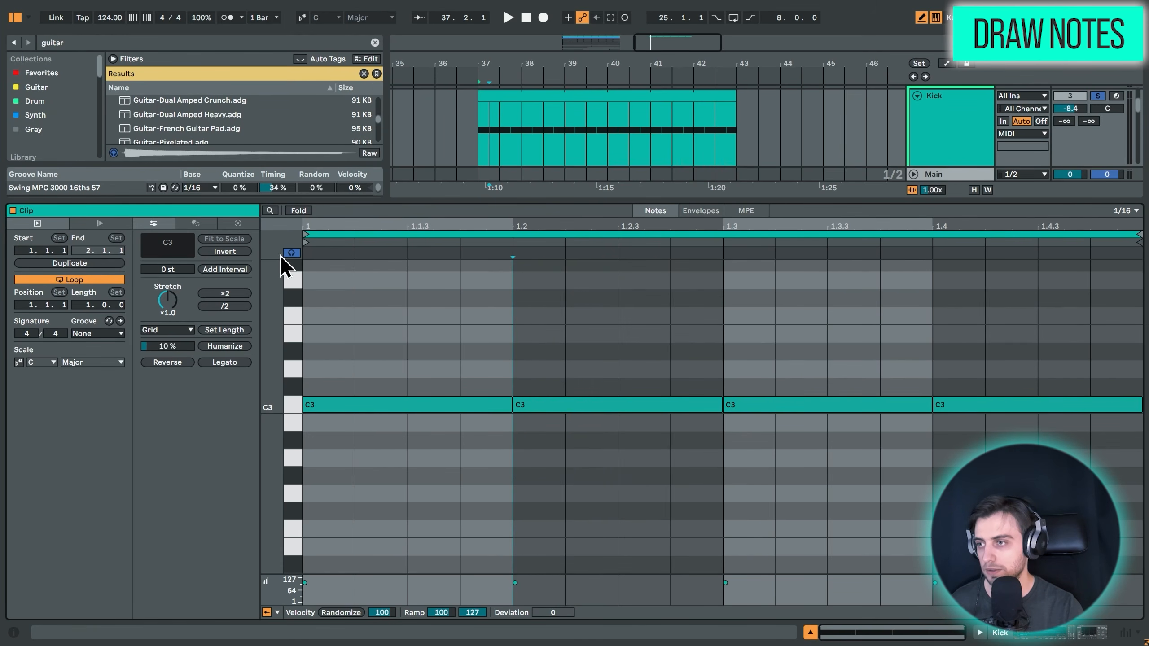
Draw four D#3 sixteenth notes across beat 1, and leave Draw Mode.
click(336, 352)
click(380, 351)
click(433, 351)
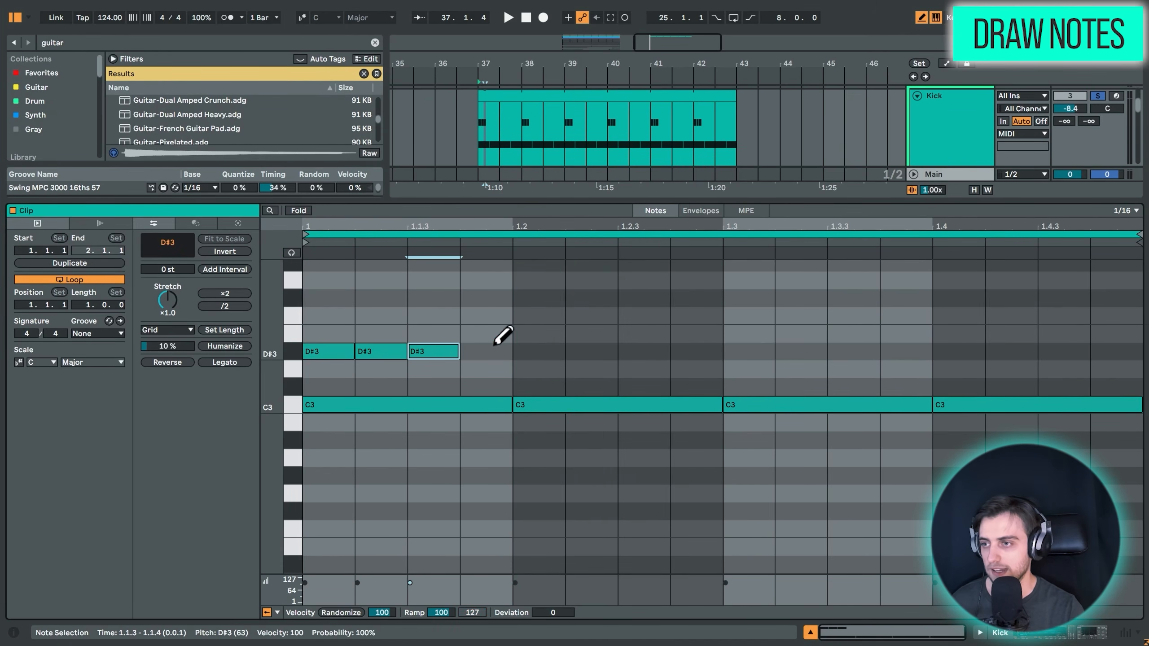
click(485, 351)
key(b)
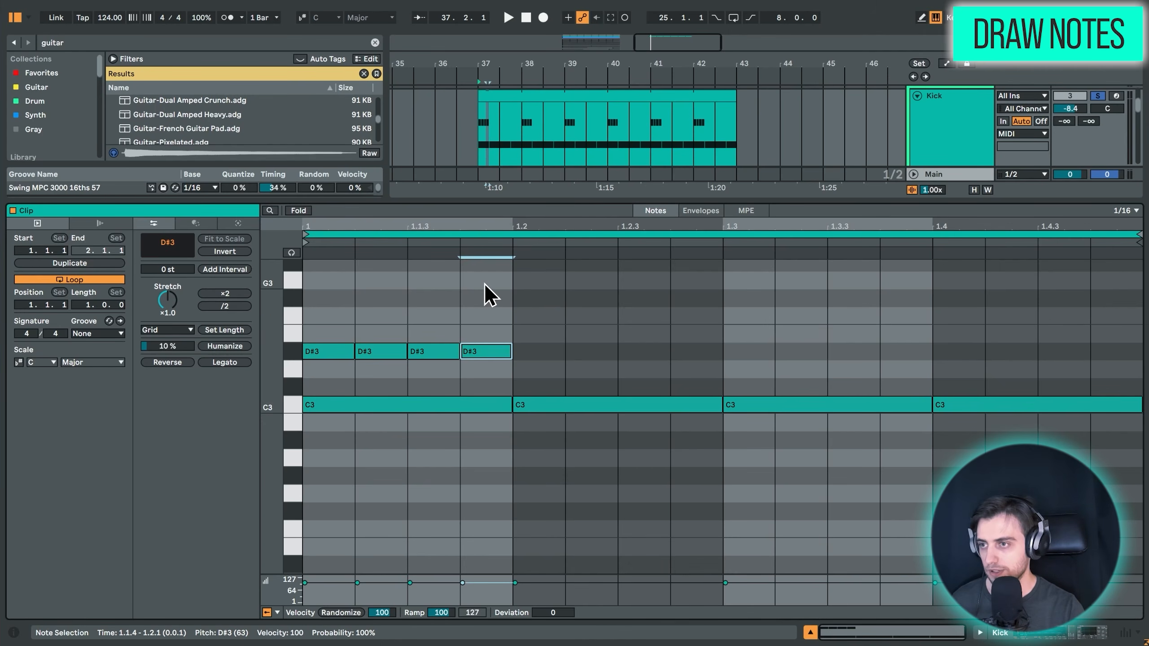
Copy the four D#3 sixteenth notes of beat 1 and paste them at beat 3.
click(485, 292)
drag(492, 301, 316, 394)
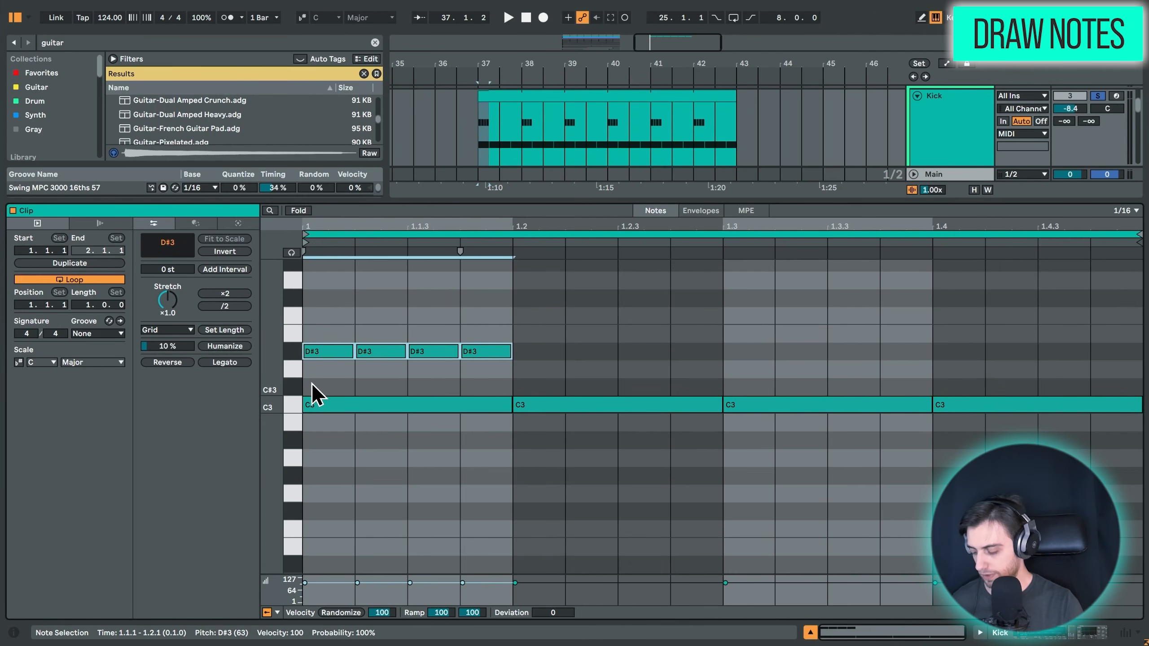
drag(341, 291, 486, 369)
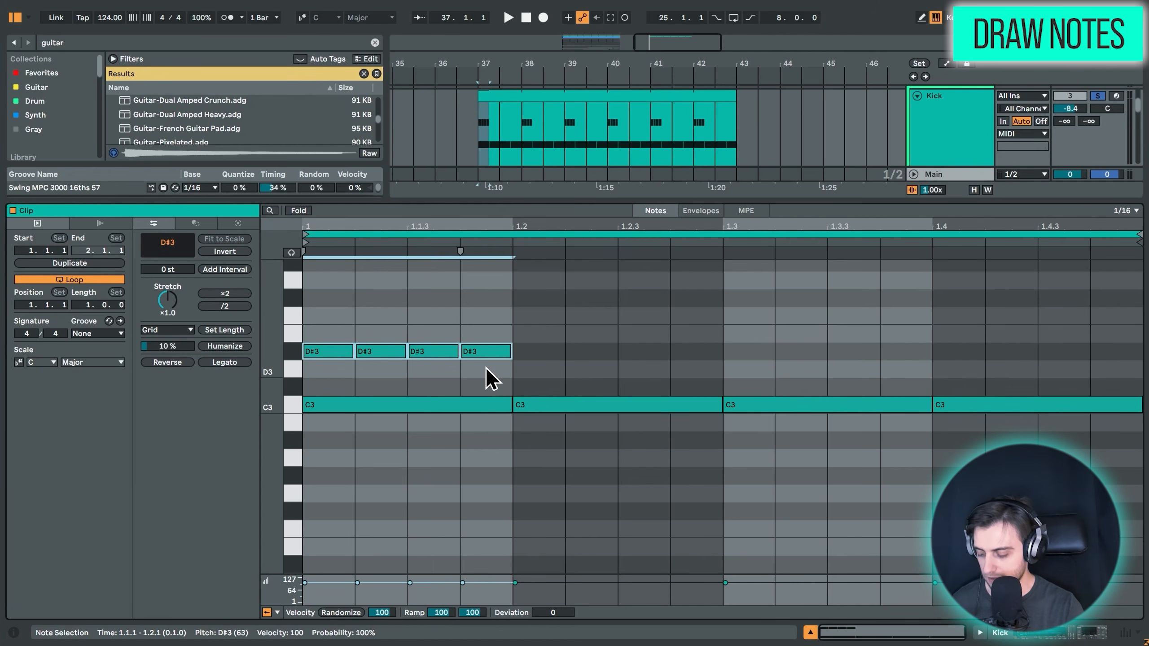
click(730, 321)
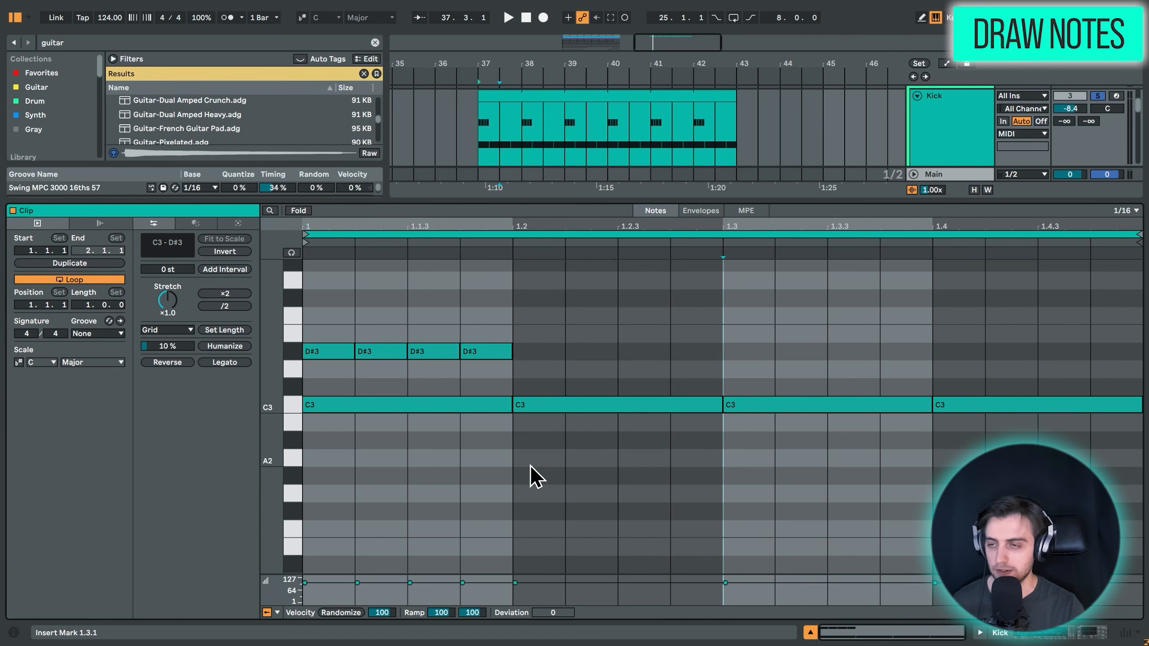
key(ctrl+v)
Duplicate the beat 1 D#3 notes three times to fill the bar, and delete all the D#3 notes.
drag(507, 265, 322, 373)
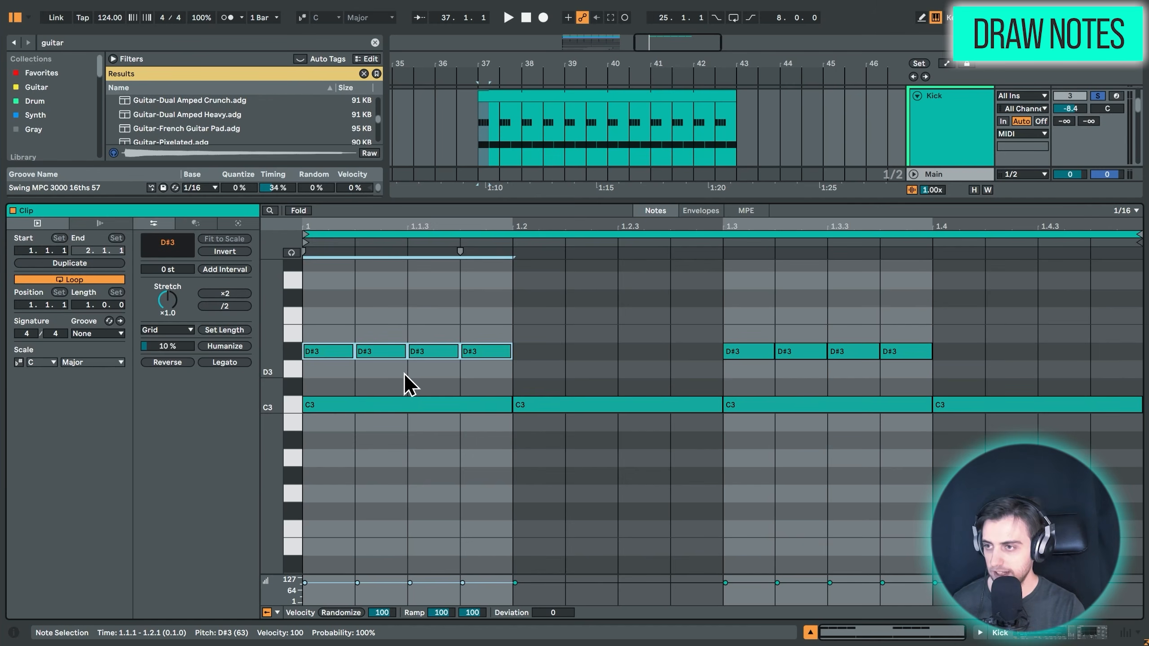
key(ctrl+d)
key(ctrl+d)
key(ctrl+d)
click(410, 273)
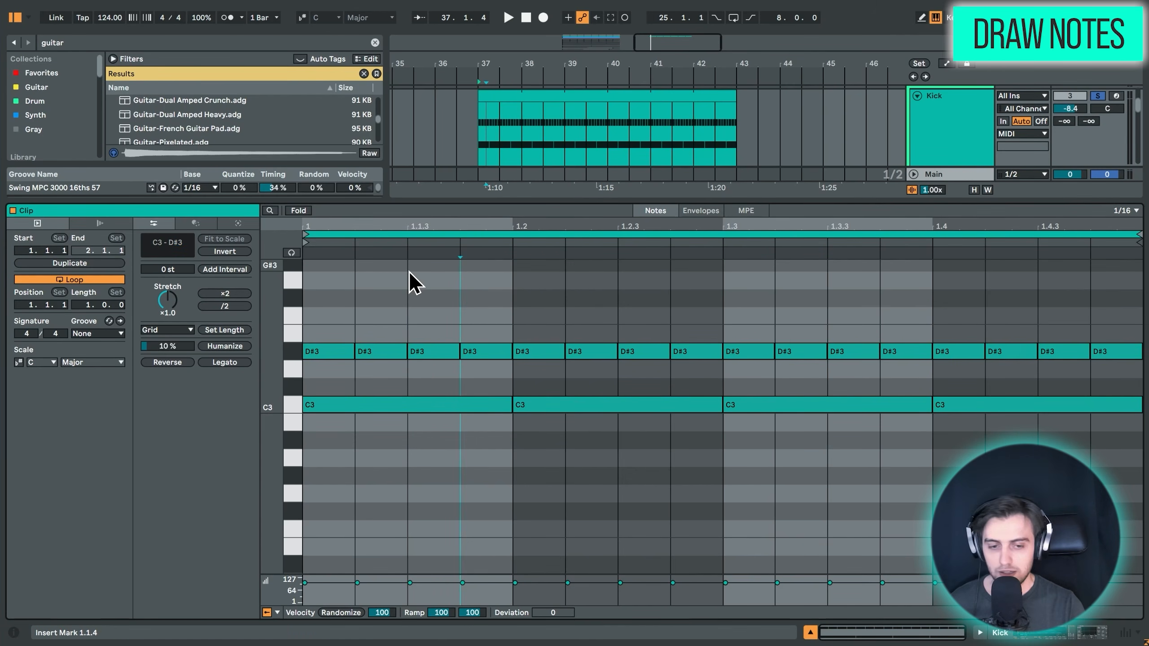
drag(328, 284, 1123, 362)
key(Delete)
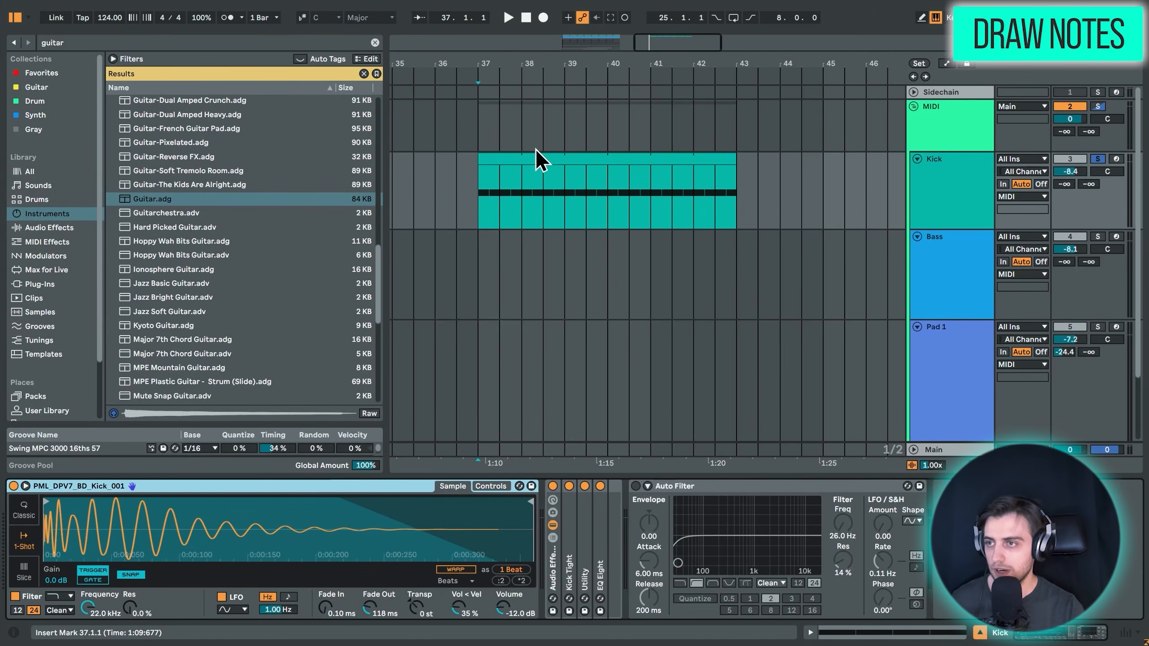
Open the Bass track's clip at bar 25 and examine its notes.
click(537, 156)
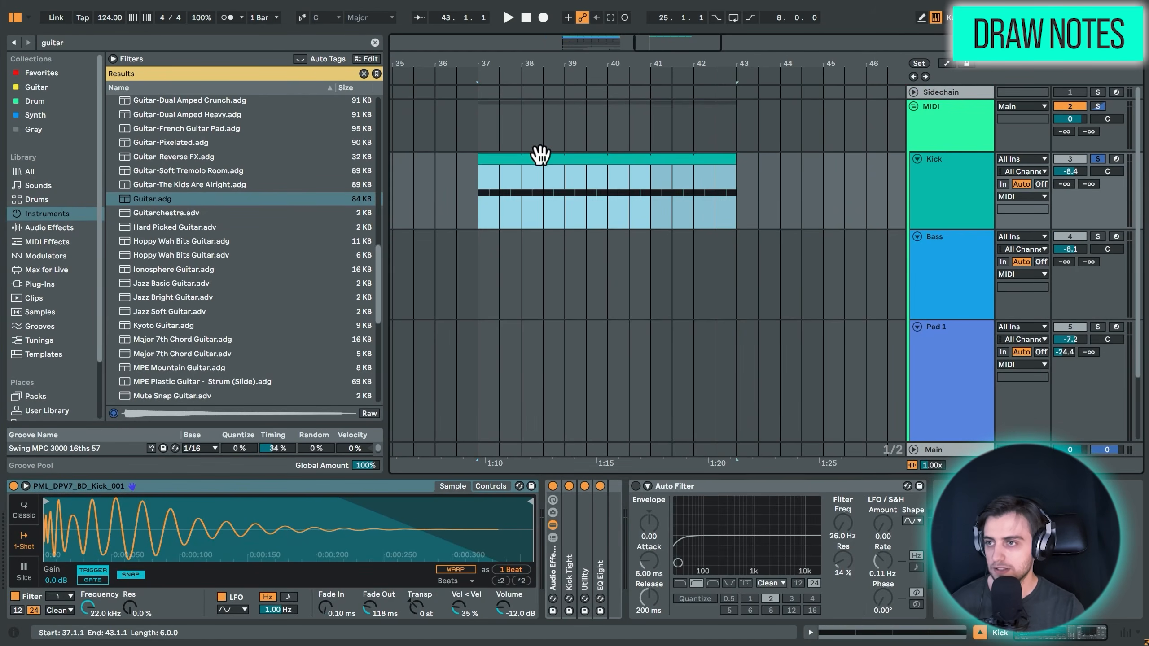
drag(525, 68, 572, 28)
drag(518, 66, 516, 109)
click(520, 237)
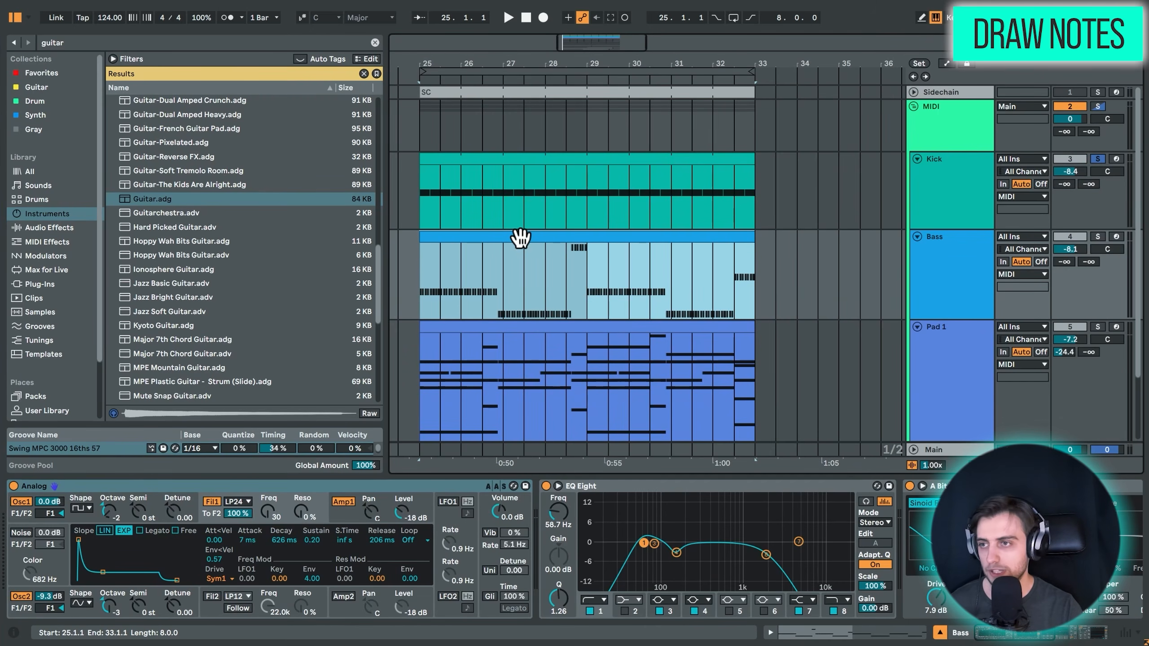
double_click(534, 233)
scroll(526, 382, down, 3)
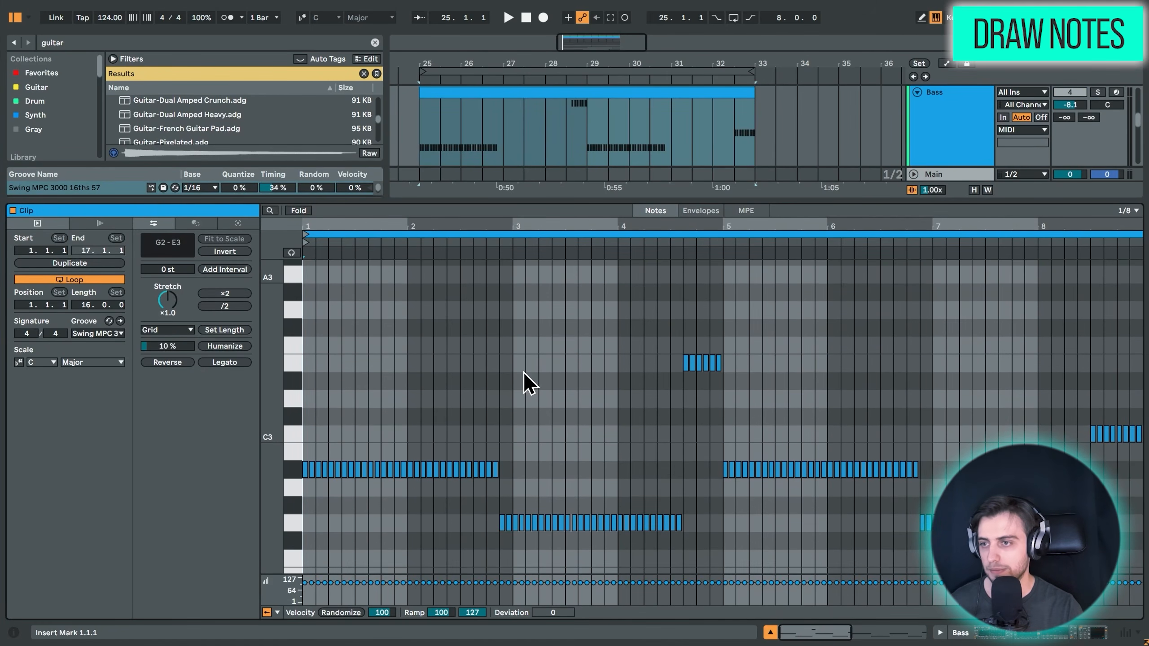
Solo the Bass track and play its clip from bar 25, following the notes in the piano roll.
scroll(526, 383, down, 2)
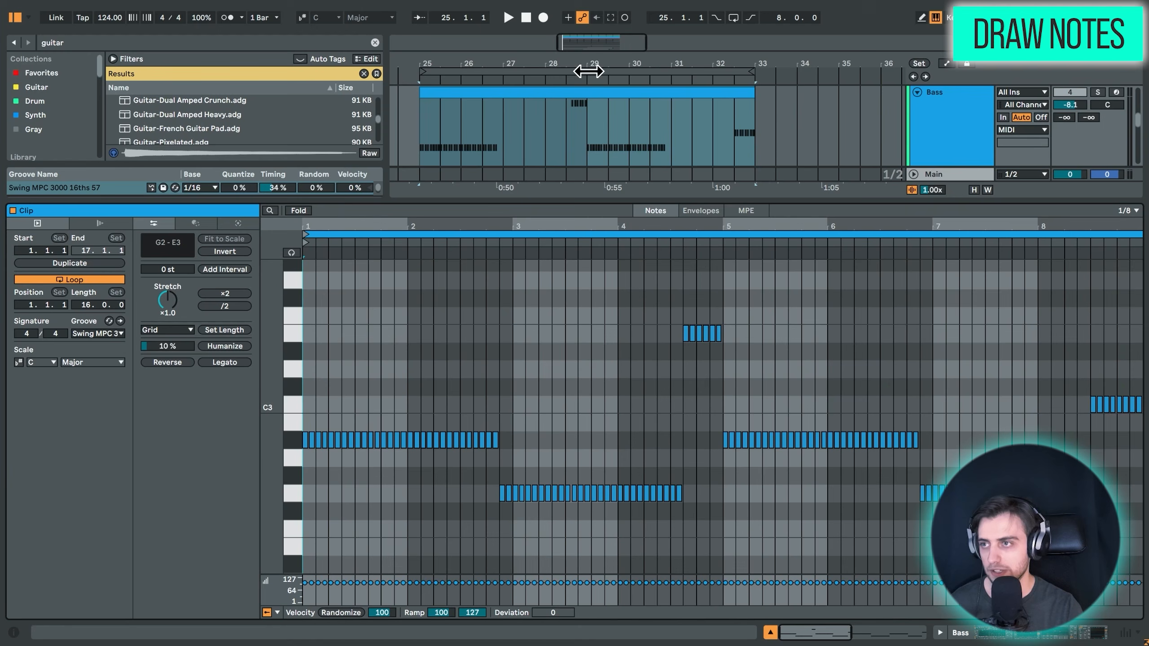
key(space)
click(1098, 92)
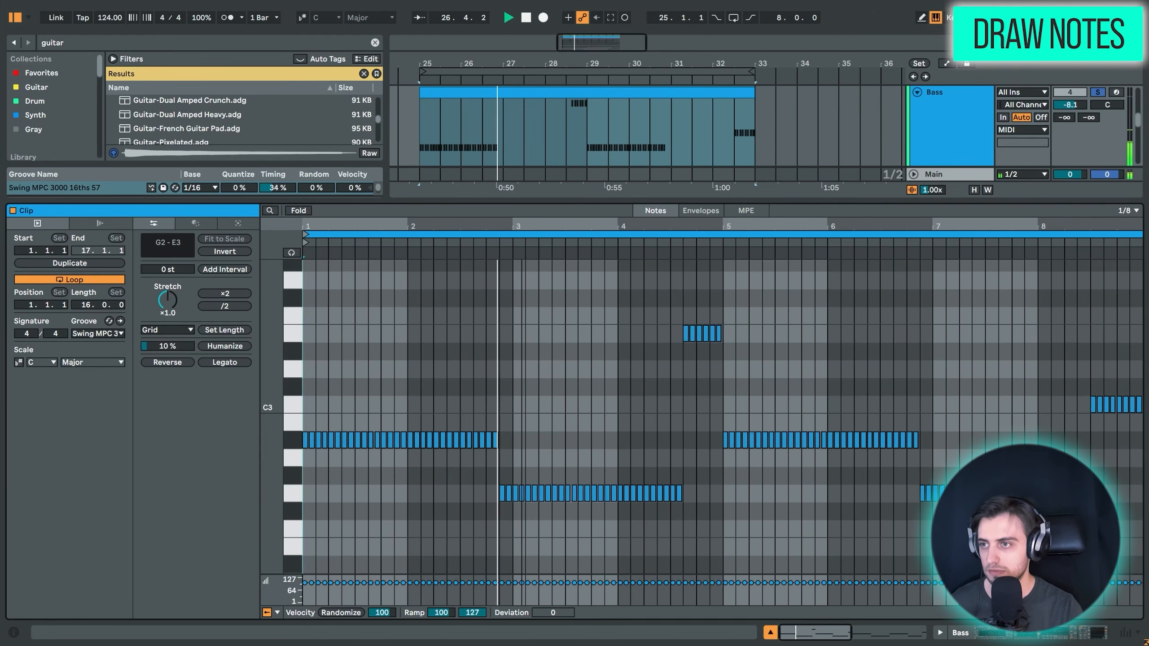
drag(523, 223, 523, 268)
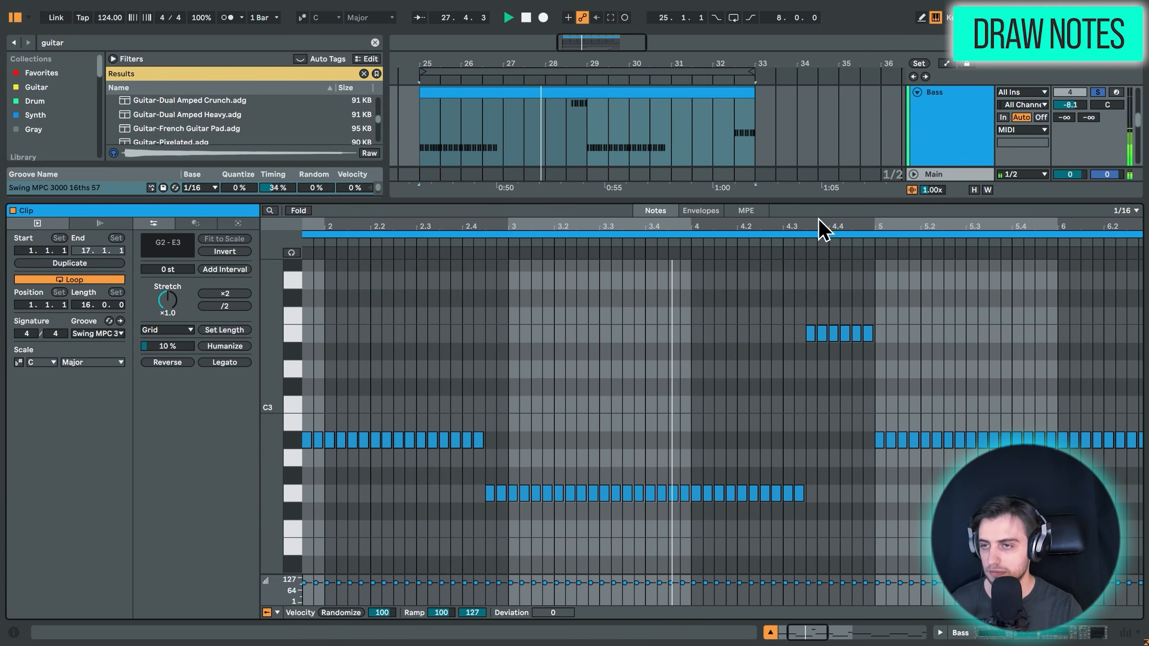
drag(897, 226, 530, 226)
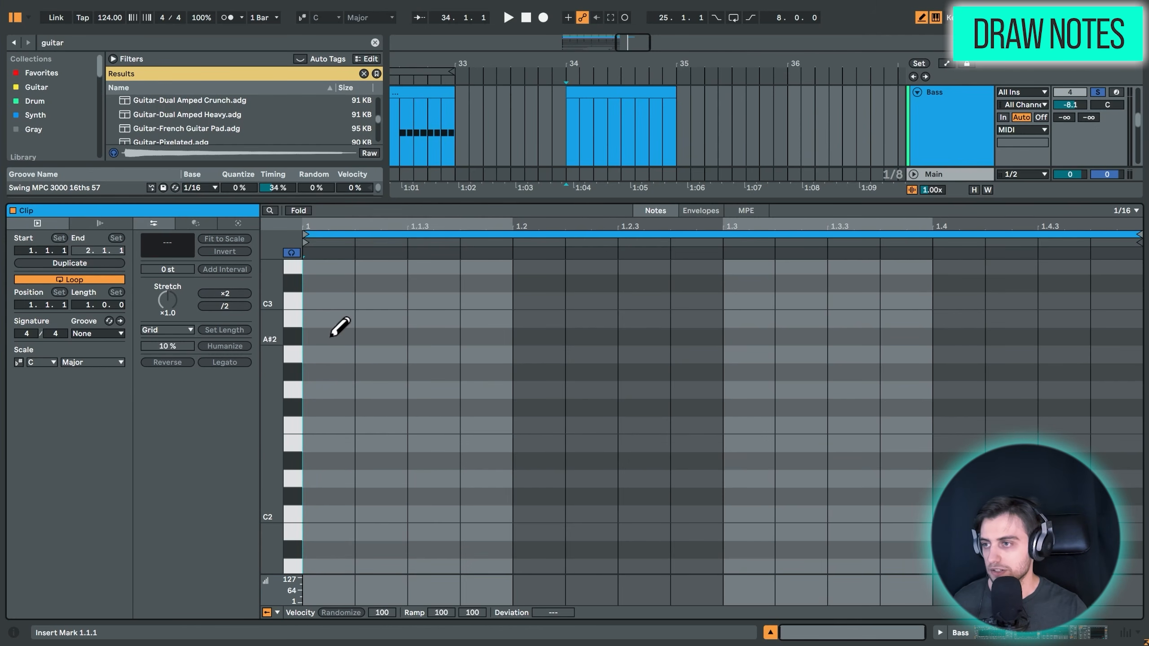
Draw A#2 sixteenth notes across the whole one-bar Bass clip at bar 34, and check the Draw MIDI Notes with Pitch Lock setting.
click(331, 336)
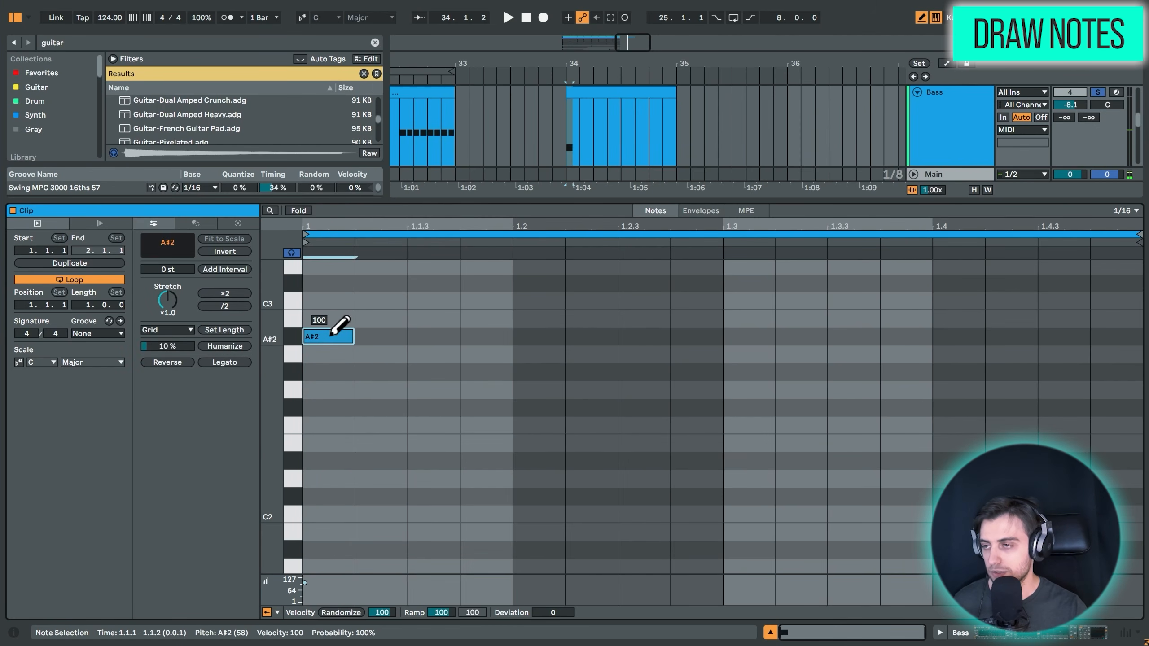
drag(334, 333, 1099, 339)
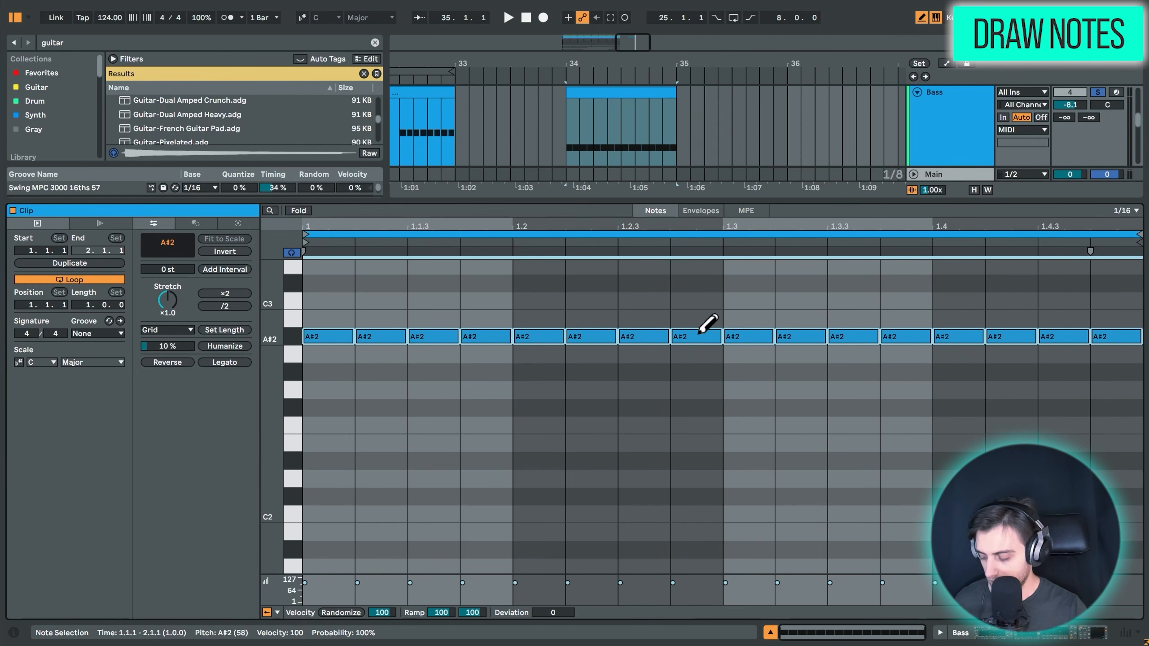
key(ctrl+comma)
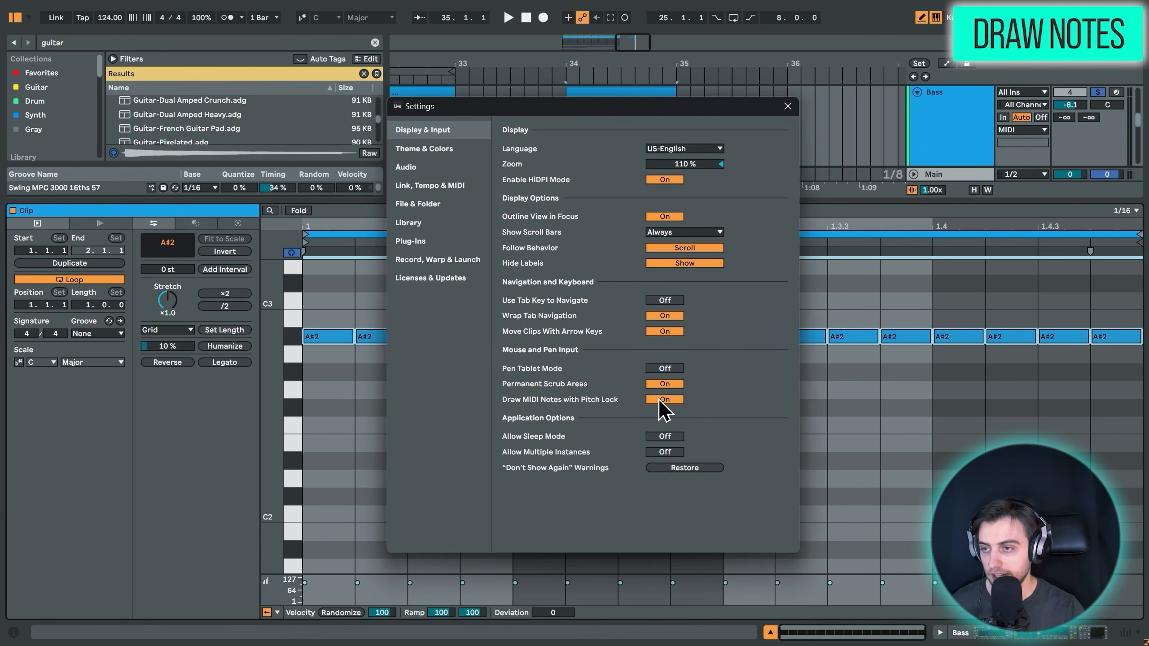
key(Escape)
Draw a row of D#2 sixteenth notes with pitch lock on, and undo the drawing.
mouse_move(321, 456)
mouse_down()
mouse_move(735, 449)
mouse_move(1065, 389)
mouse_up()
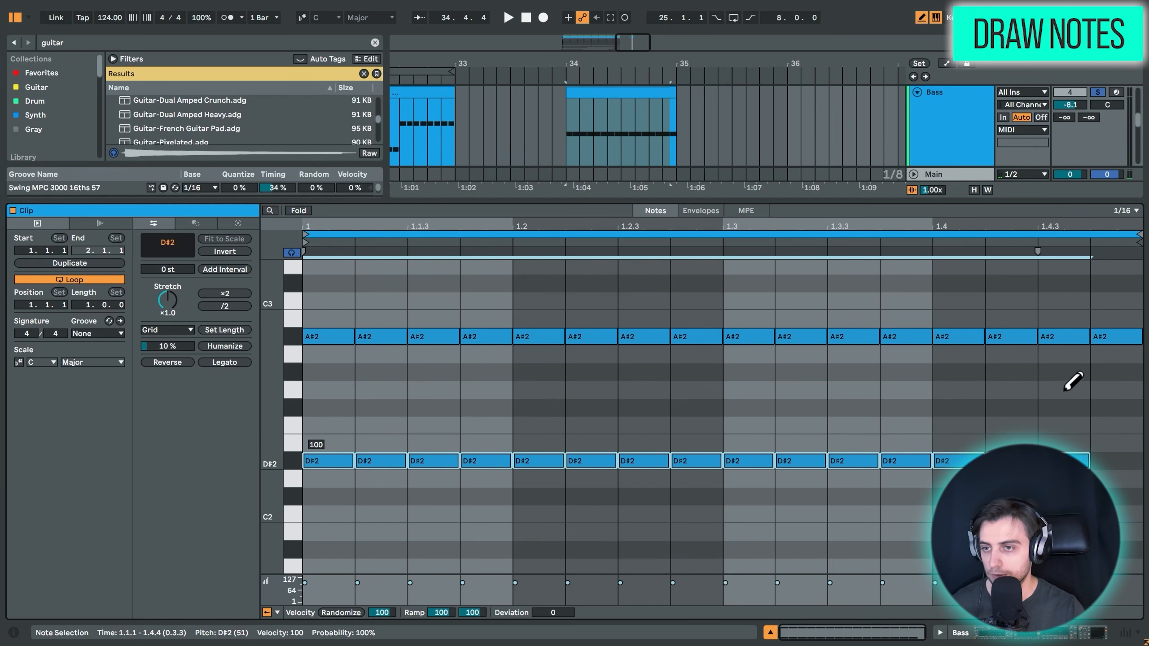
mouse_move(970, 396)
mouse_down()
mouse_move(538, 420)
mouse_move(885, 338)
mouse_move(840, 538)
mouse_move(832, 370)
mouse_move(687, 418)
mouse_move(815, 300)
mouse_move(831, 521)
mouse_move(963, 521)
mouse_up()
key(ctrl+z)
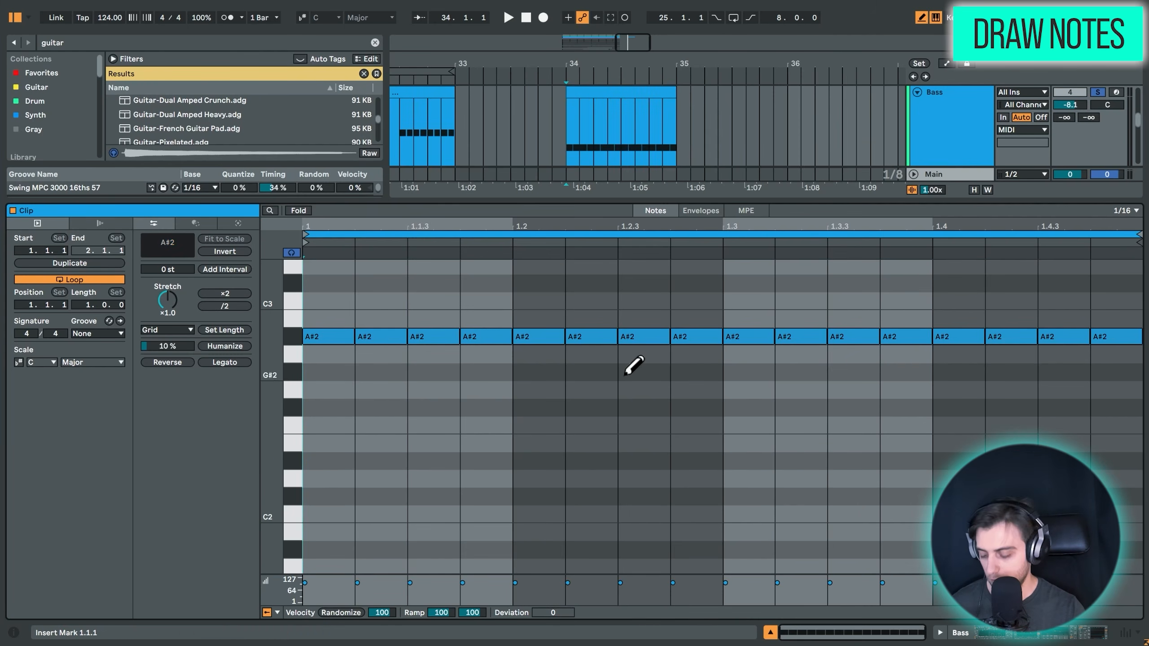
Turn off Draw MIDI Notes with Pitch Lock, draw notes freely across the bar at rising pitches, and undo them.
key(ctrl+comma)
click(652, 393)
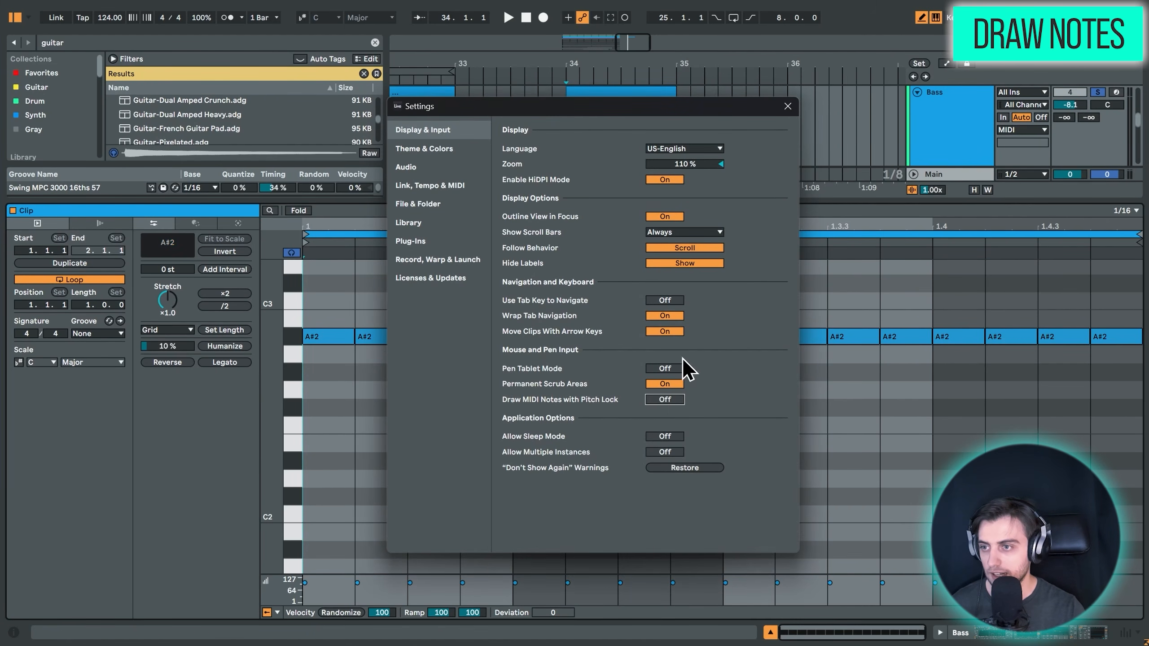
key(Escape)
mouse_move(312, 497)
mouse_down()
mouse_move(463, 404)
mouse_move(752, 530)
mouse_move(1089, 385)
mouse_up()
key(ctrl+z)
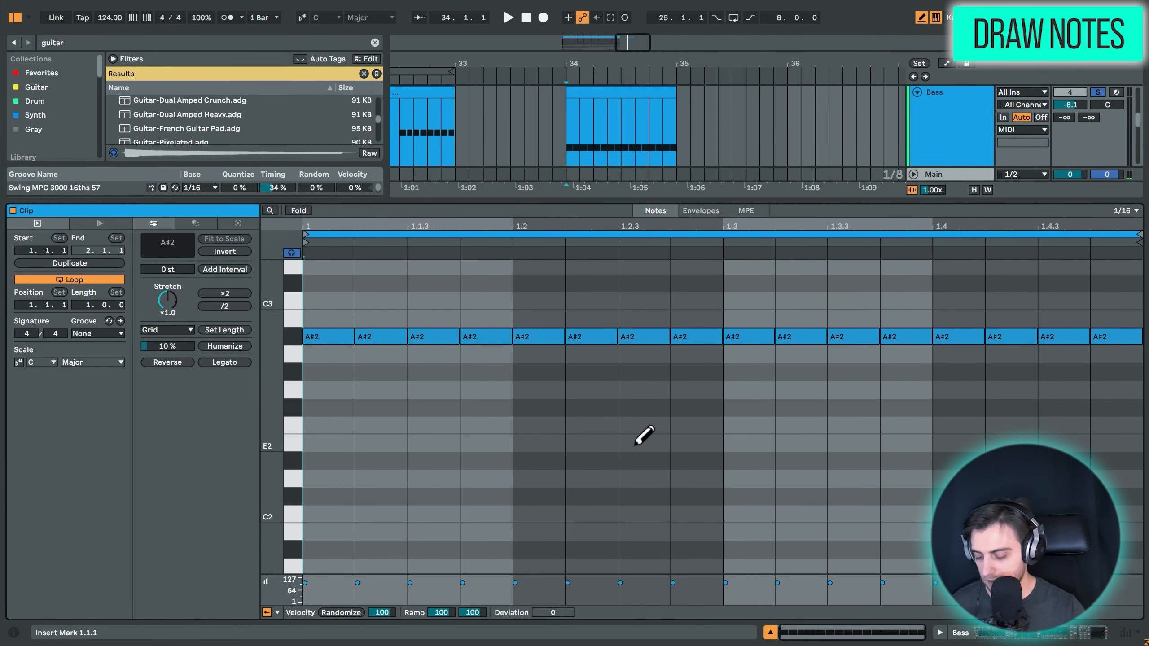
Turn Draw MIDI Notes with Pitch Lock back on and close the settings.
key(ctrl+comma)
click(664, 399)
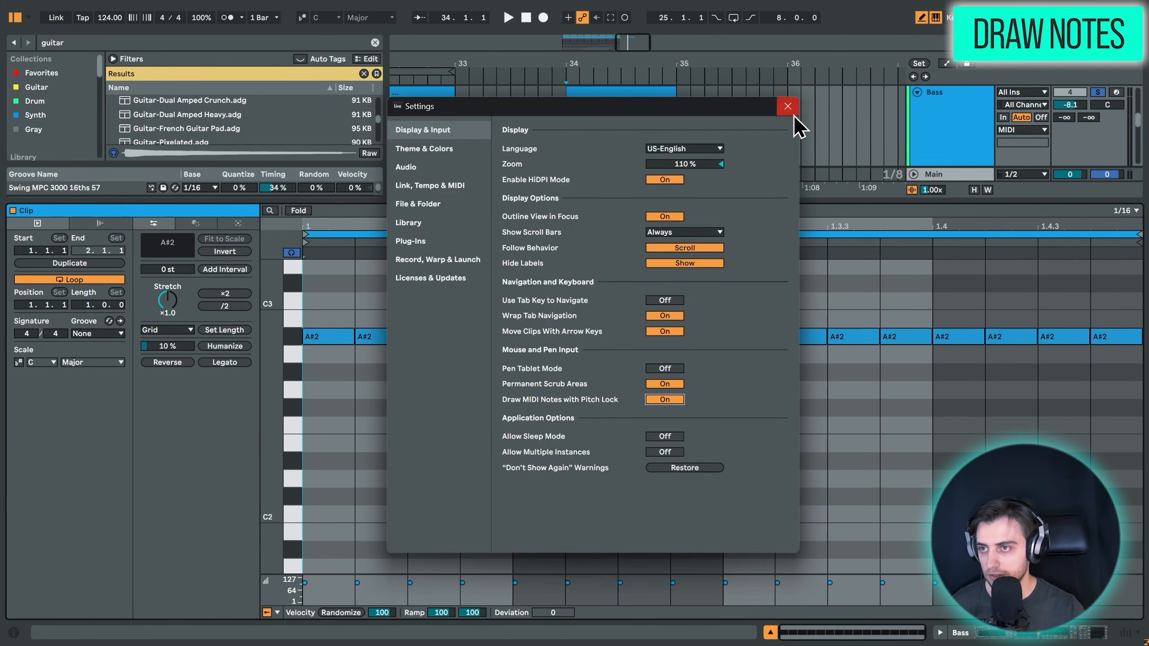
click(787, 106)
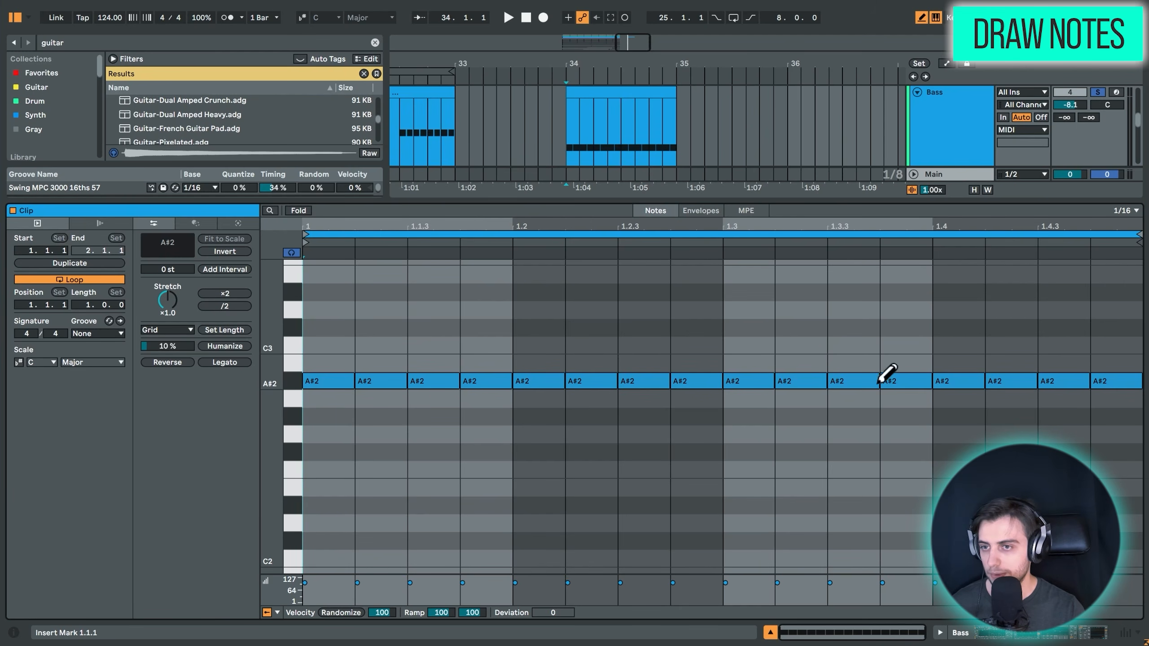
Set the Bass clip's loop length to 2 bars, and return it to 1 bar.
drag(704, 64, 503, 79)
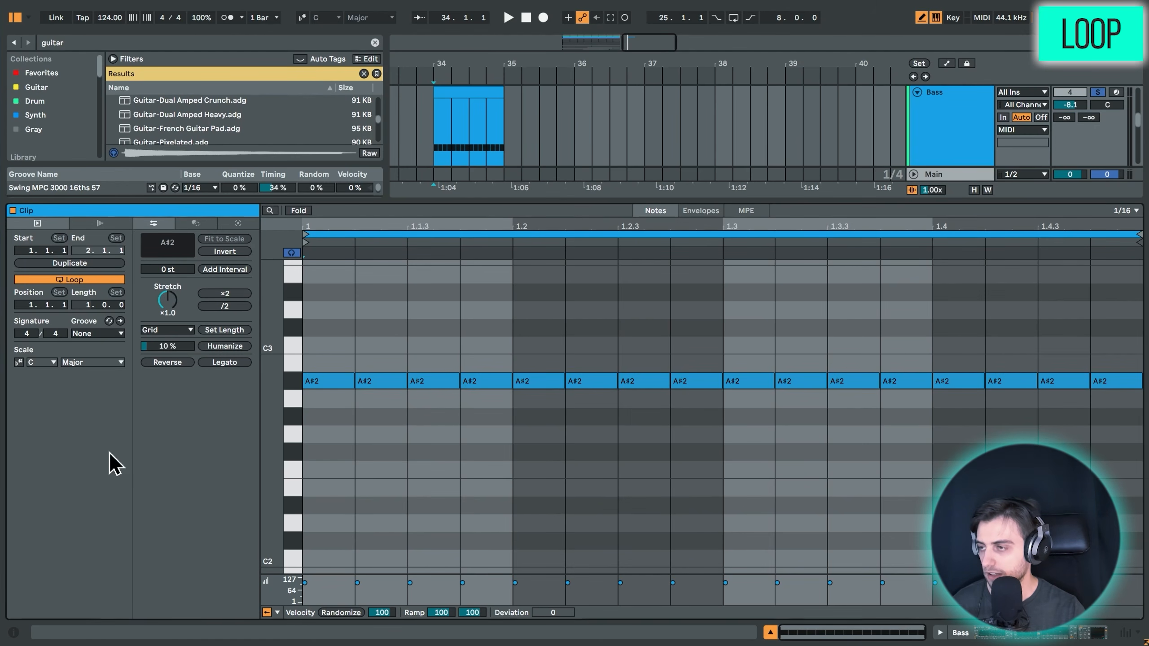
key(Return)
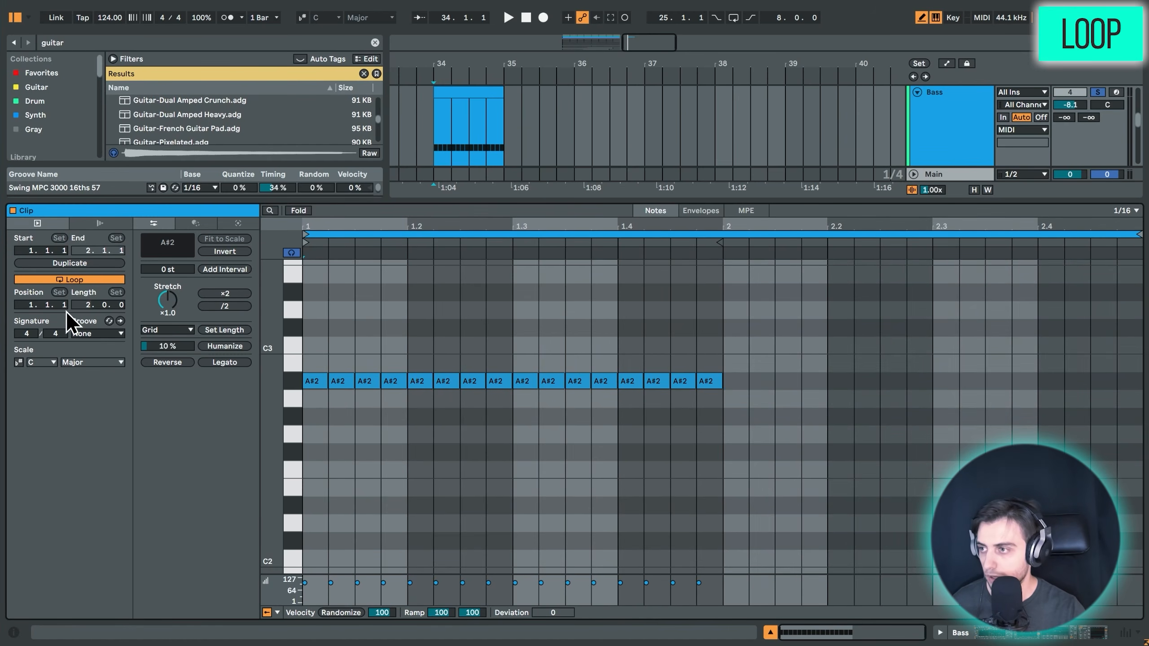
mouse_move(89, 305)
mouse_down()
mouse_move(89, 291)
mouse_move(89, 305)
mouse_up()
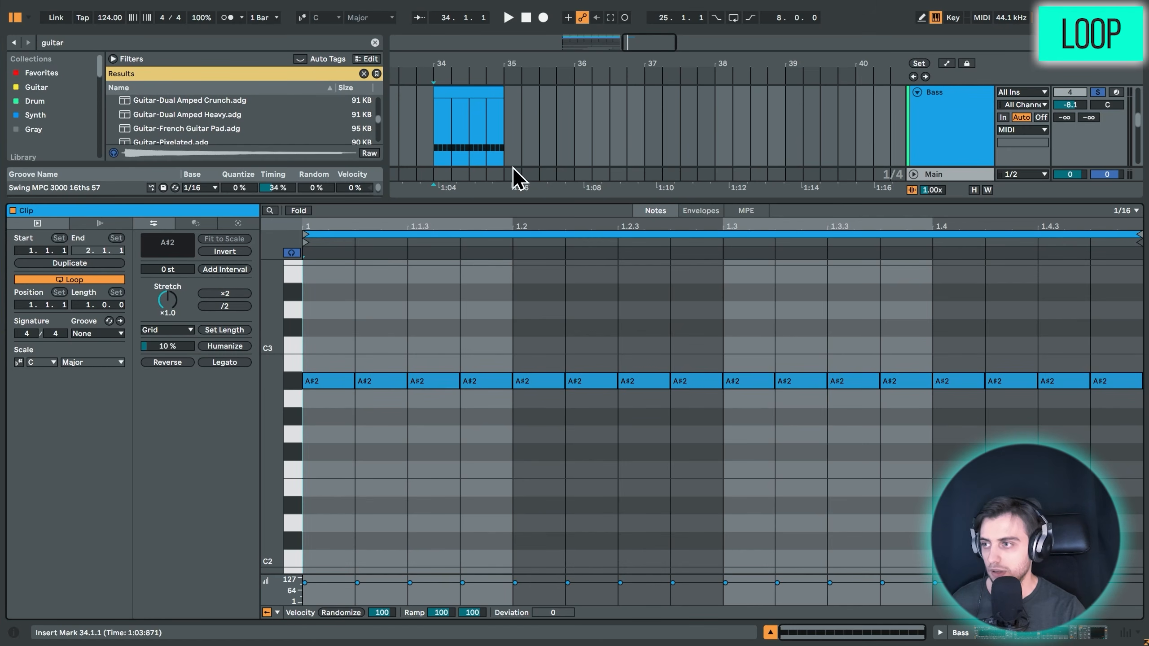
Turn off the Bass clip's loop, and move its start marker to 1.1.4 and back to 1.1.1.
click(98, 283)
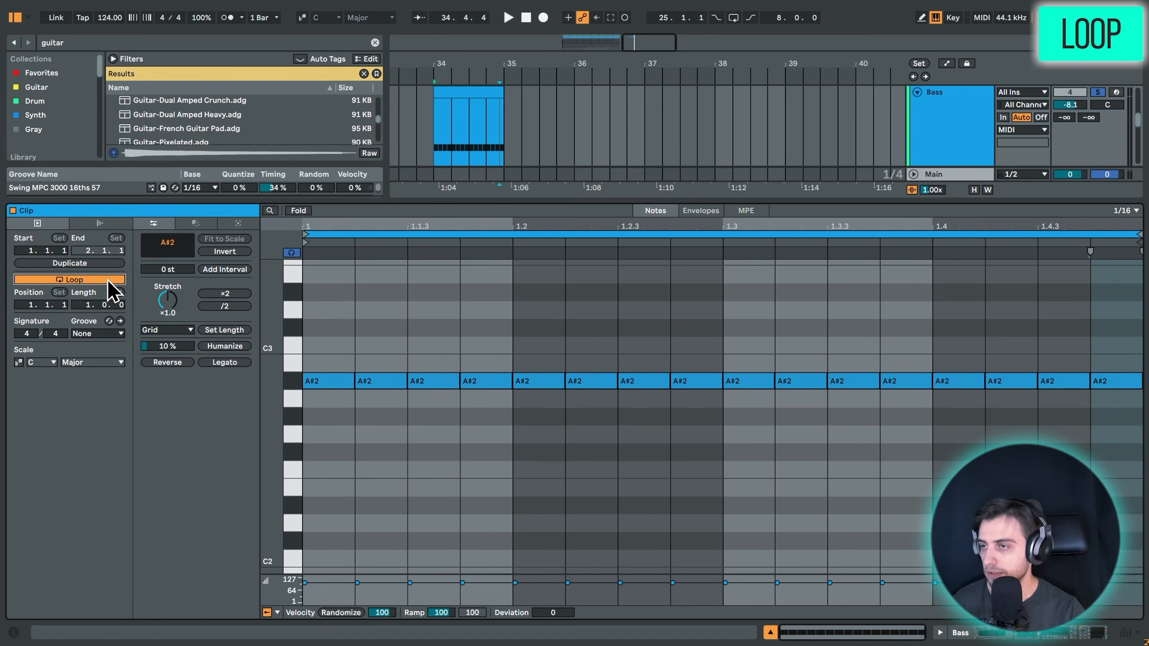
click(108, 280)
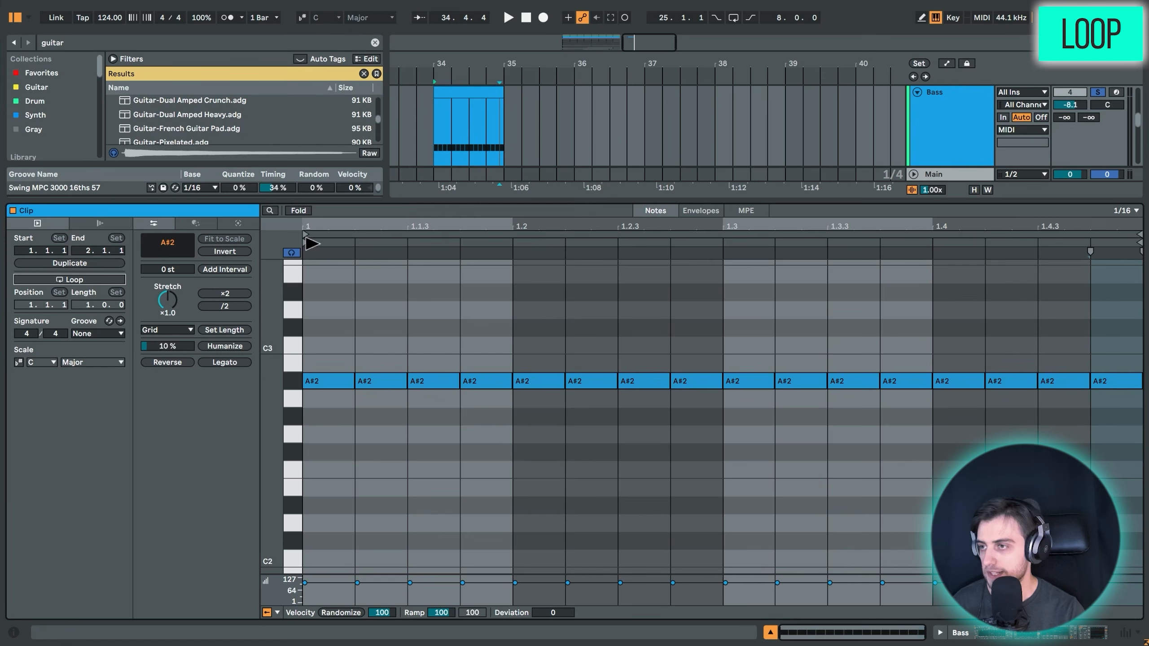
click(312, 244)
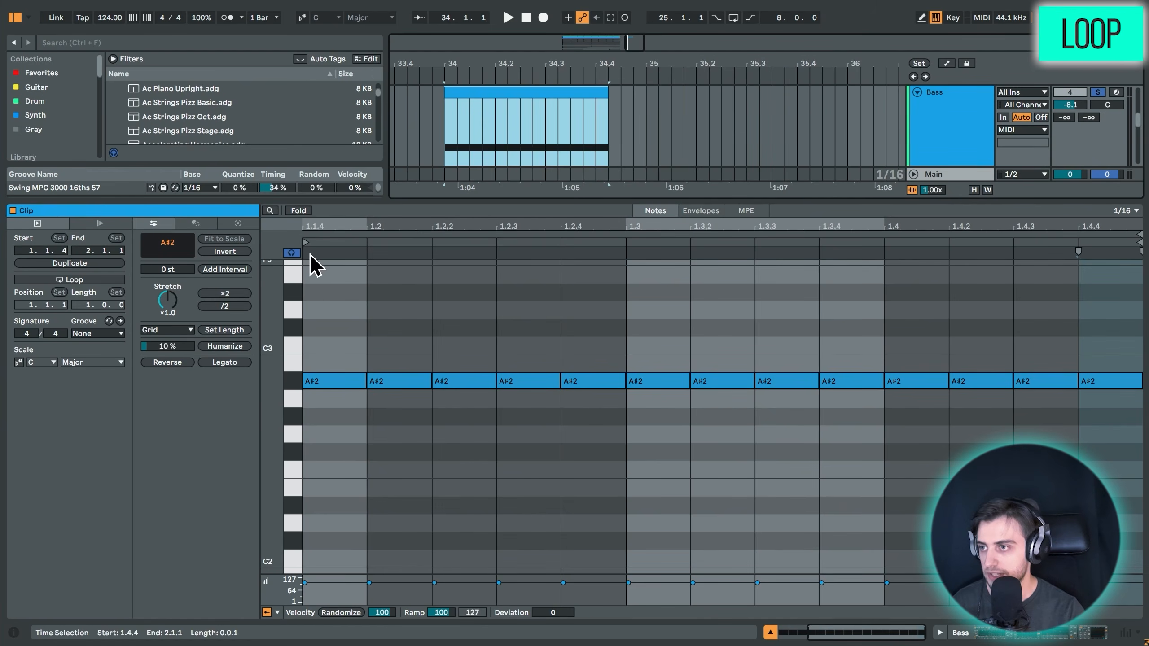
mouse_move(310, 244)
mouse_down()
mouse_move(472, 230)
mouse_move(466, 253)
mouse_move(1034, 284)
mouse_move(289, 289)
mouse_up()
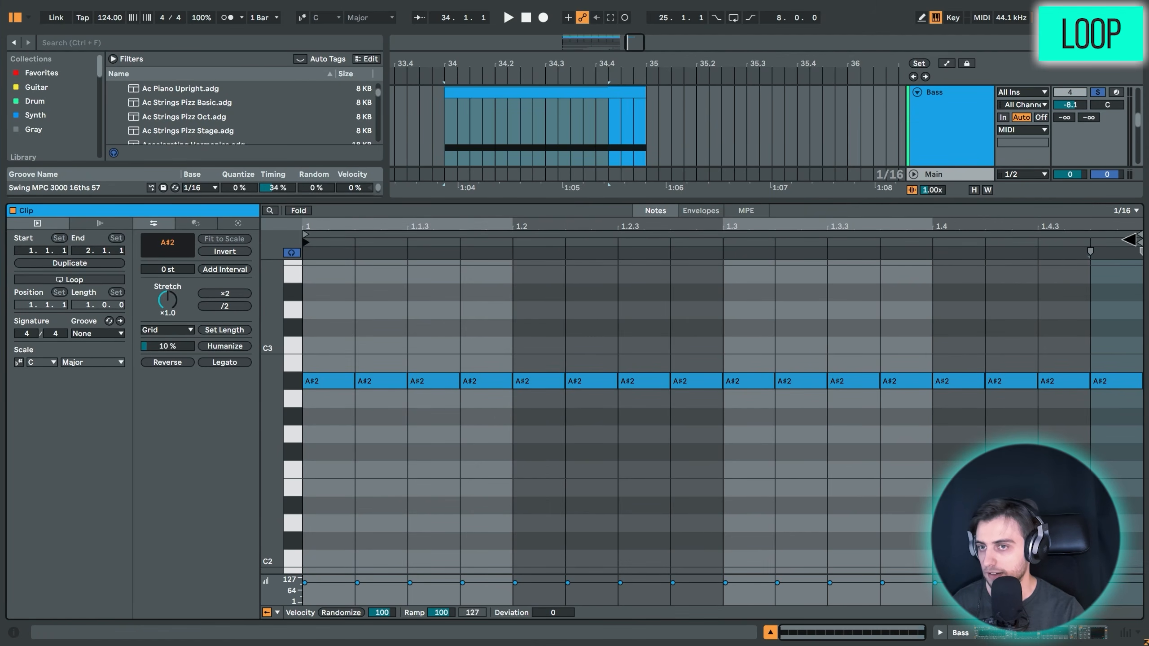
Shorten the Bass clip by moving its end marker to 1.3.1, and restore the end to 2.1.1.
mouse_move(1129, 239)
mouse_down()
mouse_move(1001, 249)
mouse_move(975, 272)
mouse_move(726, 279)
mouse_move(965, 286)
mouse_up()
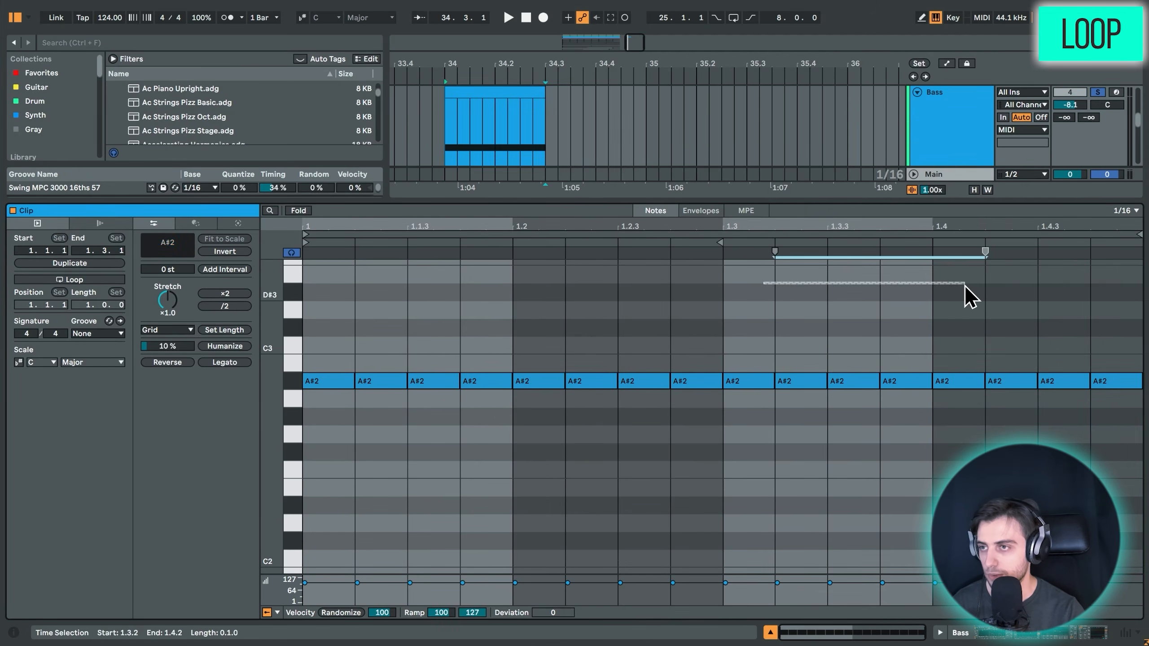
click(764, 295)
mouse_move(719, 241)
mouse_down()
mouse_move(823, 244)
mouse_move(745, 277)
mouse_move(1140, 294)
mouse_up()
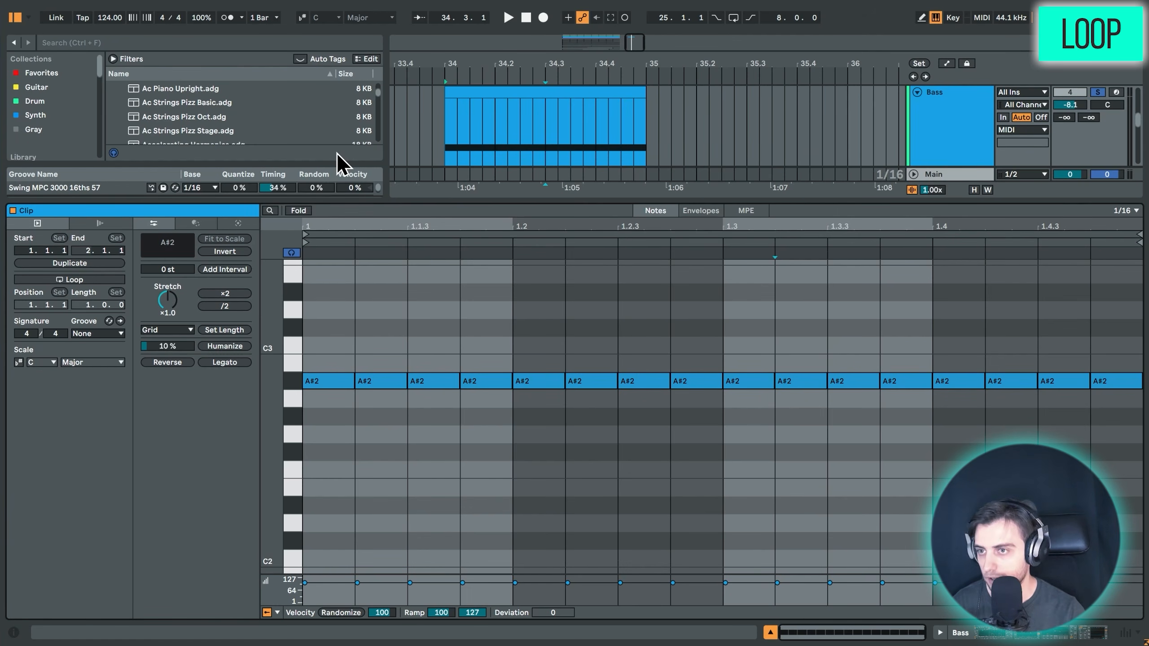
Extend the unlooped Bass clip to two bars by setting its end to 3.1.1.
key(ctrl+d)
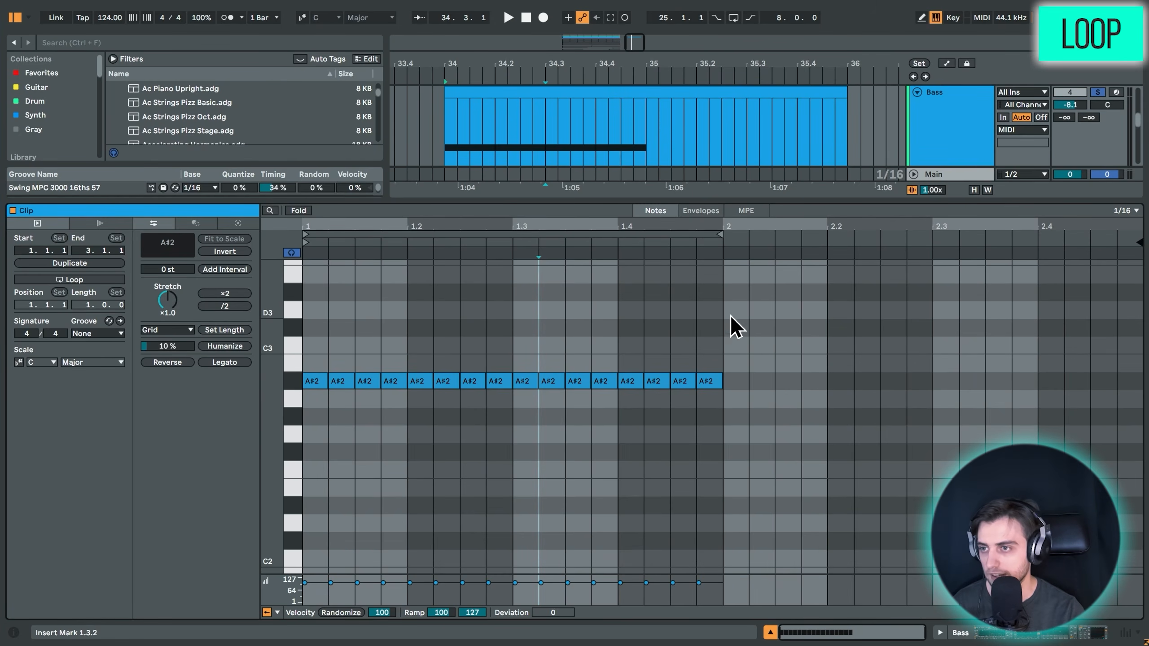
click(674, 145)
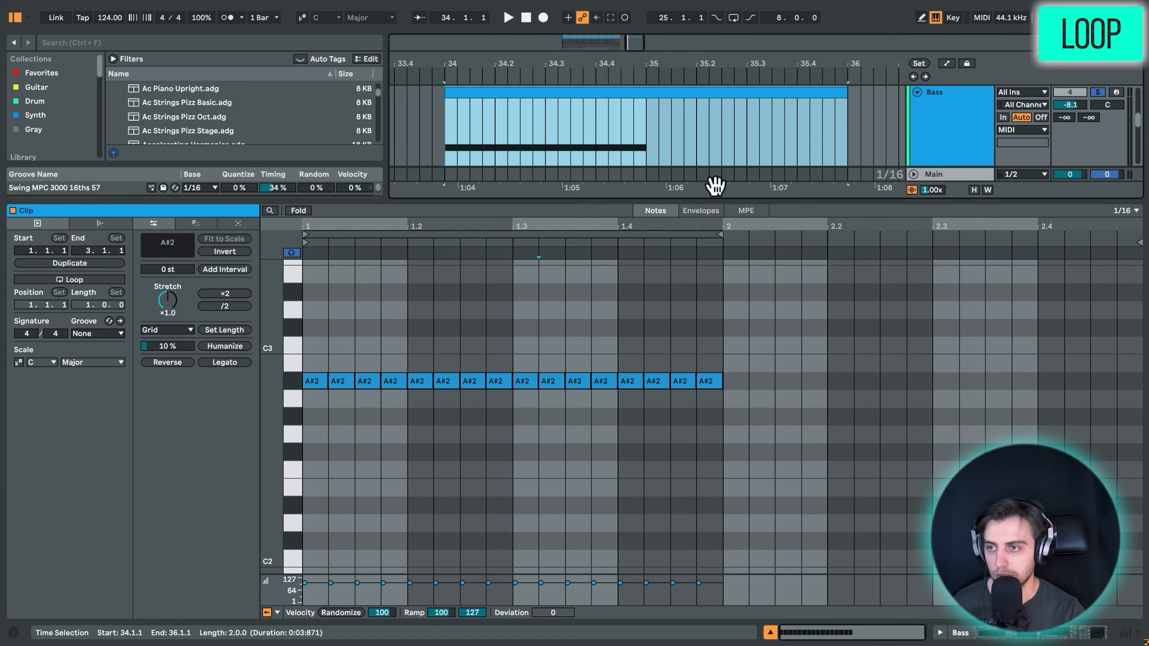
click(678, 317)
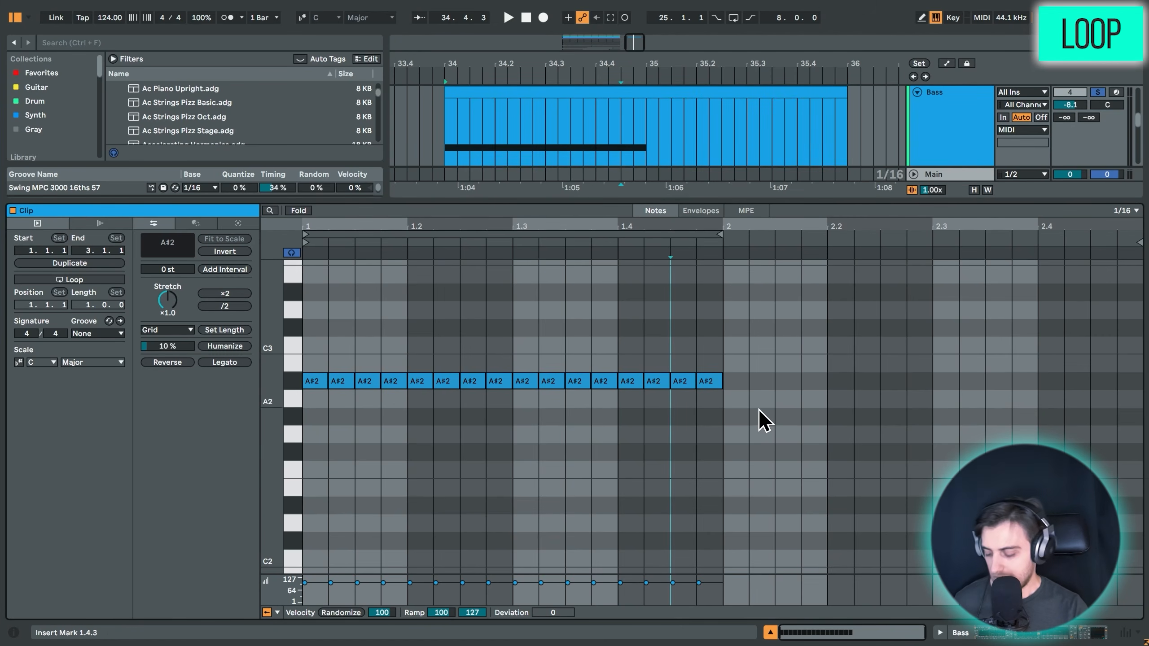
Draw F#2 sixteenth notes across bar 2 of the Bass clip, and play the clip.
key(b)
drag(727, 451, 1131, 451)
key(space)
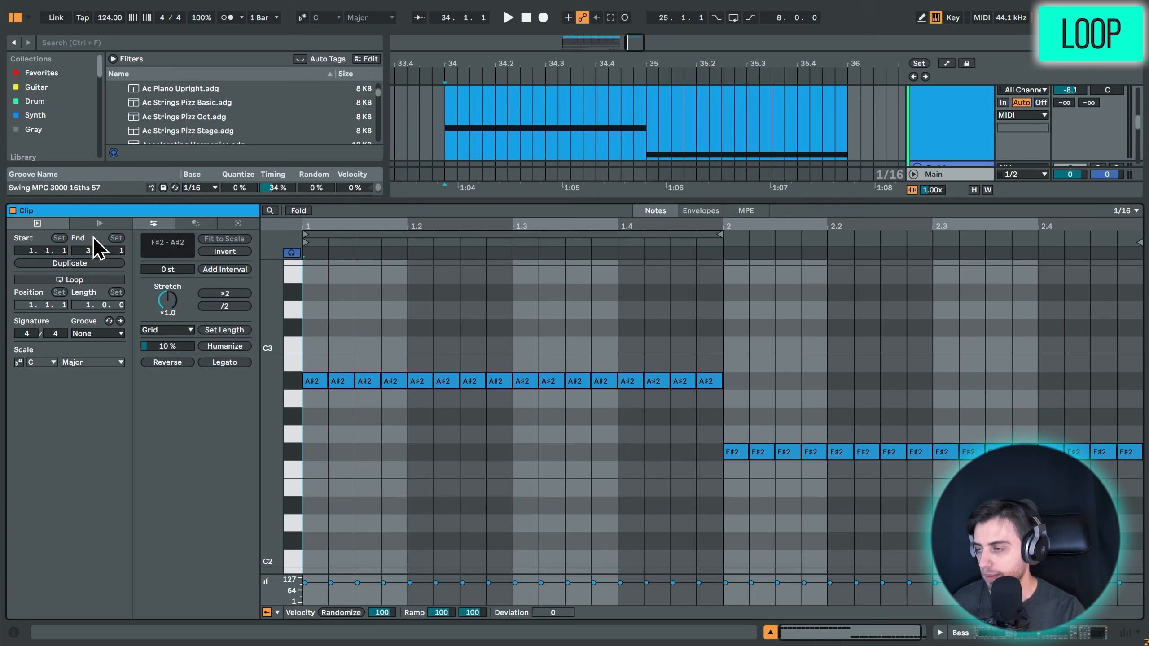
Turn on the Bass clip's loop with a length of 2 bars, and lengthen the clip in the arrangement to 36.2.3.
click(91, 279)
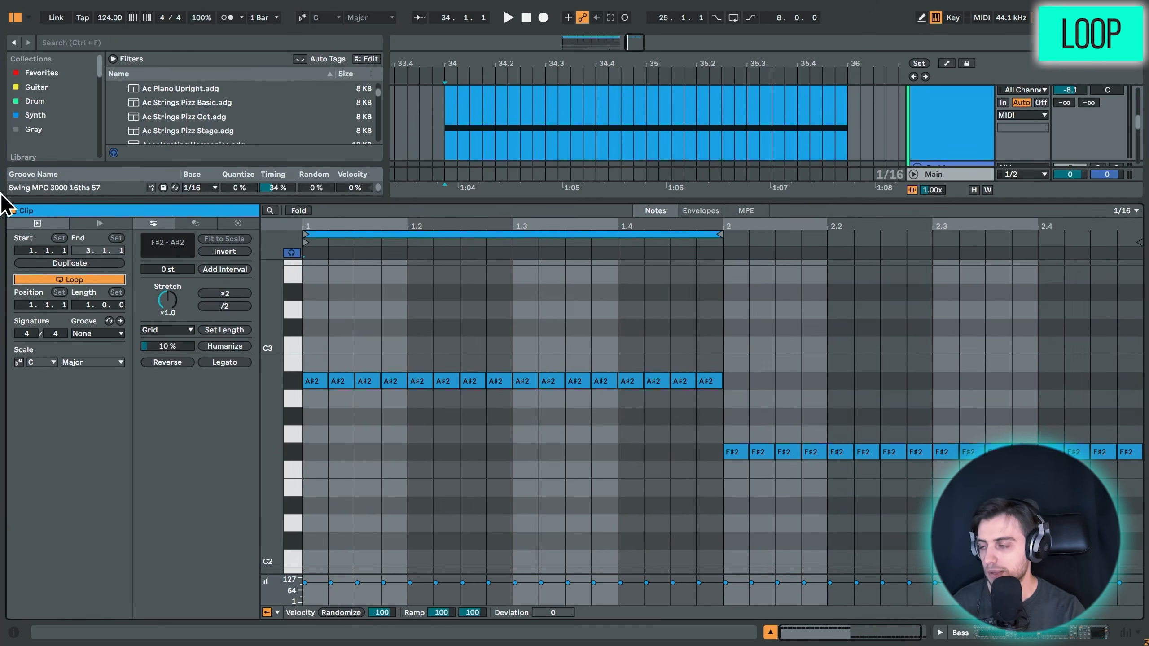
drag(705, 201, 769, 267)
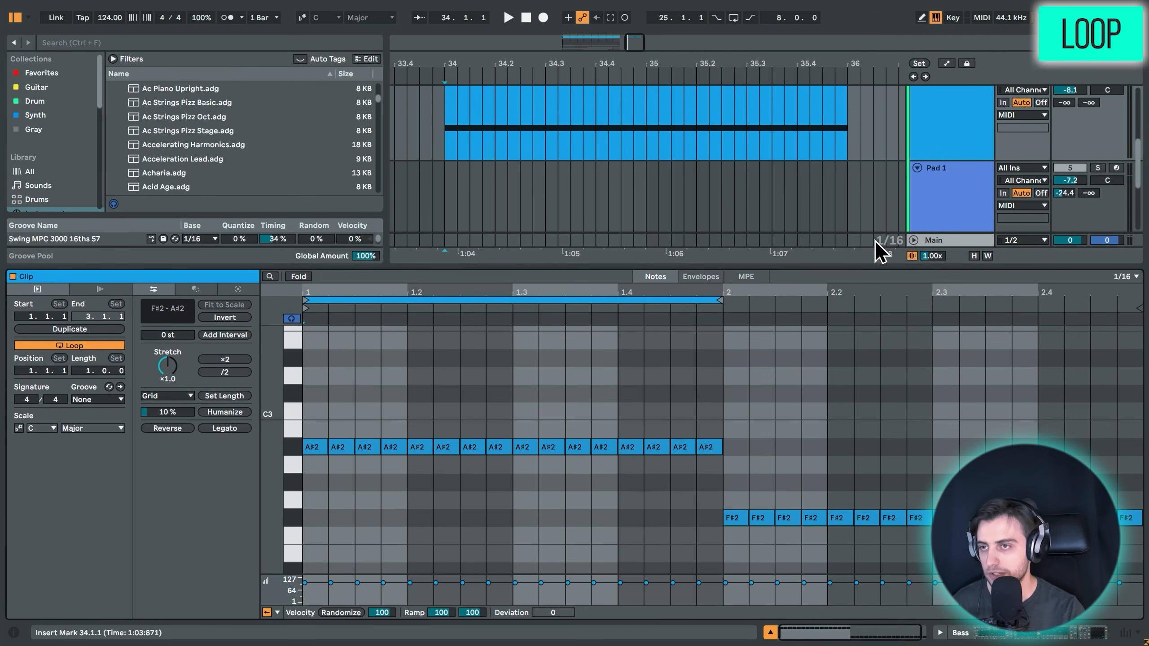
scroll(884, 195, up, 2)
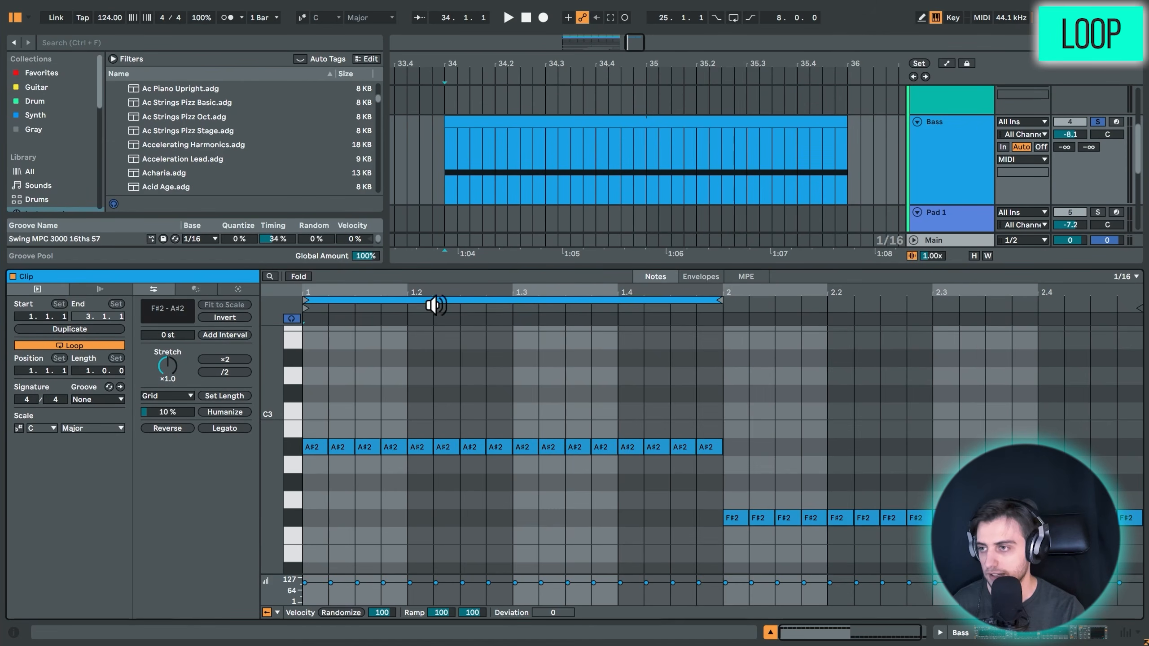
drag(430, 300, 433, 329)
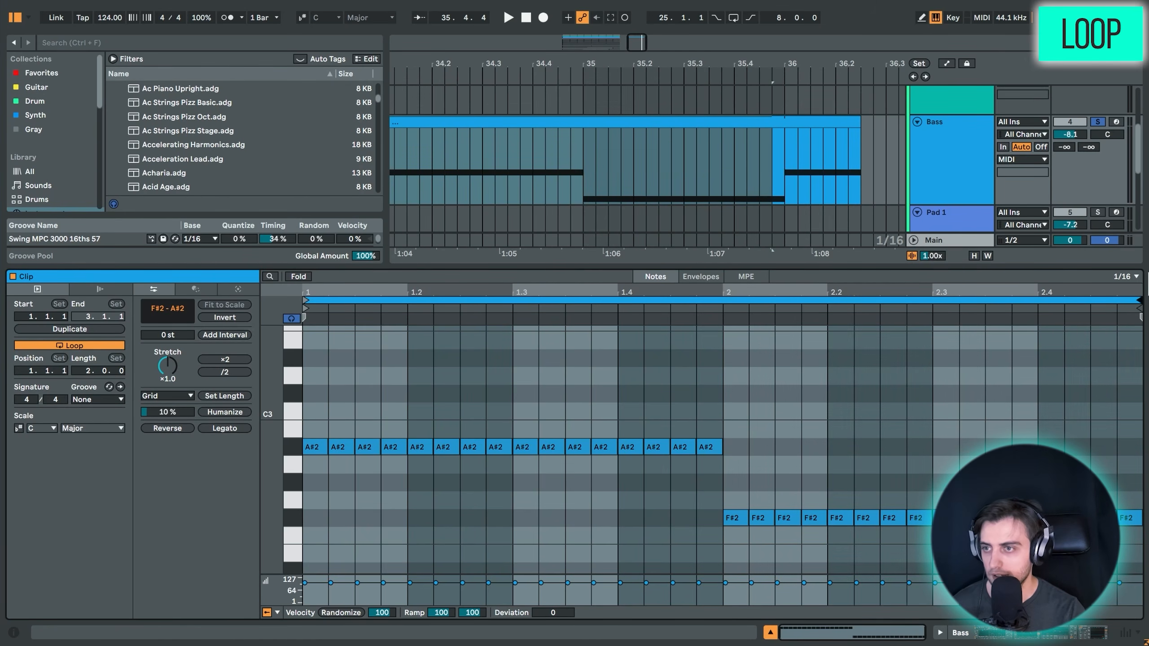
Extend the Bass clip's loop length to 3 bars, and move its end marker to 2.4.3.
drag(1138, 300, 1103, 301)
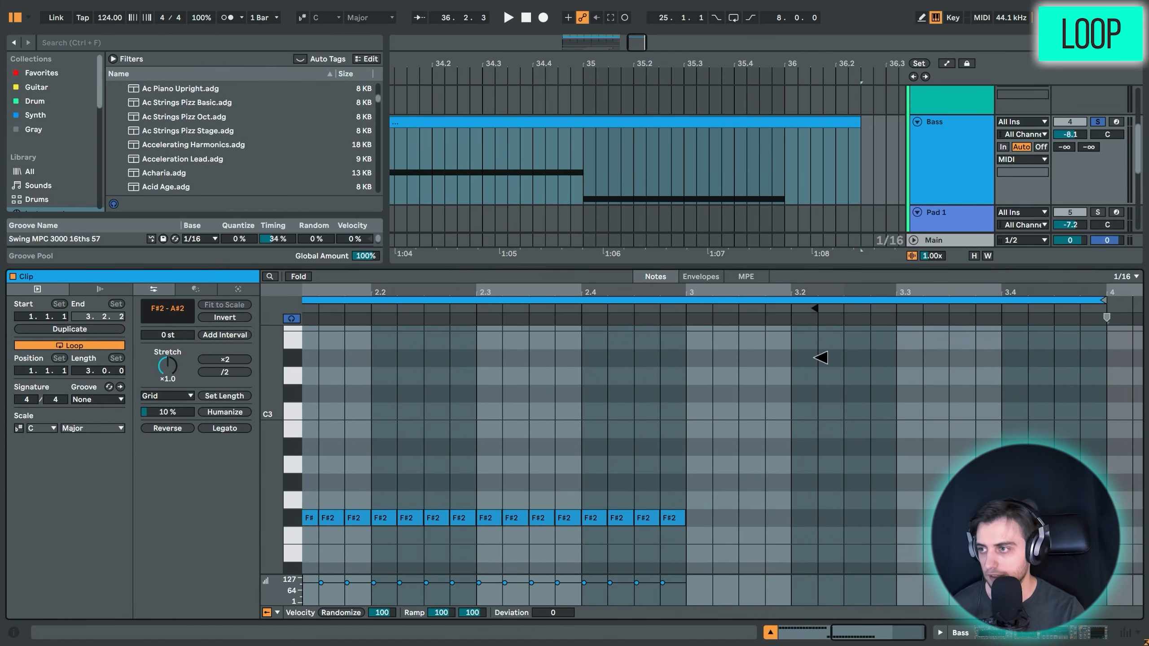
drag(835, 401, 642, 429)
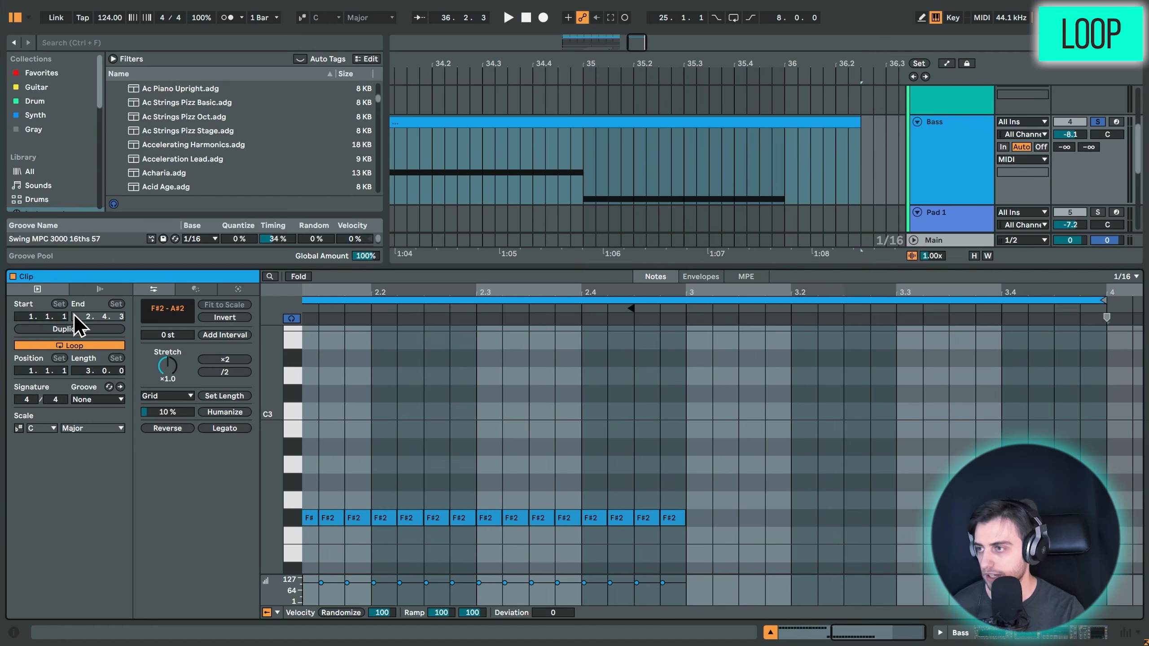
drag(311, 292, 311, 272)
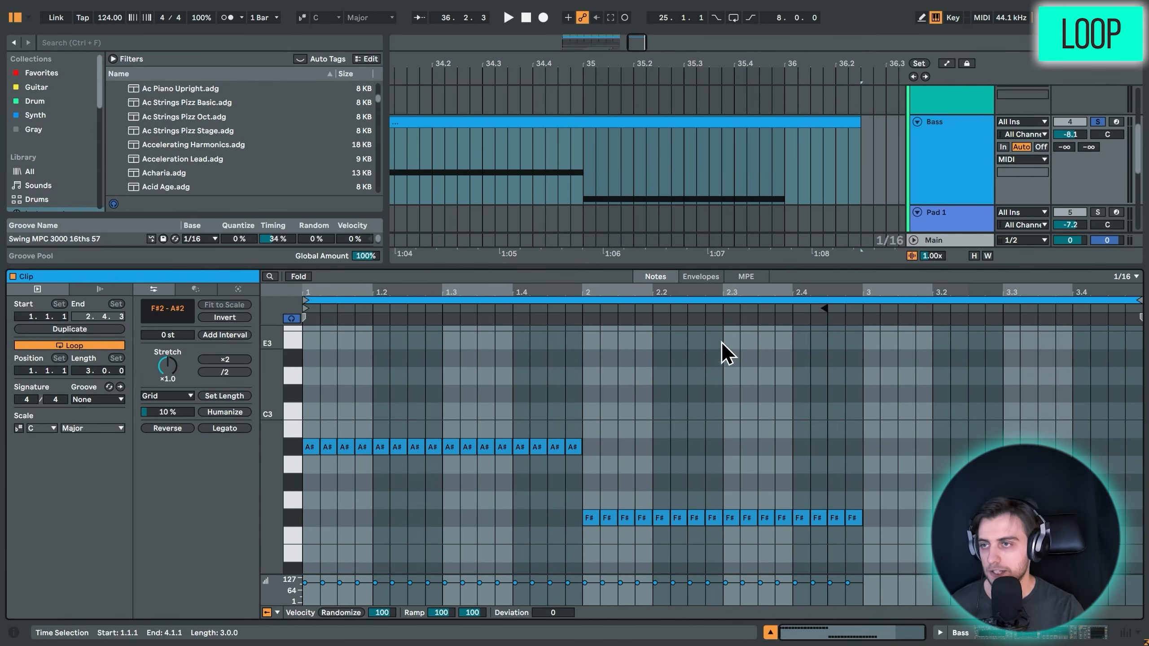
Lengthen the looped Bass clip in the arrangement so it ends at bar 42.
drag(642, 66, 554, 29)
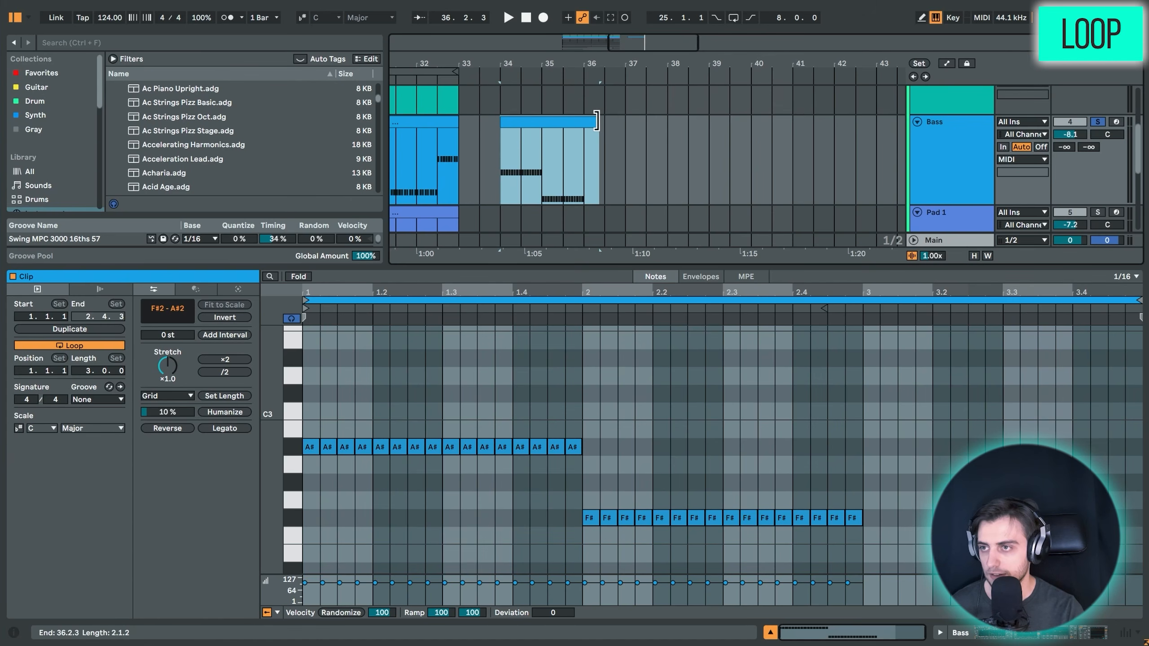
drag(599, 145, 831, 145)
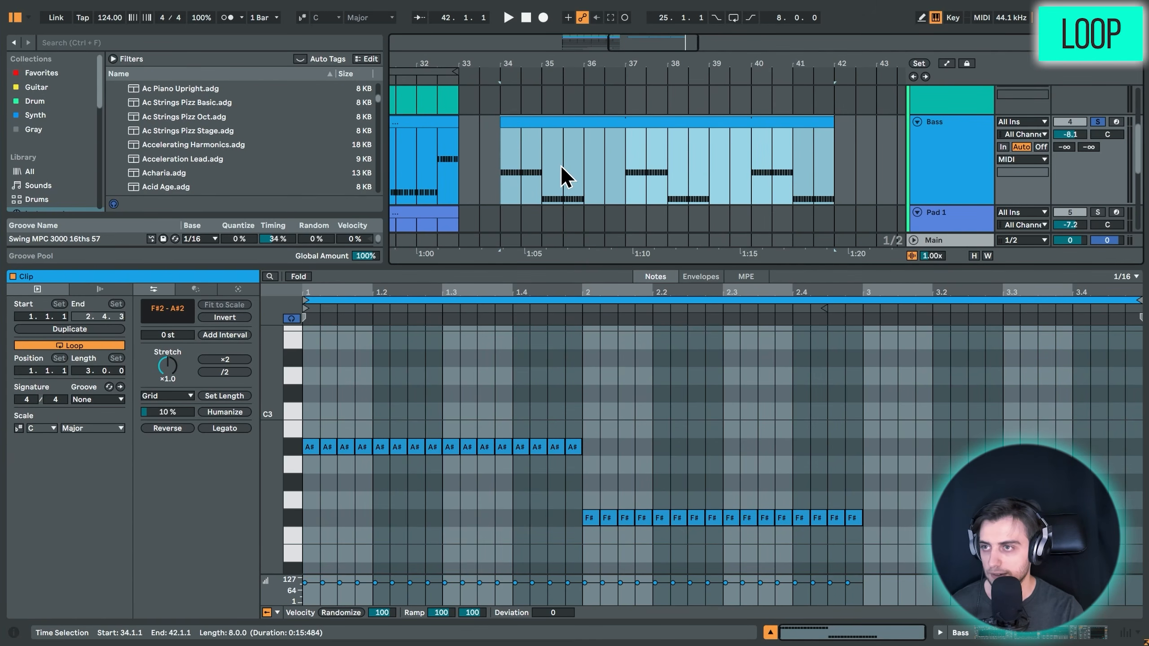
Move the looped Bass clip's start marker to 2.1.1, and select the range from 2.1.1 to 4.1.1.
double_click(512, 184)
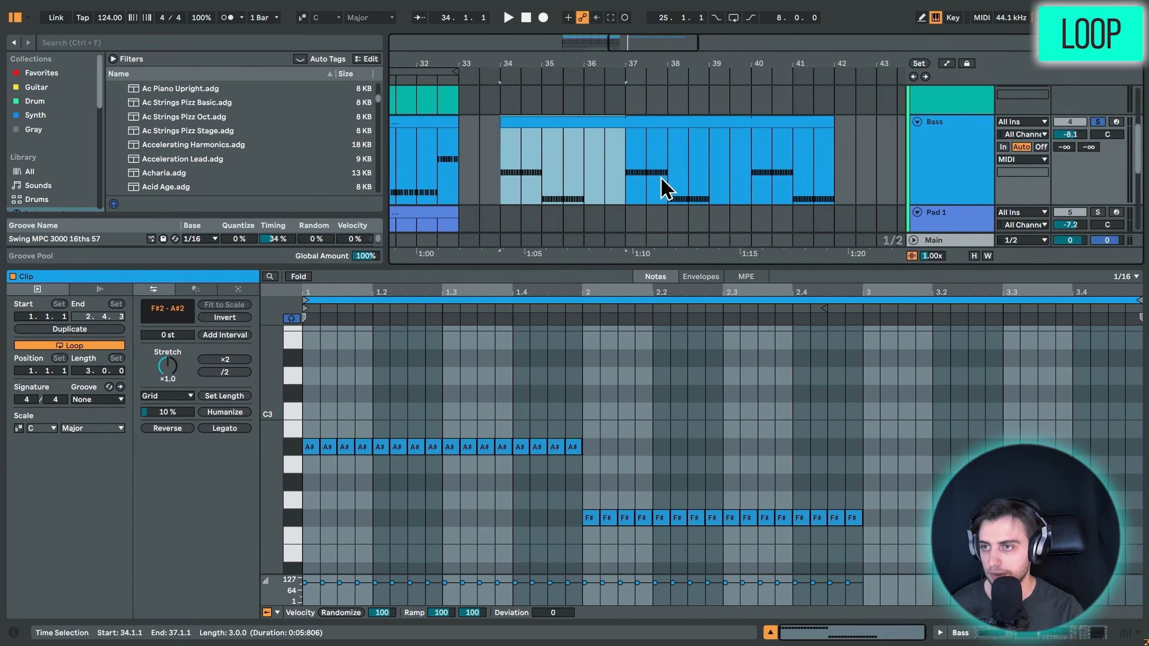
click(634, 194)
click(615, 120)
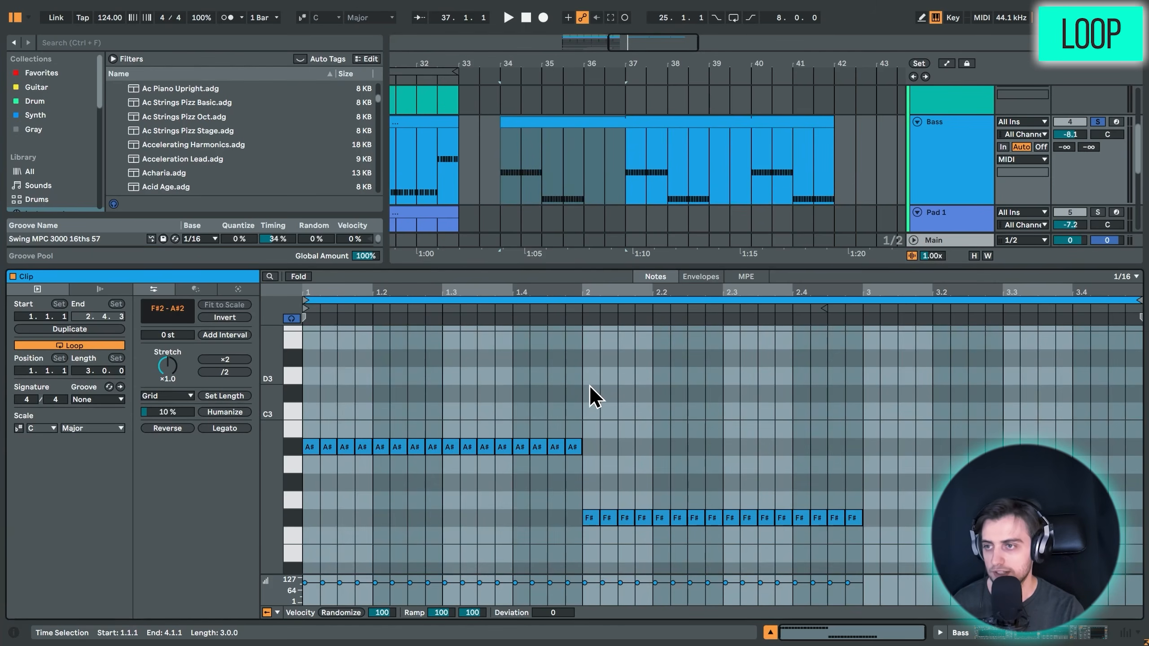
click(581, 389)
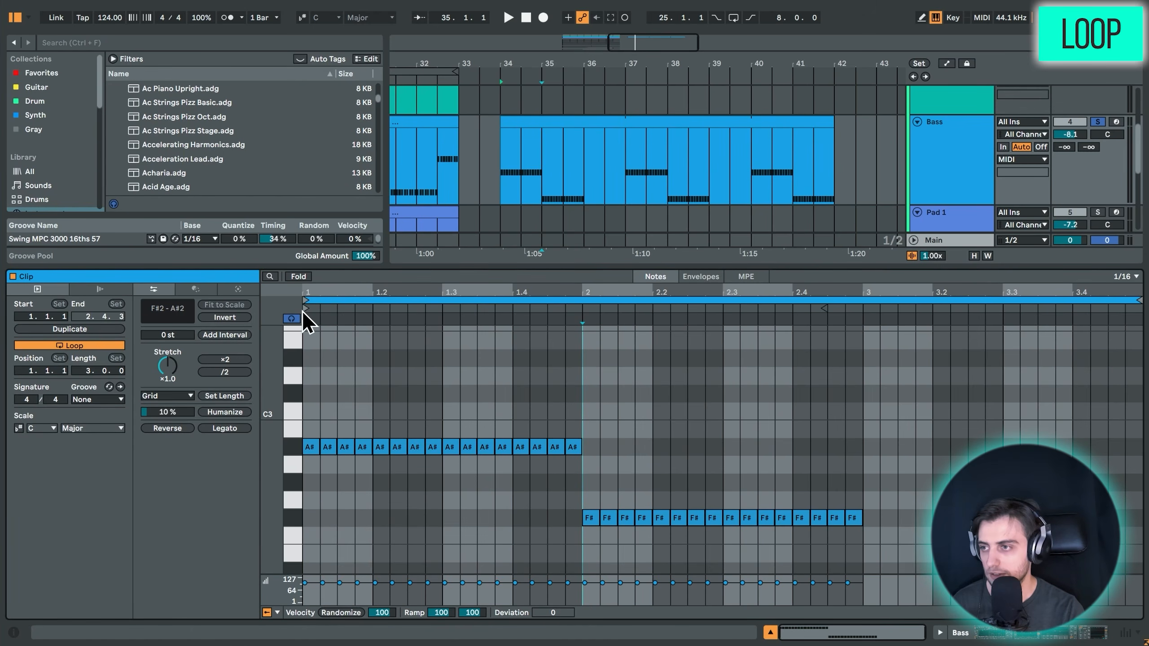
drag(333, 309, 586, 323)
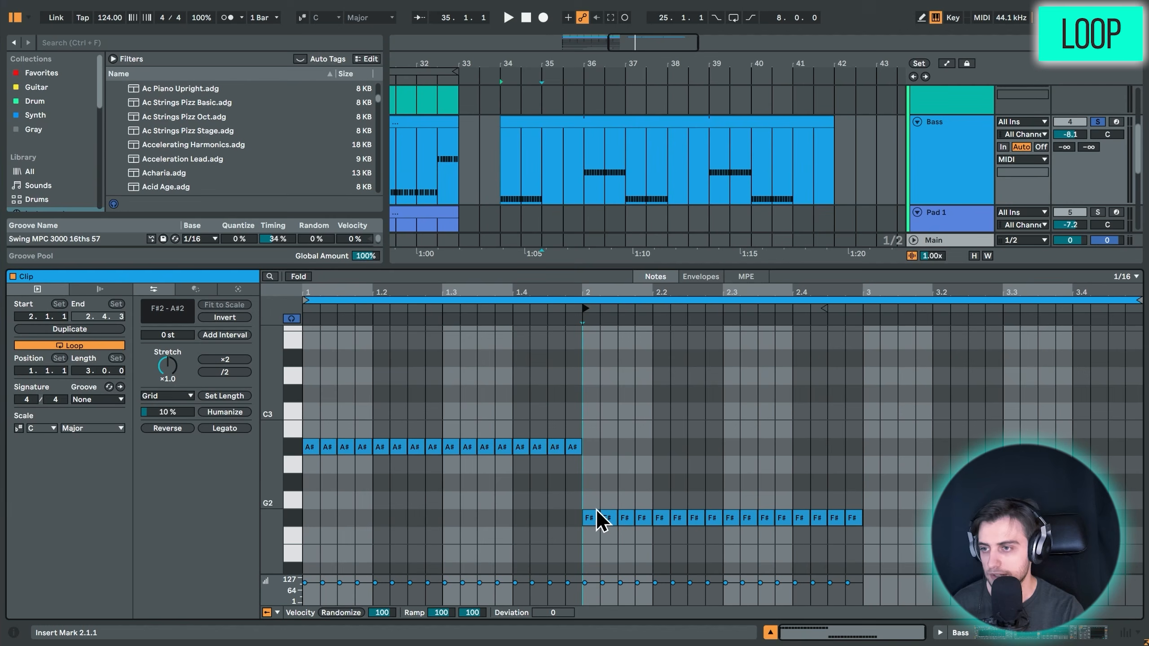
drag(583, 485, 1138, 468)
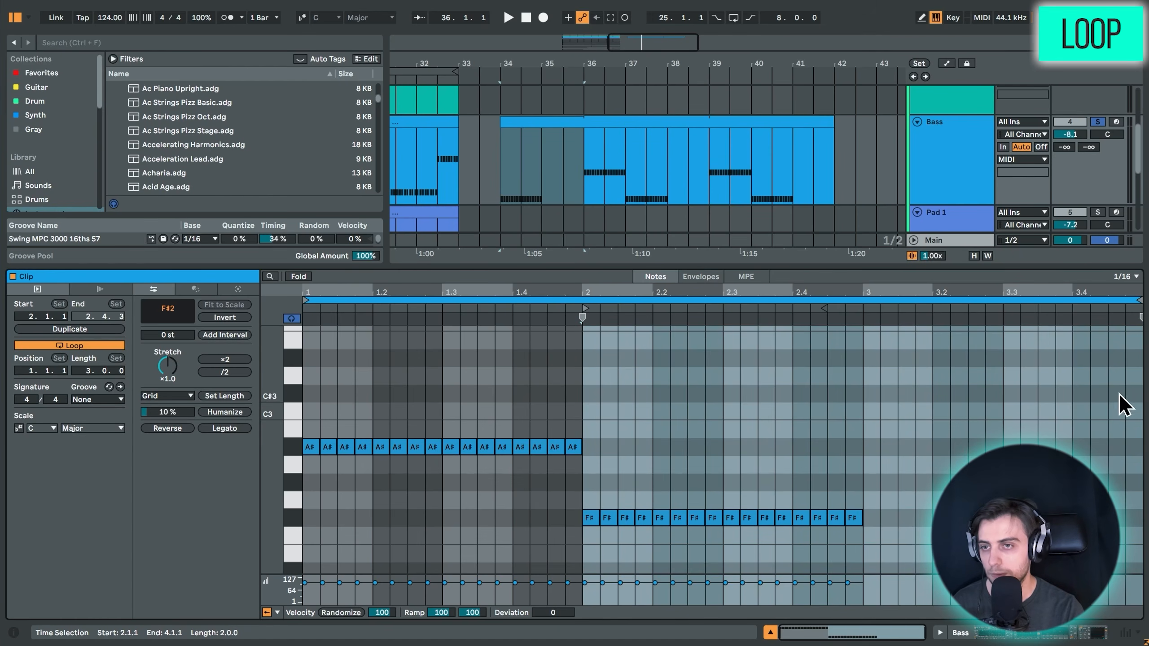
Undo the removal of the looped Bass clip and the last change to its start marker.
drag(310, 333, 403, 361)
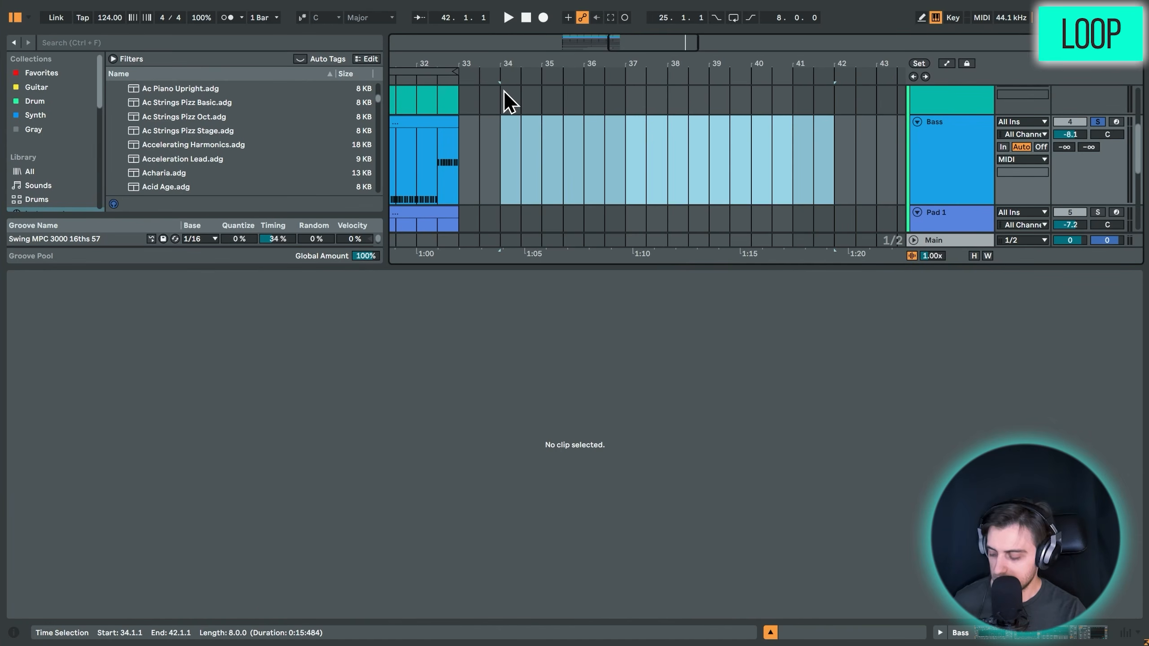
key(ctrl+z)
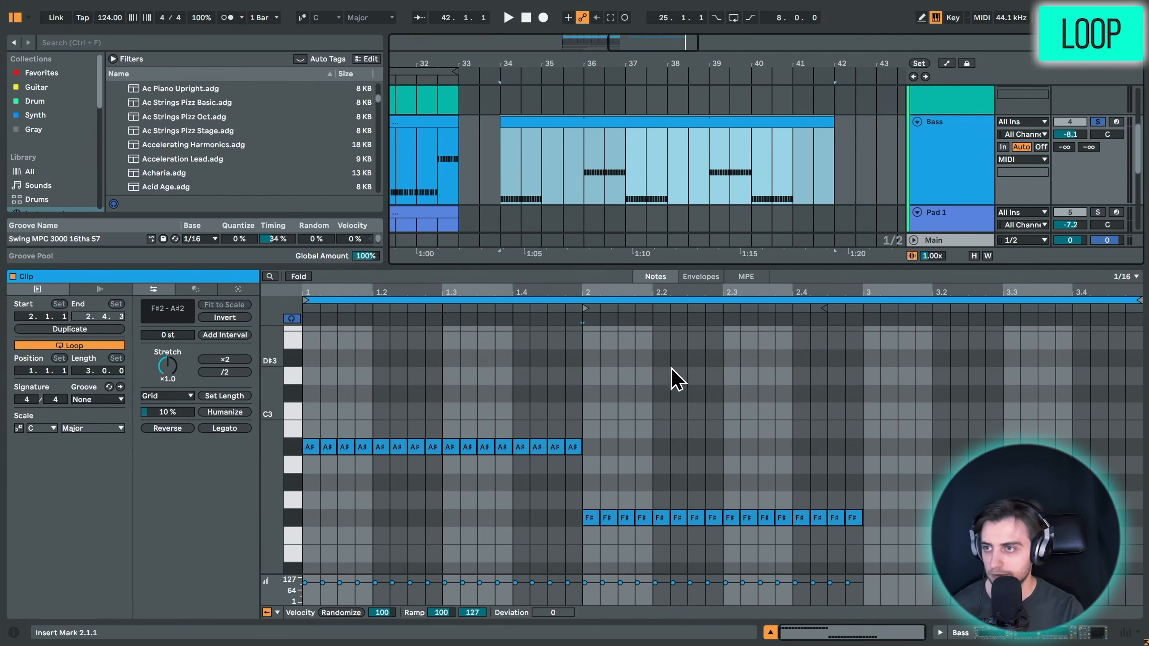
key(ctrl+z)
Fit the Bass clip's loop to the selected range ending at 3.1.1, and set the loop start to 1.1.1 for a 2-bar loop.
click(637, 392)
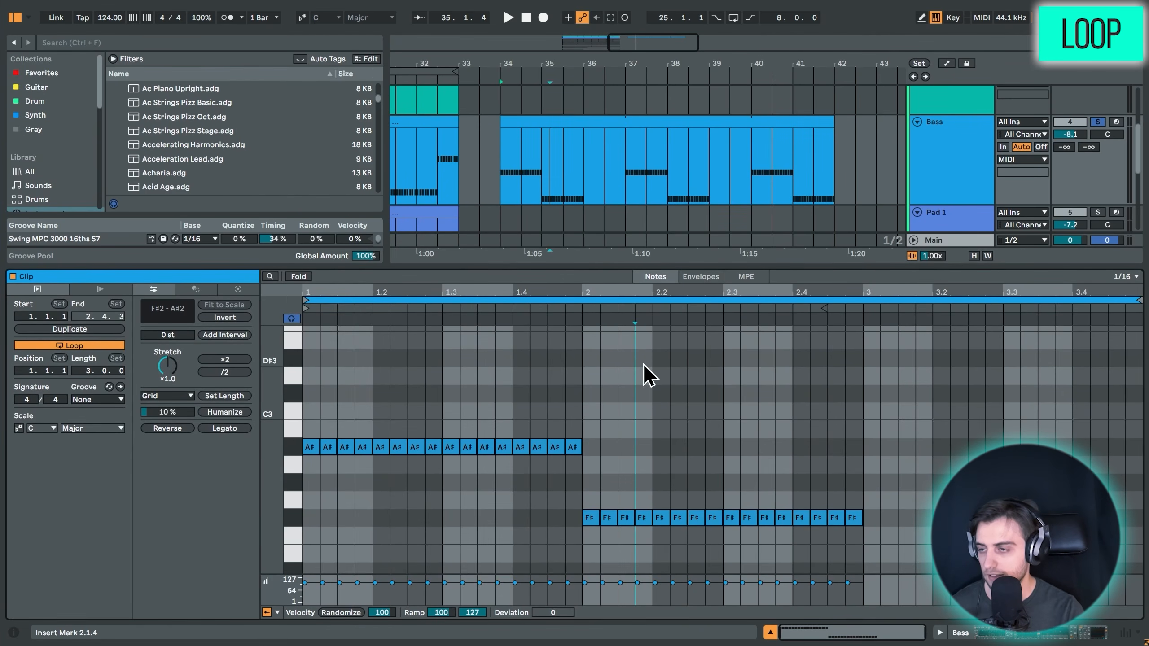
drag(864, 388, 308, 387)
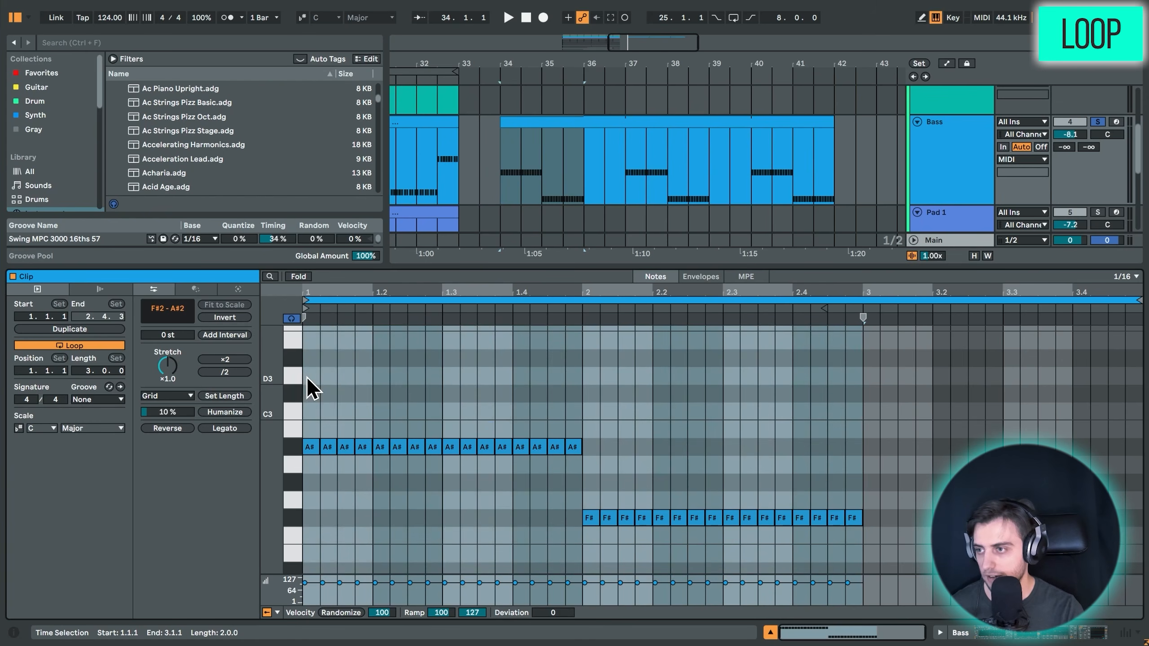
mouse_move(1139, 301)
mouse_down()
mouse_move(874, 310)
mouse_move(1006, 317)
mouse_move(862, 311)
mouse_move(1139, 312)
mouse_up()
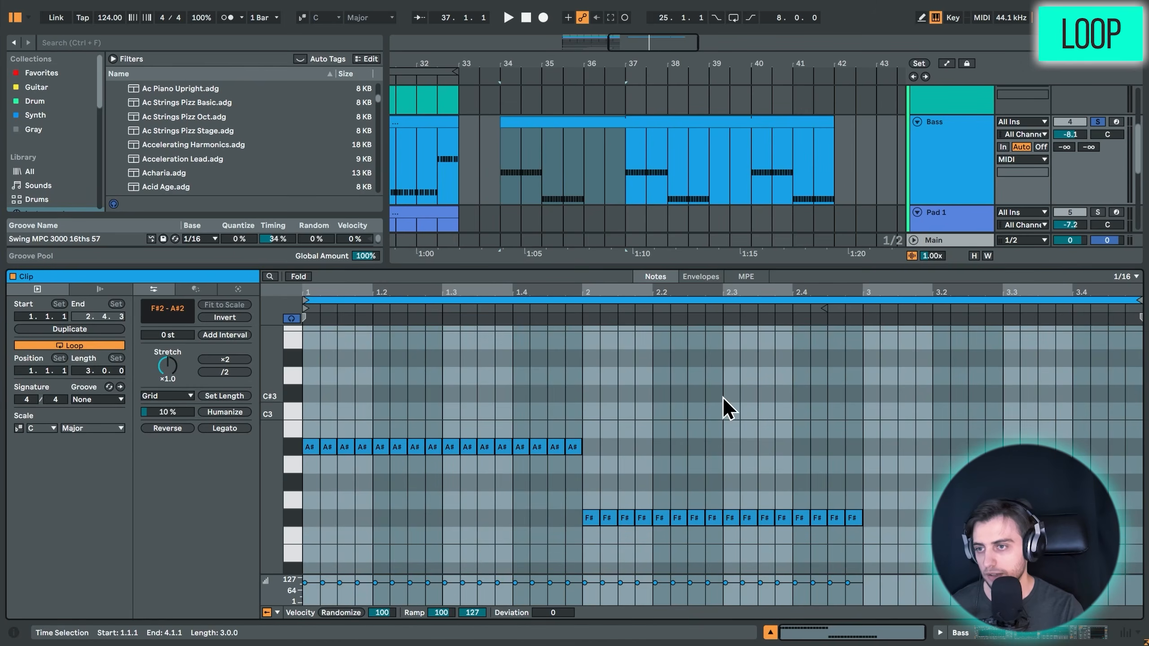
click(822, 396)
drag(861, 389, 325, 353)
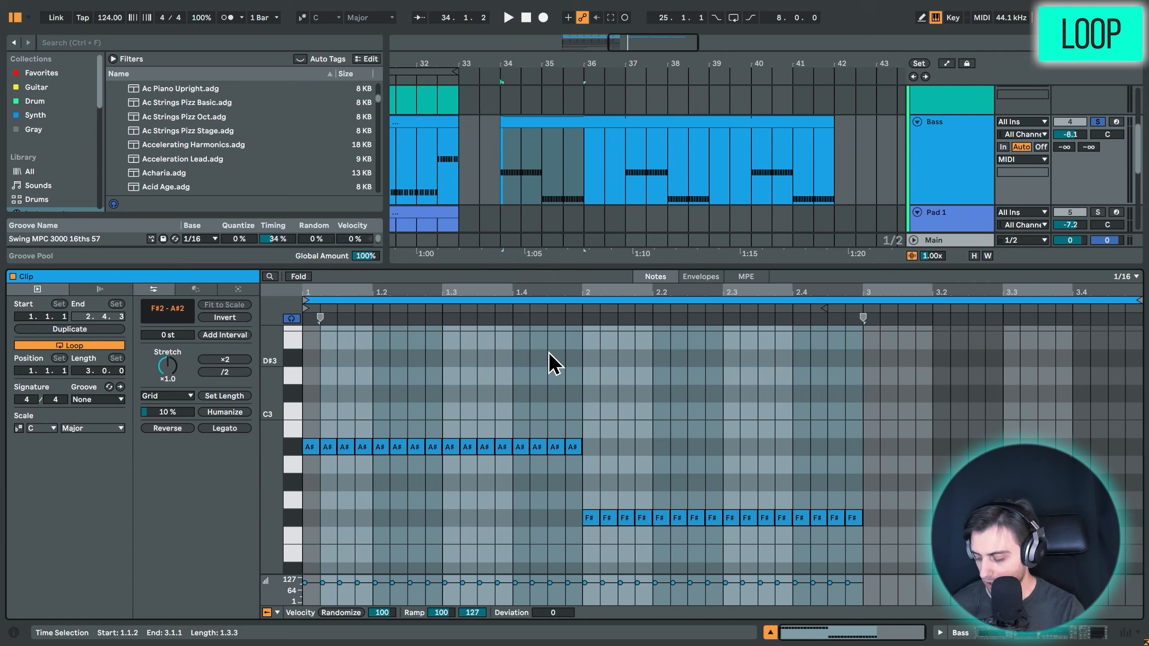
key(ctrl+l)
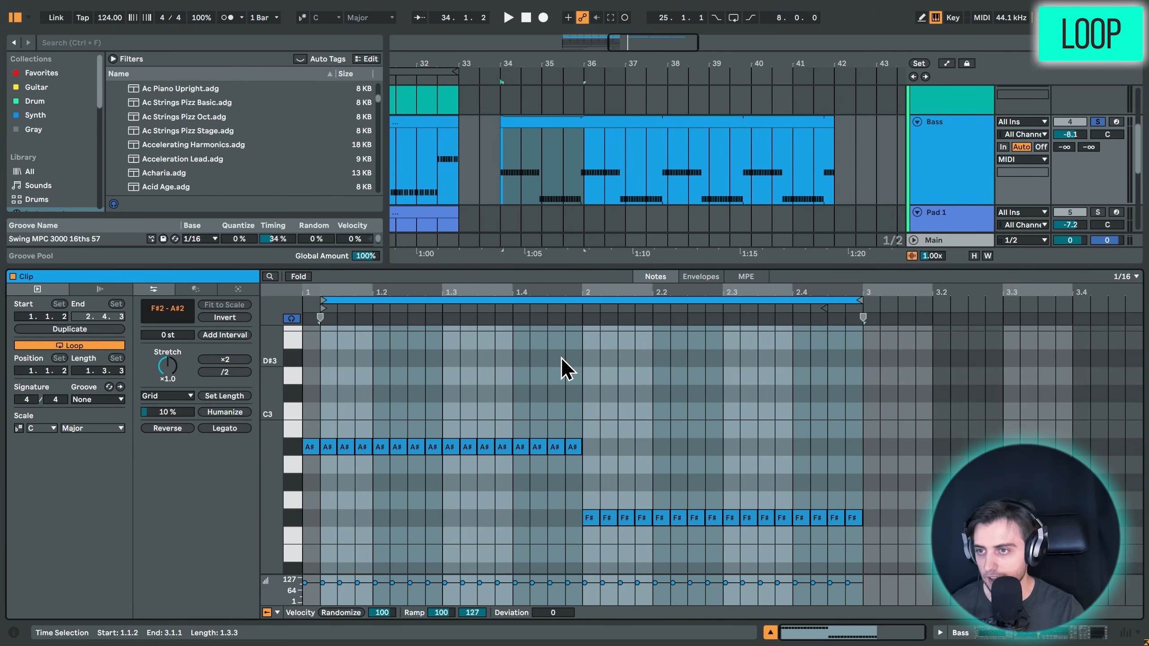
mouse_move(519, 293)
mouse_down()
mouse_move(519, 348)
mouse_move(520, 290)
mouse_up()
click(336, 303)
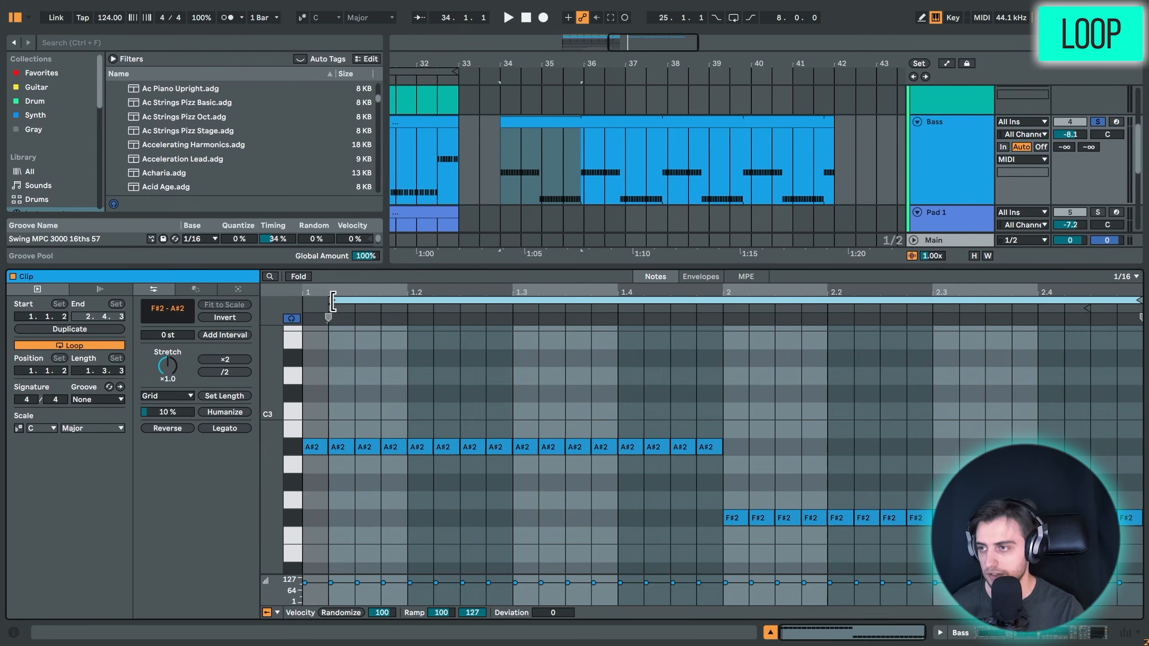
key(ctrl+z)
Shorten all notes in the looped Bass clip slightly, leaving small gaps between them like the A#2 notes in the earlier Bass clip.
click(410, 121)
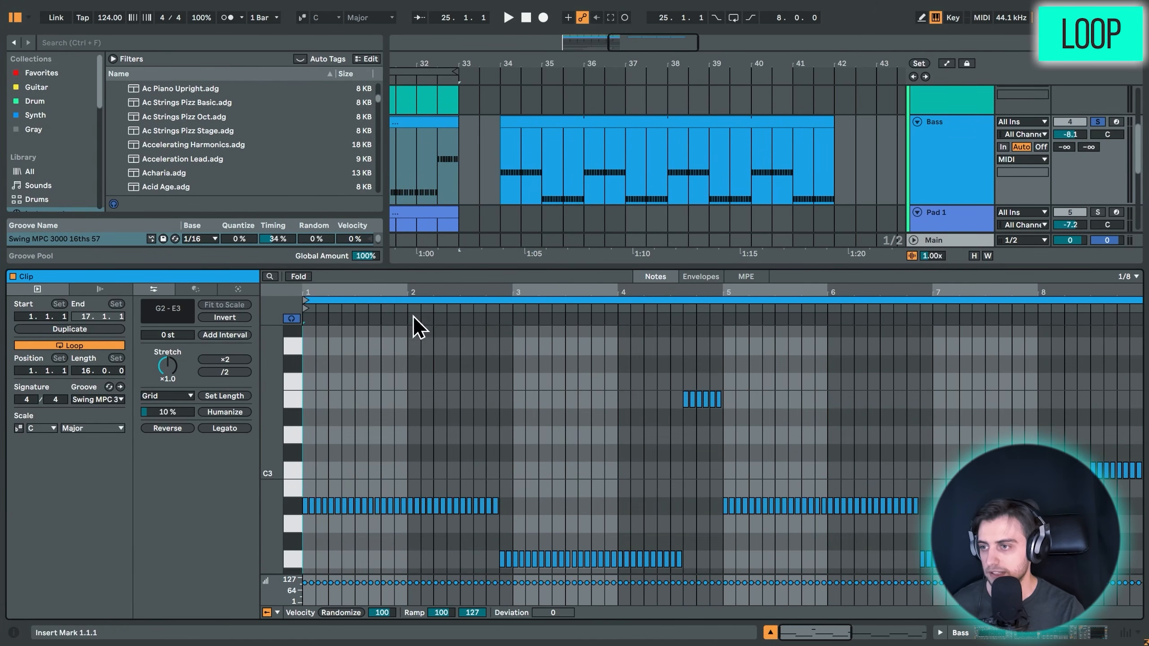
drag(358, 295, 351, 311)
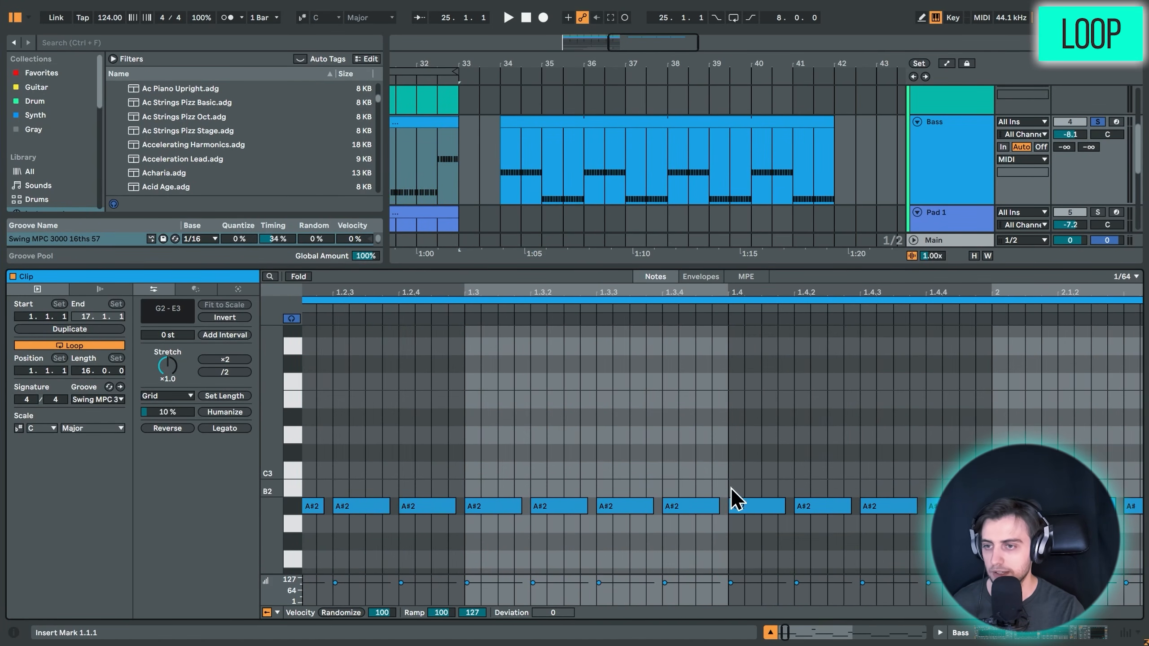
click(610, 202)
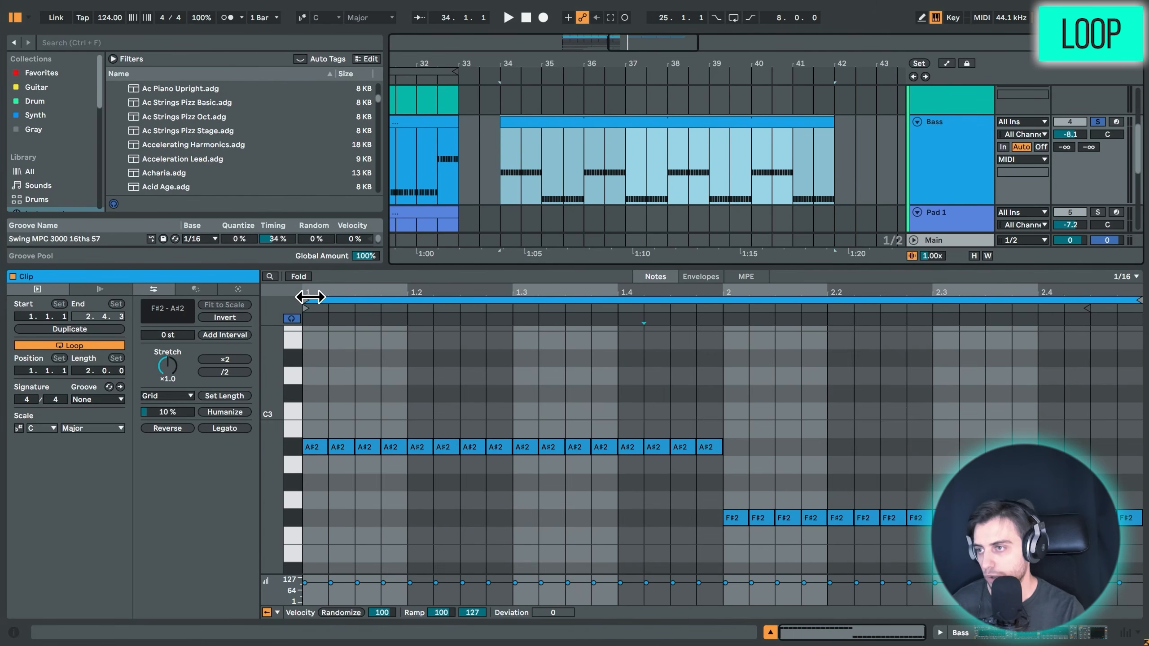
drag(312, 294, 351, 330)
drag(373, 453, 367, 448)
drag(402, 288, 341, 295)
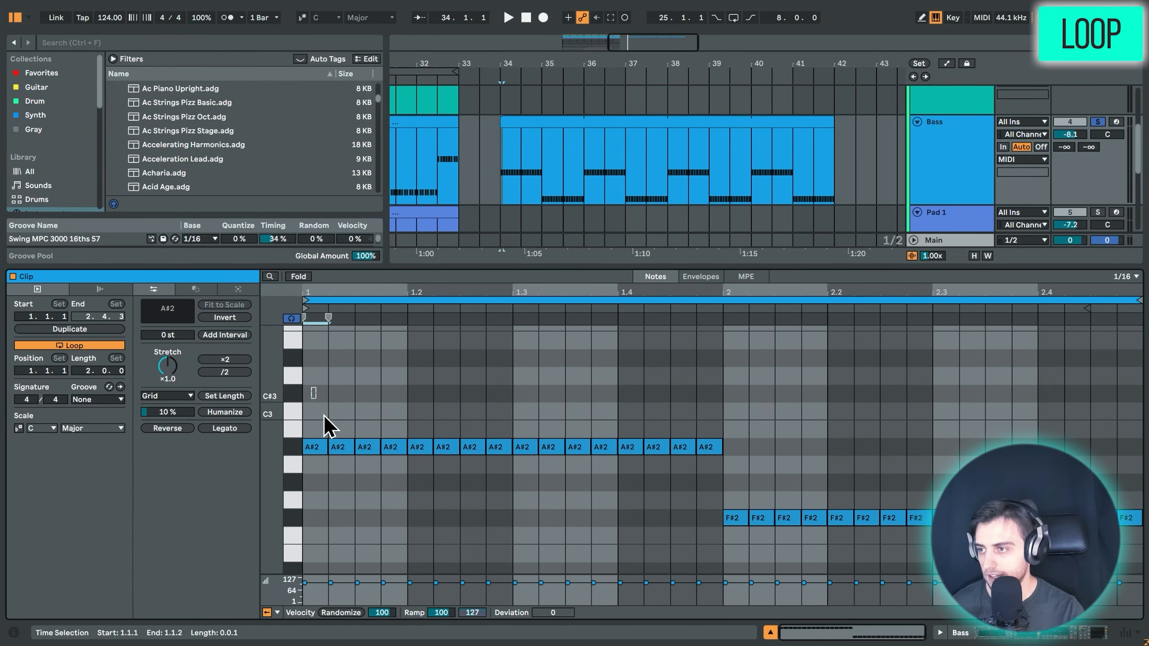
key(ctrl+a)
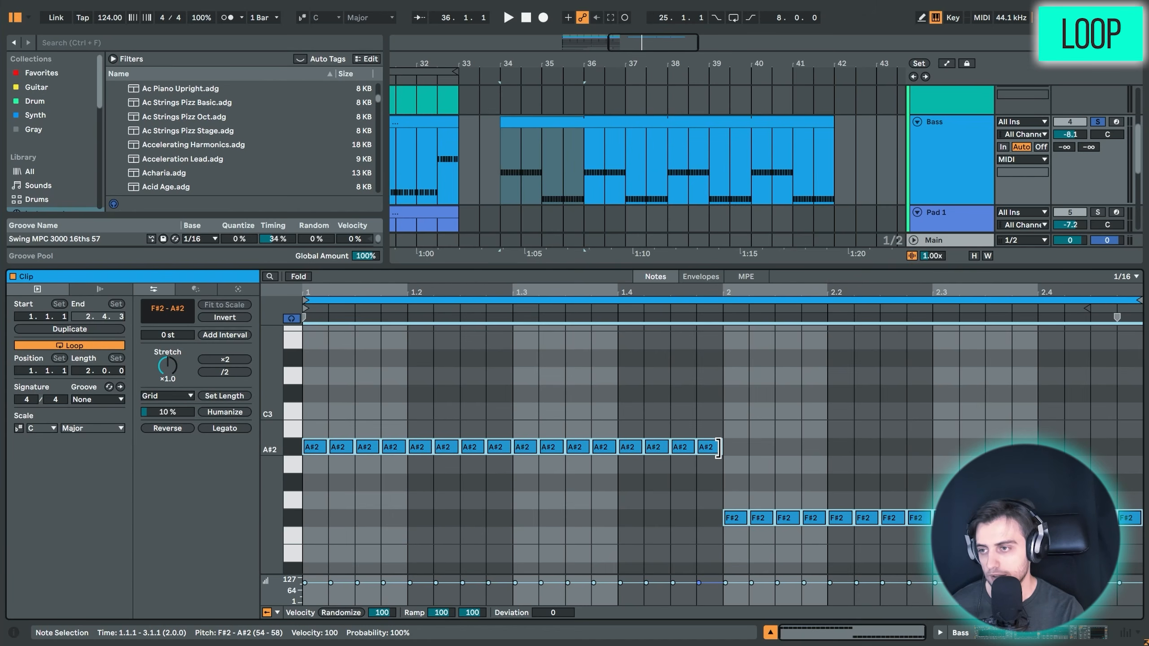
mouse_move(719, 446)
mouse_down()
mouse_move(707, 453)
mouse_move(718, 458)
mouse_up()
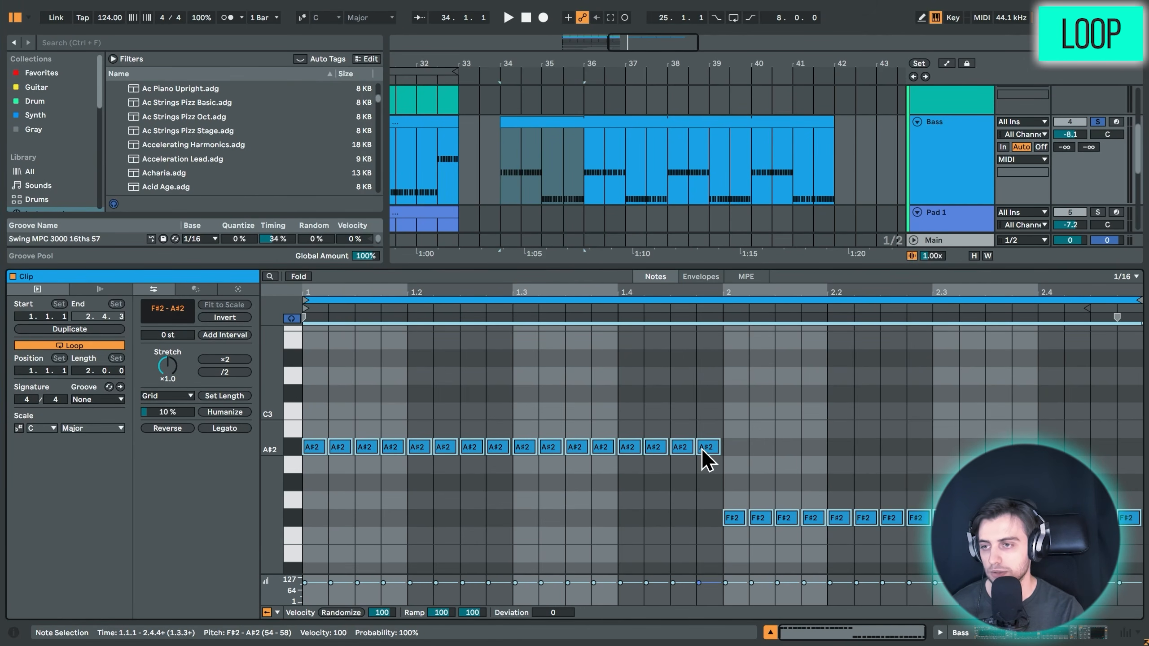
mouse_move(701, 447)
mouse_down()
mouse_move(701, 389)
mouse_move(708, 459)
mouse_up()
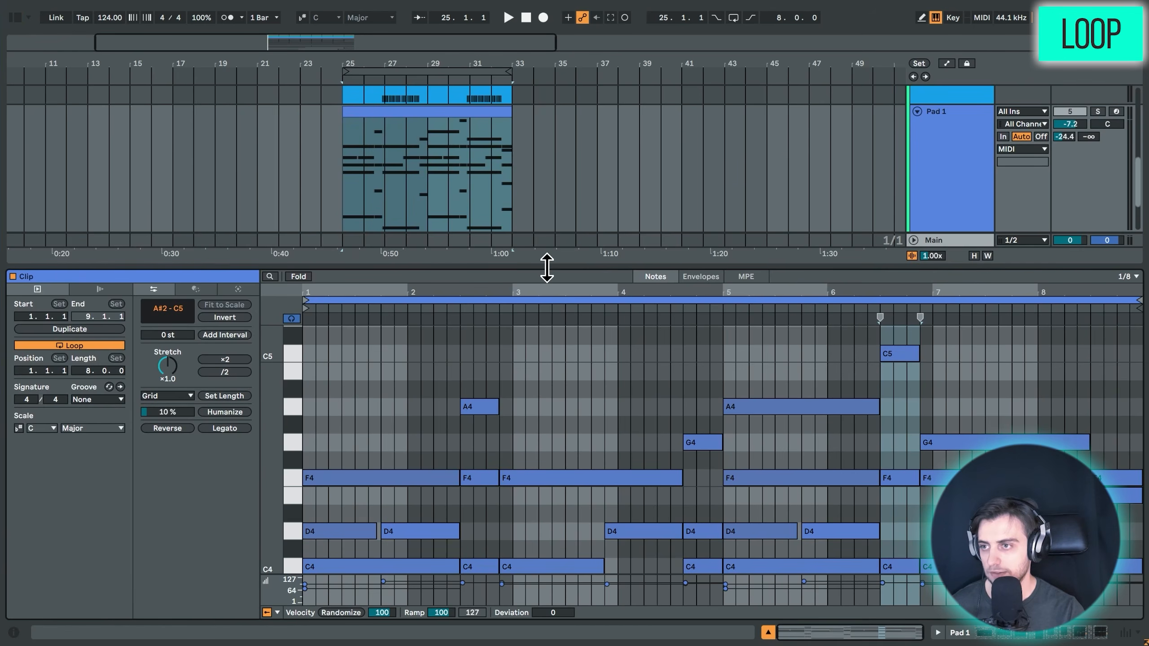
Enlarge the note editor for the Pad 1 clip, and play the clip with its track soloed.
drag(546, 267, 546, 184)
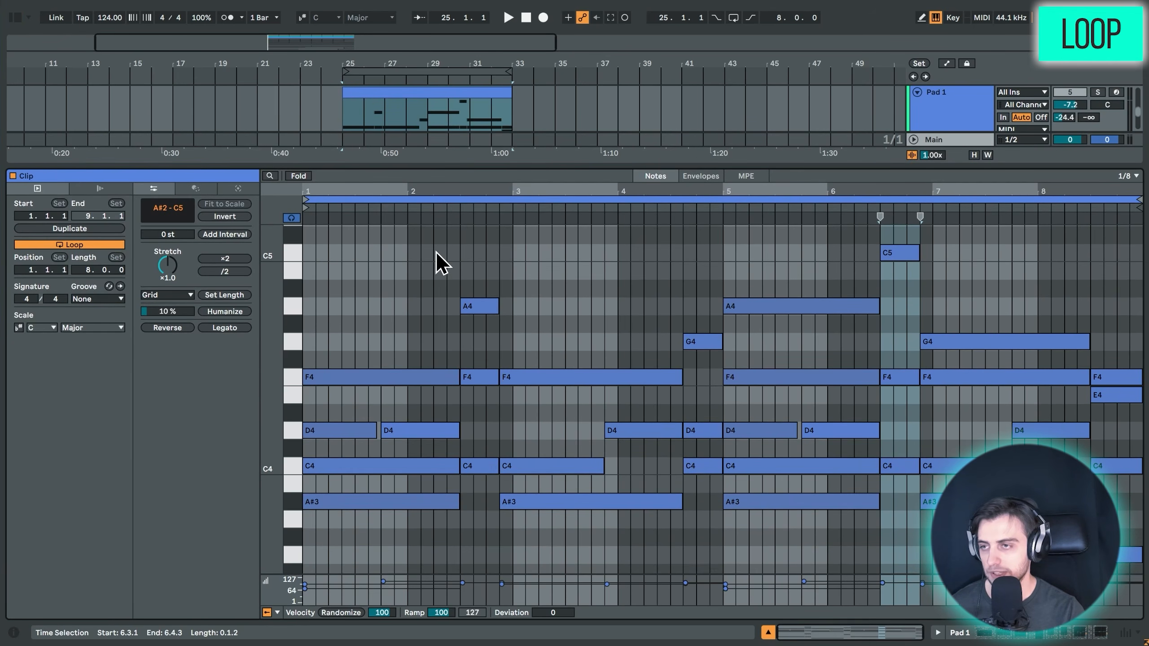
click(1097, 92)
key(space)
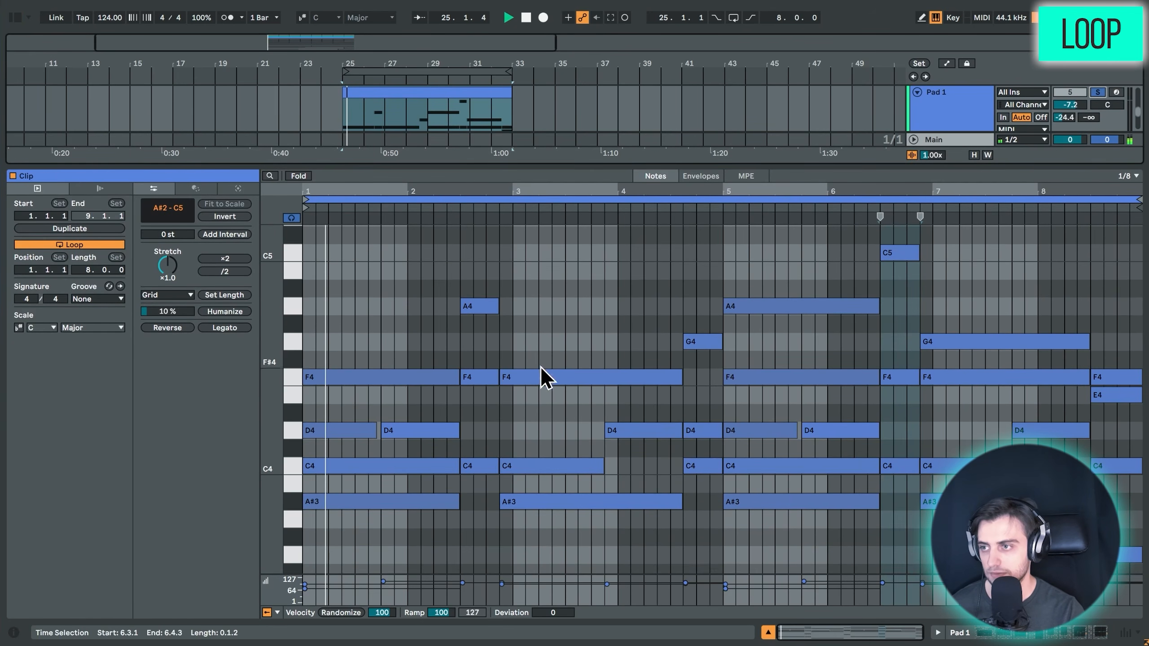
drag(275, 421, 260, 421)
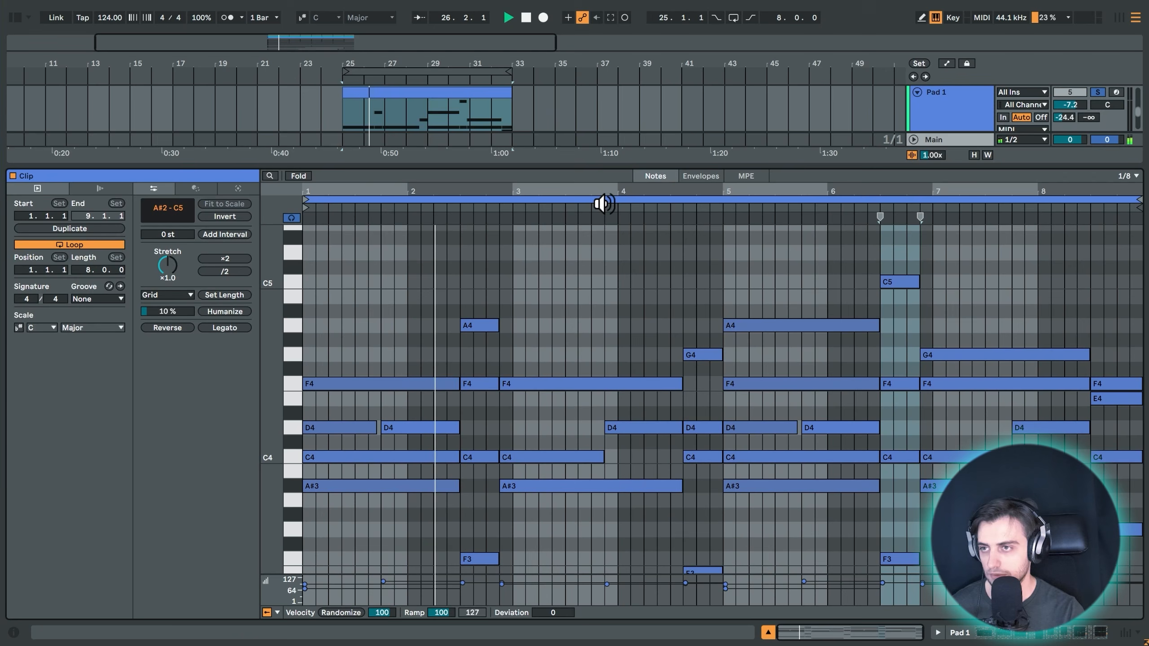
scroll(949, 110, down, 2)
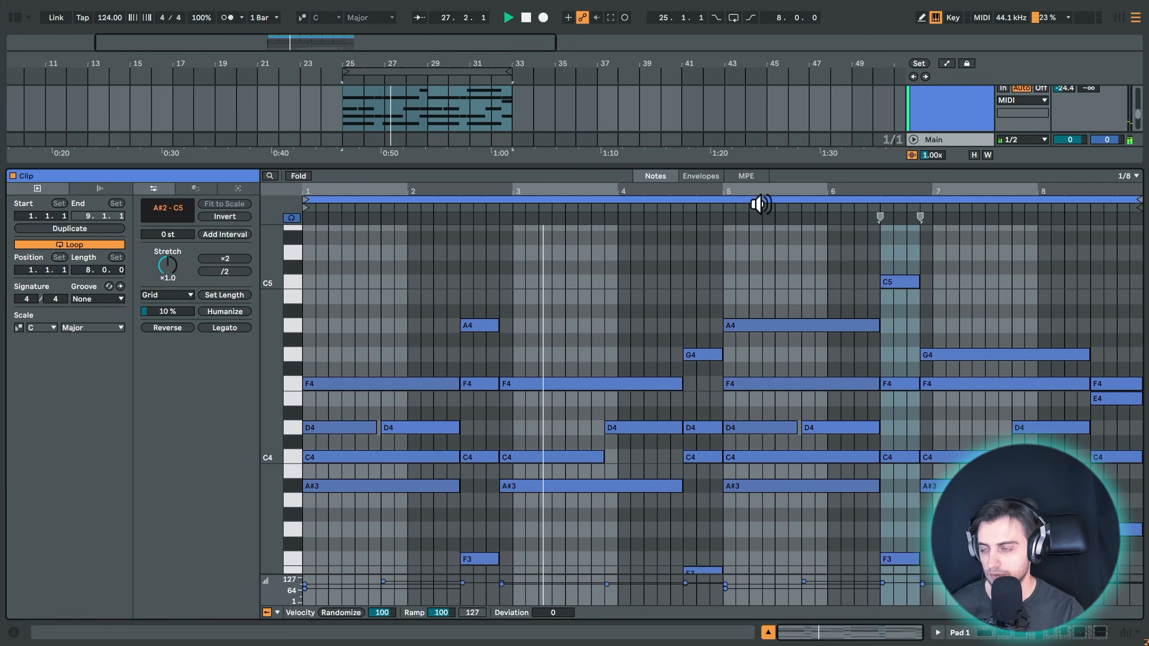
click(351, 115)
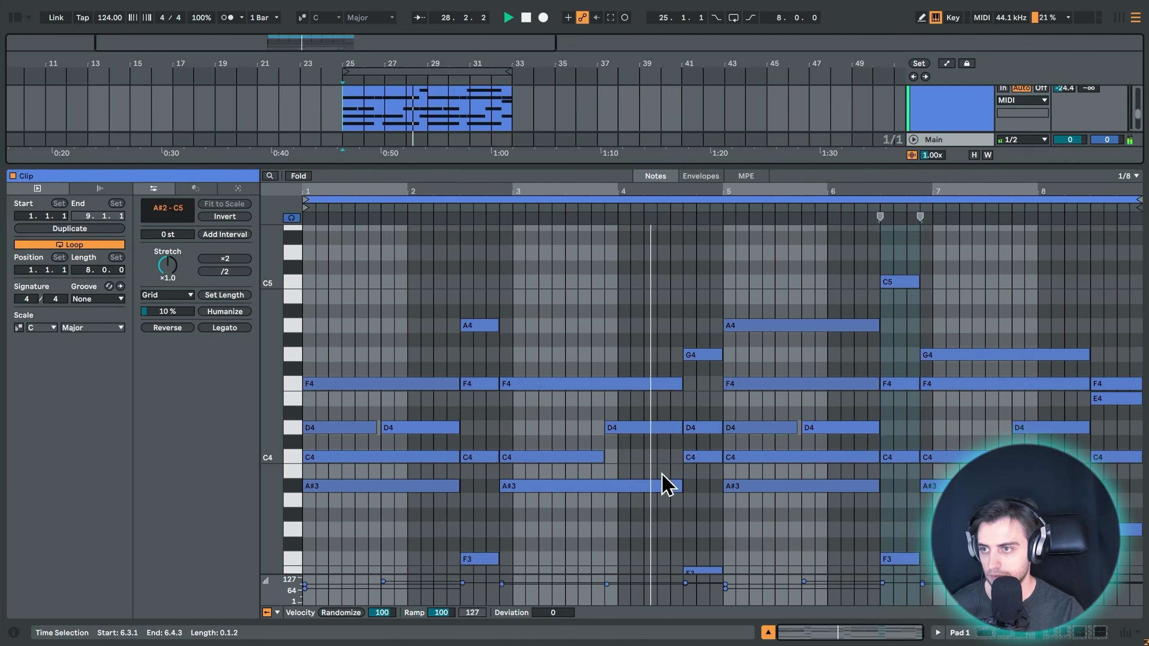
Turn on the F Major scale for the Pad 1 clip, and limit the note editor to notes in that scale.
scroll(612, 479, down, 1)
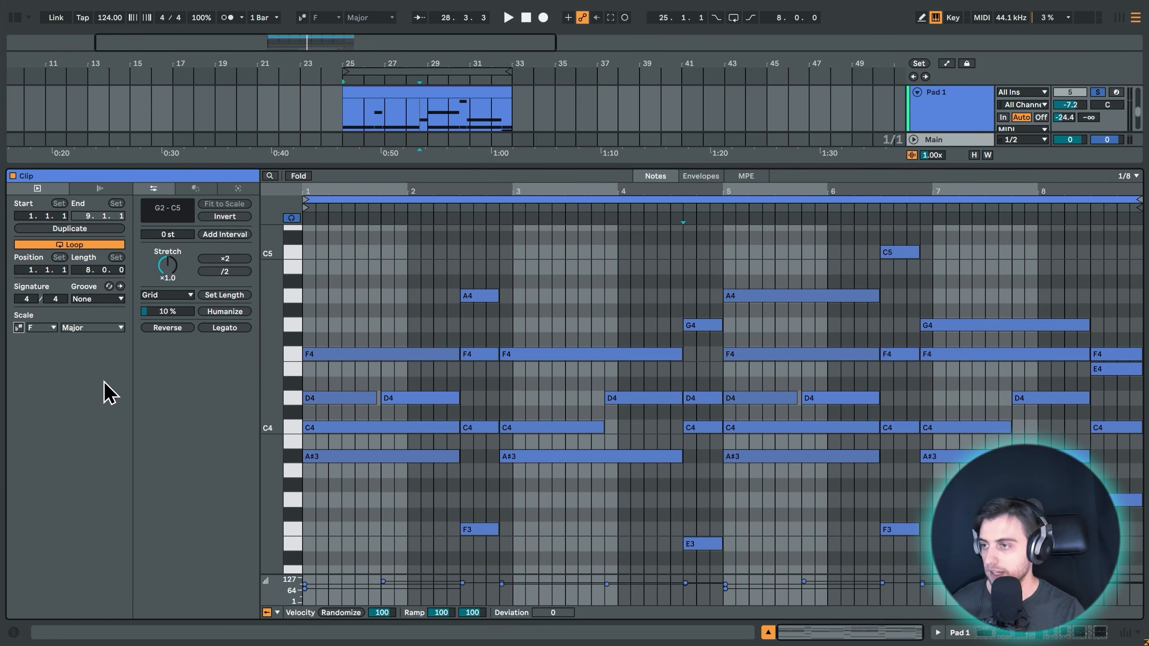
click(19, 327)
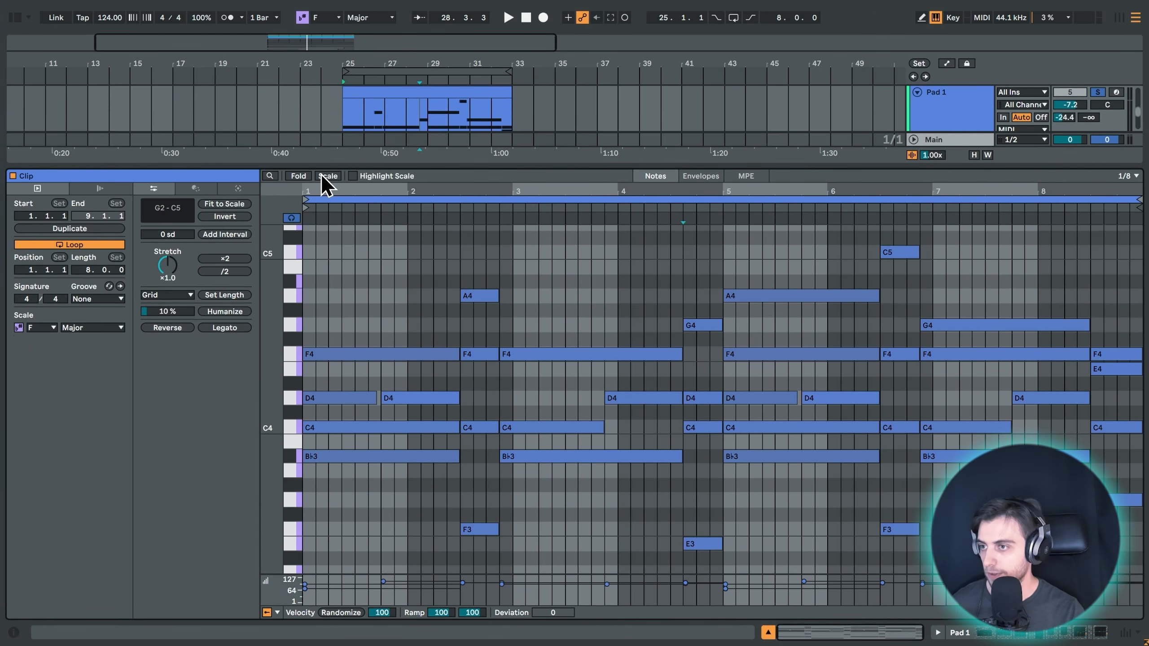
click(326, 175)
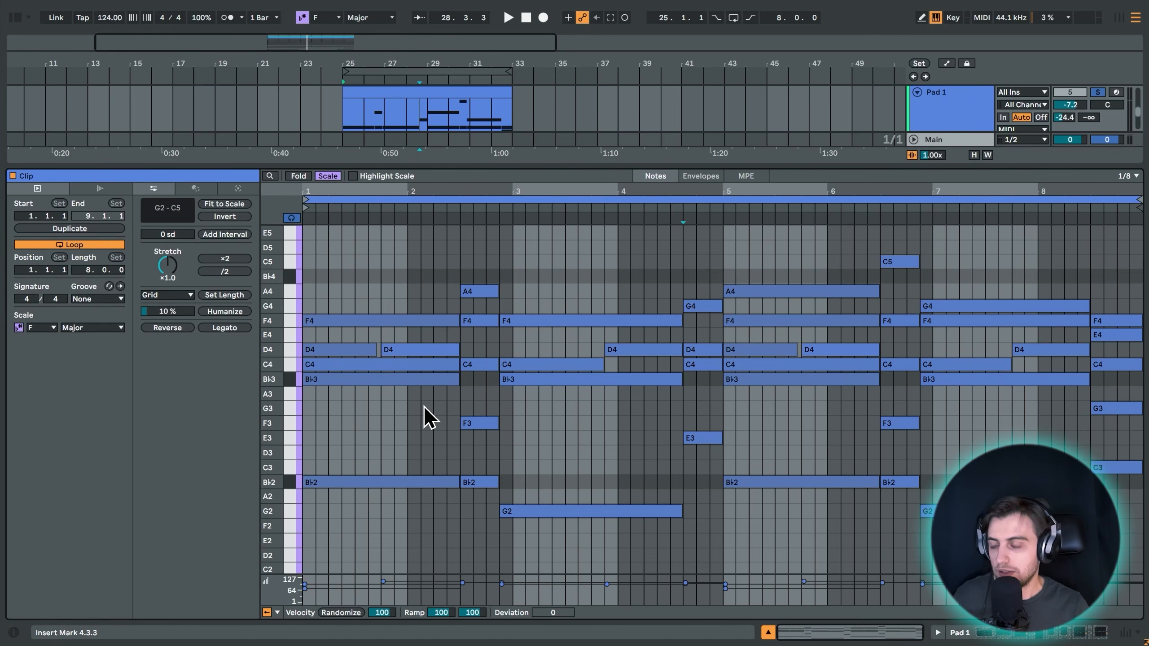
scroll(429, 416, up, 3)
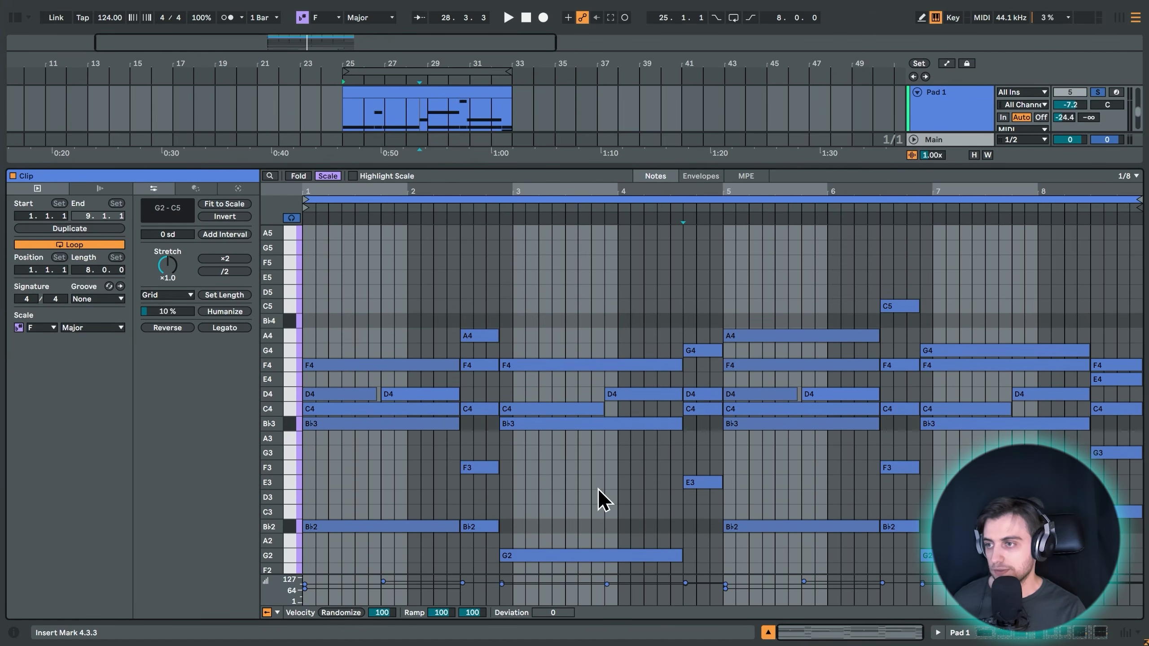
Transpose the Pad 1 clip's first F4 note up an octave to F5 and back down to F4, twice.
click(333, 365)
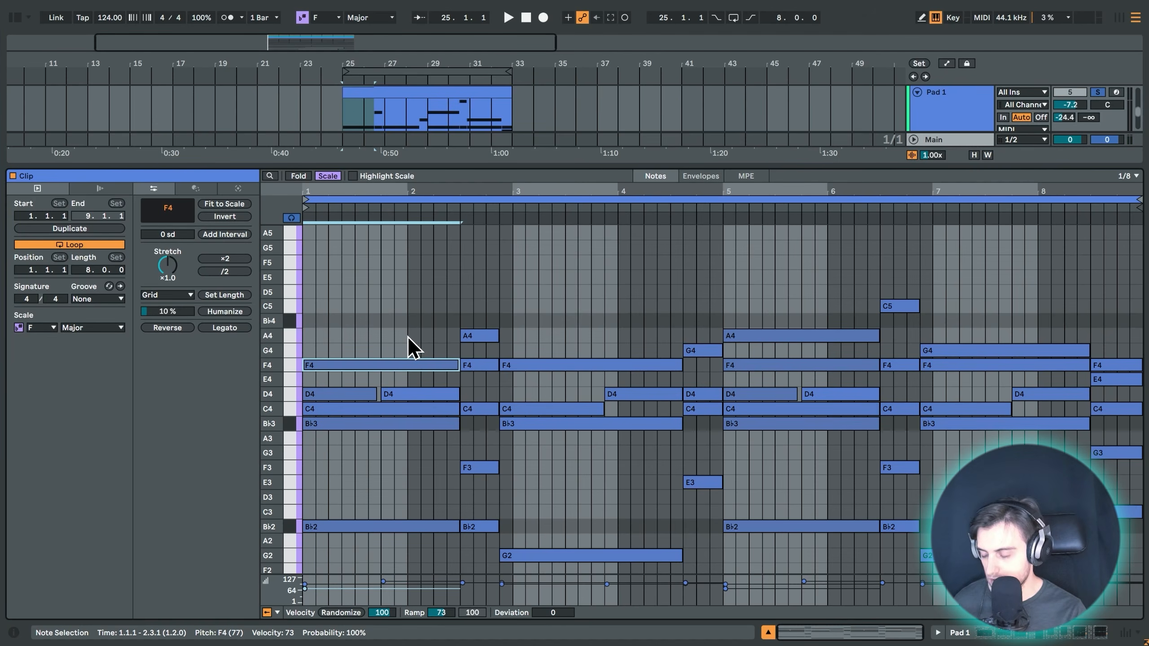
key(shift+Up)
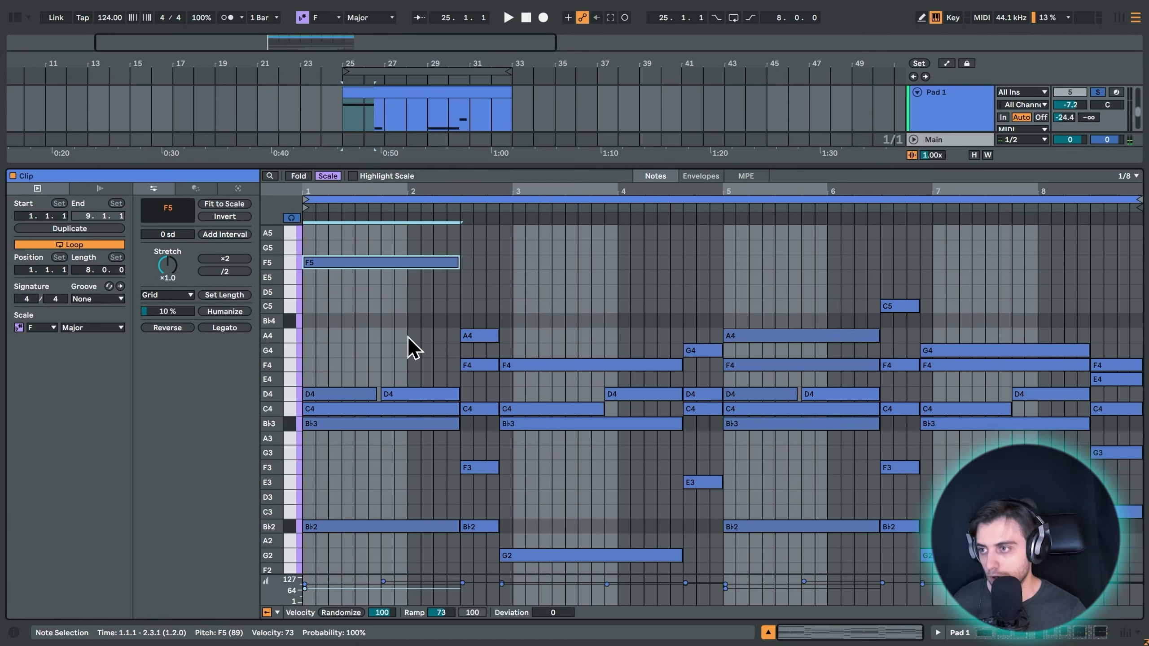
key(shift+Down)
key(shift+Up)
key(shift+Down)
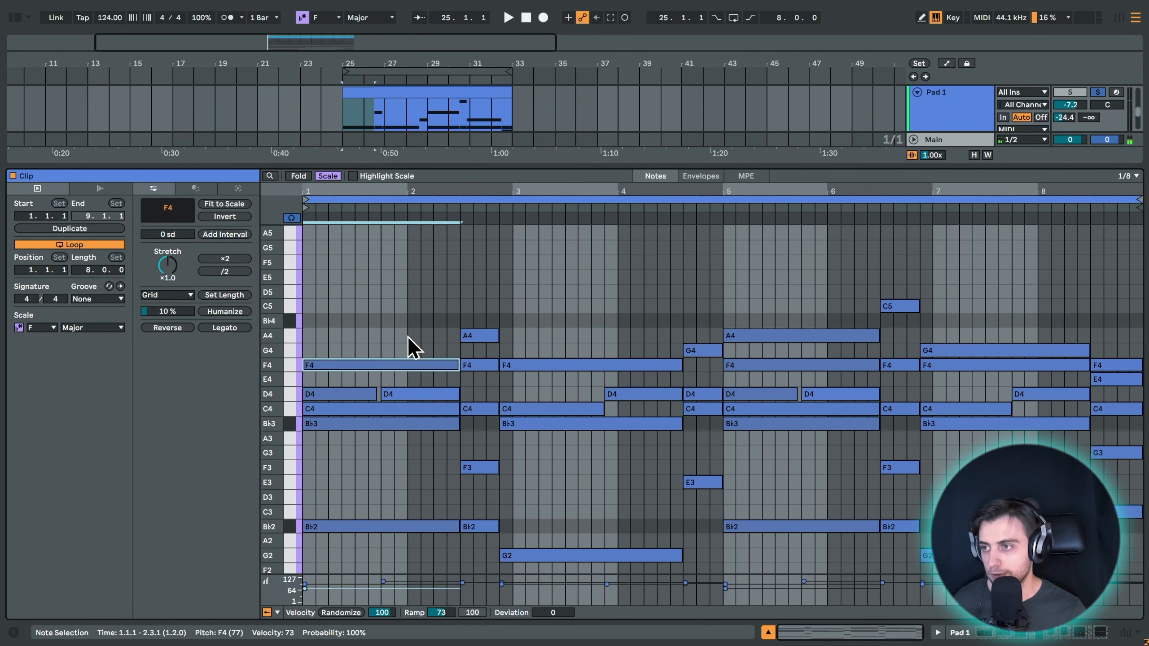
Transpose the Pad 1 clip's G2 note starting at 2.4.3 down an octave to G1.
scroll(409, 349, down, 6)
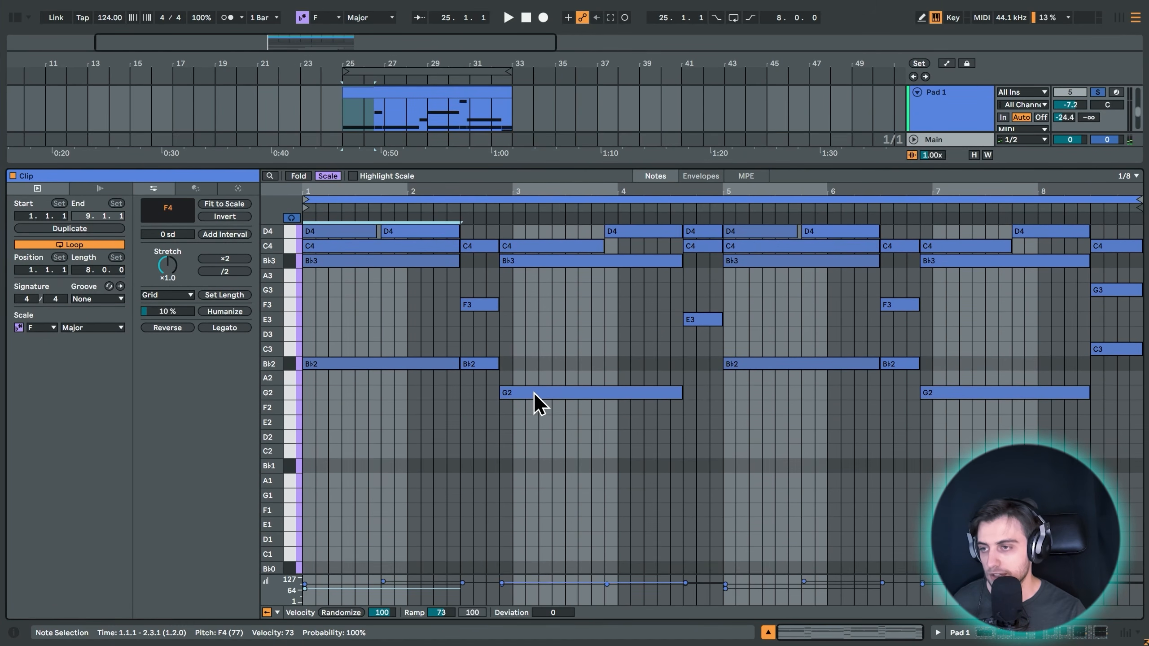
click(534, 394)
scroll(540, 394, up, 2)
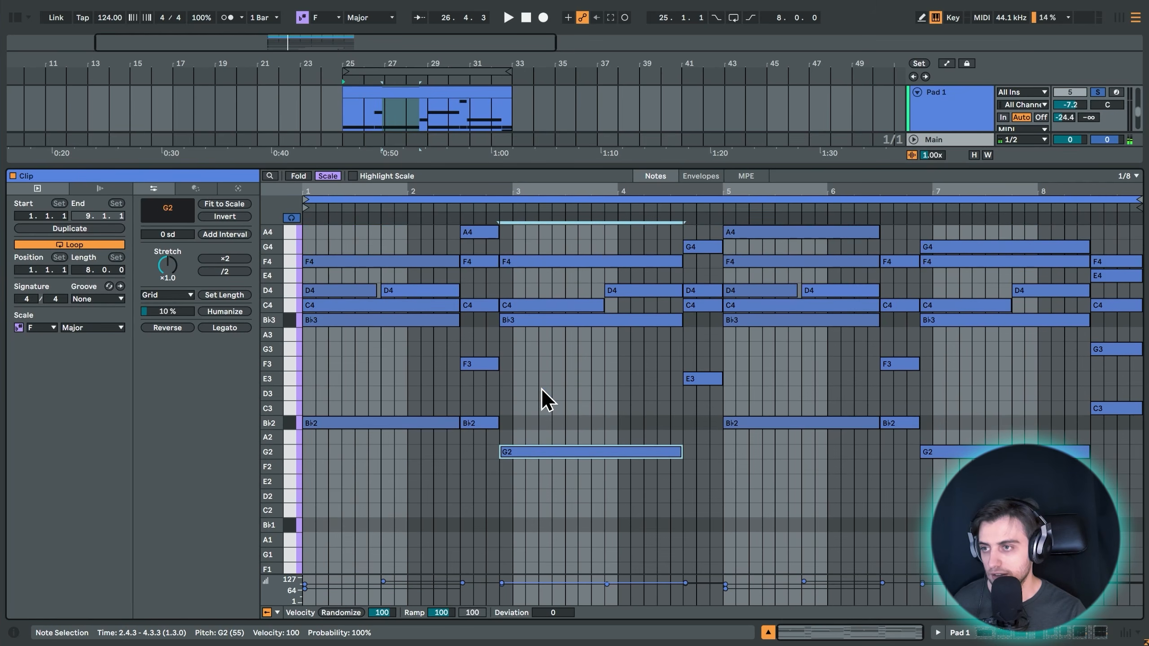
key(shift+Down)
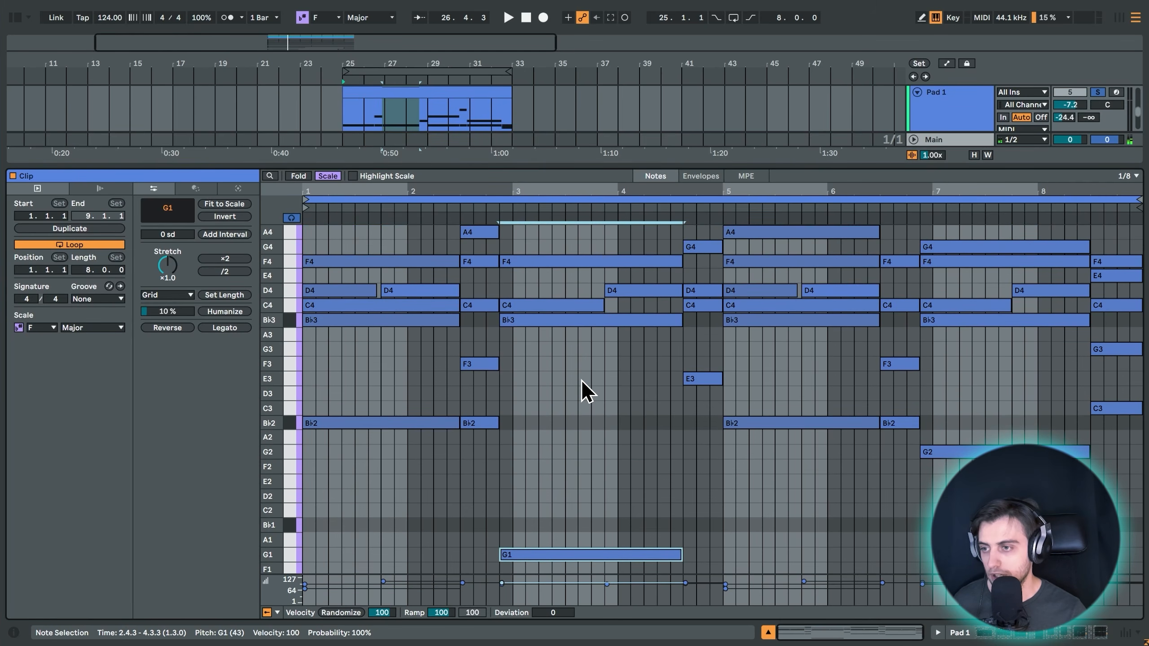
Transpose the selected G1 note starting at 2.4.3 back up an octave to G2.
key(shift+Up)
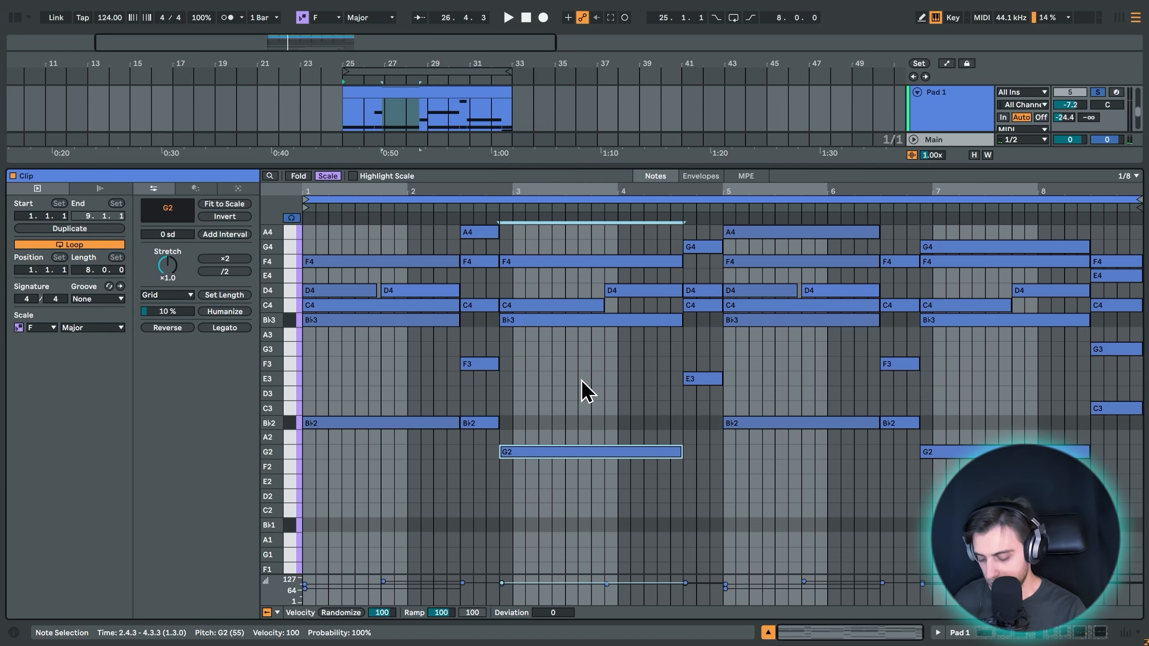
Insert an empty one-bar MIDI clip at bar 36 on the Pad 1 track, and draw an F2 note spanning the whole bar.
scroll(584, 390, up, 2)
right_click(586, 99)
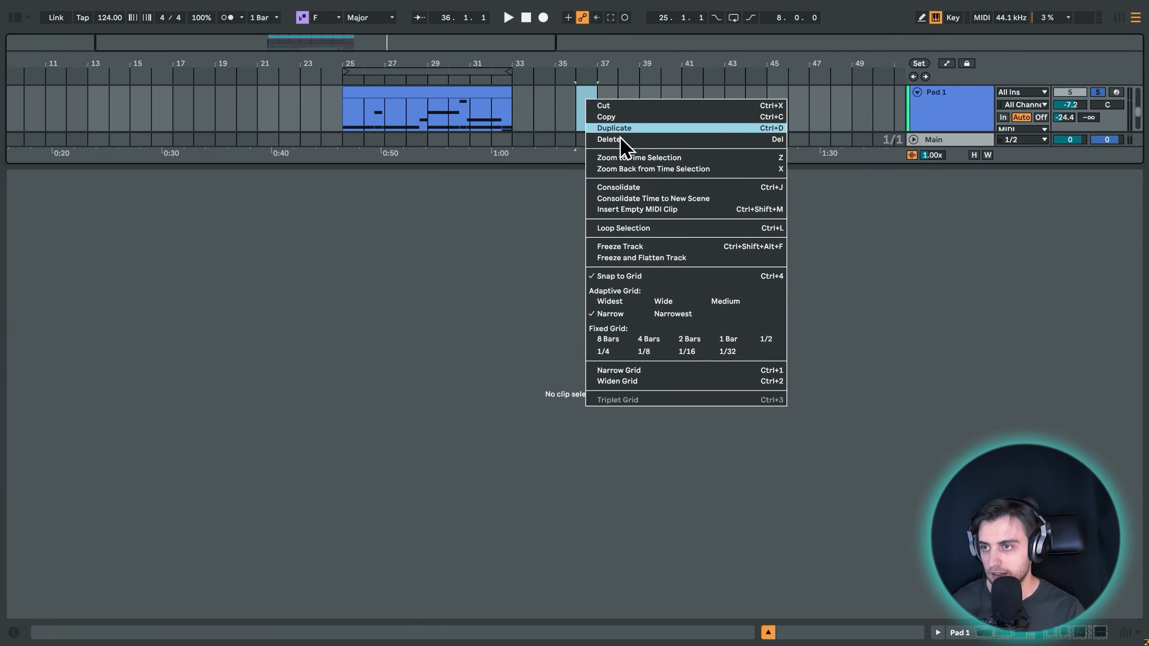
click(633, 211)
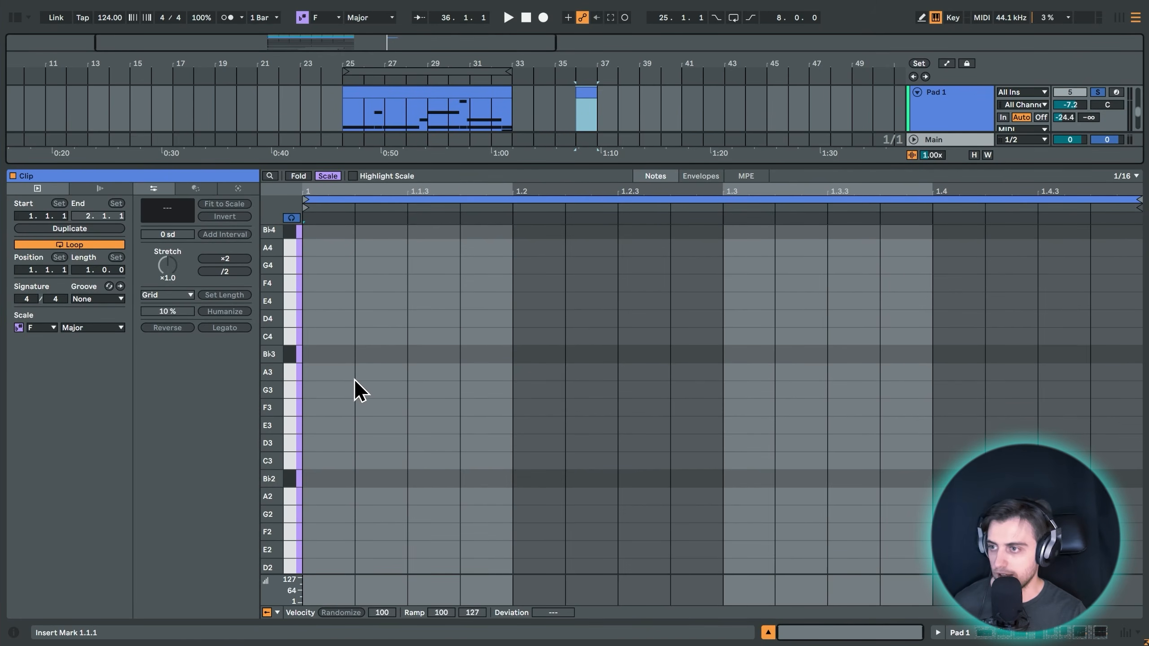
key(b)
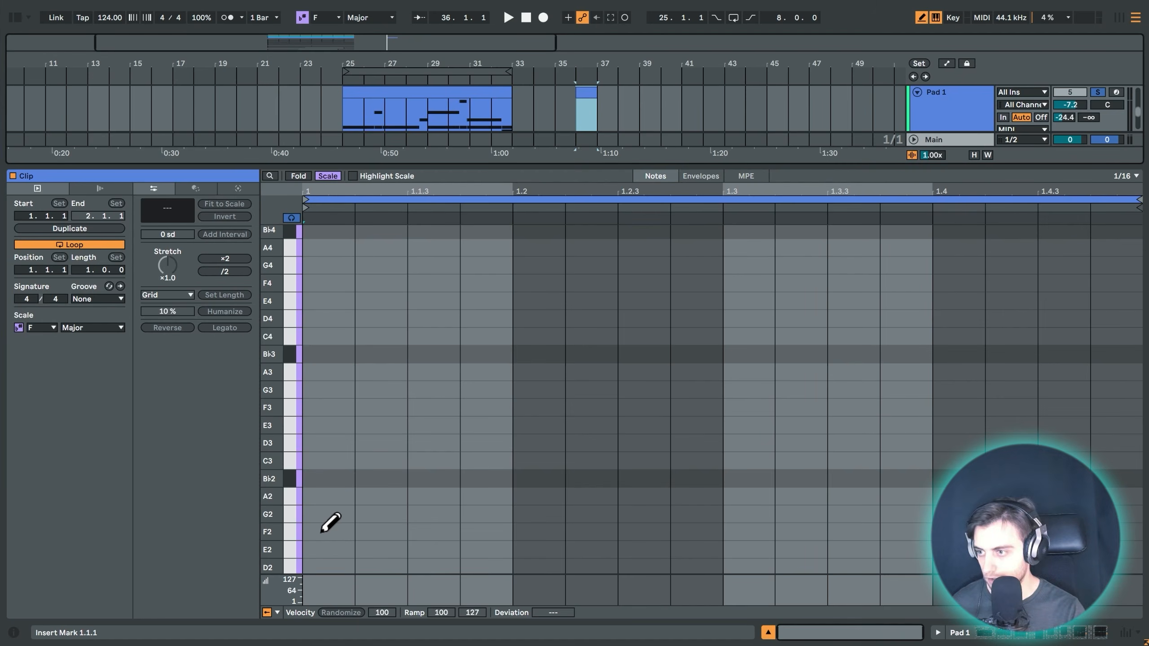
click(321, 532)
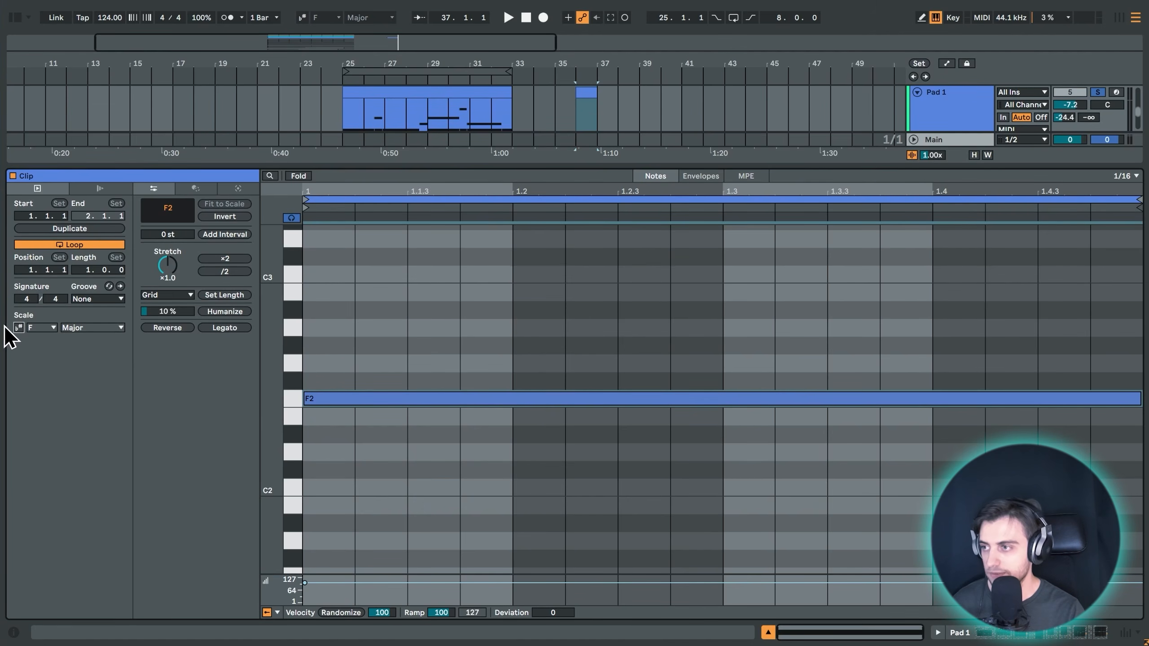
Turn on the F Major scale for the new one-bar clip, and limit the note editor to notes in that scale.
click(20, 328)
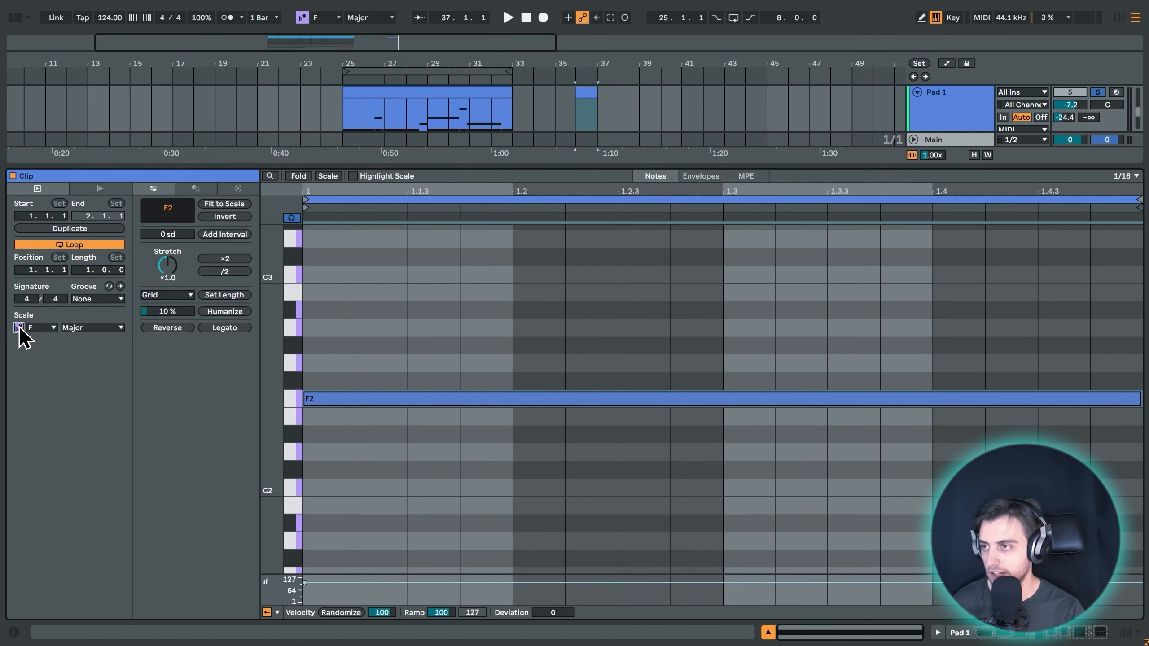
click(326, 176)
click(326, 176)
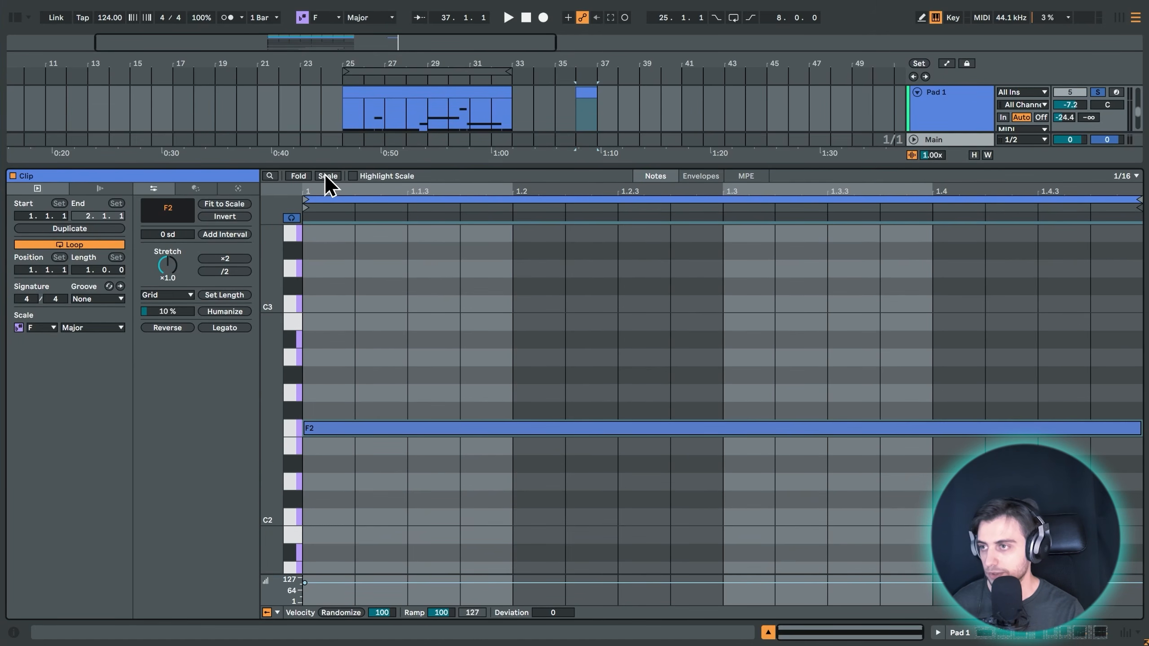
click(327, 176)
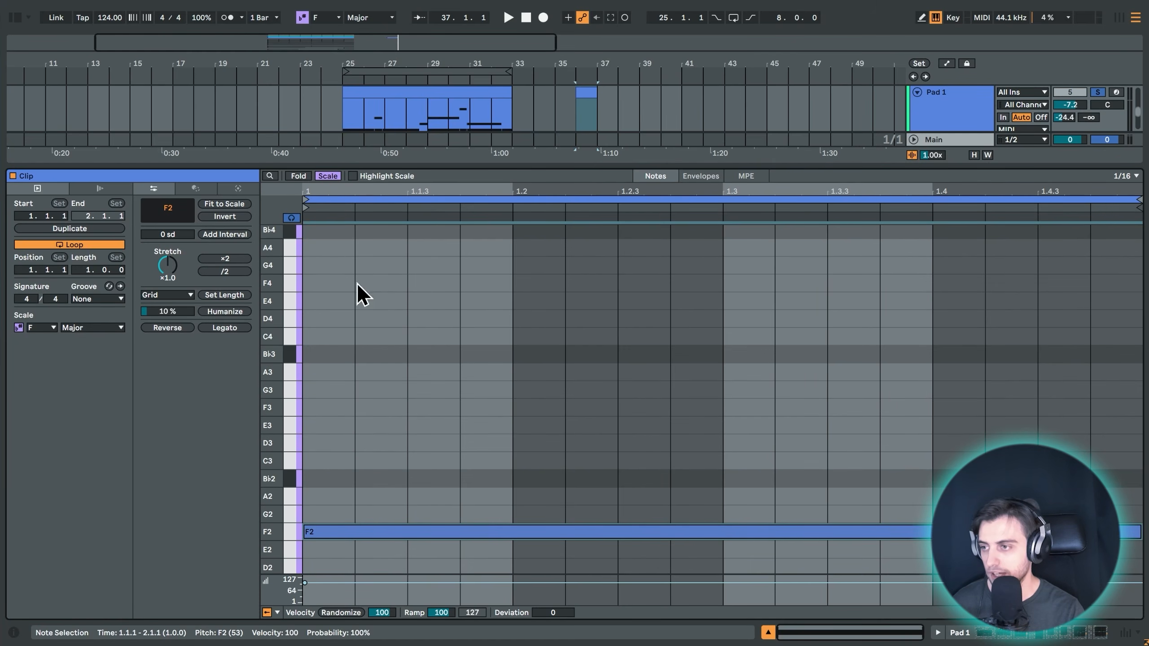
Select the F2 note in the one-bar clip, and turn the clip's scale off and back on.
scroll(358, 326, down, 2)
click(378, 398)
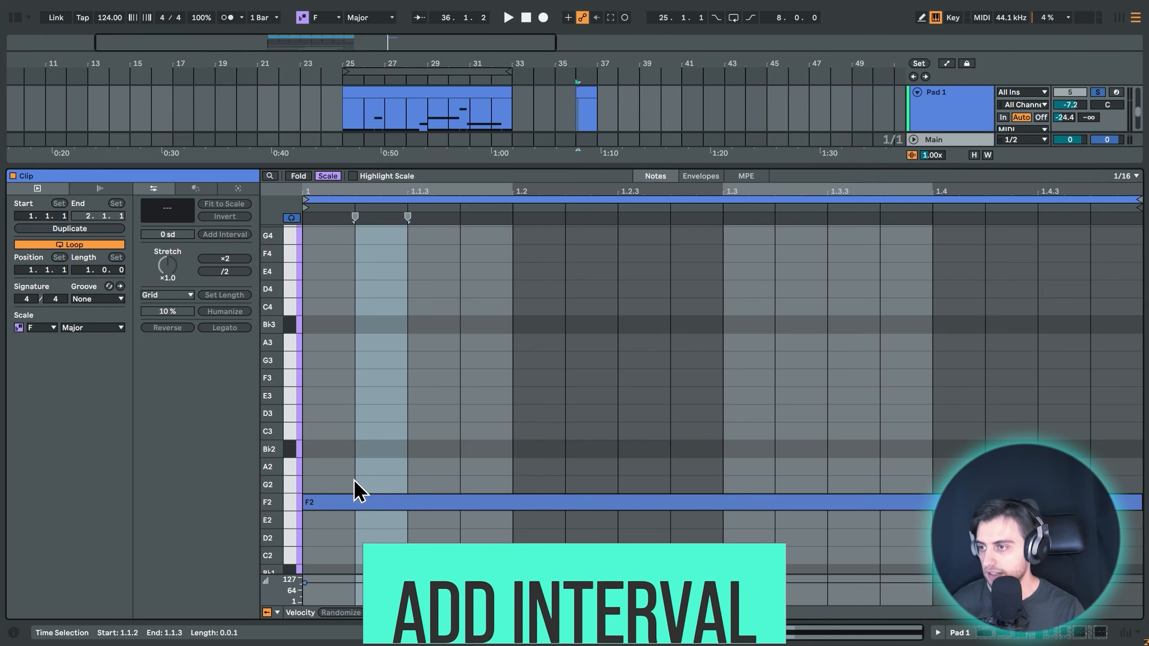
click(344, 501)
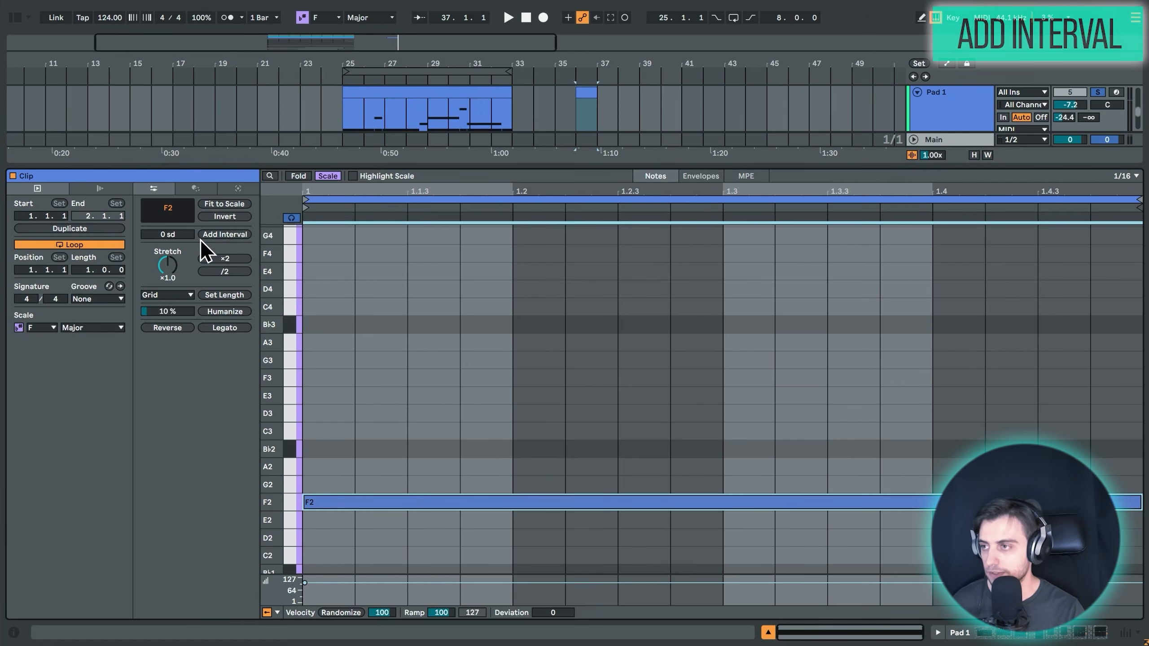
click(18, 327)
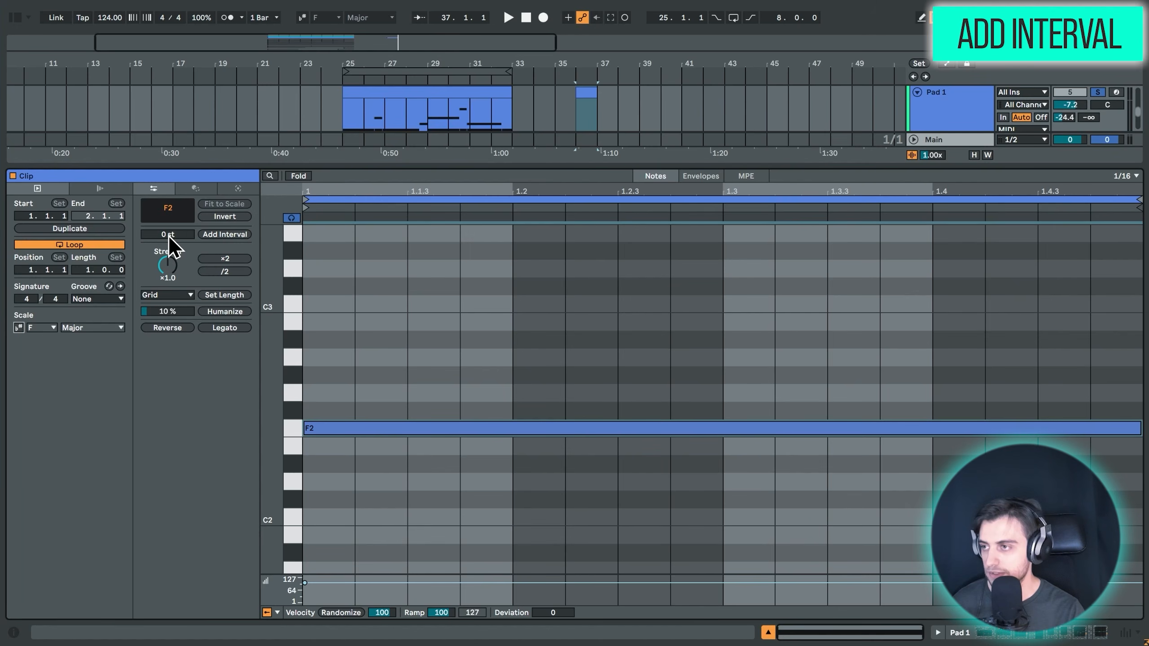
click(19, 327)
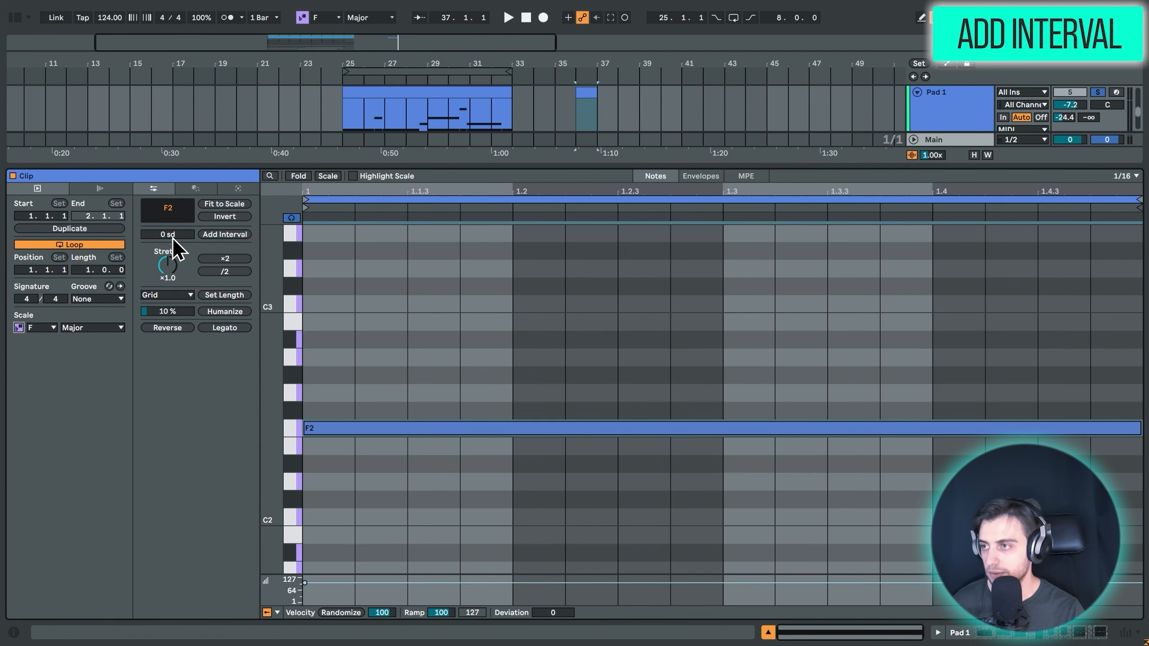
Add an interval of +2 scale degrees to the F2 note, placing an A2 note above it.
click(348, 429)
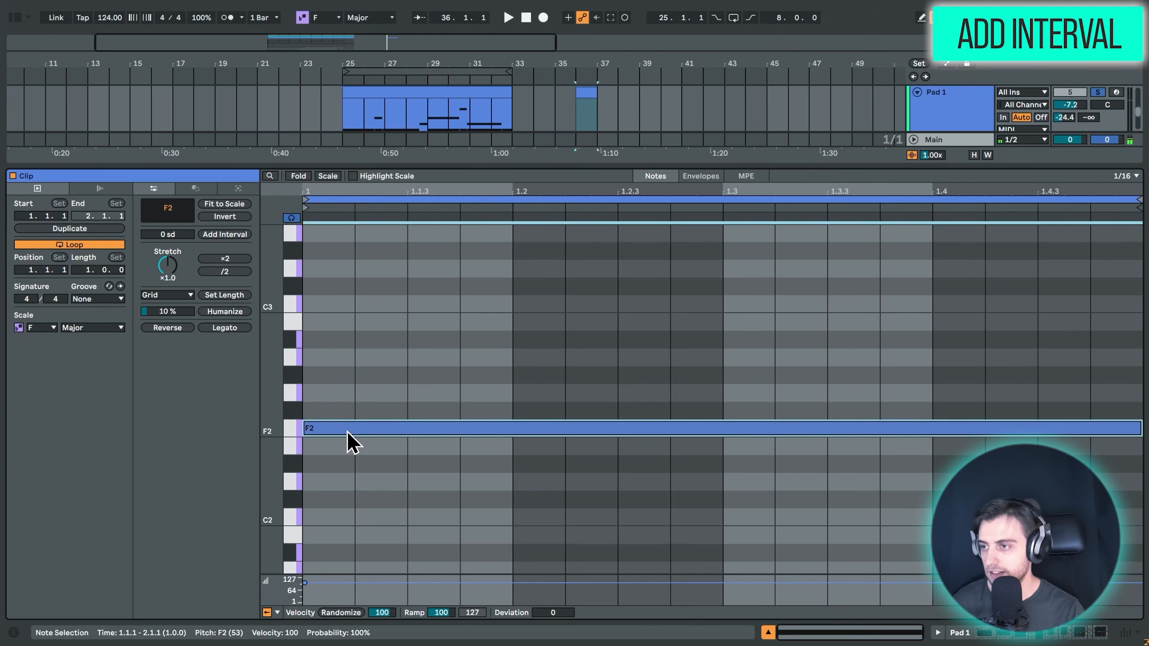
click(172, 231)
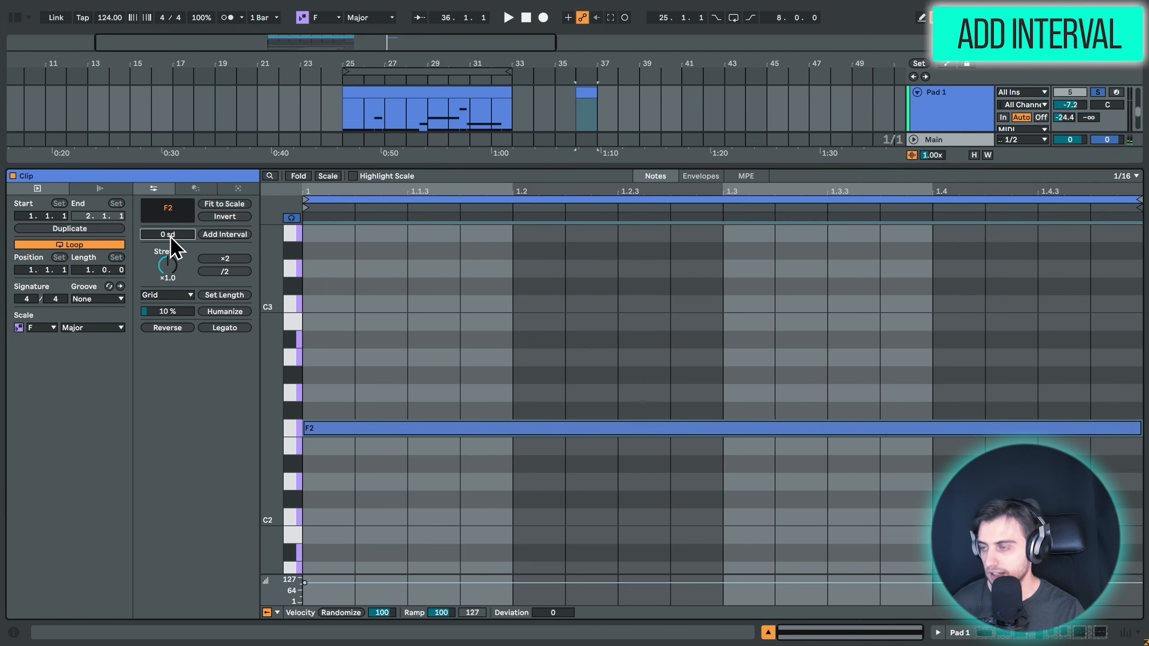
scroll(171, 235, up, 1)
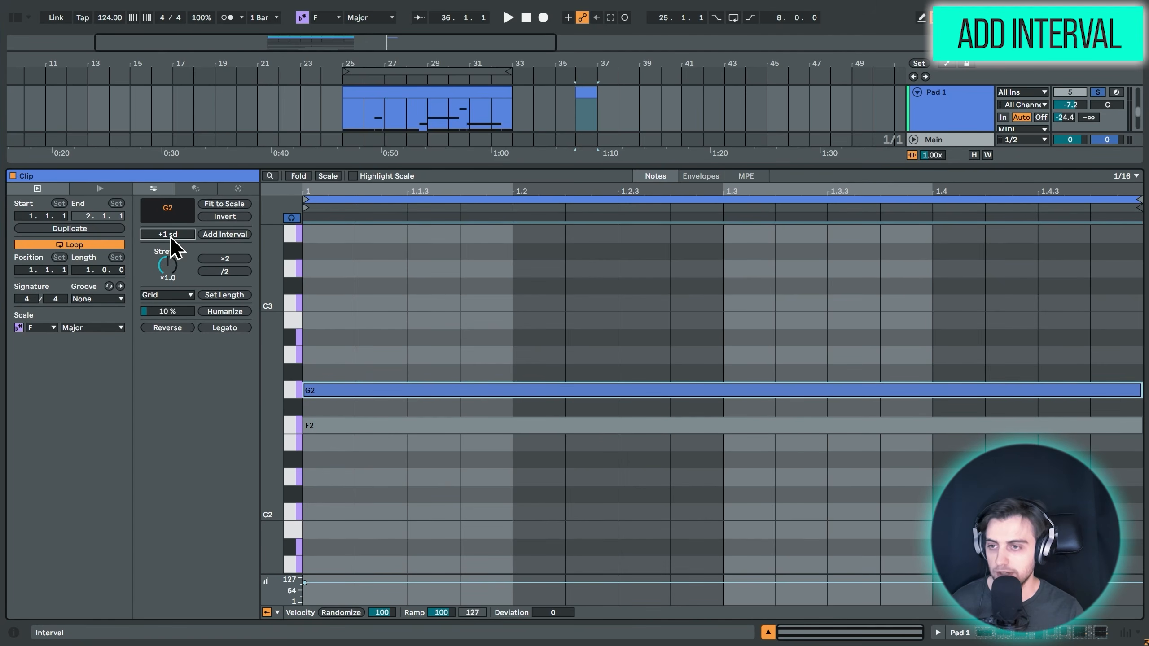
scroll(171, 235, up, 1)
scroll(554, 354, up, 2)
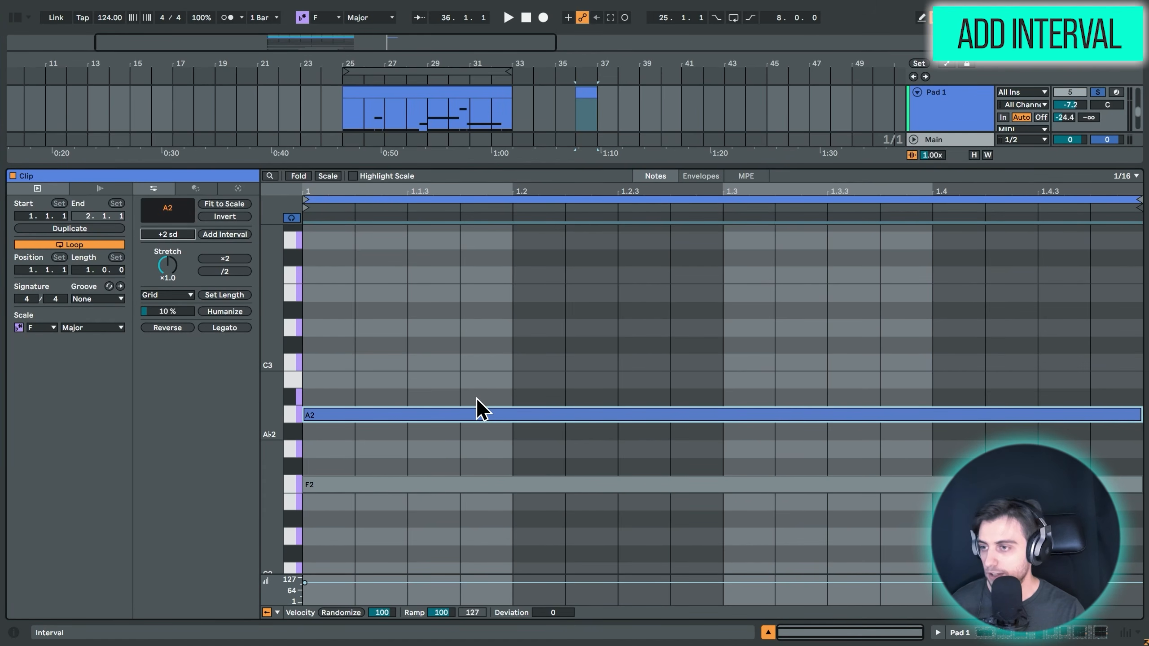
Add an interval of +2 scale degrees to the A2 note, placing a C3 note above it.
click(388, 400)
click(389, 412)
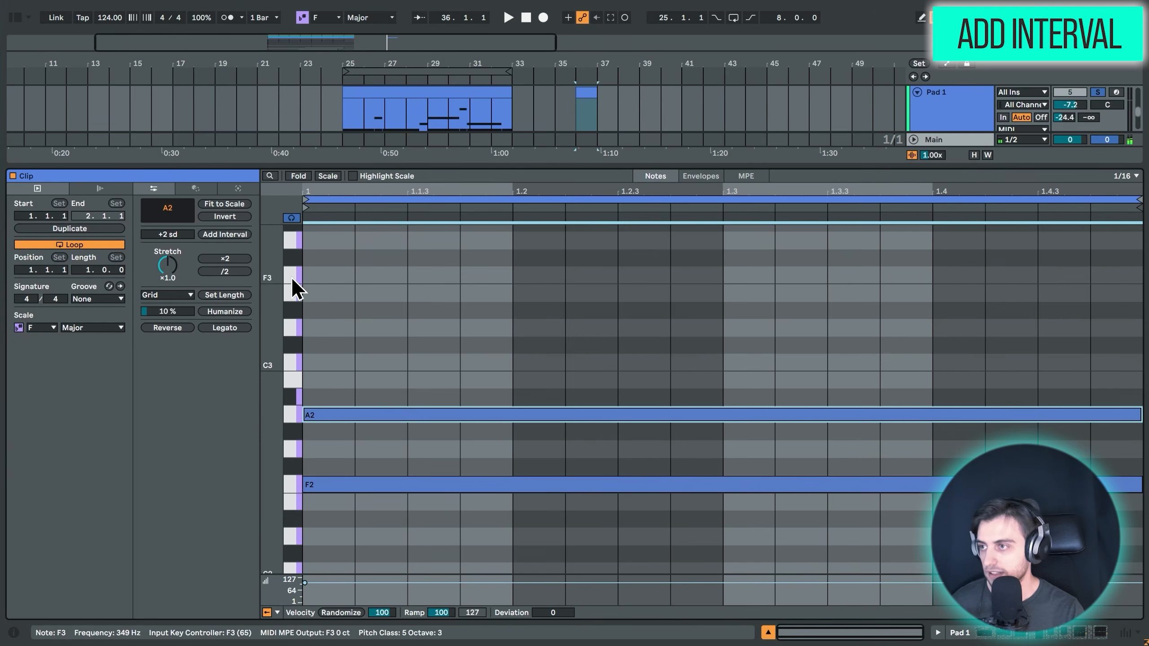
click(229, 236)
click(413, 335)
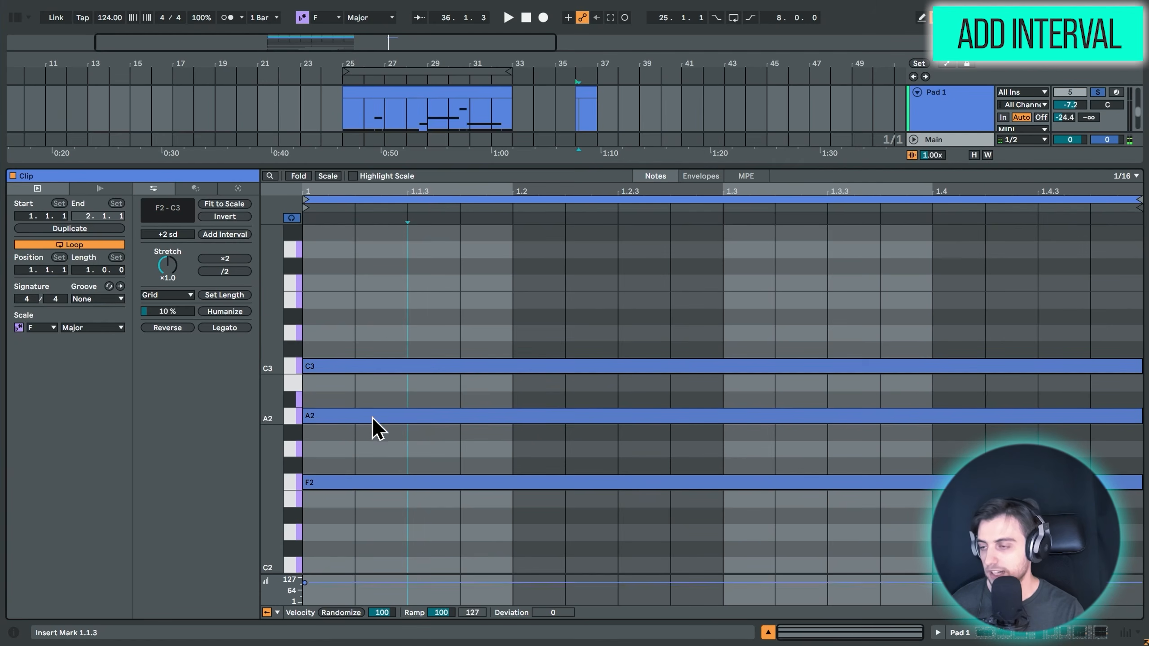
Play the one-bar clip at bar 36 to hear the three-note chord, and stop playback.
click(584, 105)
key(space)
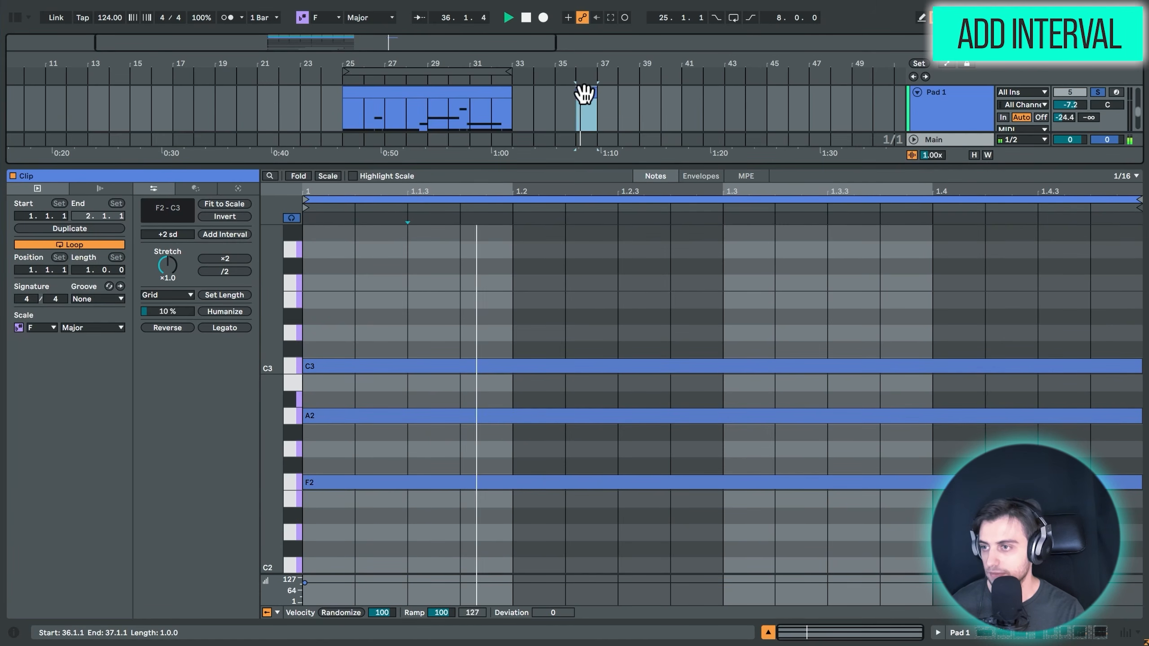
key(space)
Add an interval of +2 scale degrees to the C3 note, placing an E3 note above it.
click(344, 367)
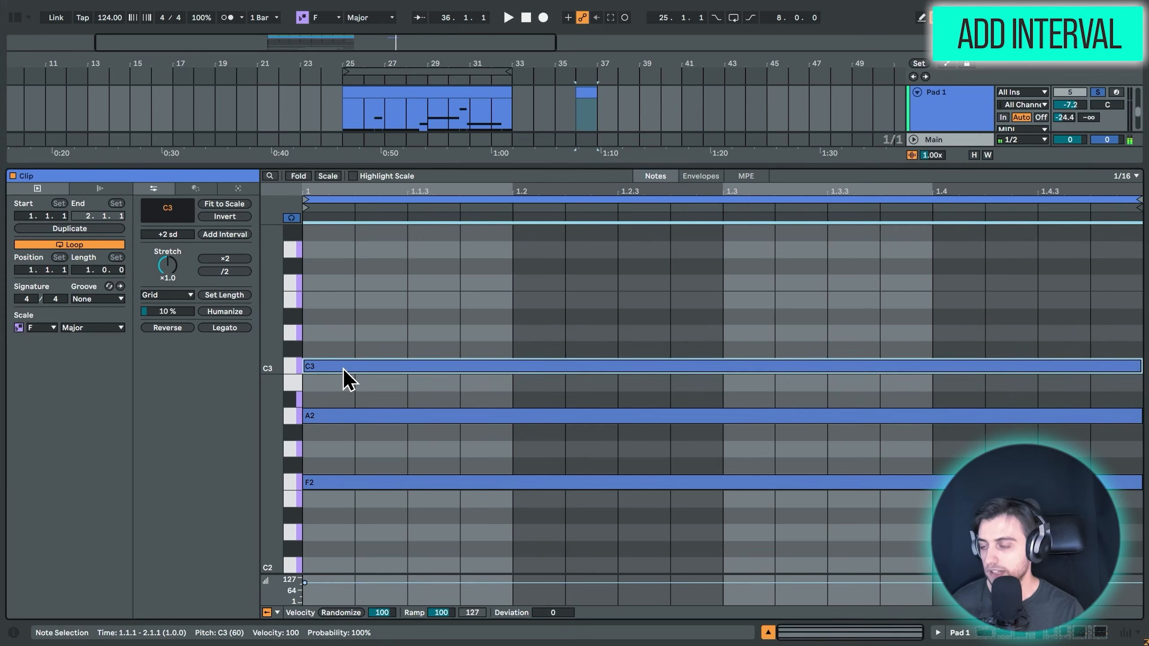
click(238, 234)
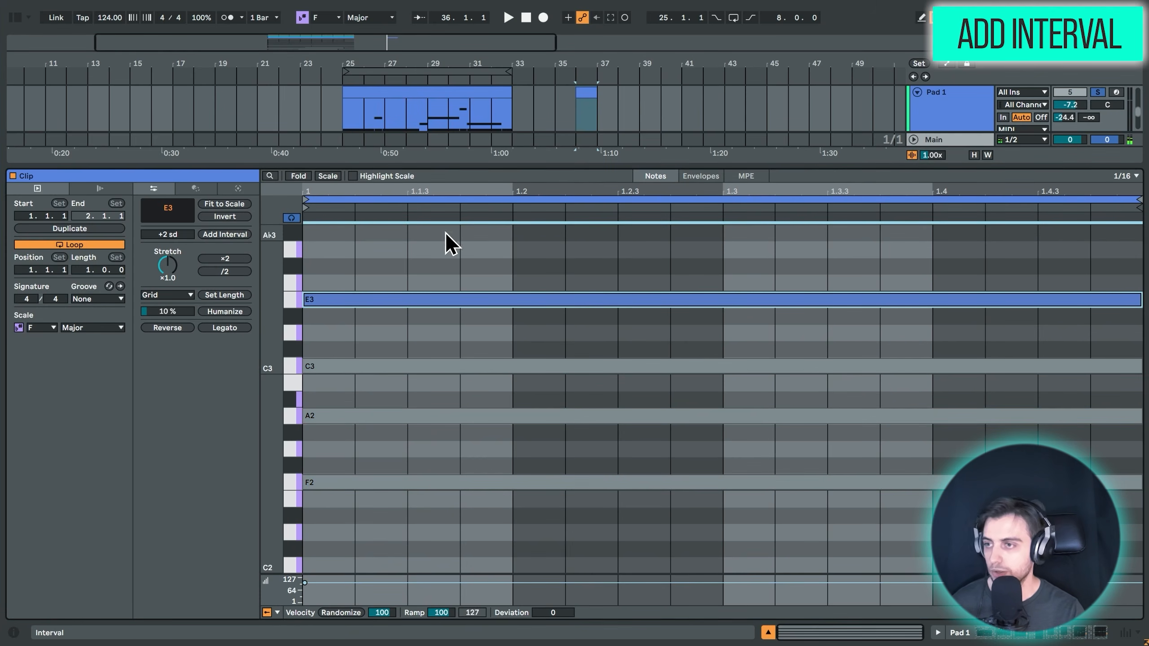
click(435, 265)
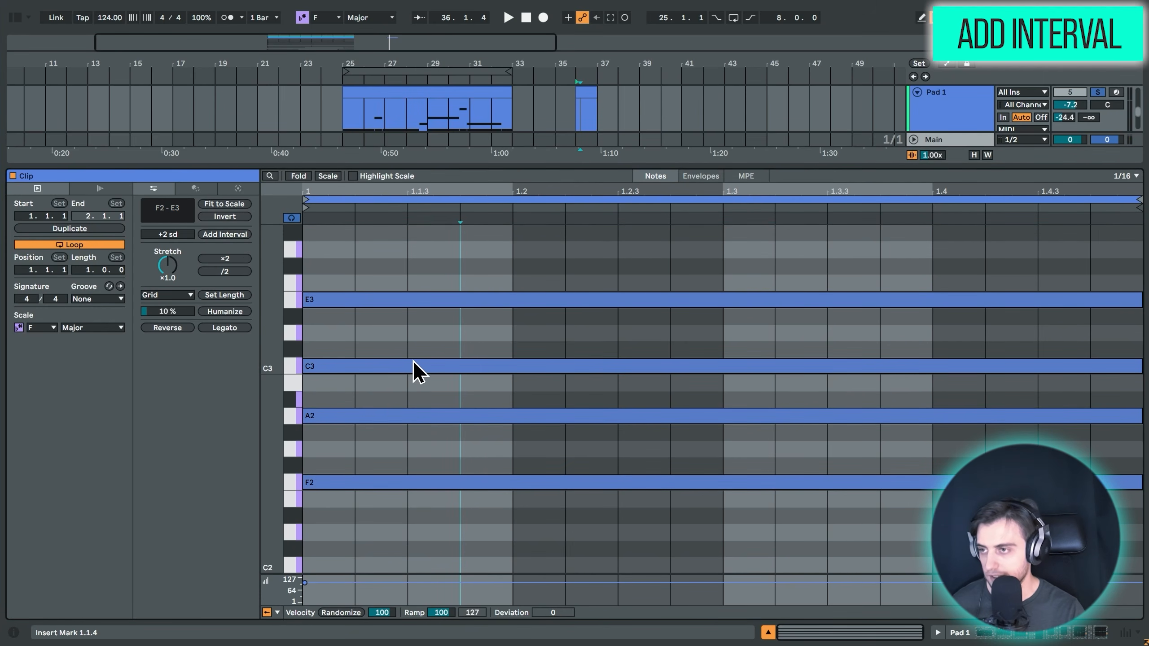
click(583, 93)
Transpose all four chord notes in the one-bar clip up an octave to F3, A3, C4 and E4.
click(531, 265)
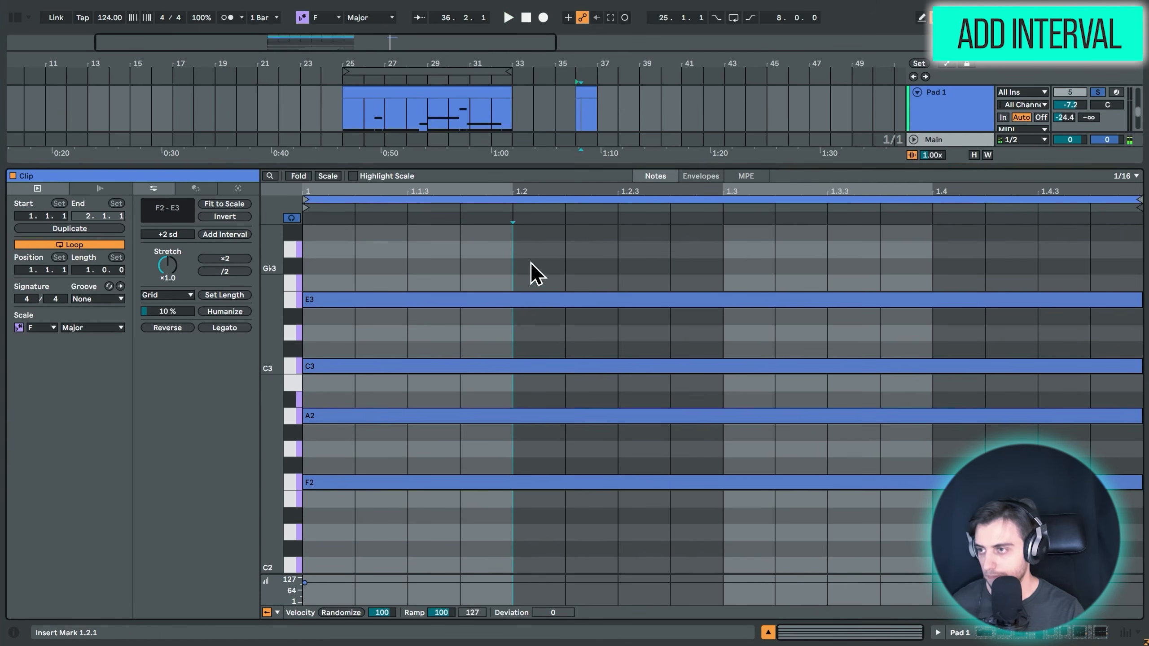
key(ctrl+a)
key(shift+Up)
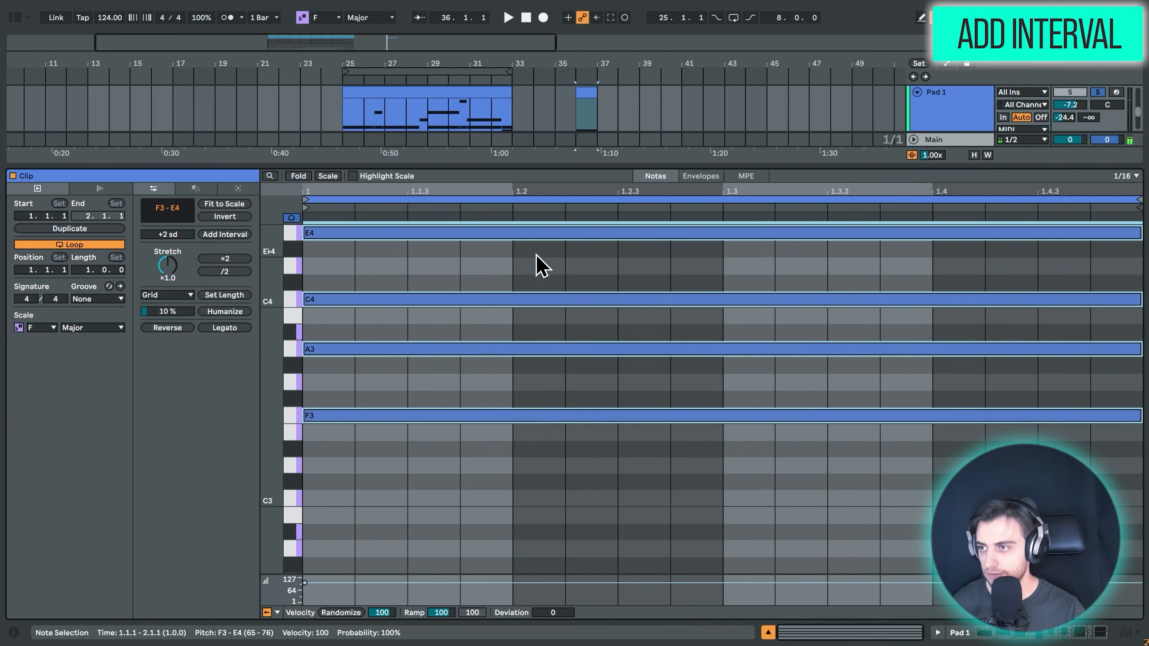
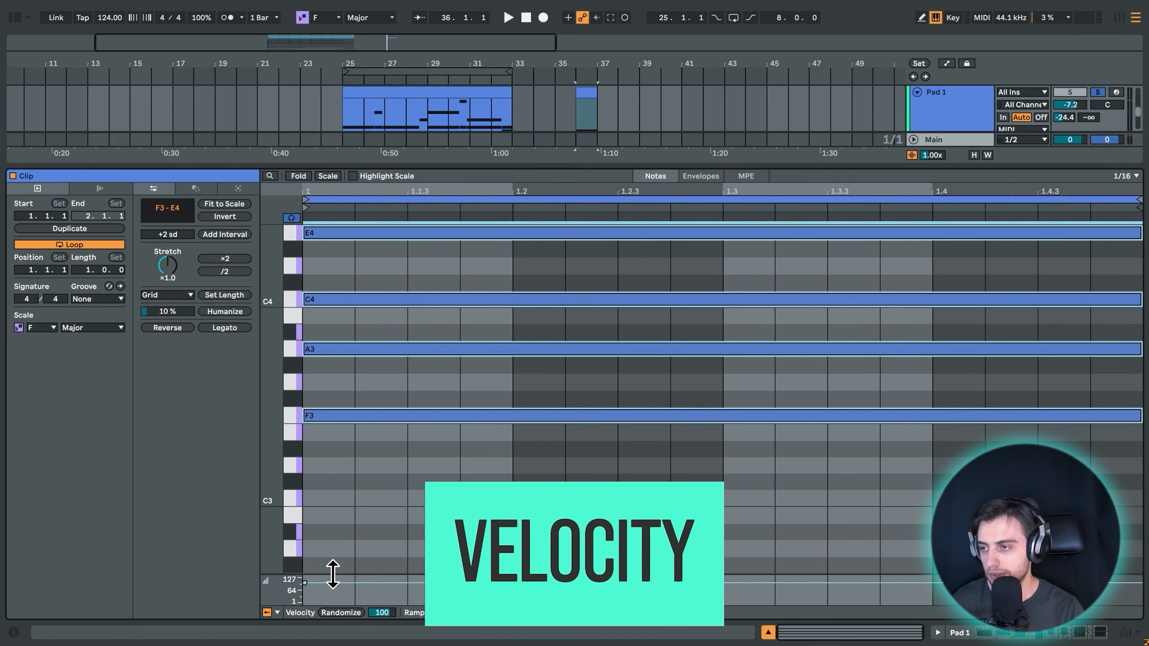
Enlarge the velocity lane, and lower the velocity of all four chord notes to 53.
drag(333, 573, 390, 444)
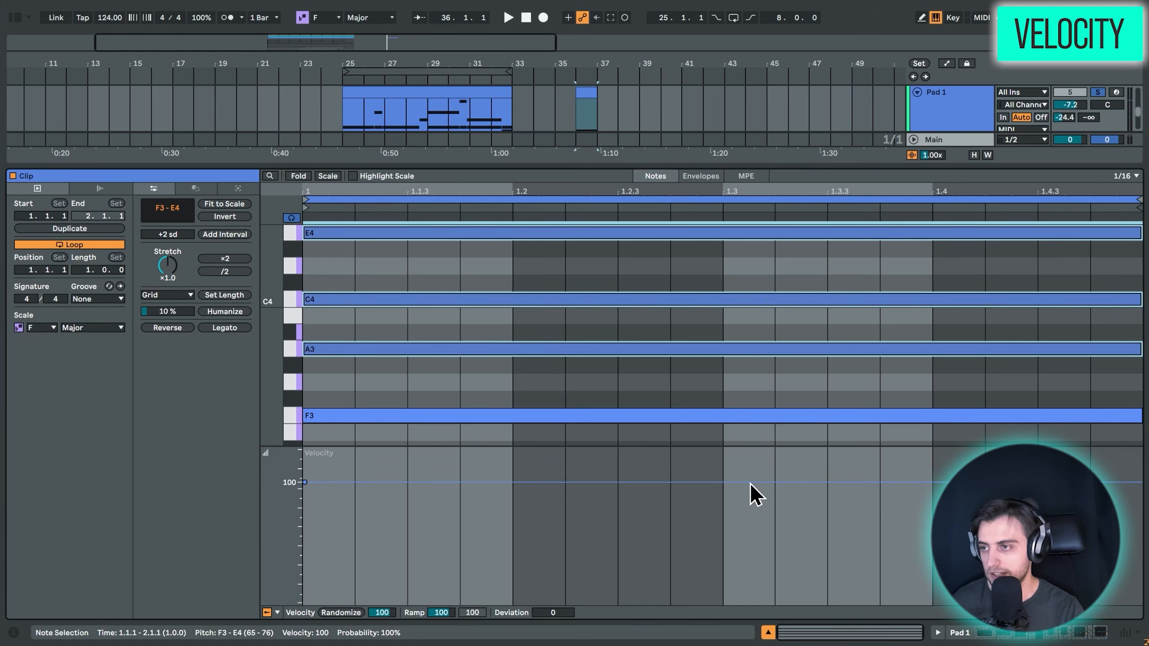
drag(443, 435, 437, 183)
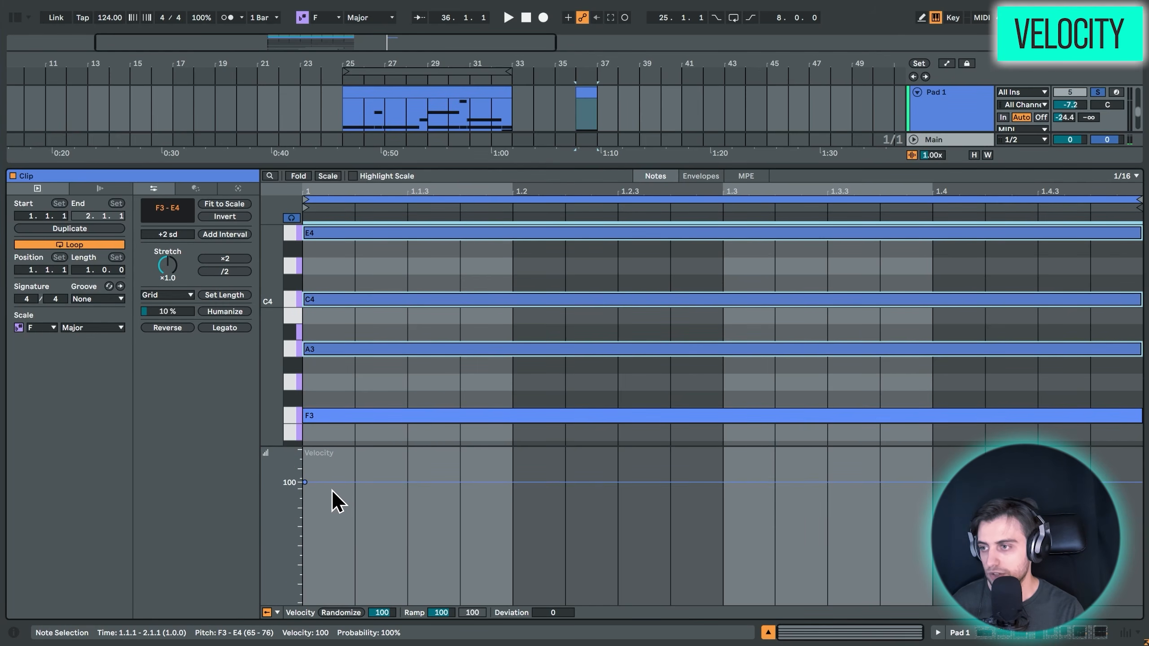
drag(337, 482, 338, 541)
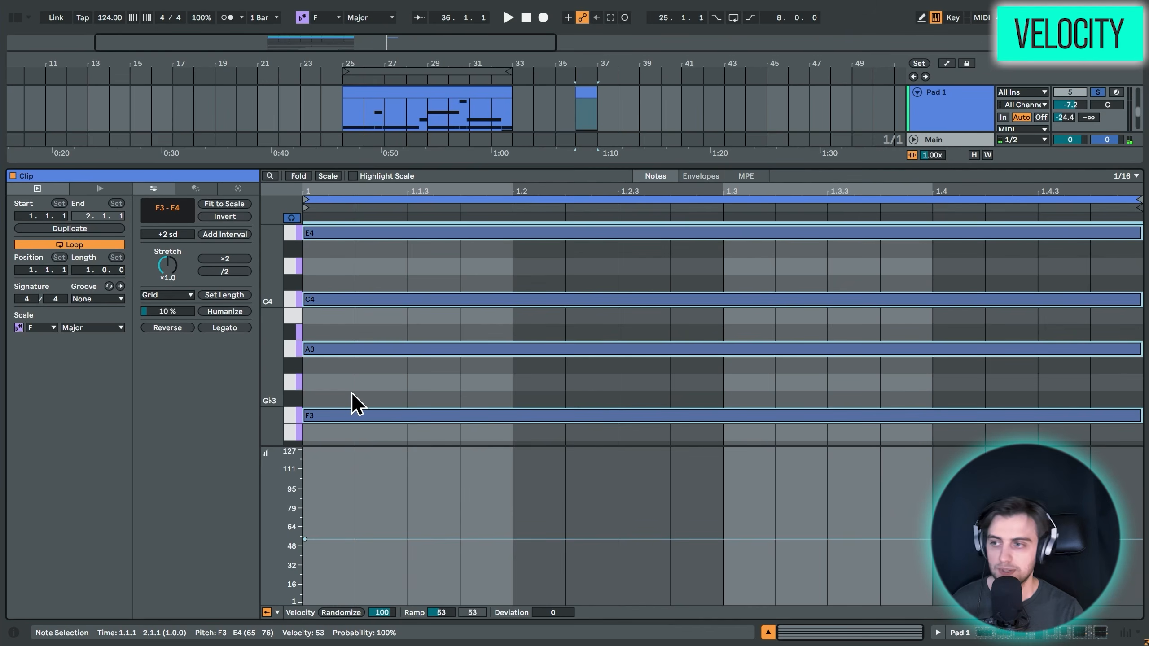
Raise the velocity of only the F3 and A3 notes to 98, and clear the note selection.
click(351, 394)
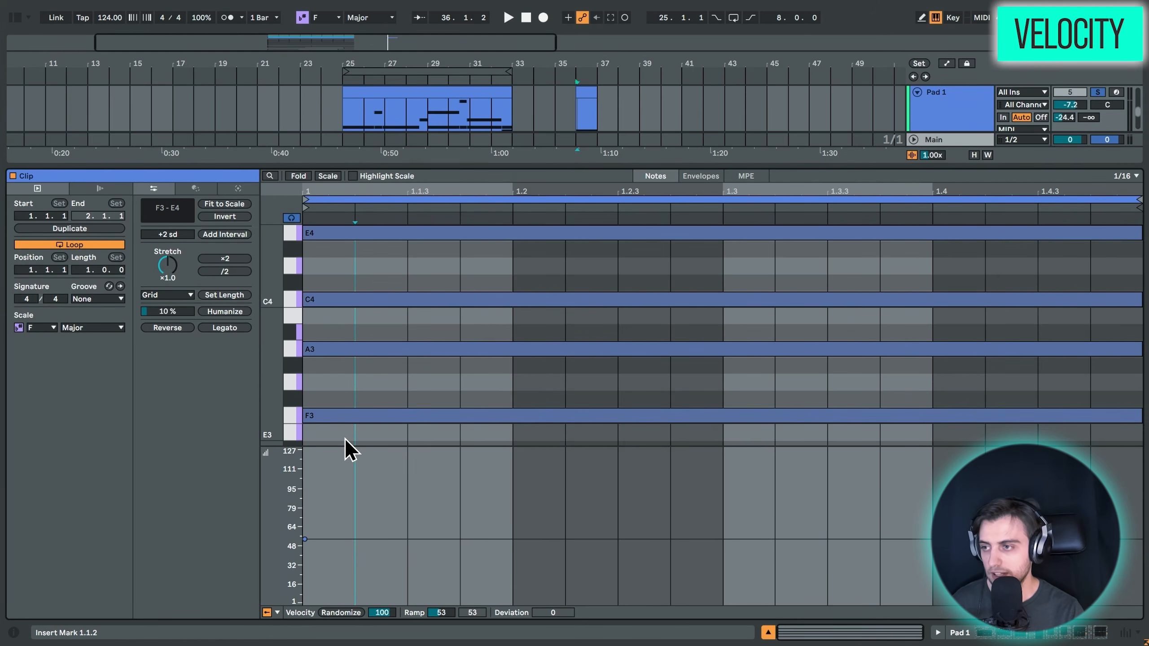
drag(344, 438, 346, 341)
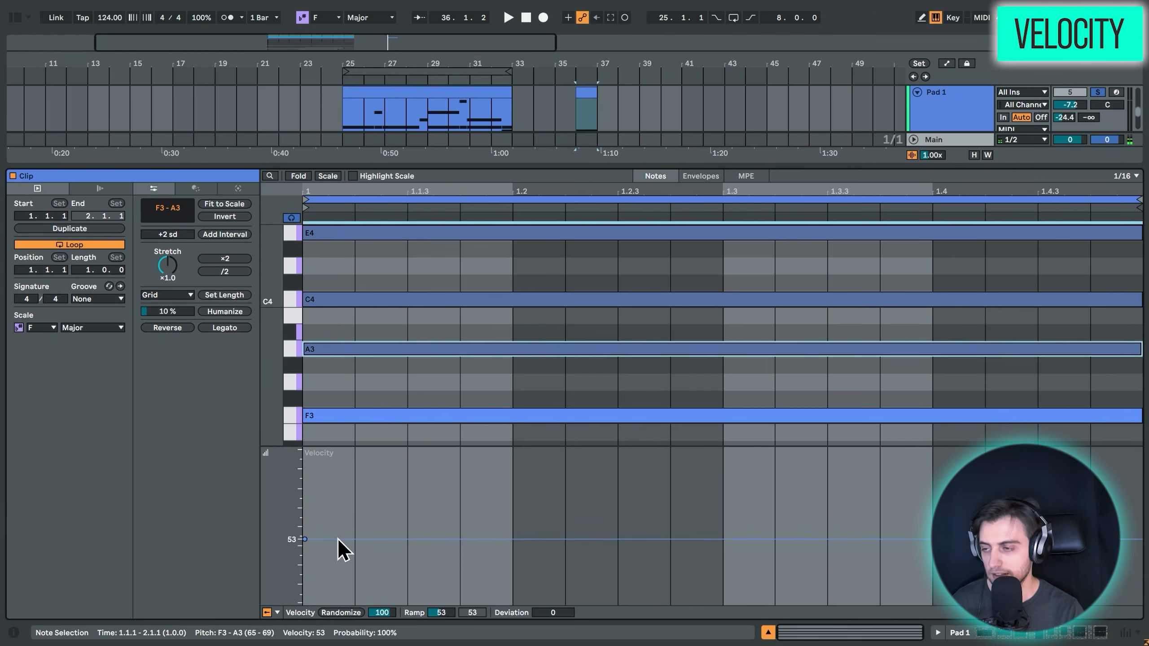
drag(338, 539, 338, 483)
click(322, 437)
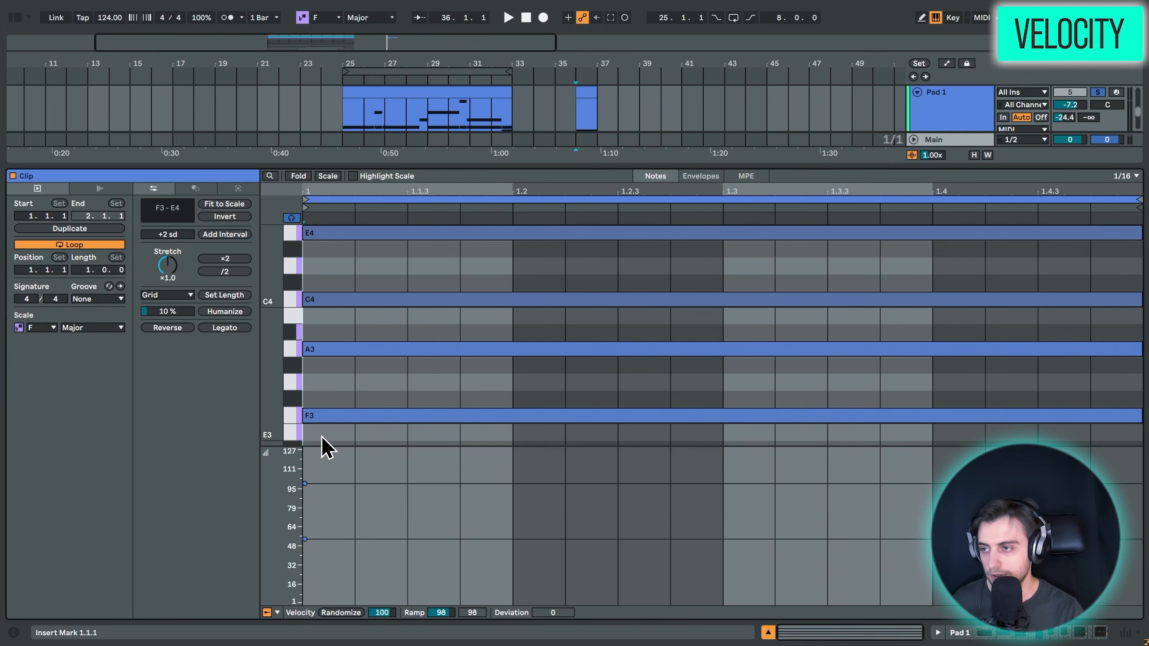
drag(321, 434, 580, 232)
click(568, 255)
Switch from the note editor to the Pad 1 track's devices, and delete the one-bar clip at bar 36.
key(shift+Tab)
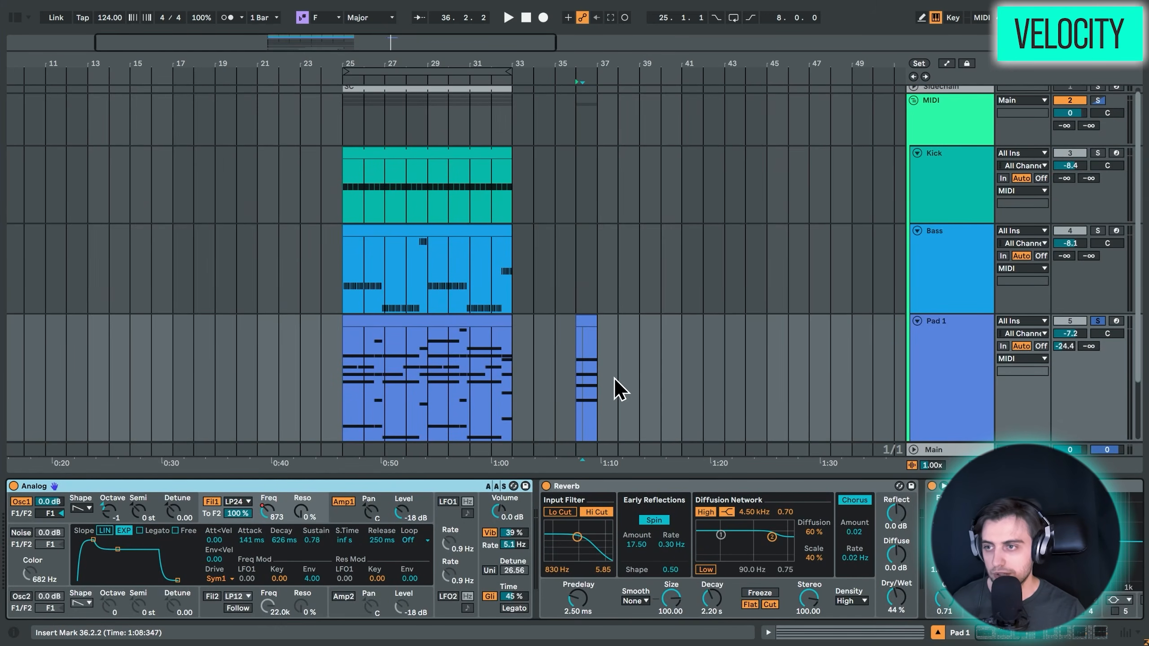
click(669, 382)
click(589, 322)
key(Delete)
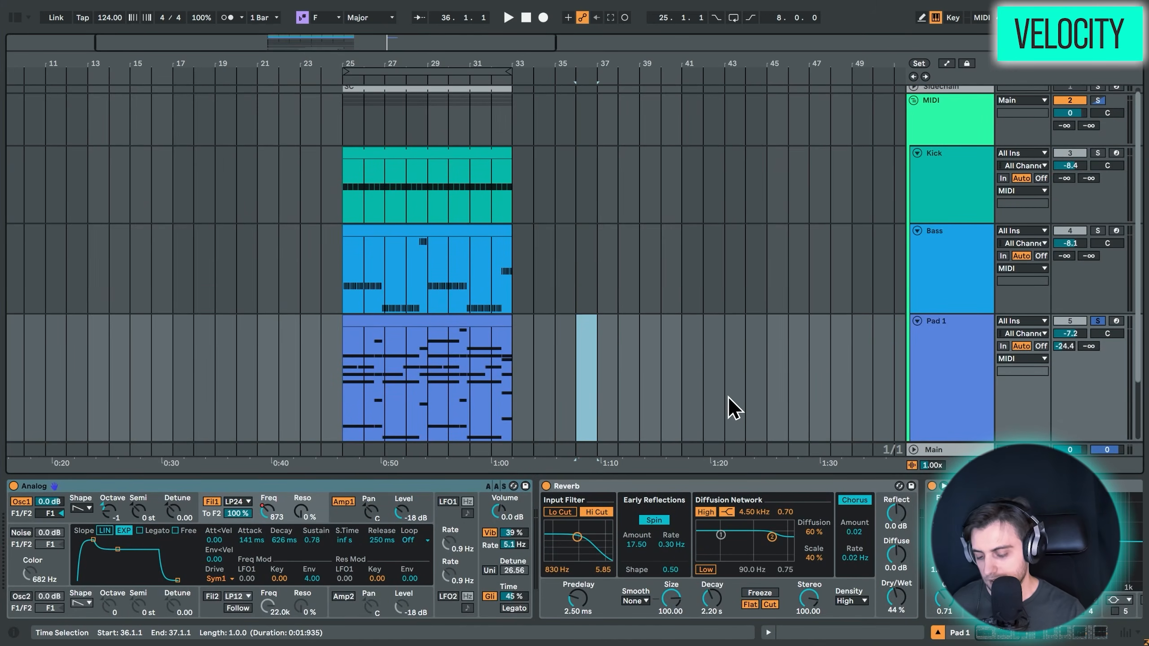
Place the insert marker at bar 43 on the Pad 1 track, and arm that track for recording.
click(725, 398)
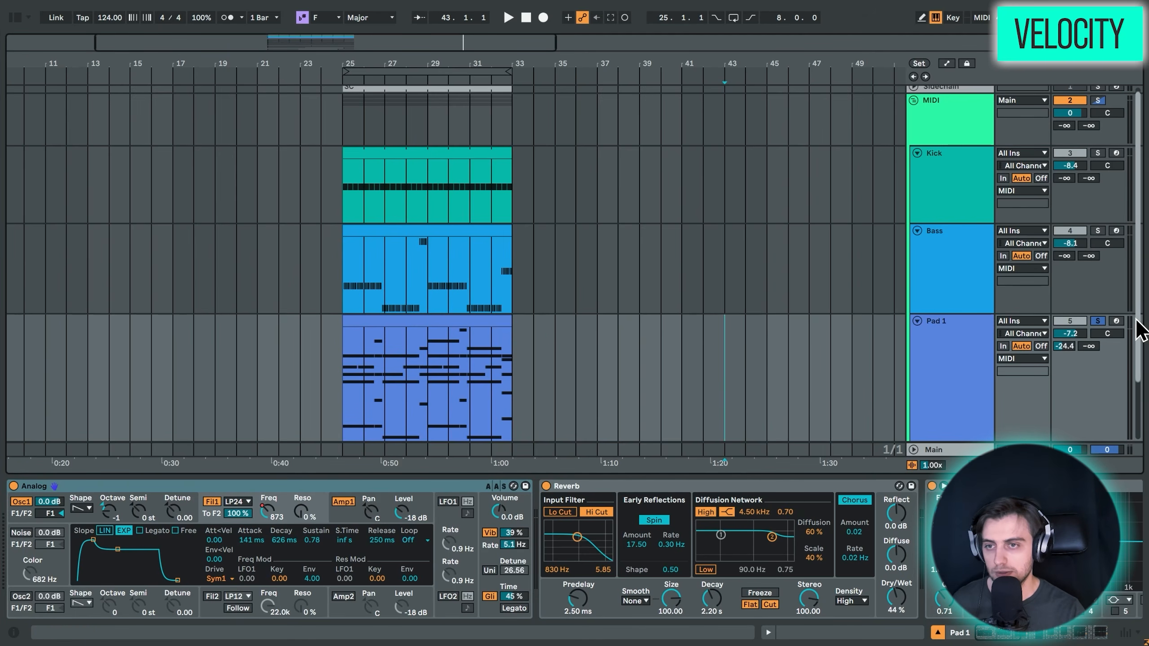
click(1116, 321)
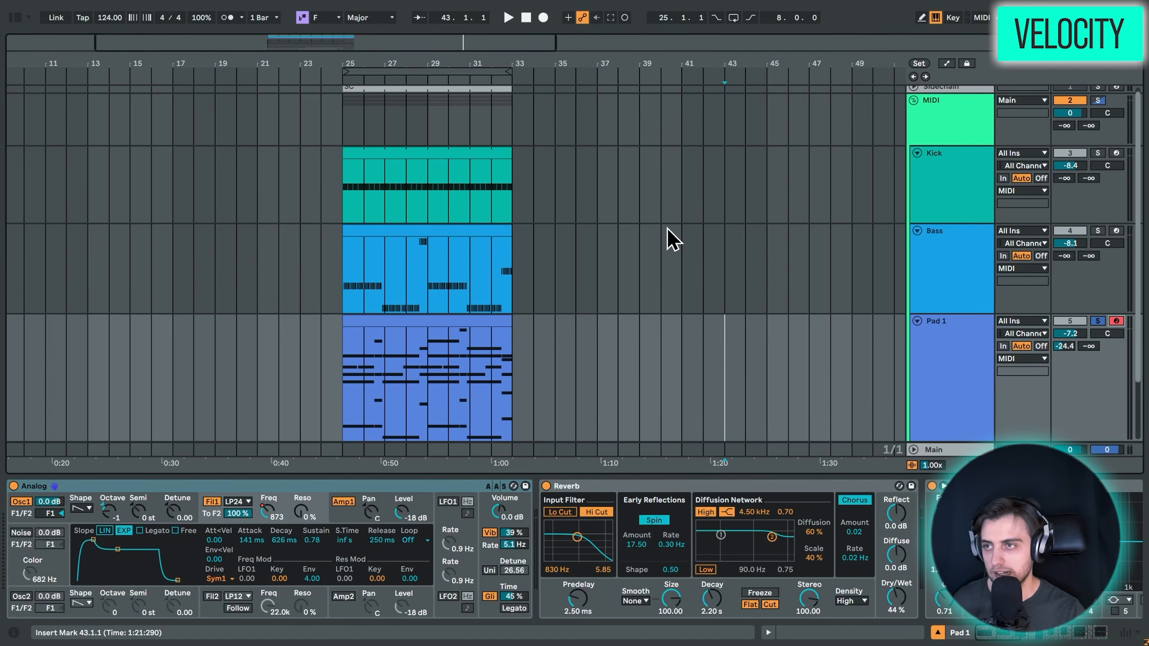
Record a short trial take on the armed Pad 1 track from bar 43, and stop the recording.
click(936, 18)
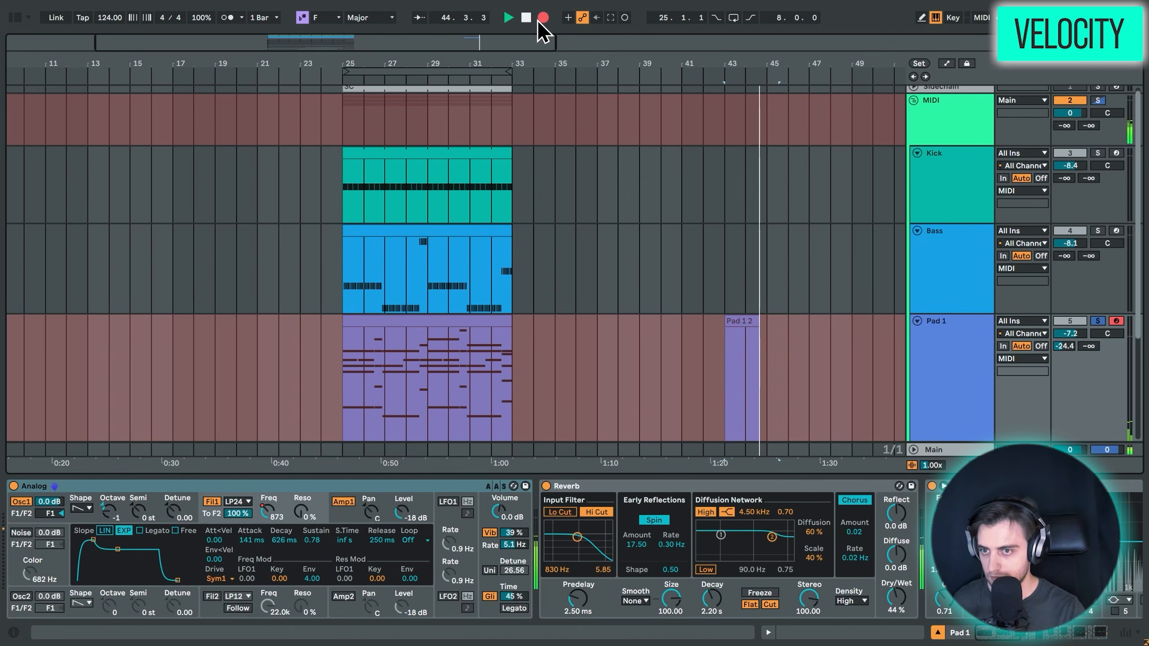
key(space)
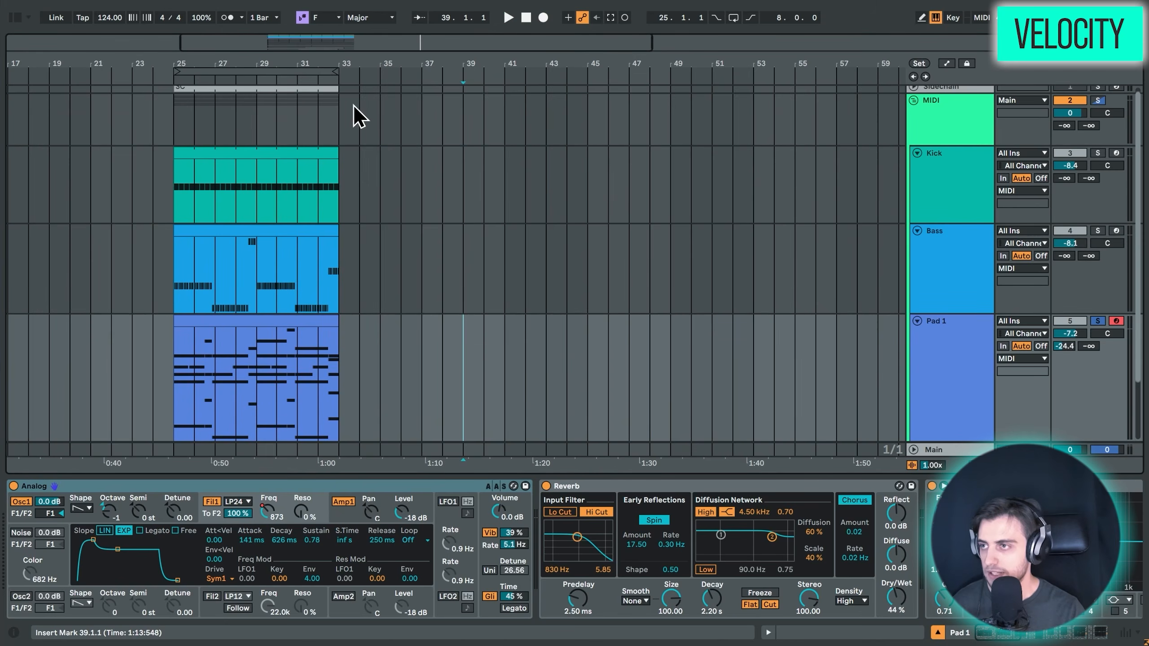
Turn on the metronome, record four overlapping notes onto the Pad 1 track from bar 39, and stop.
click(227, 17)
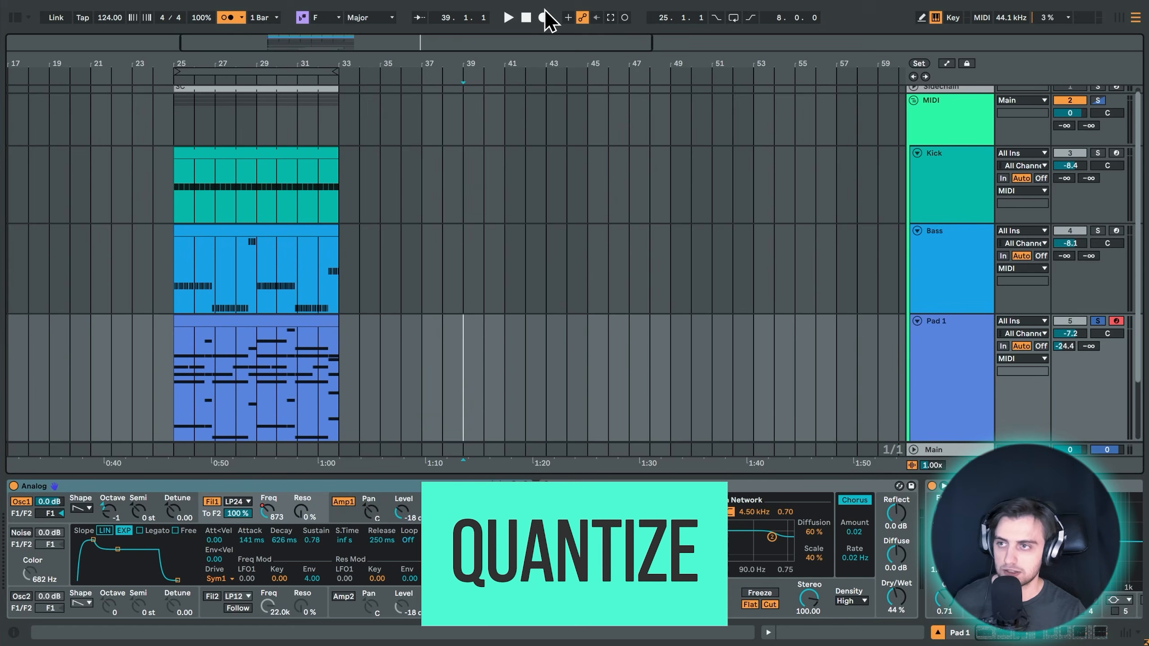
click(544, 17)
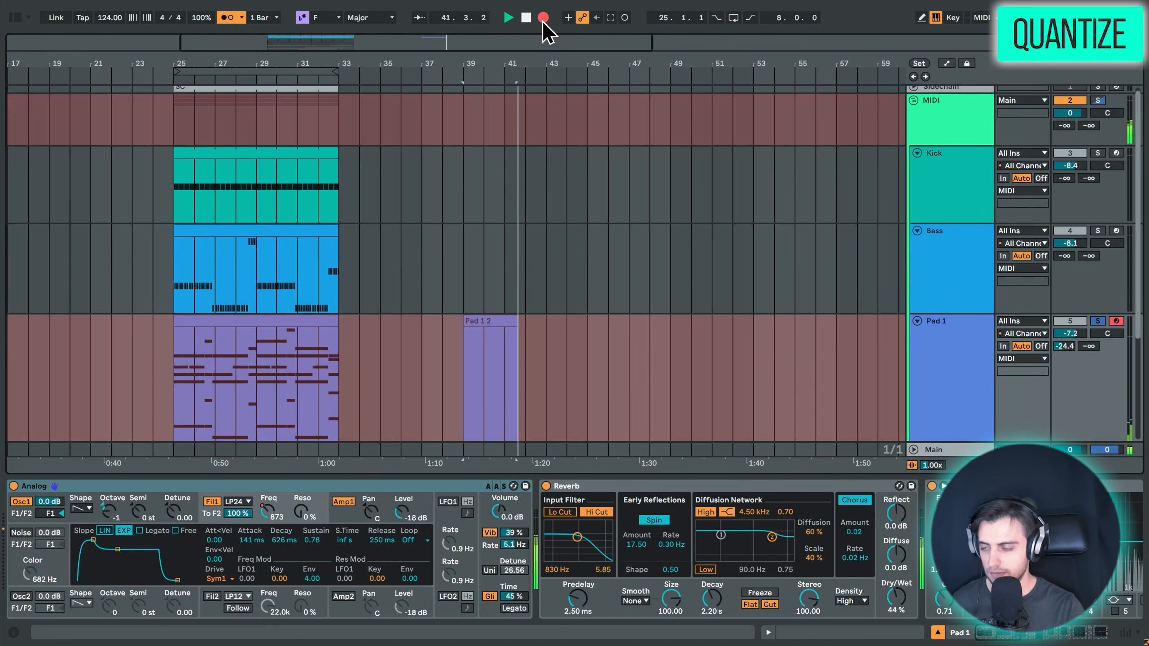
key(space)
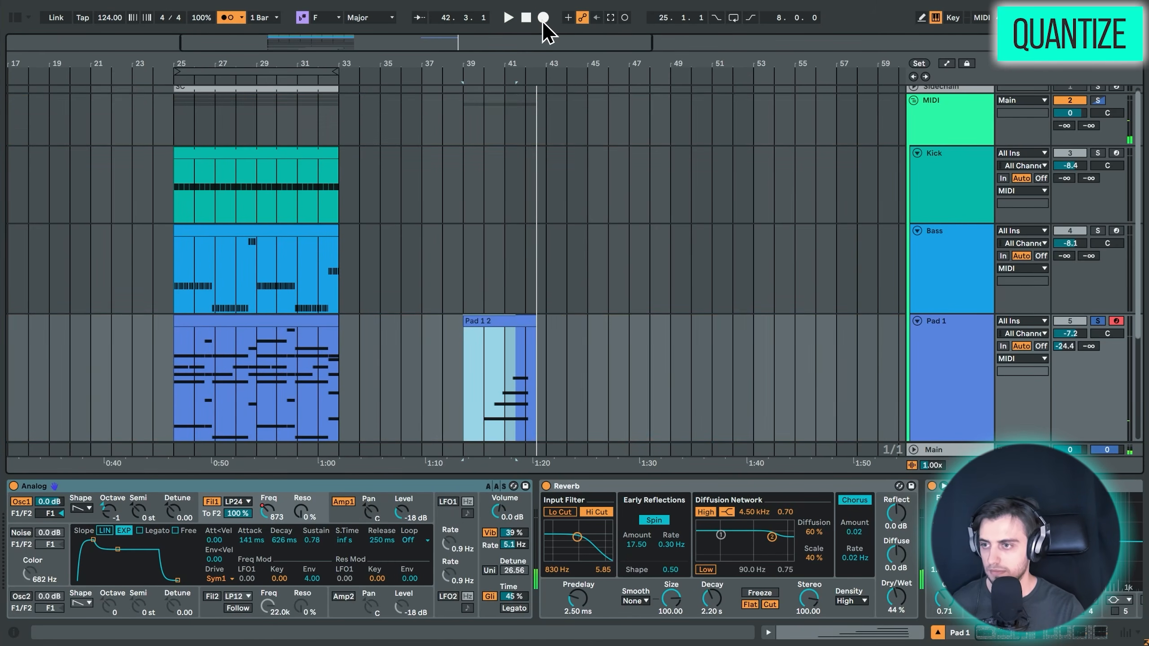
Open the newly recorded clip at bar 39 in the note editor, and set its fixed grid to 1/4.
click(507, 317)
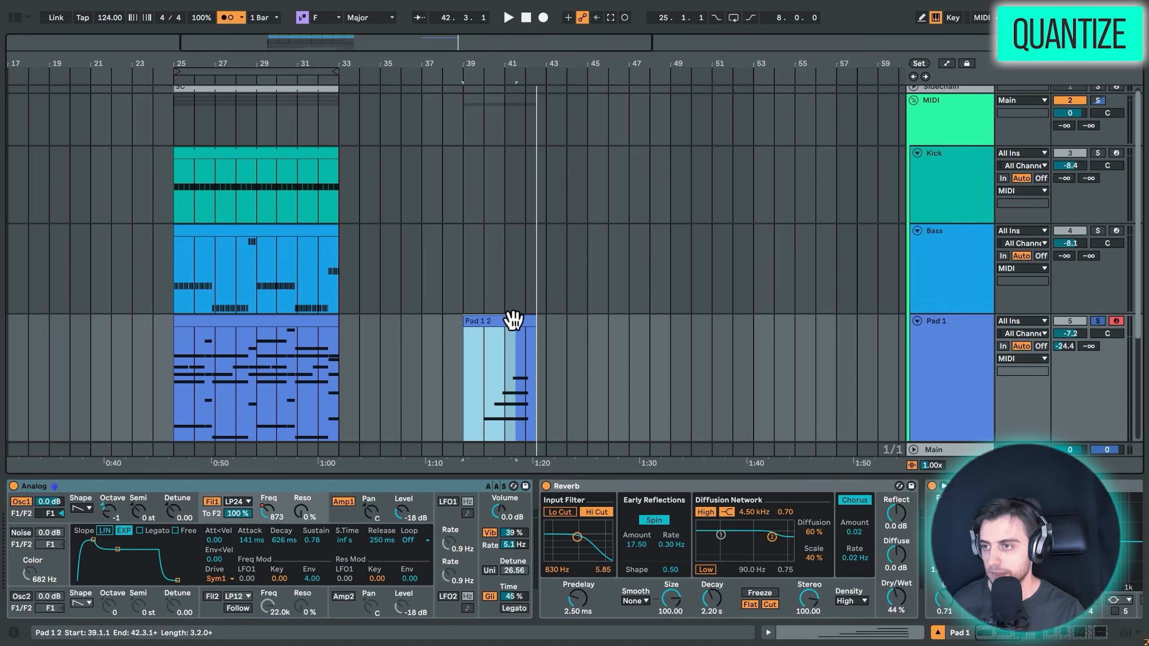
double_click(513, 320)
click(517, 332)
right_click(475, 307)
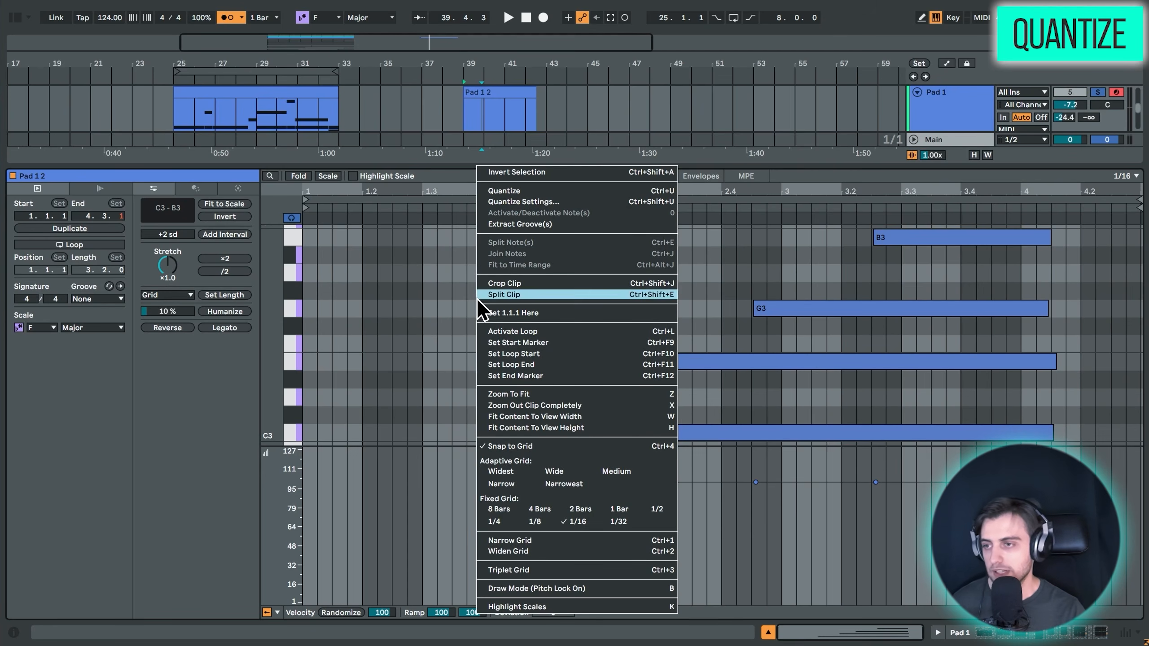
click(513, 490)
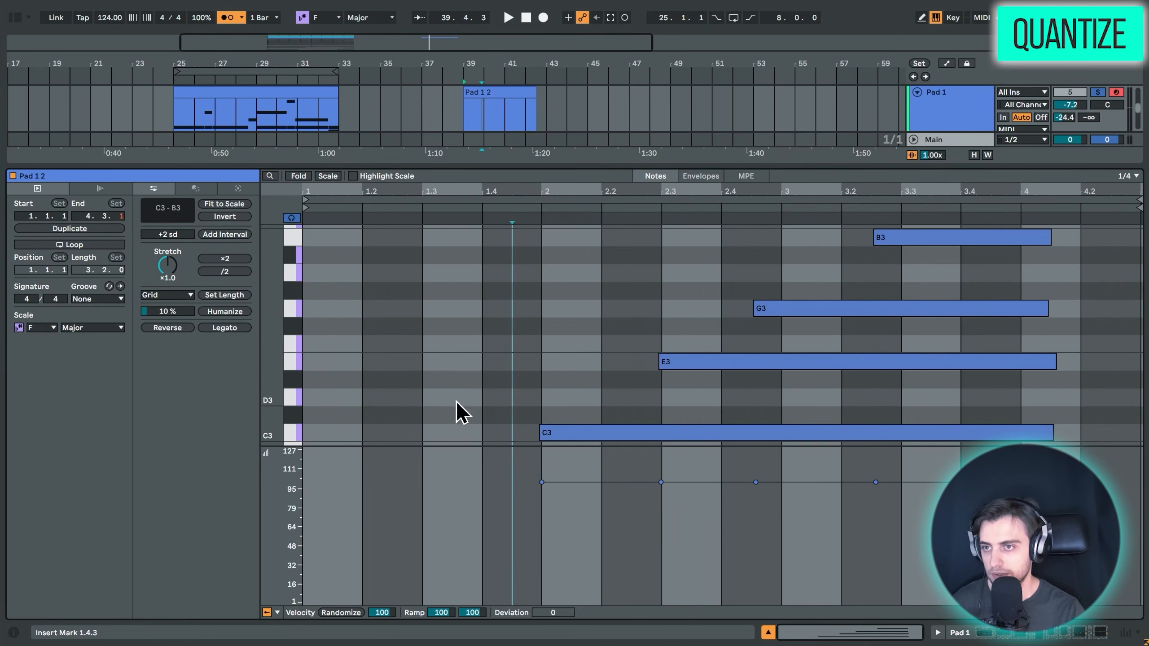
Move the clip's start to 2.1.1, where the first note begins, and define that position as 1.1.1.
drag(311, 208, 549, 235)
click(550, 236)
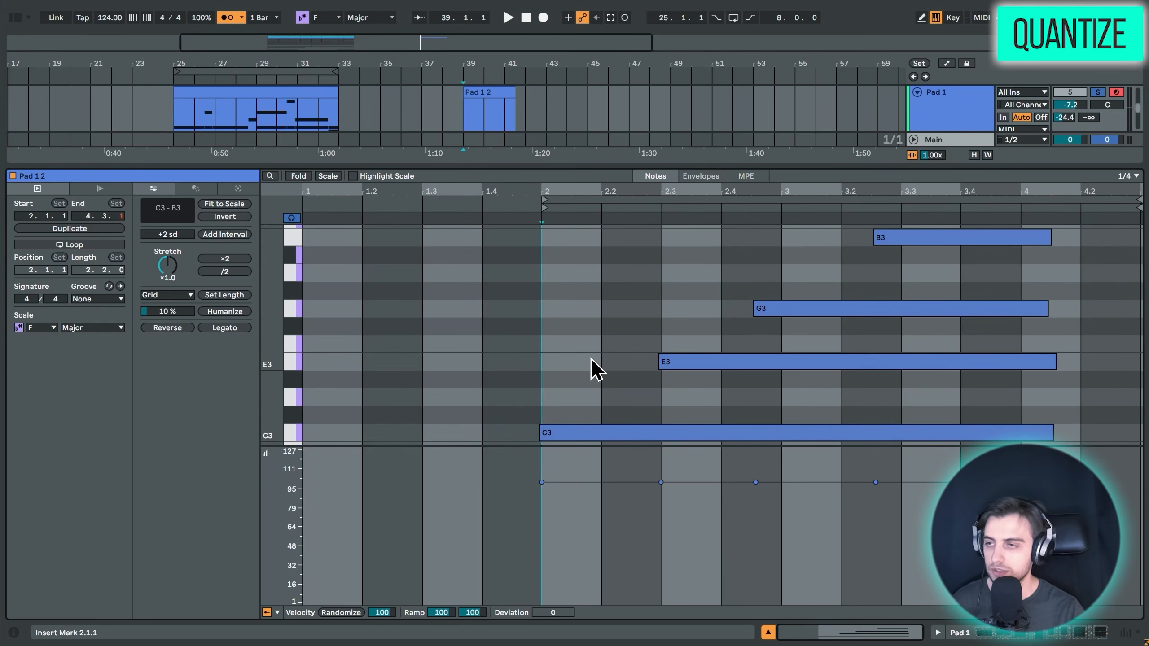
drag(546, 207, 496, 208)
drag(426, 207, 547, 207)
right_click(545, 209)
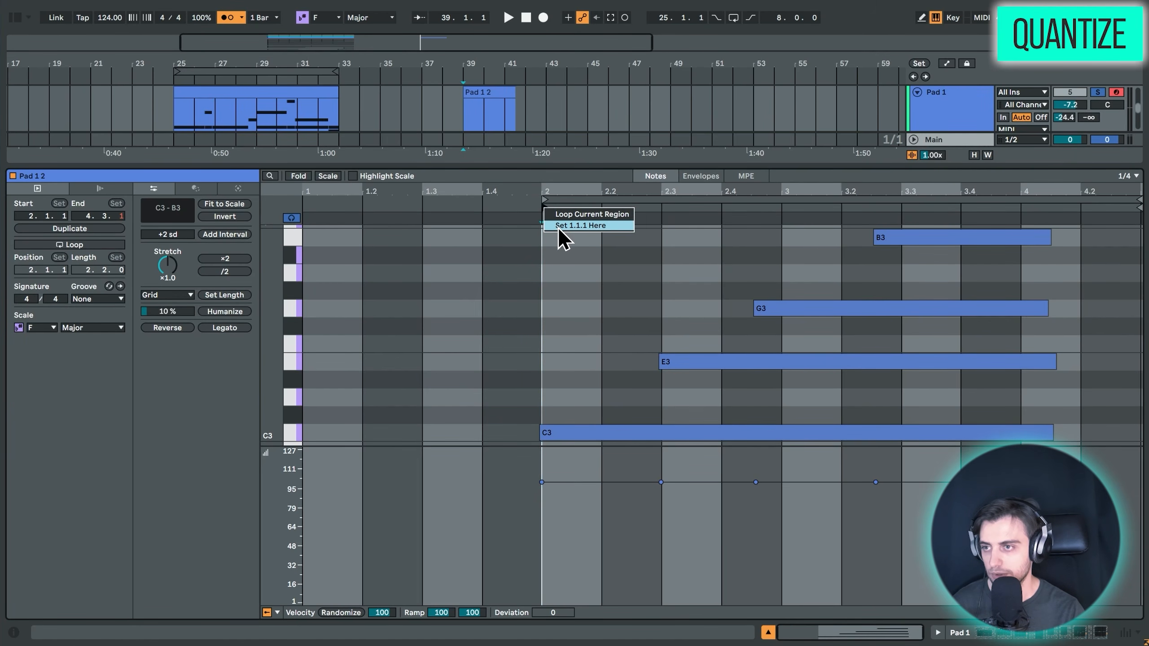
click(580, 225)
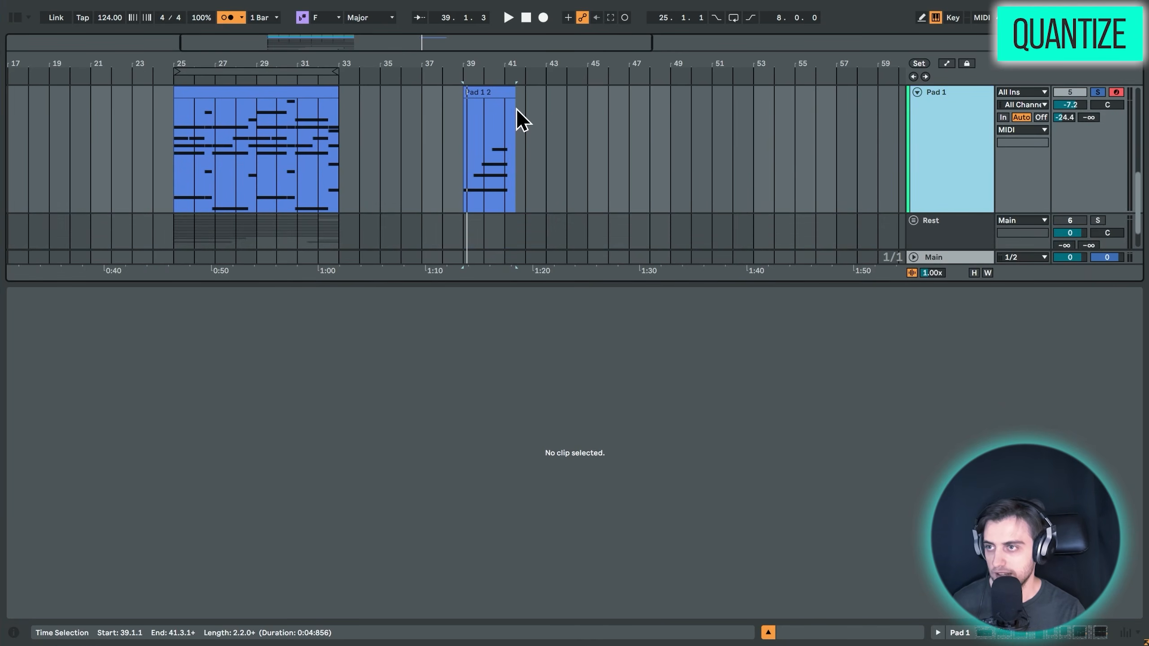
Reopen the recorded clip at bar 39, and quantize only its C3 note so the start sits on the grid.
click(495, 91)
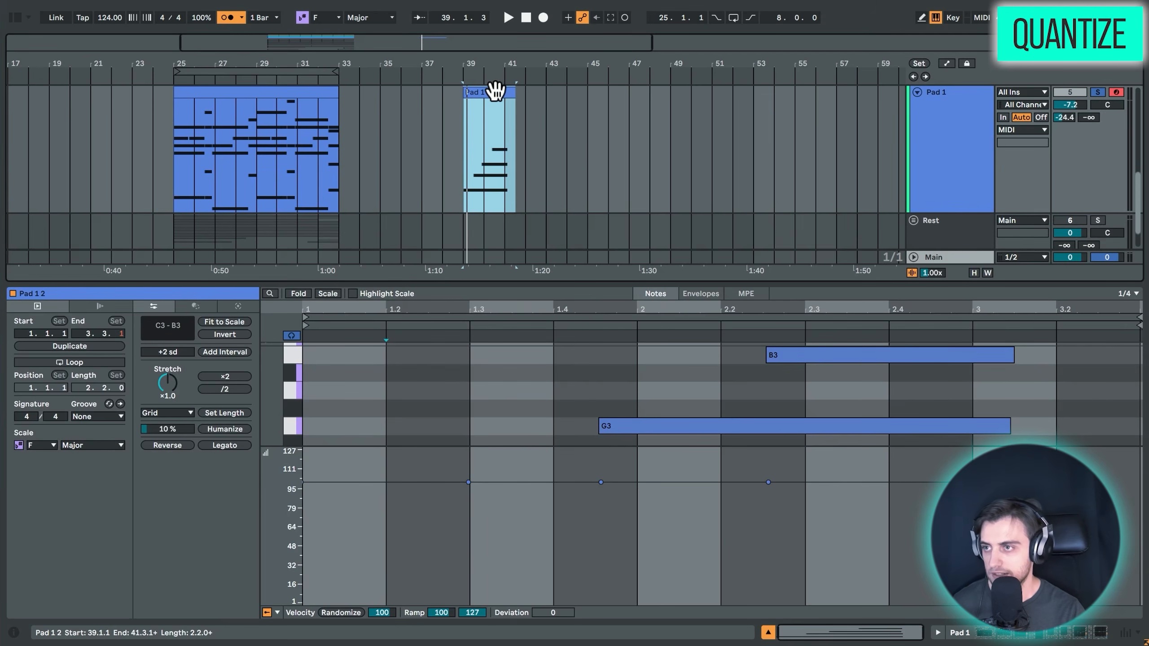
scroll(411, 394, down, 4)
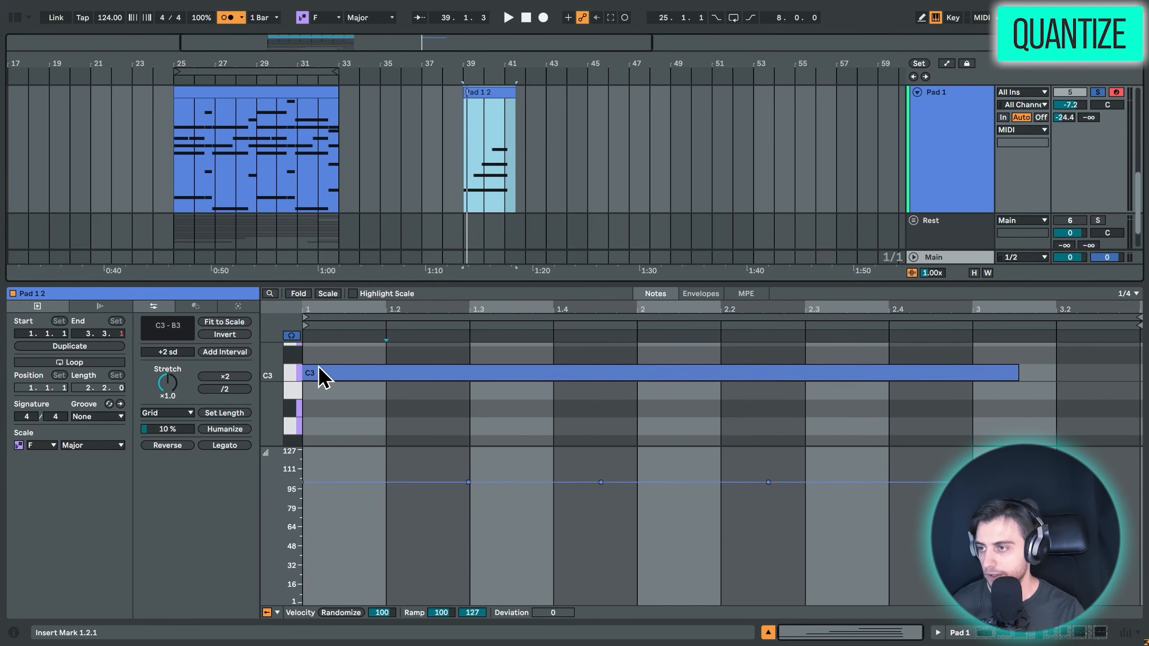
drag(318, 313, 321, 313)
click(484, 91)
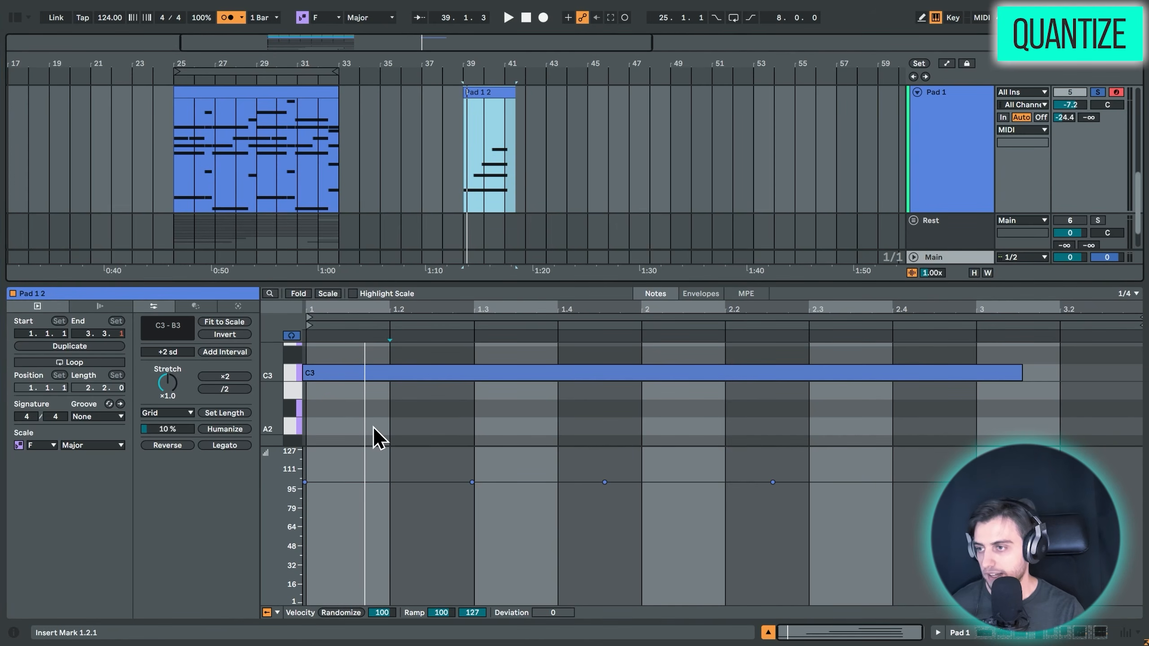
click(341, 375)
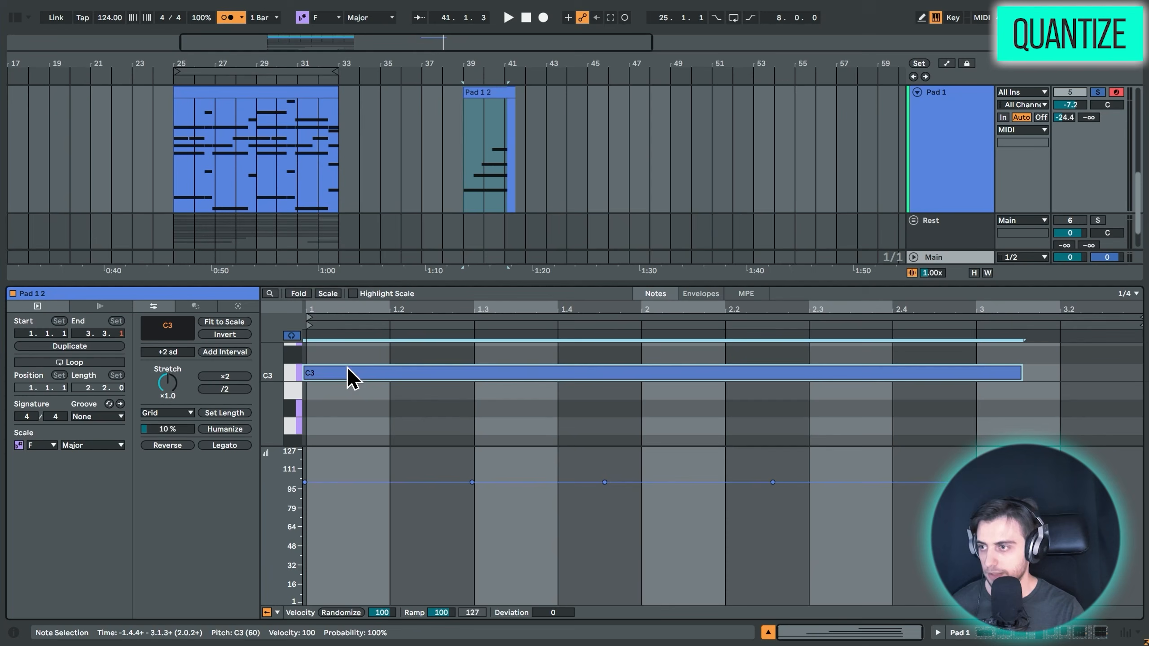
key(ctrl+u)
right_click(443, 398)
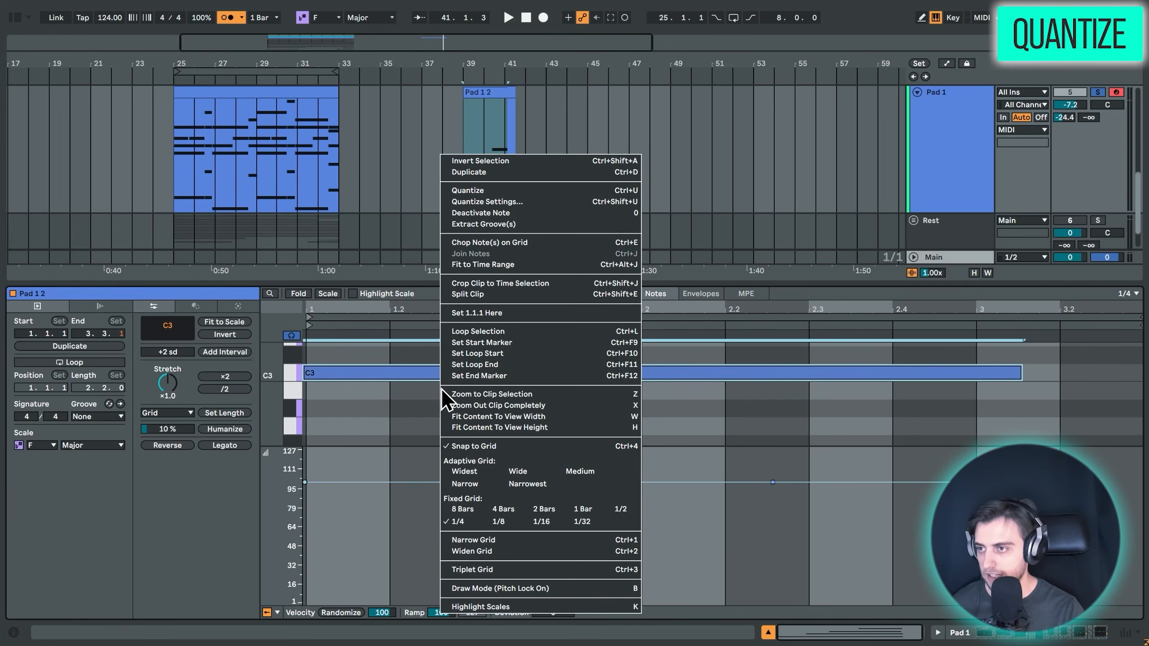
click(503, 194)
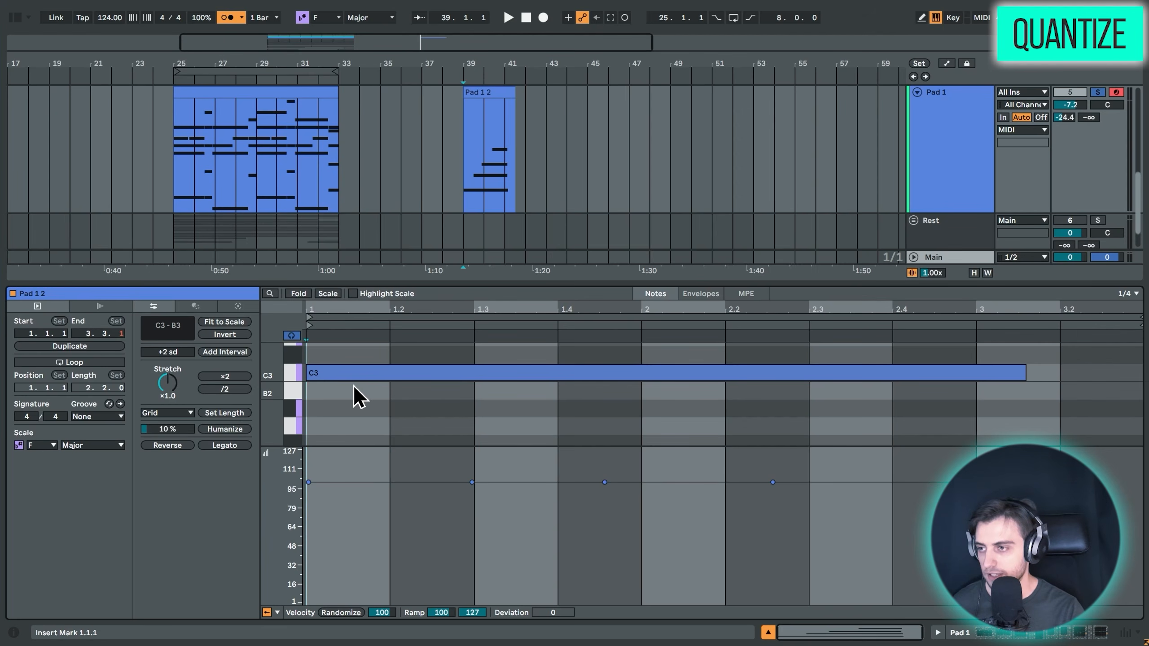
Enlarge the note editor to fit all four recorded notes, and open the Quantize settings for the clip.
drag(475, 306, 516, 89)
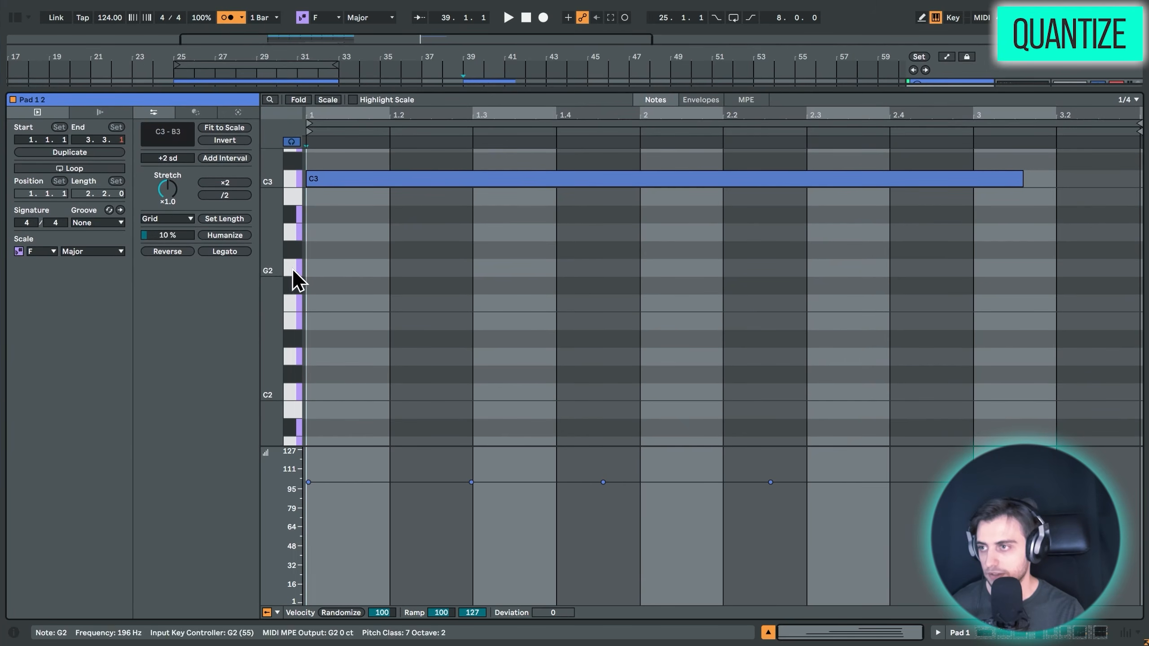
drag(280, 273, 262, 402)
right_click(474, 397)
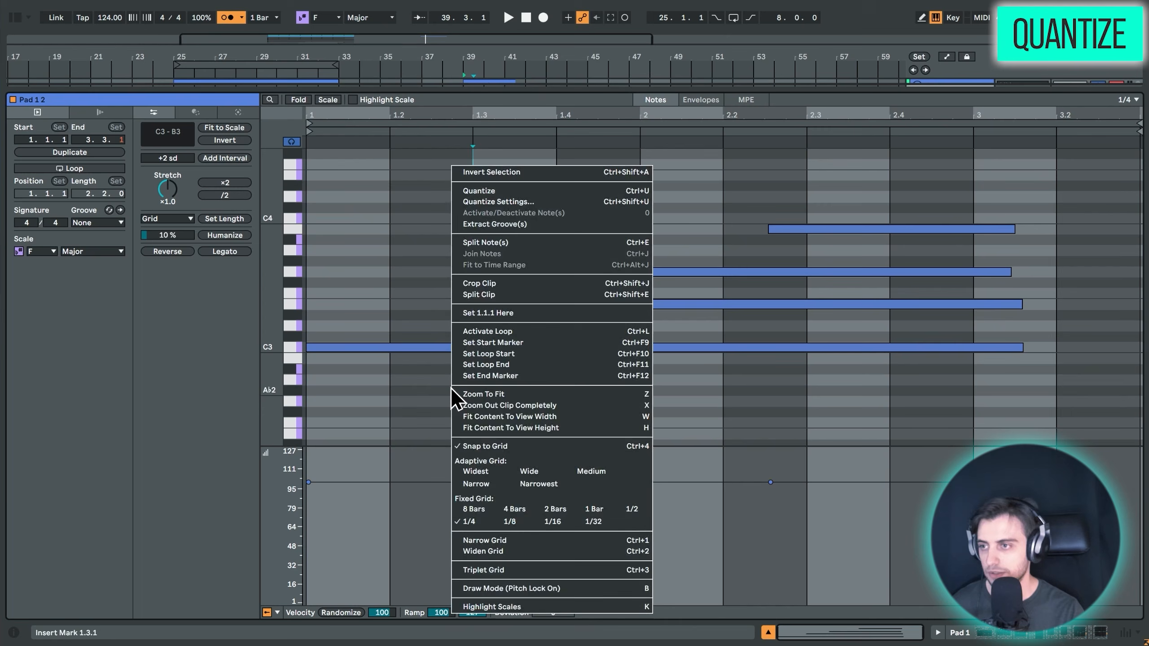
click(514, 202)
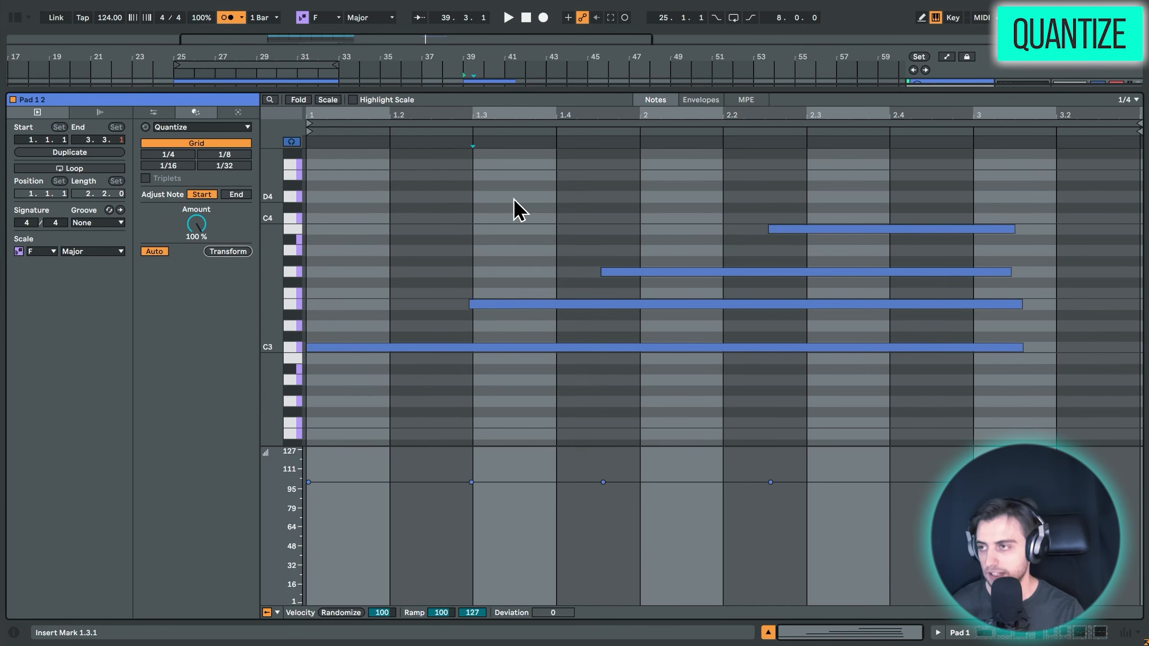
right_click(489, 221)
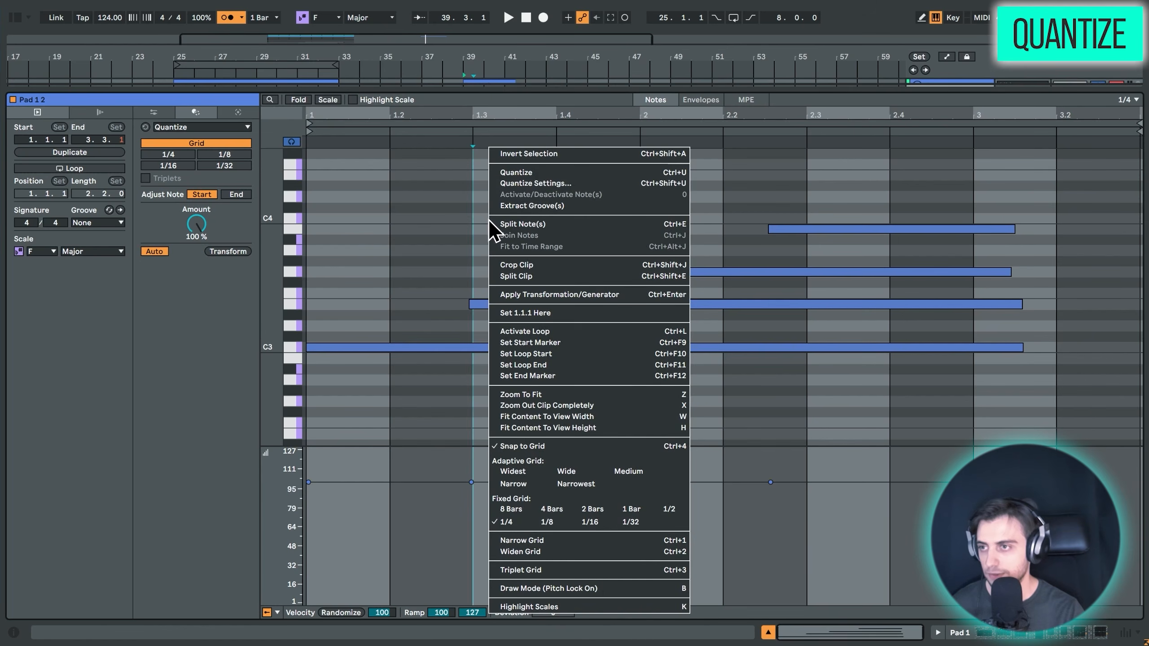
click(461, 200)
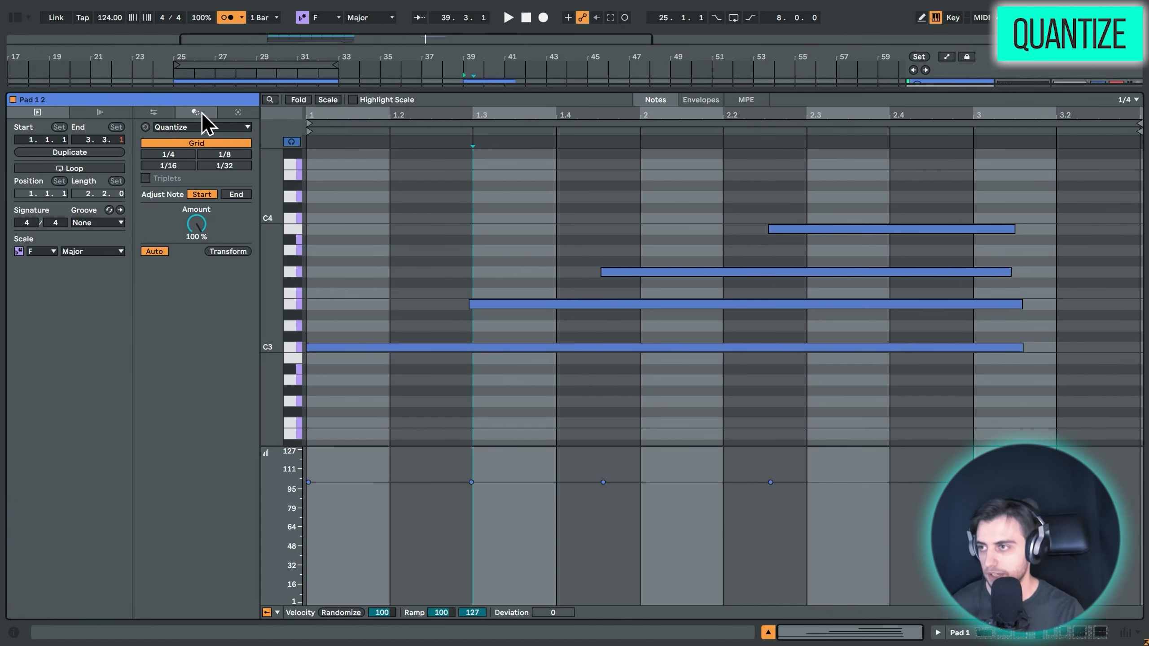
click(155, 113)
click(190, 113)
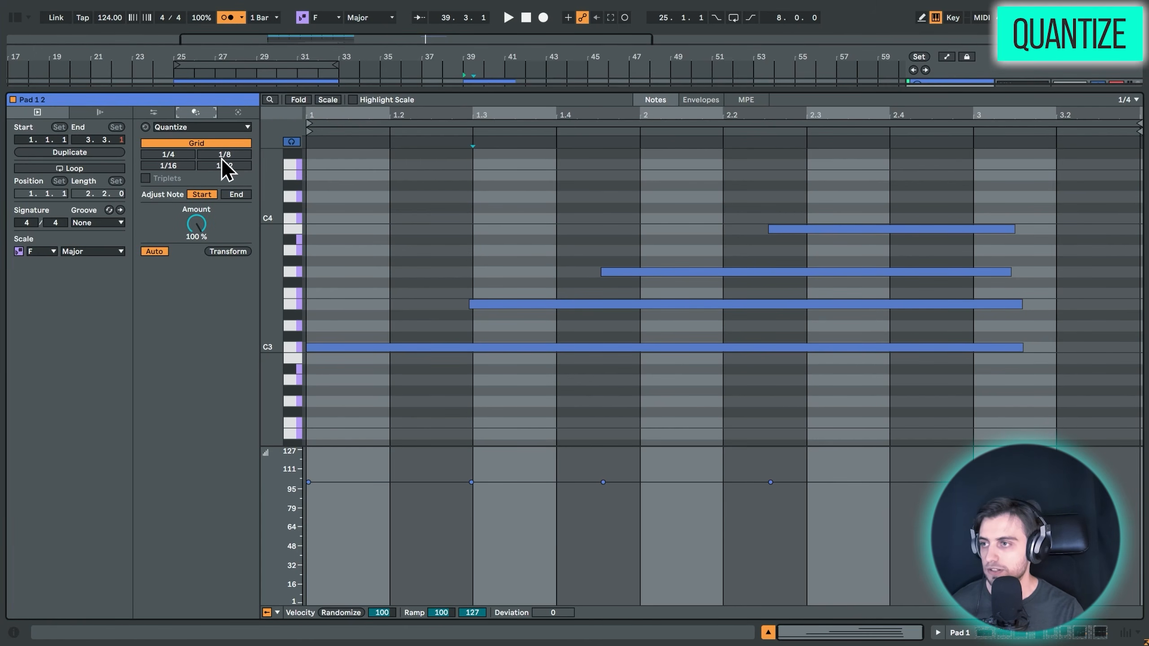
Include note ends in the quantize adjustment, and quantize the C3 note again.
click(237, 194)
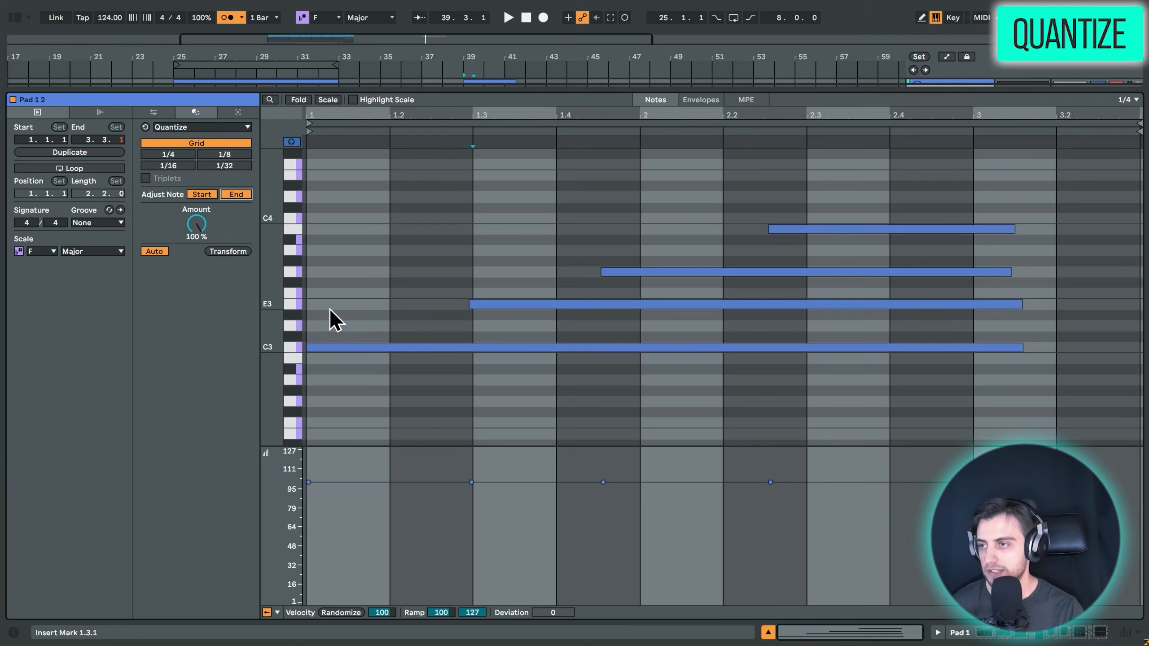
click(340, 347)
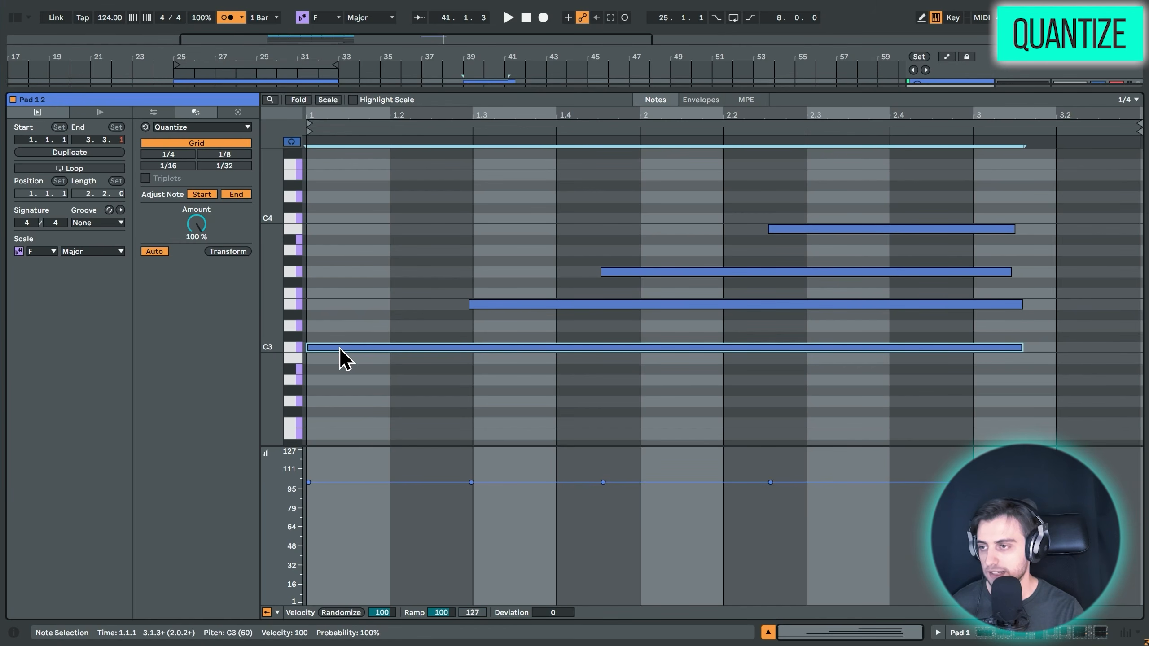
right_click(340, 349)
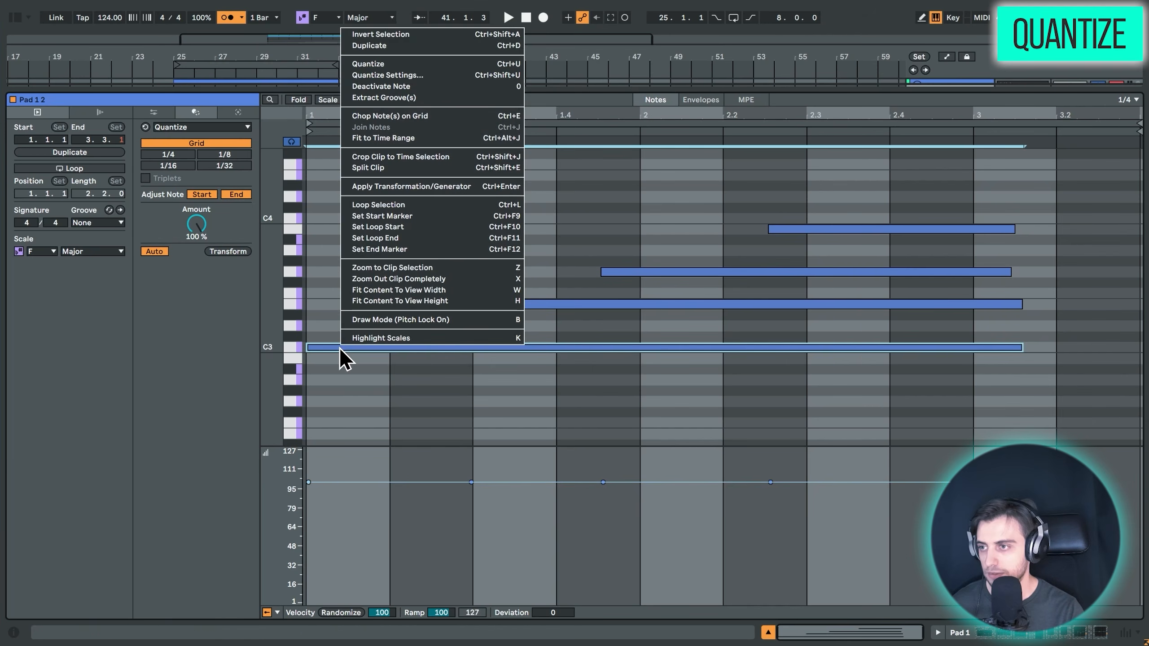
click(400, 64)
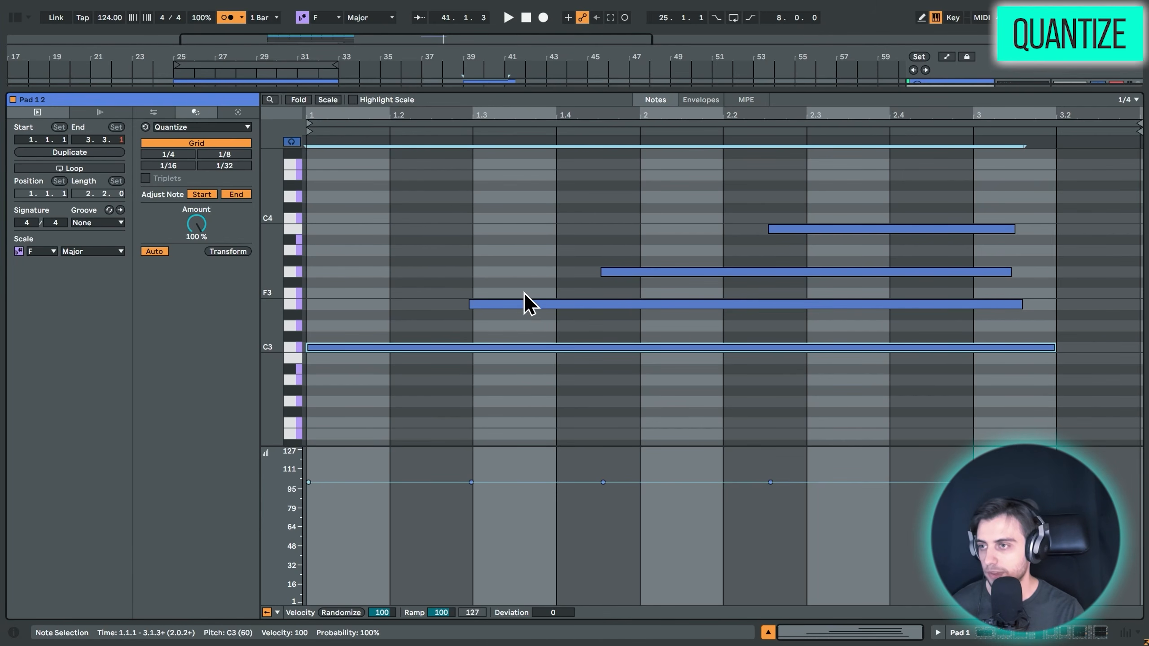
Quantize both the start and end of the E3 note by applying the Quantize transformation, and clear the selection.
click(519, 304)
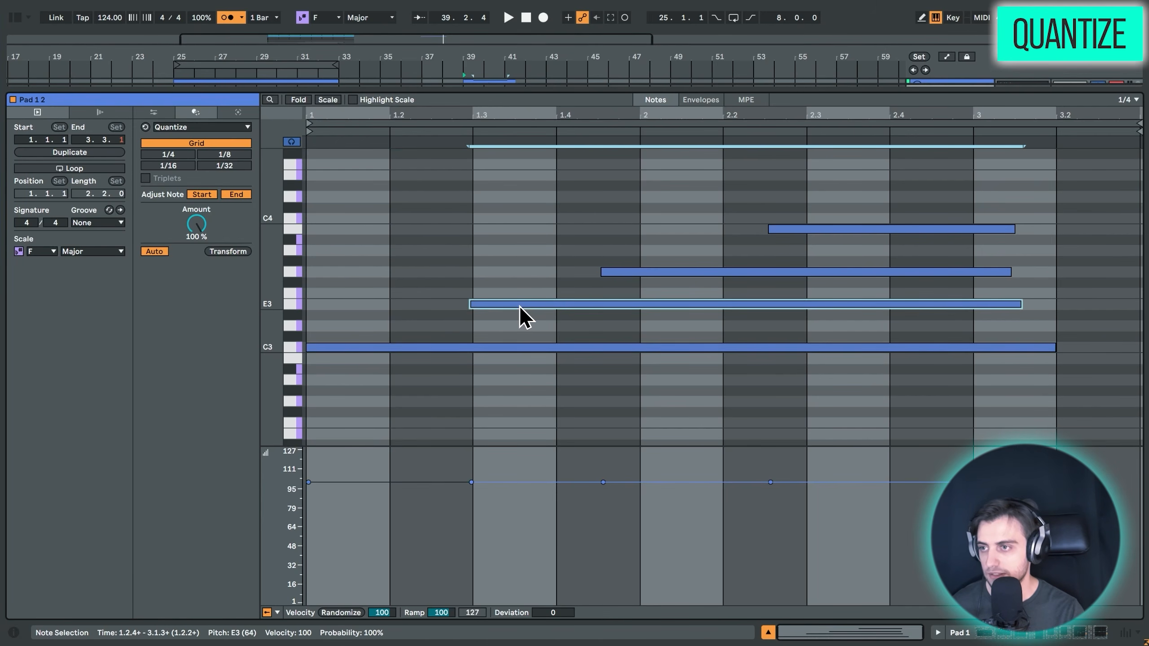
click(222, 251)
click(479, 310)
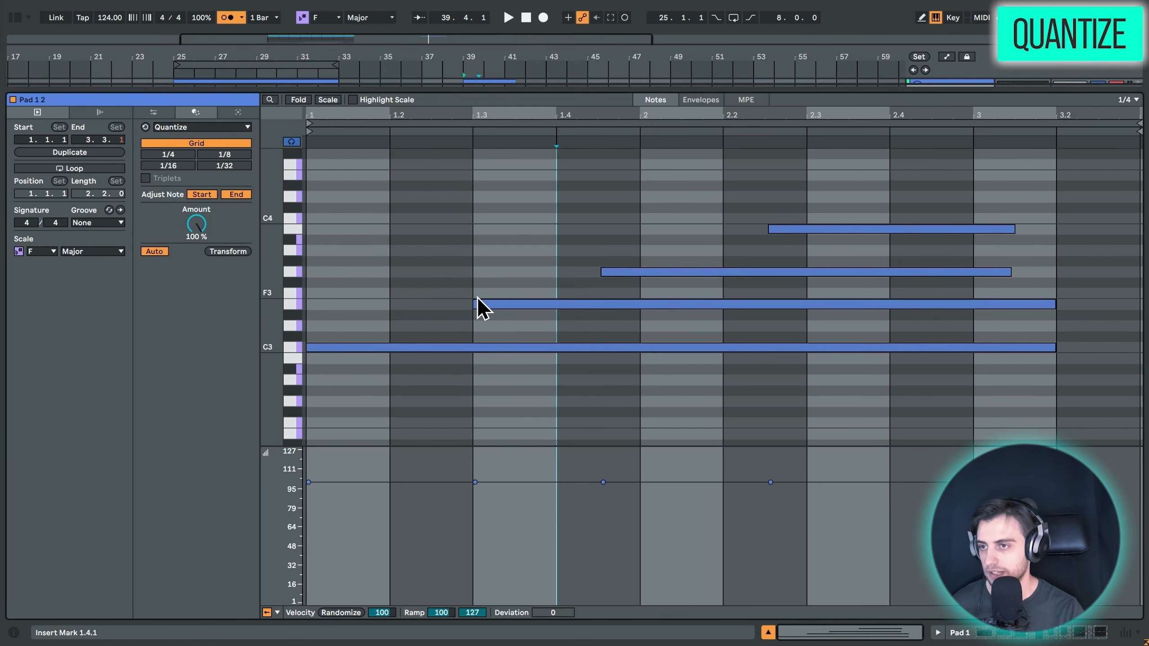
Quantize the G3 note at an amount of 55 %, applying it manually with automatic application switched off.
click(629, 273)
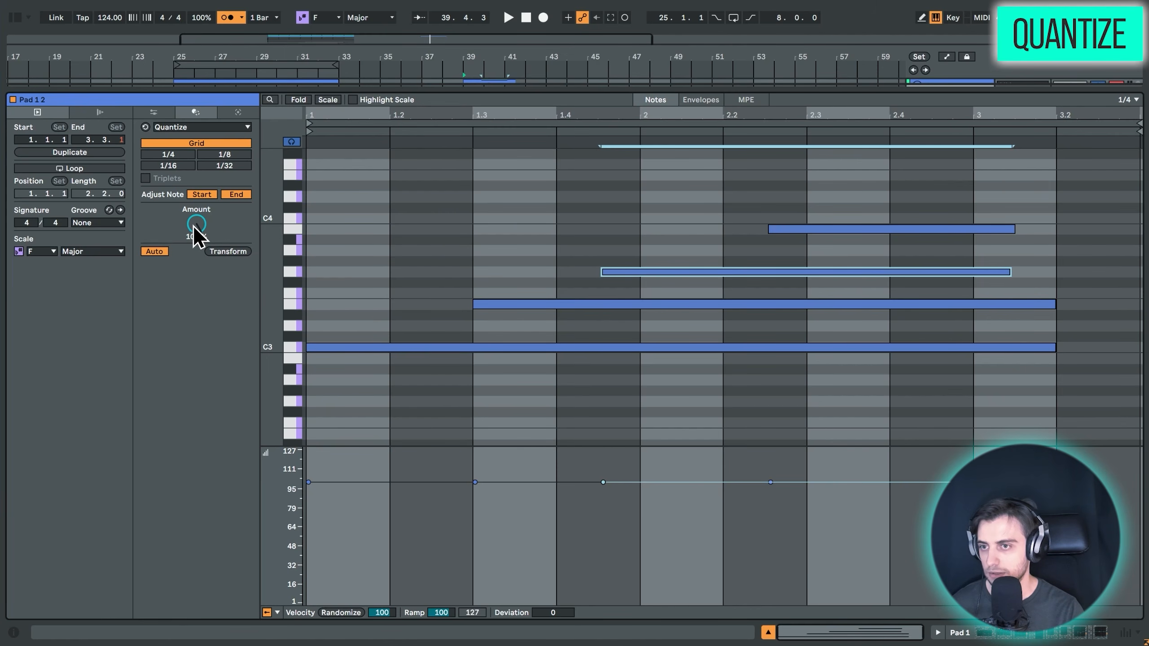
drag(195, 233, 196, 267)
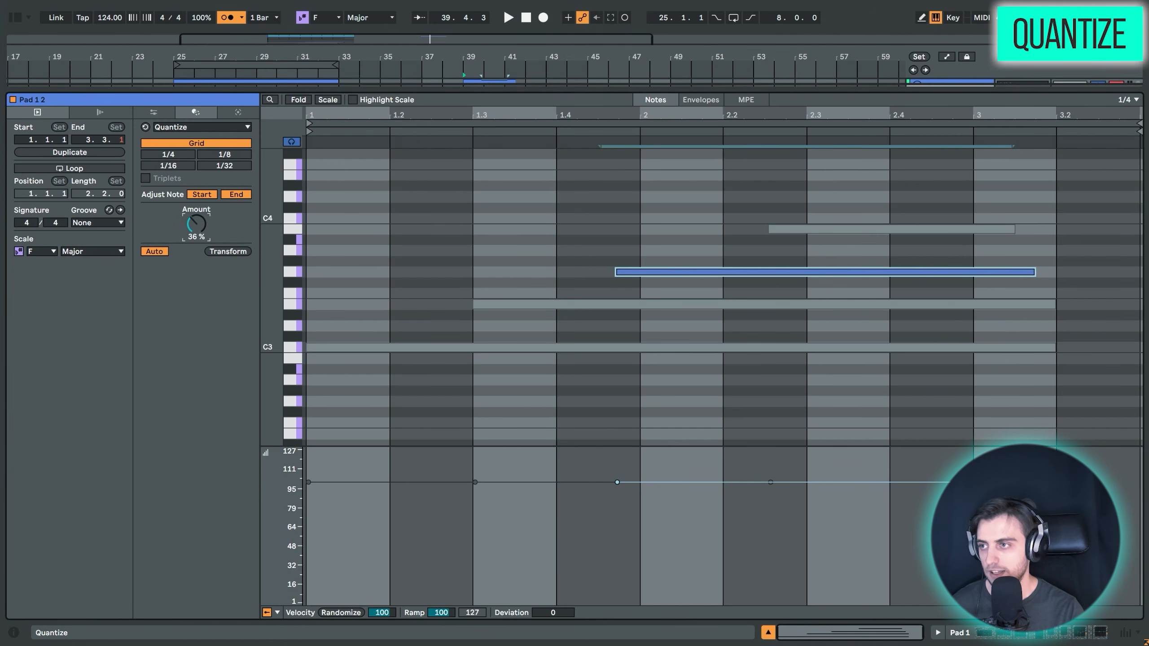
click(156, 253)
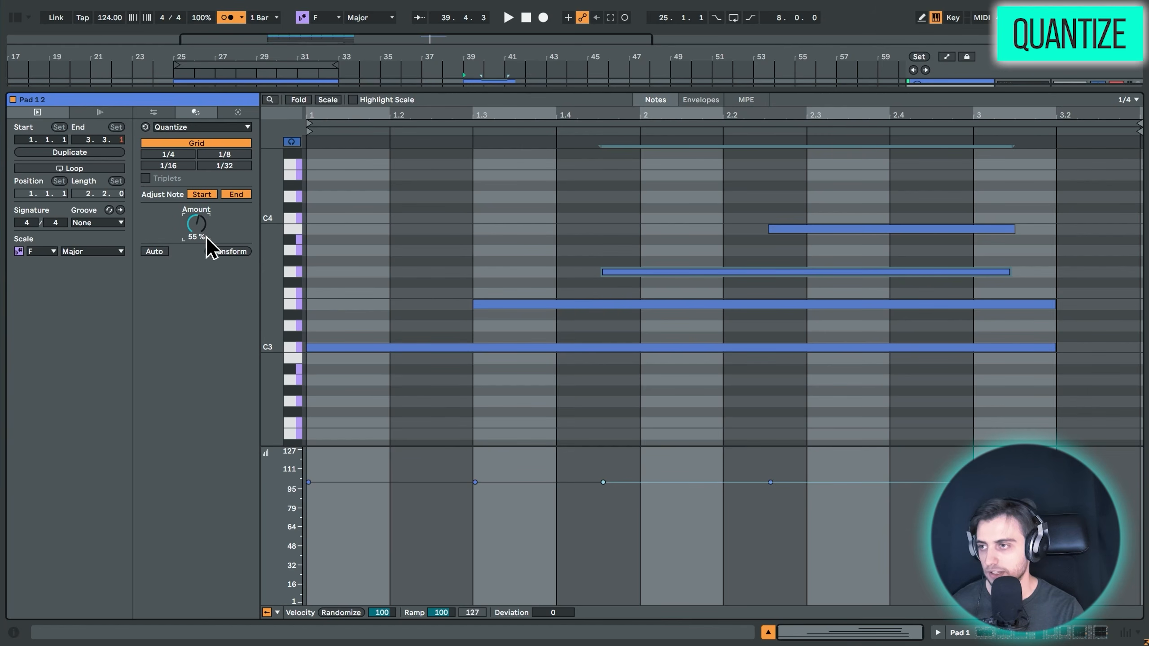
click(224, 252)
Turn automatic application back on, and raise the Quantize amount for the G3 note to 100 %.
click(158, 253)
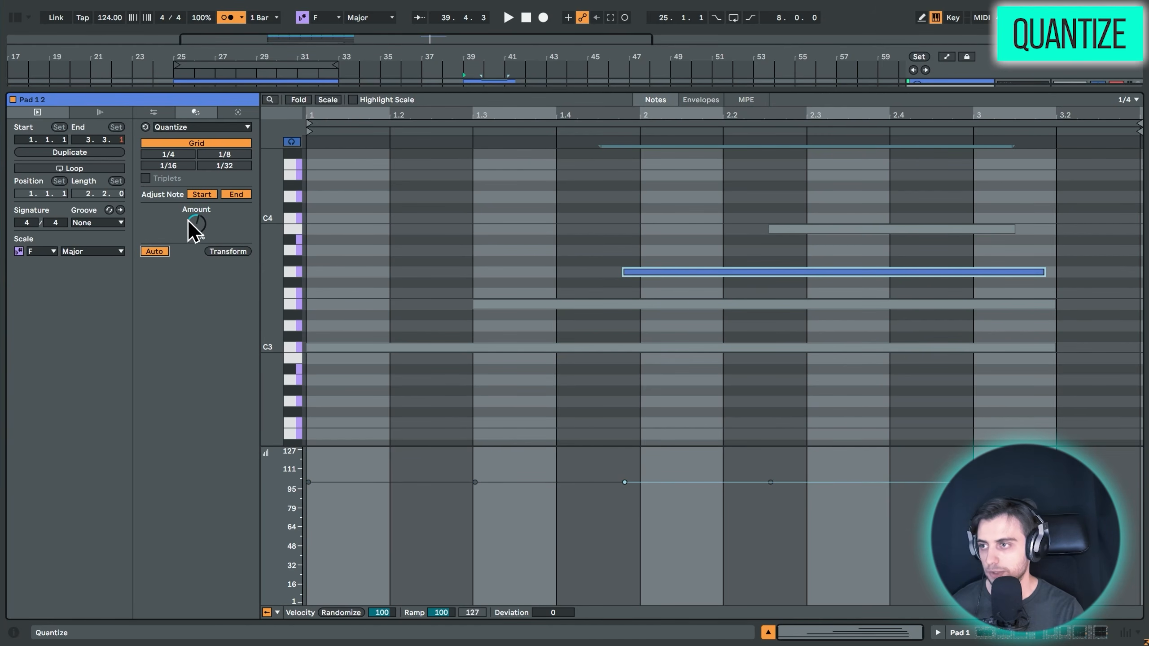
drag(194, 225, 195, 190)
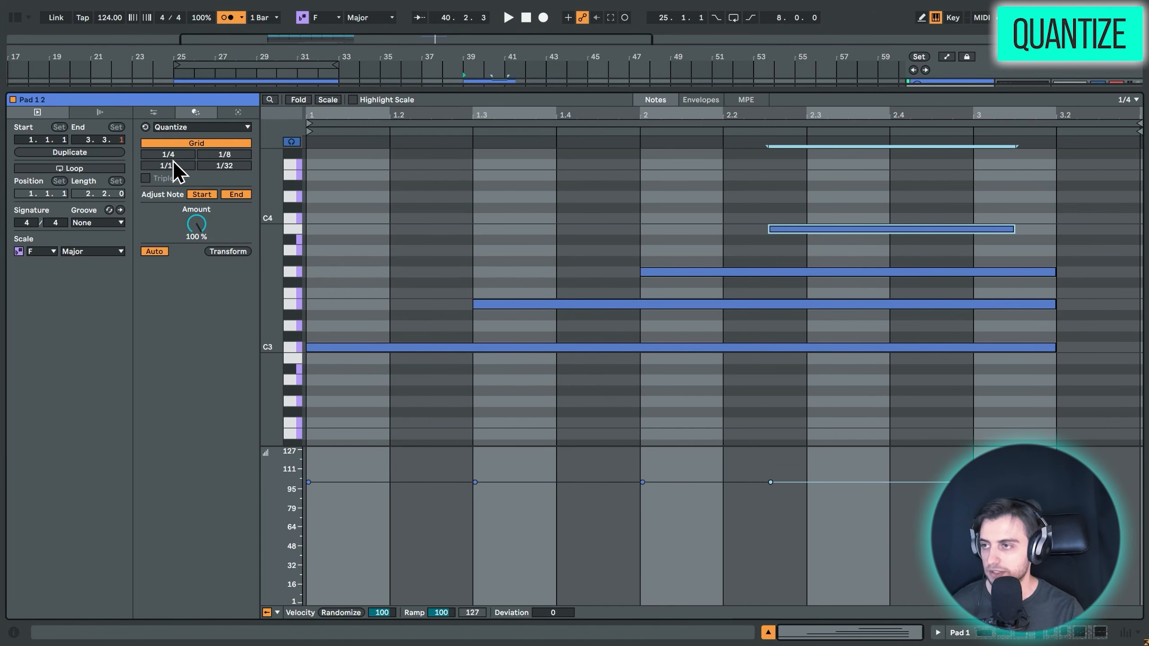
Quantize the start and end of the B3 note to the grid with the Quantize transformation.
click(145, 178)
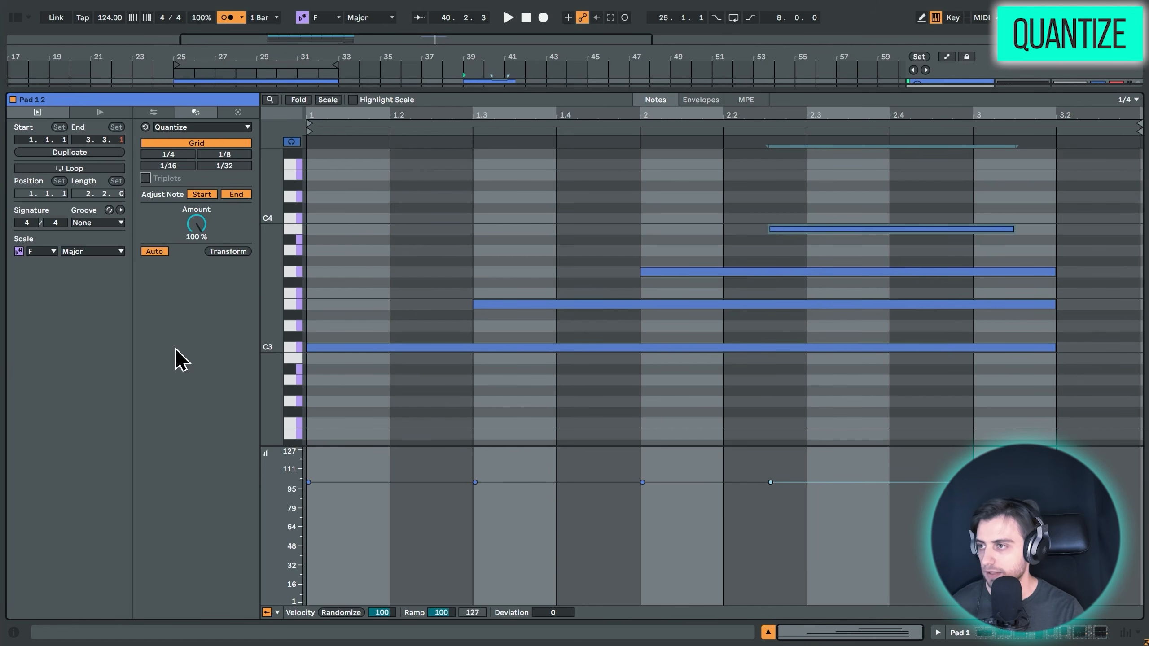
click(787, 229)
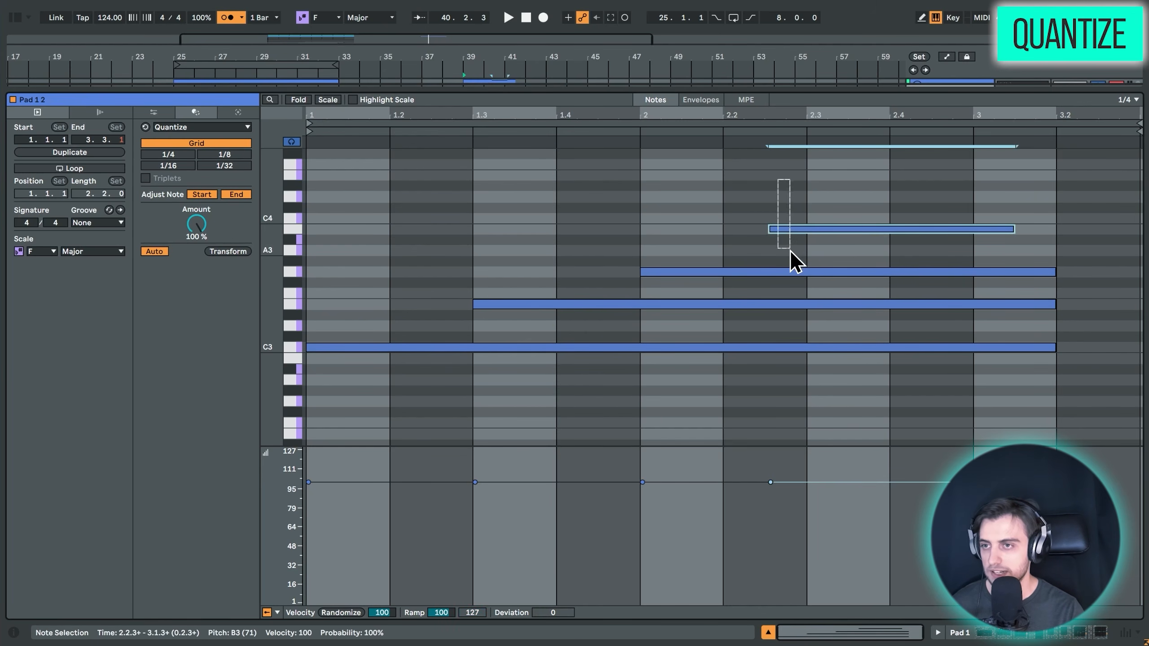
click(224, 252)
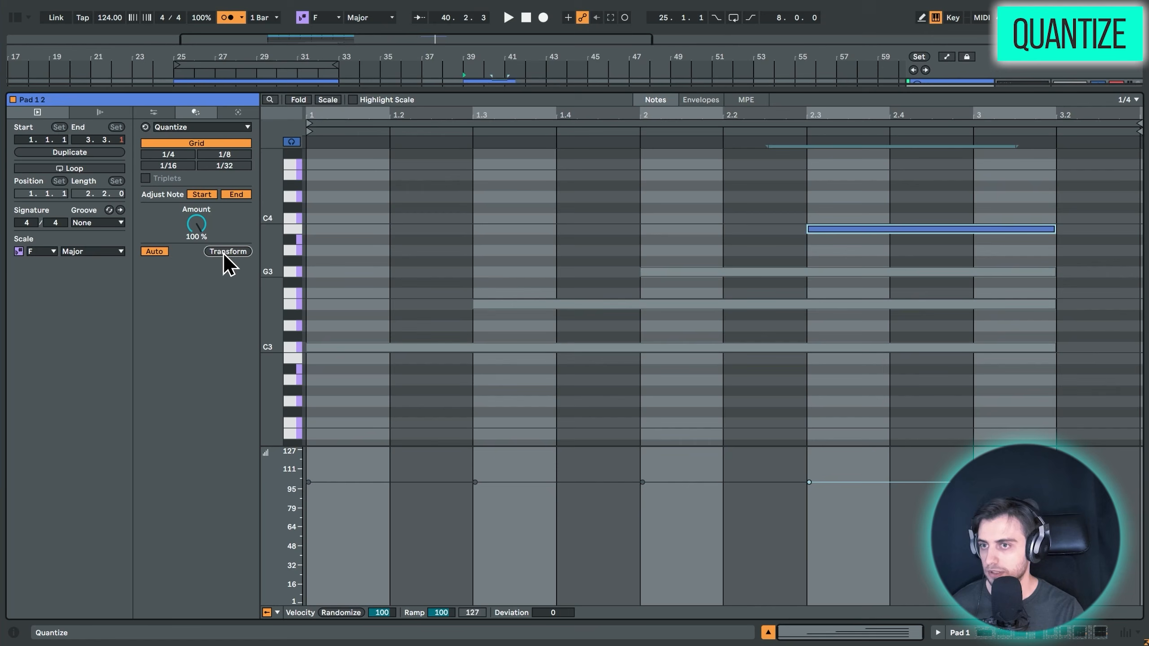
Select the quantized Pad 1 clip in the arrangement and play it back to hear the four notes.
drag(518, 93, 496, 216)
scroll(483, 315, down, 2)
click(478, 95)
key(space)
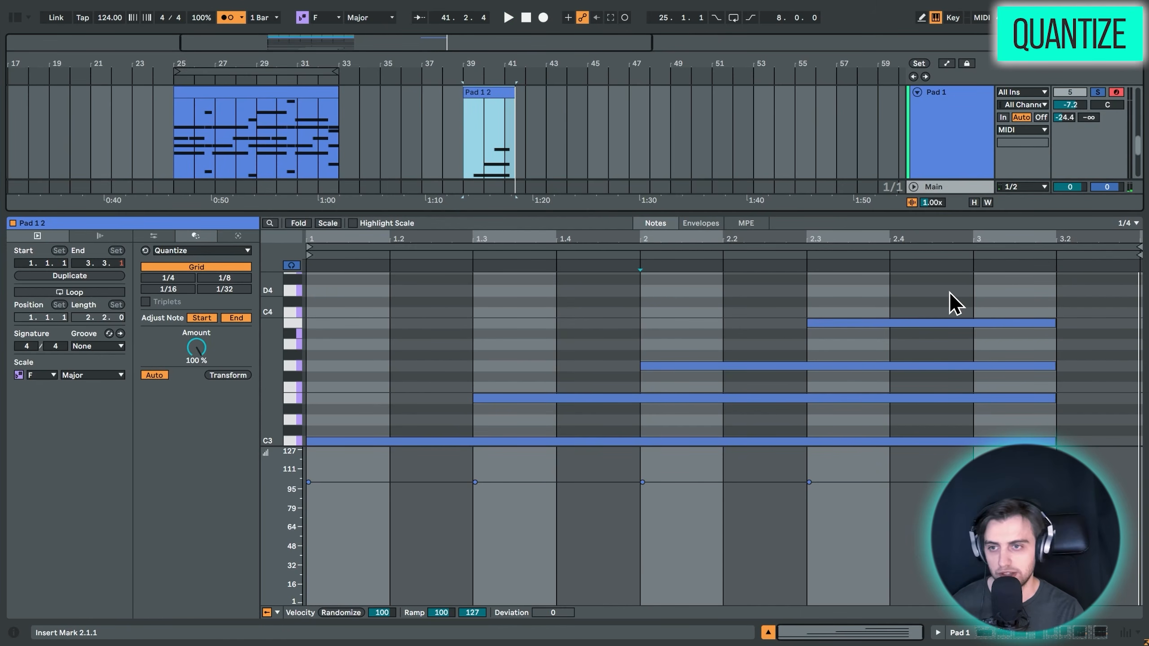
key(space)
Shorten all four notes together so they end at bar 3.
key(ctrl+a)
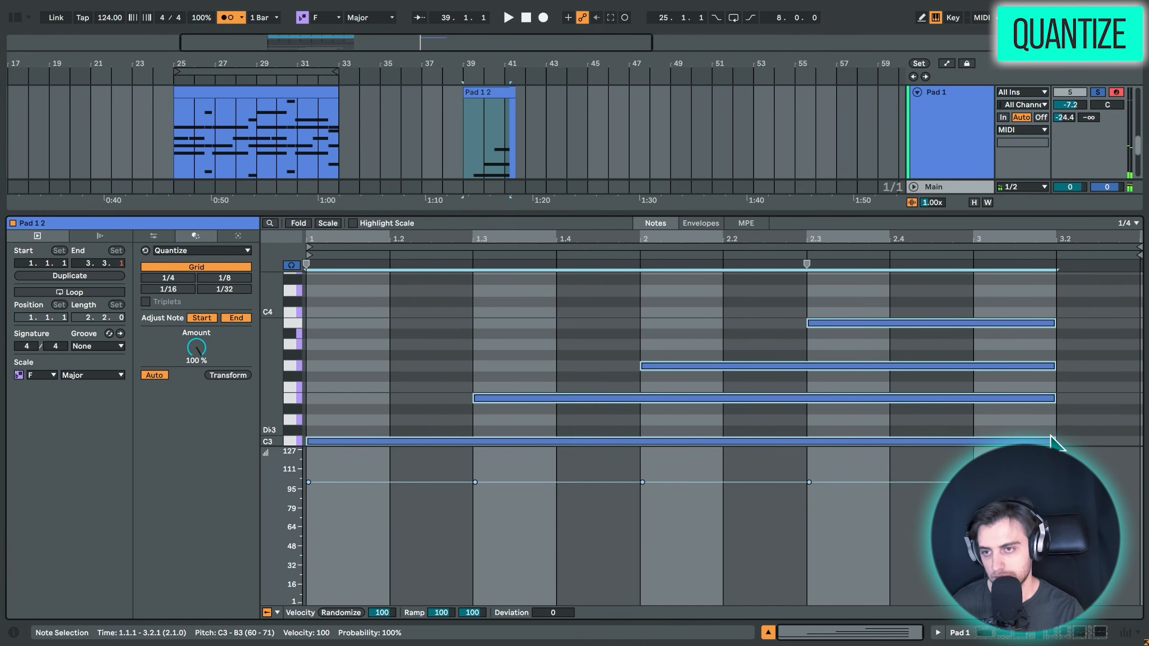
drag(1053, 438, 974, 441)
scroll(1038, 358, down, 2)
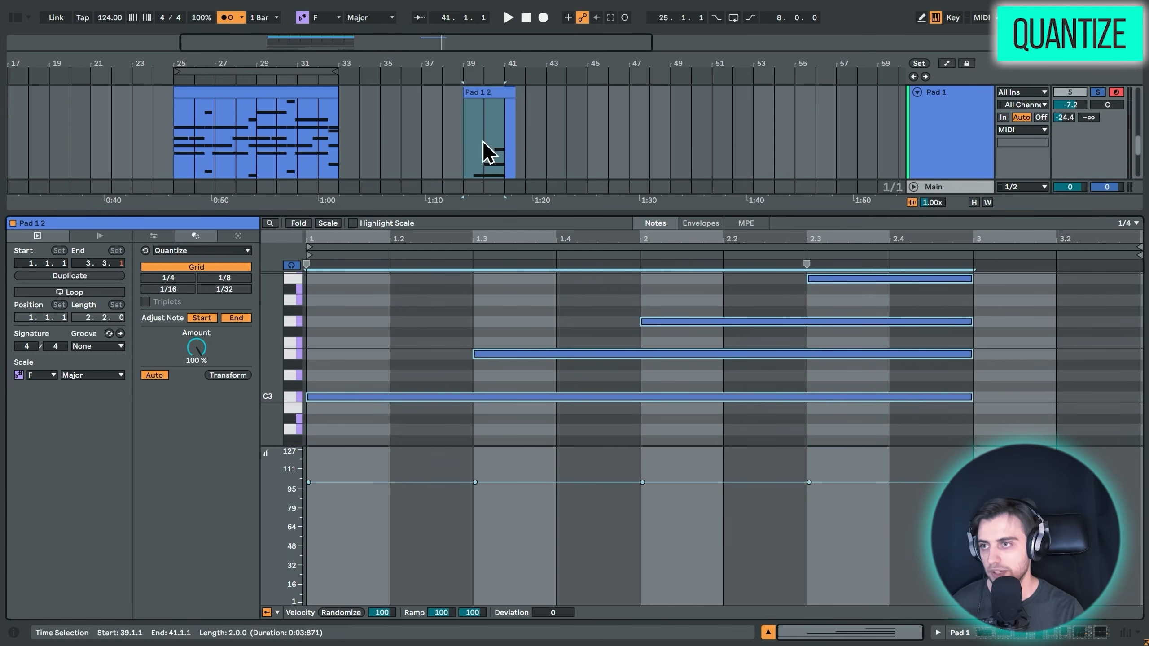
Split the Pad 1 clip at 41.1.1 and delete the empty remainder after it.
drag(472, 211, 466, 311)
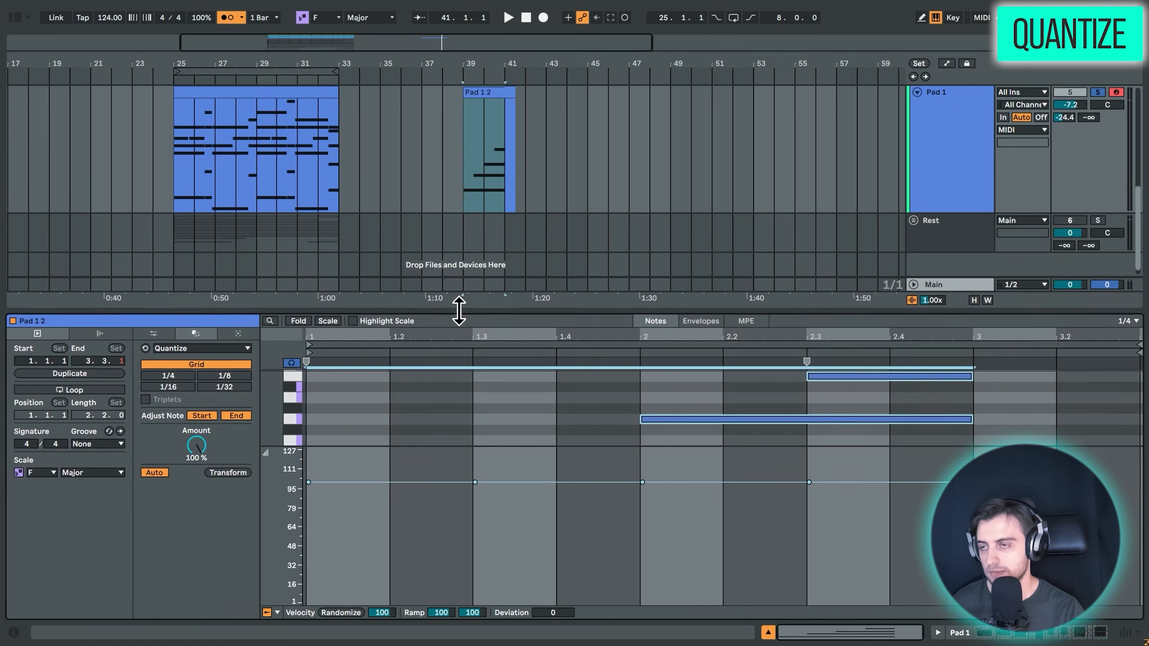
key(z)
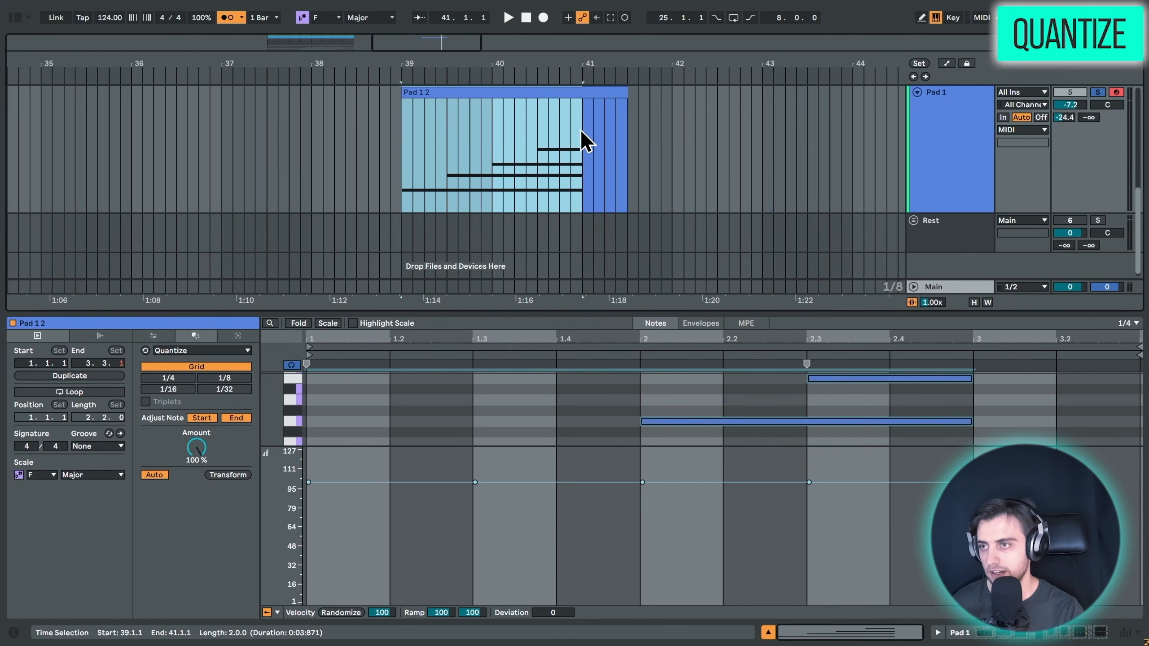
click(582, 131)
key(ctrl+e)
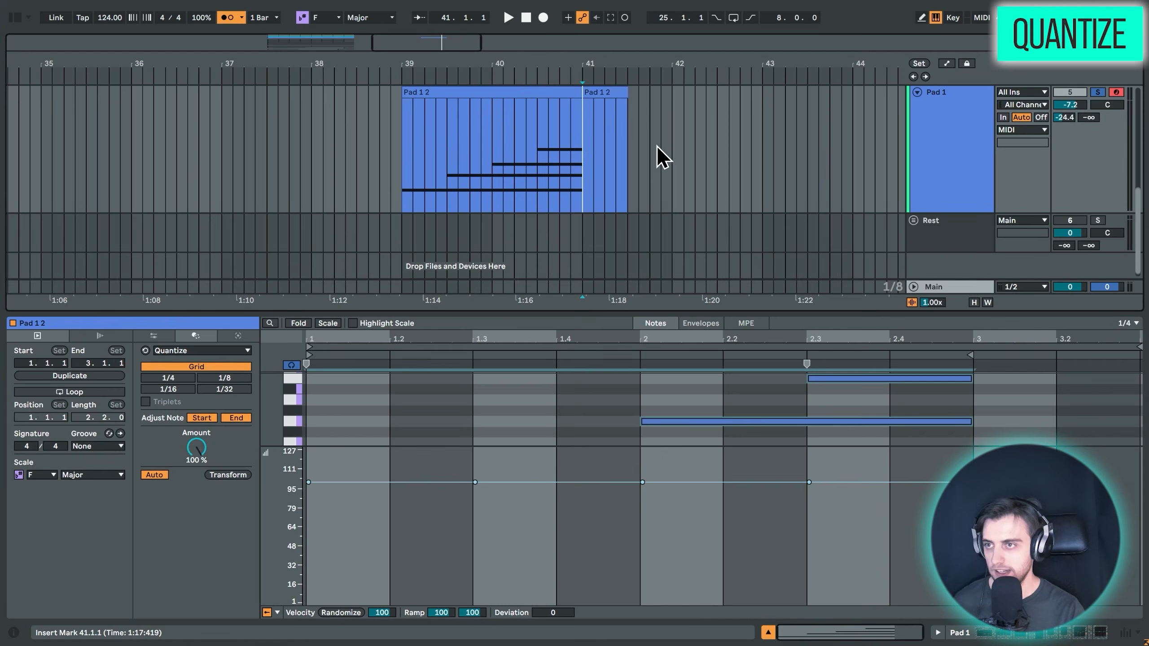
click(597, 95)
key(Delete)
click(549, 92)
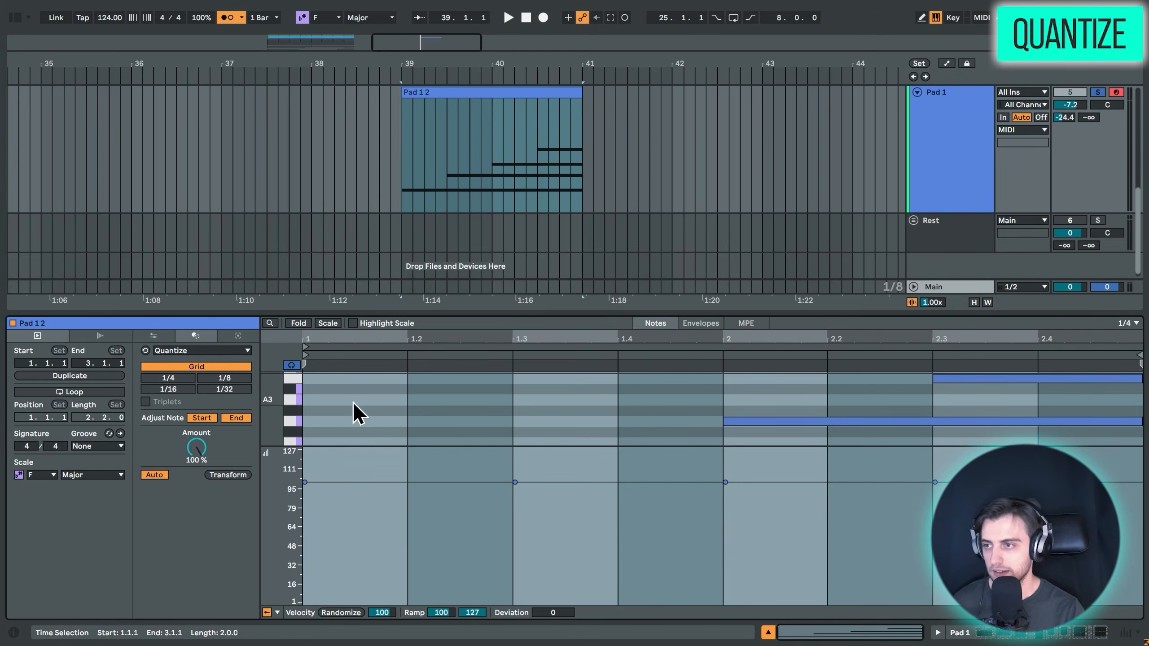
Loop the clip's full two-bar range from 1.1.1 to 3.1.1 and enlarge the note editor.
click(315, 409)
drag(334, 410, 1112, 410)
key(ctrl+l)
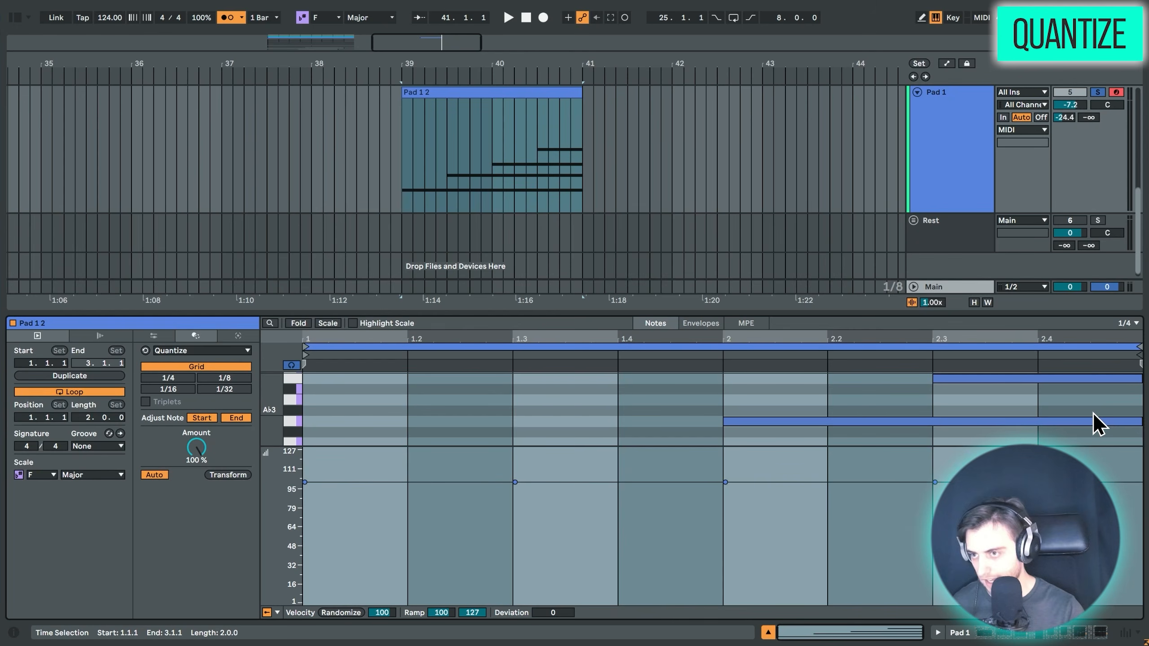
drag(790, 314, 789, 93)
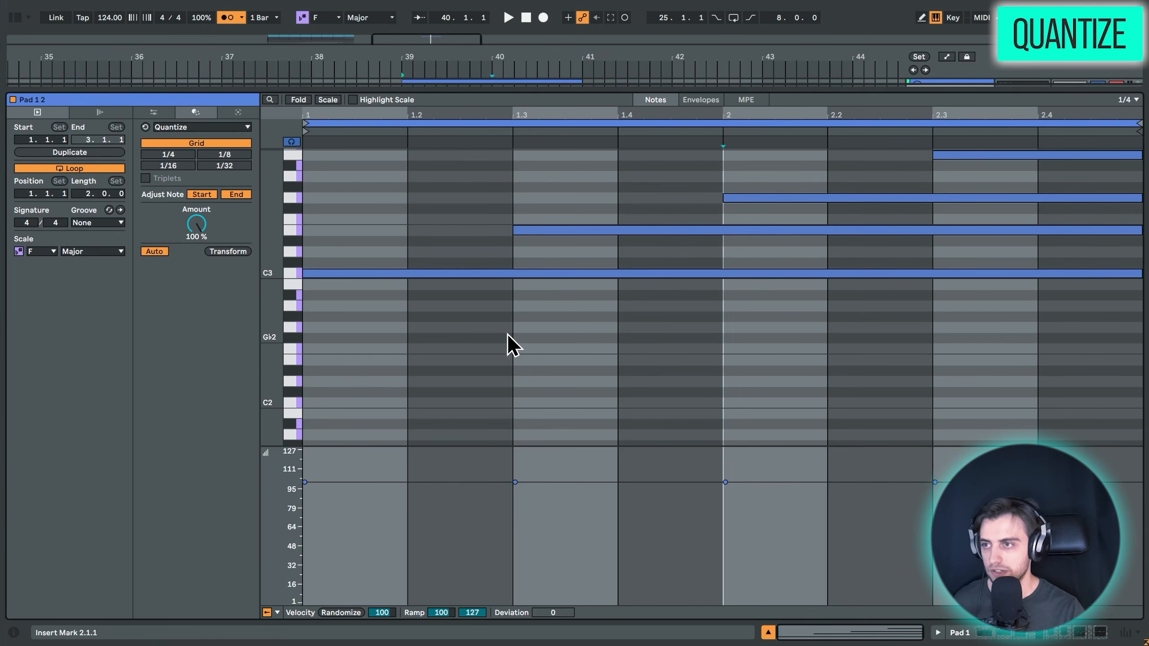
drag(310, 361, 437, 390)
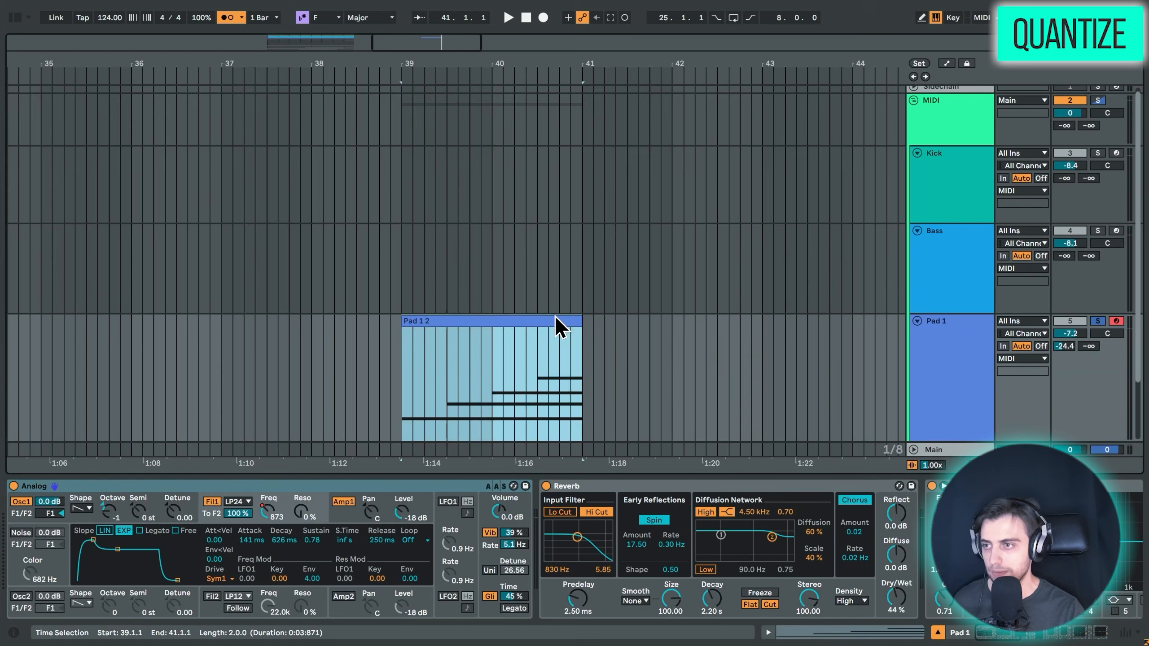
Delete the Pad 1 clip in the arrangement and fold the MIDI group.
scroll(608, 344, down, 3)
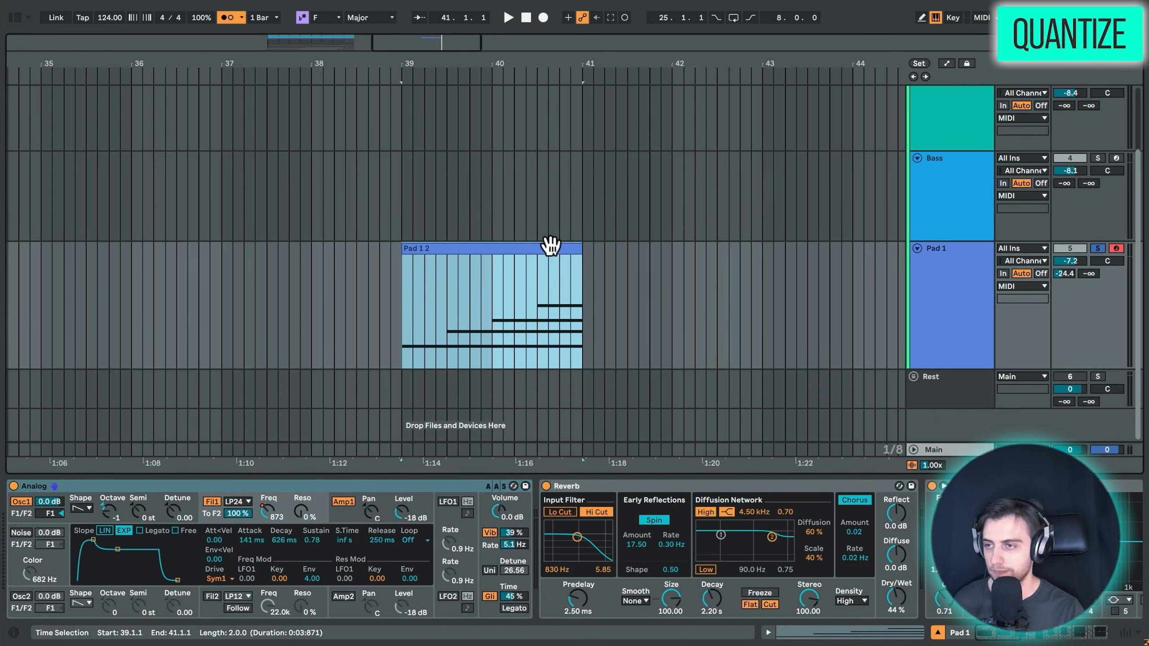
key(Delete)
scroll(552, 185, up, 3)
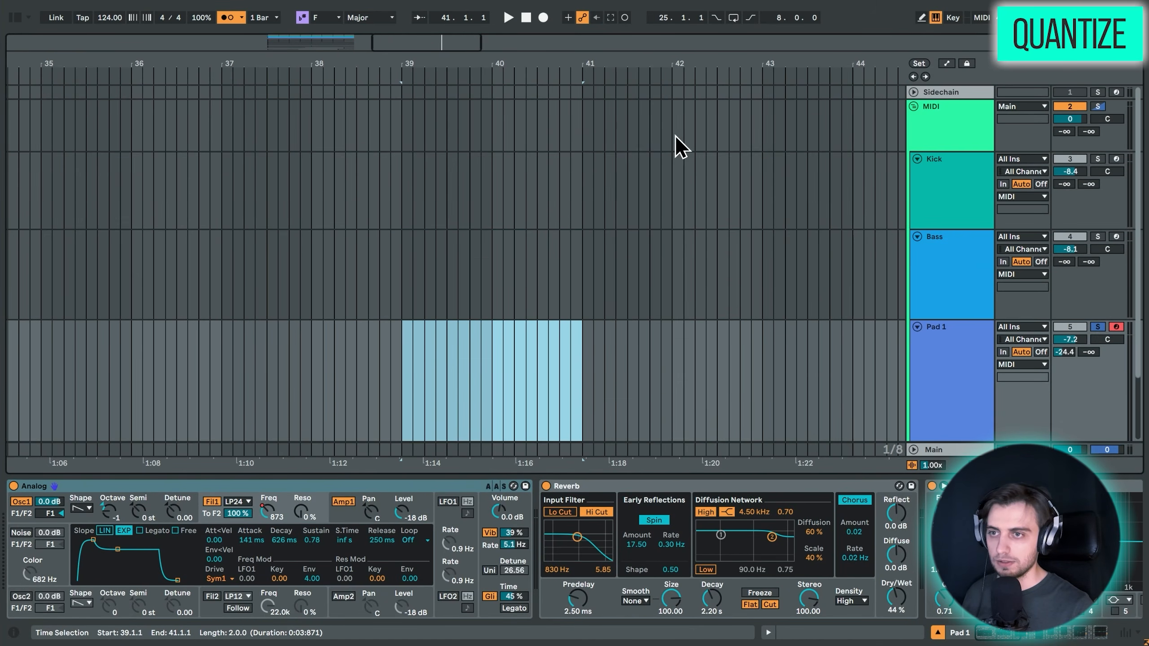
click(913, 107)
click(940, 144)
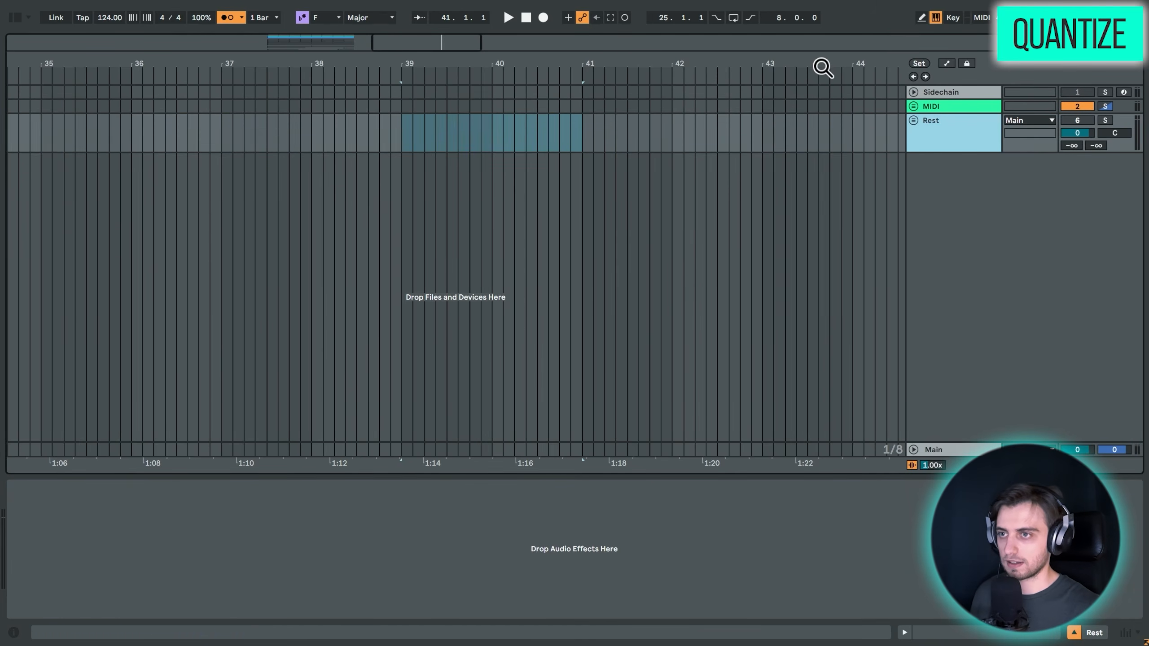
Load 707 Core Kit.adg from the browser's Drums category onto a new MIDI track.
drag(822, 66, 822, 9)
drag(187, 52, 185, 68)
click(15, 17)
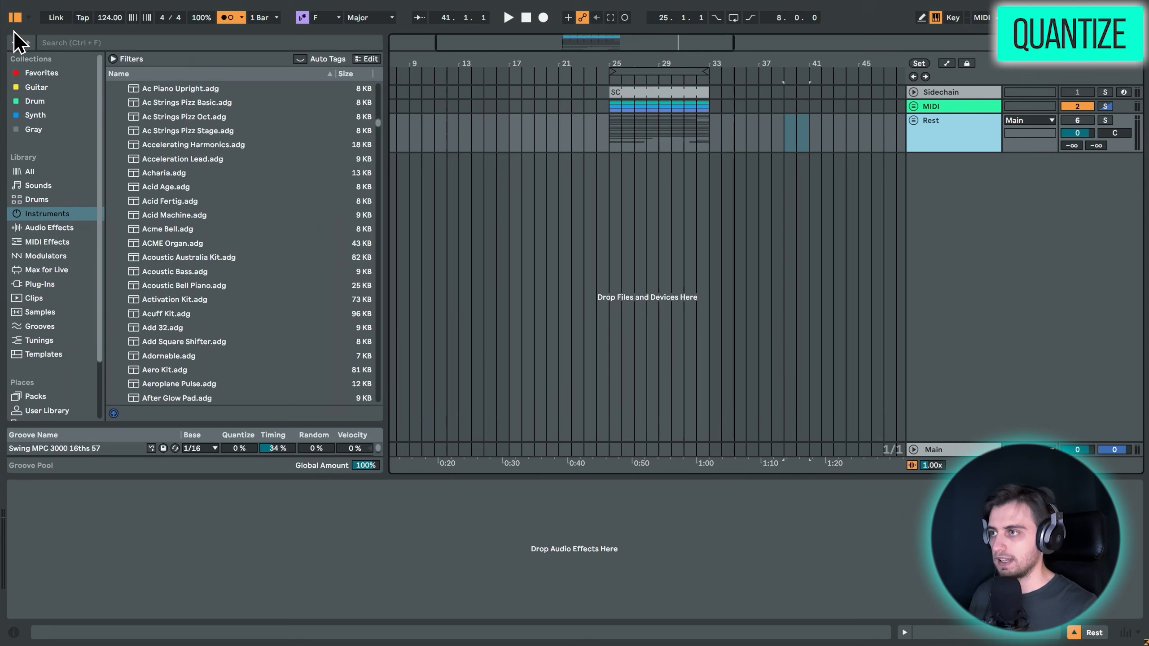
click(54, 200)
scroll(181, 167, down, 5)
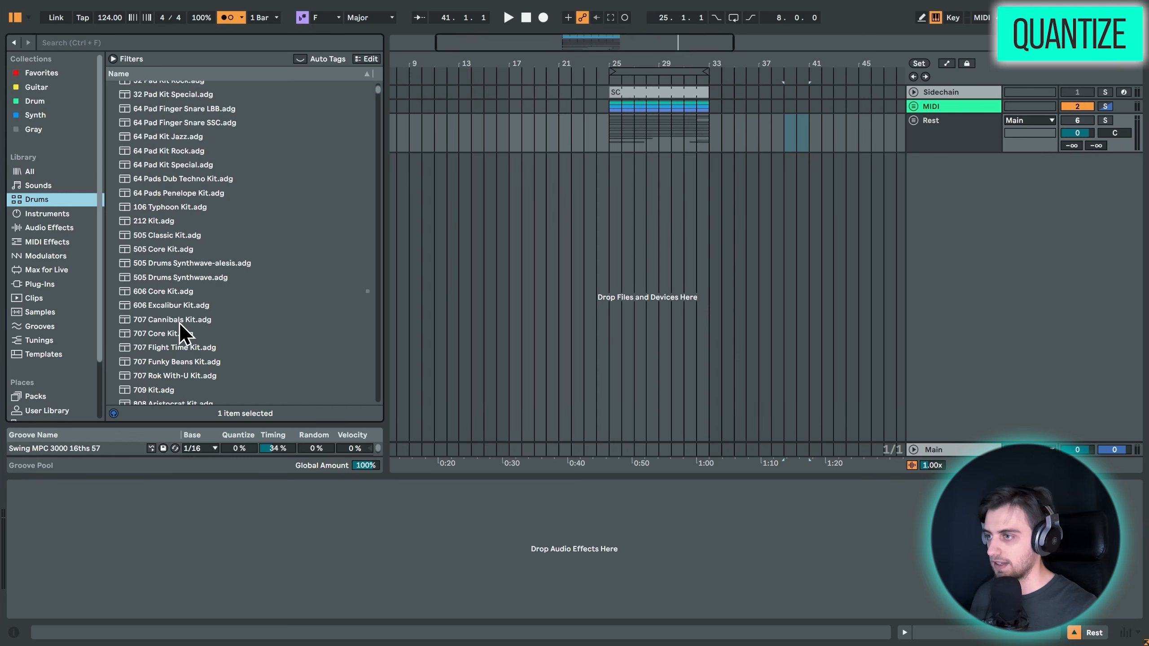
scroll(179, 321, down, 3)
drag(171, 245, 1071, 238)
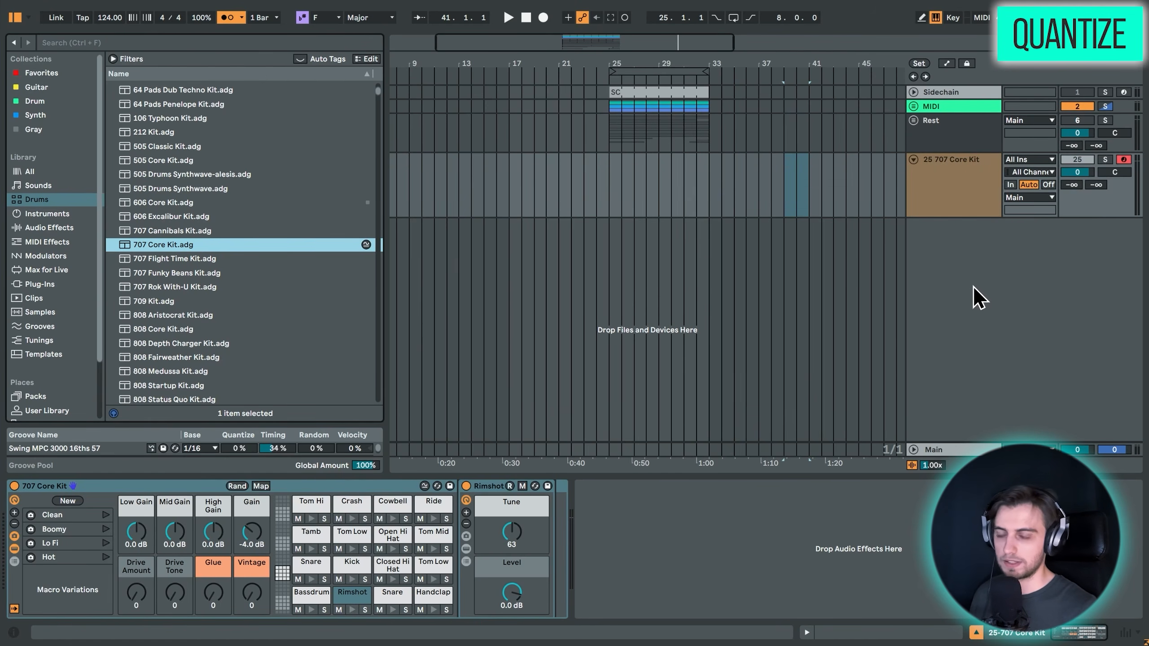
Solo the 707 Core Kit track and create an empty two-bar MIDI clip on it from 39.1.1 to 41.1.1.
drag(788, 69, 672, 113)
click(1104, 159)
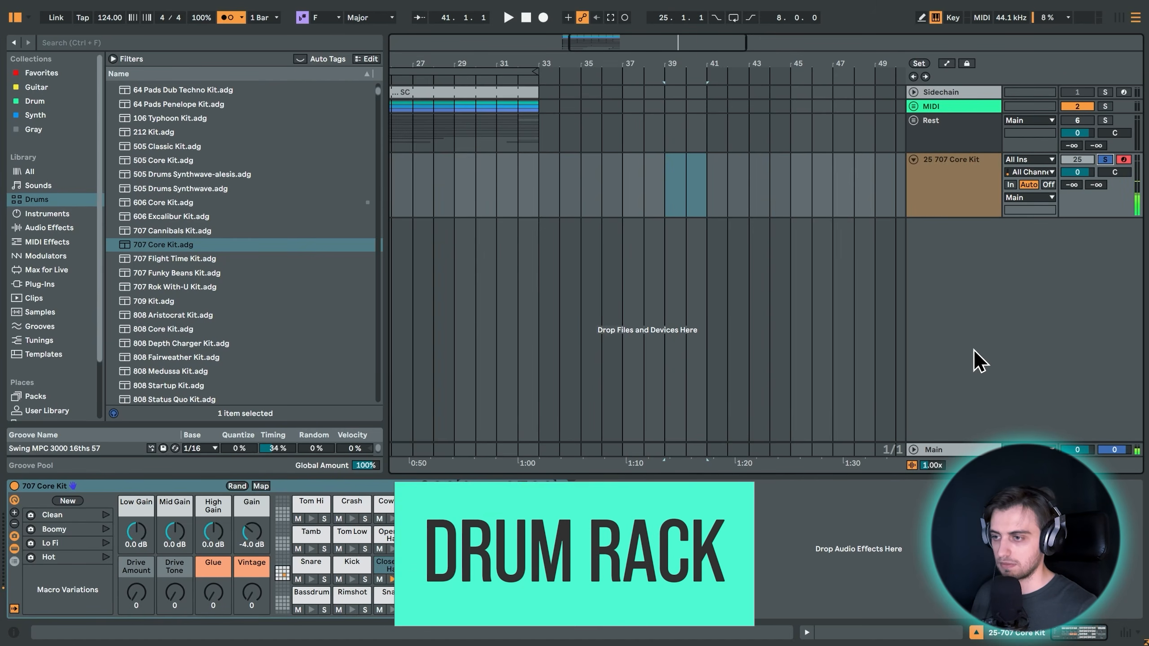
click(691, 206)
drag(678, 206, 705, 210)
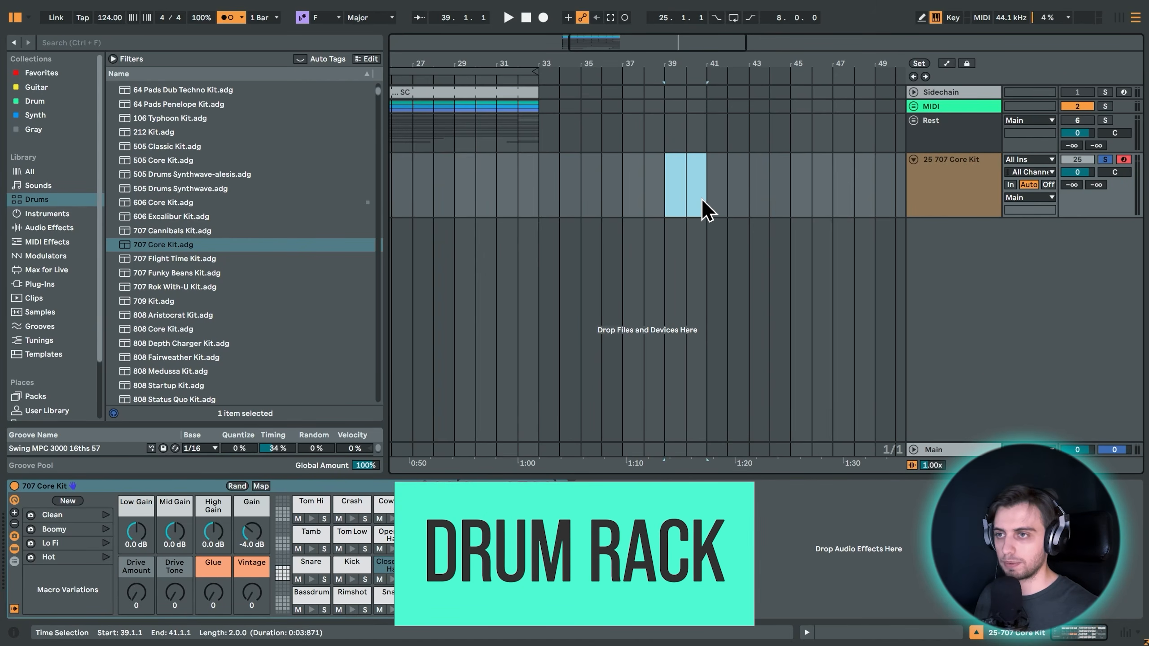
key(ctrl+shift+m)
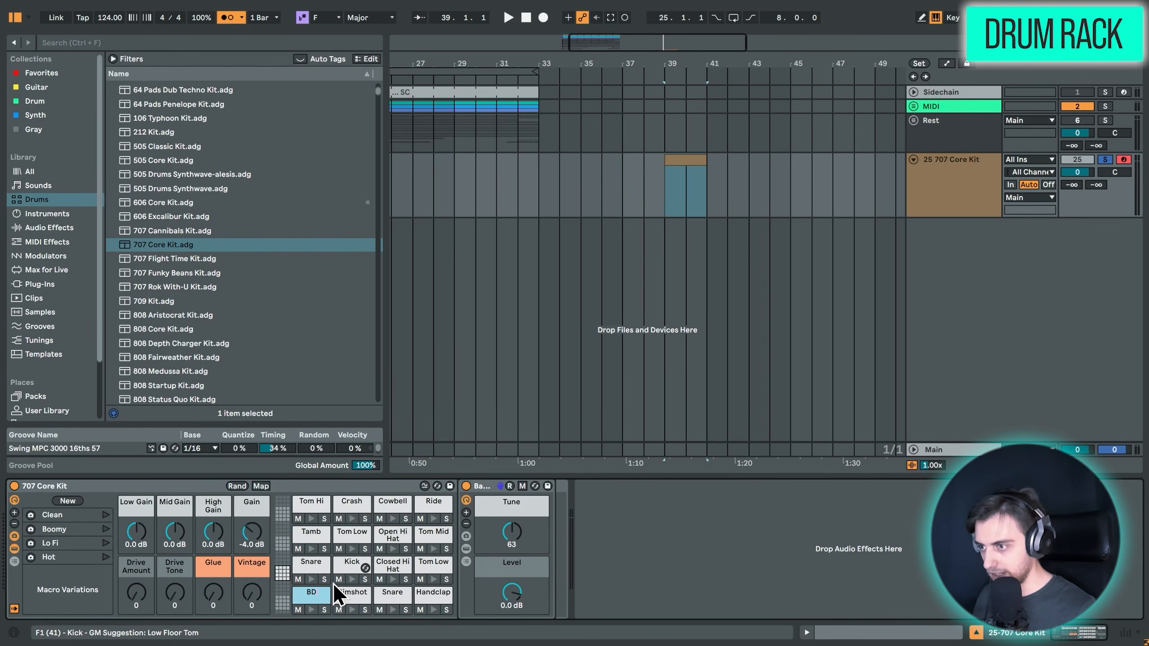
Open the new drum clip for editing, turn off its loop, and set a fixed 1/4 grid.
double_click(696, 158)
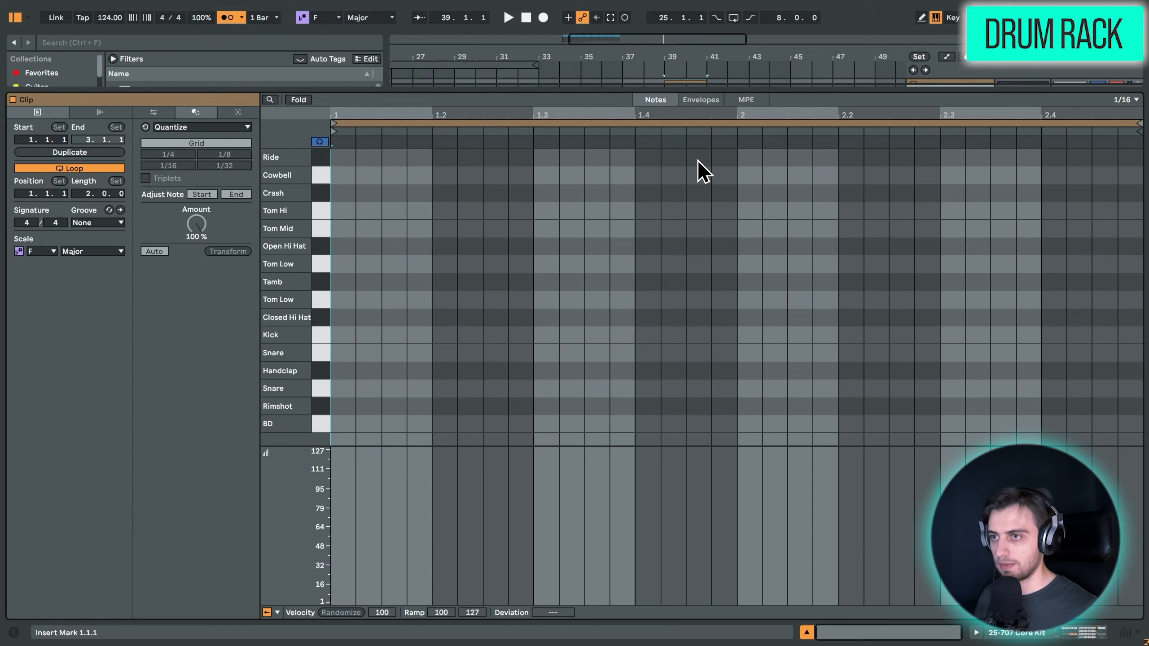
click(457, 354)
key(ctrl+l)
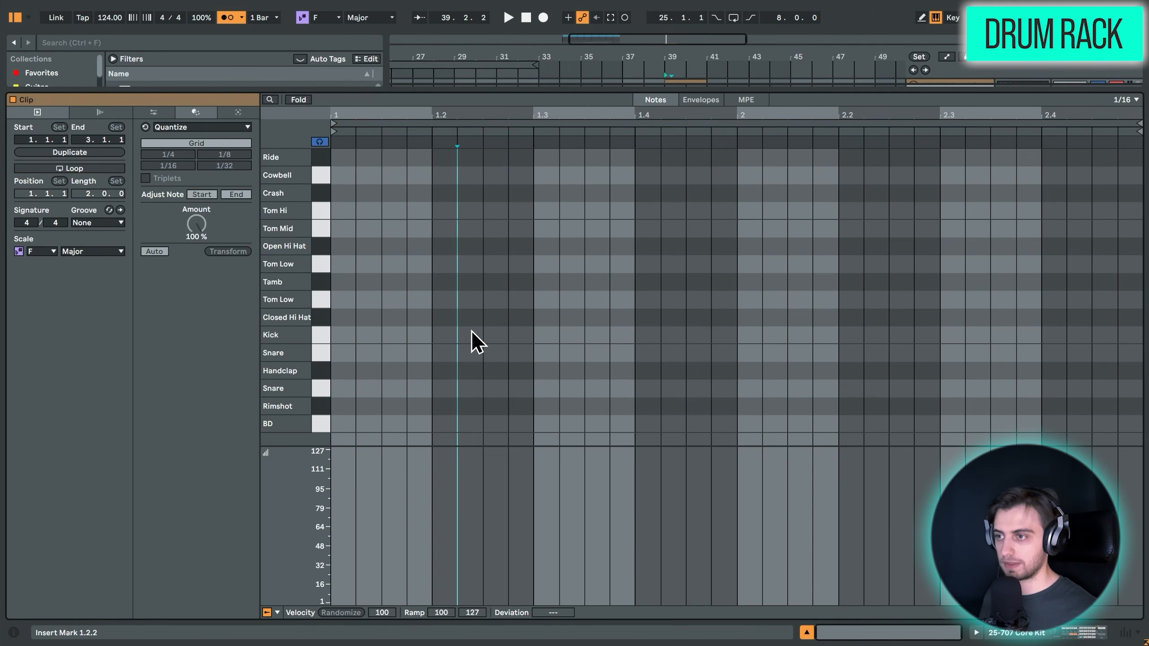
click(487, 289)
right_click(487, 289)
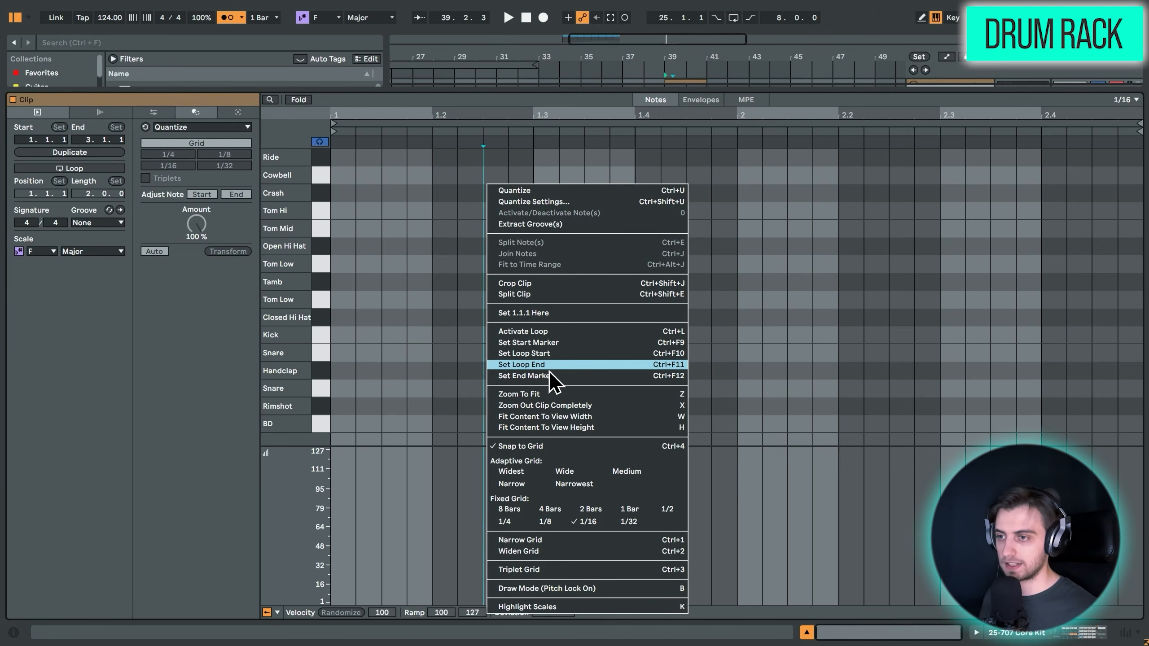
click(511, 521)
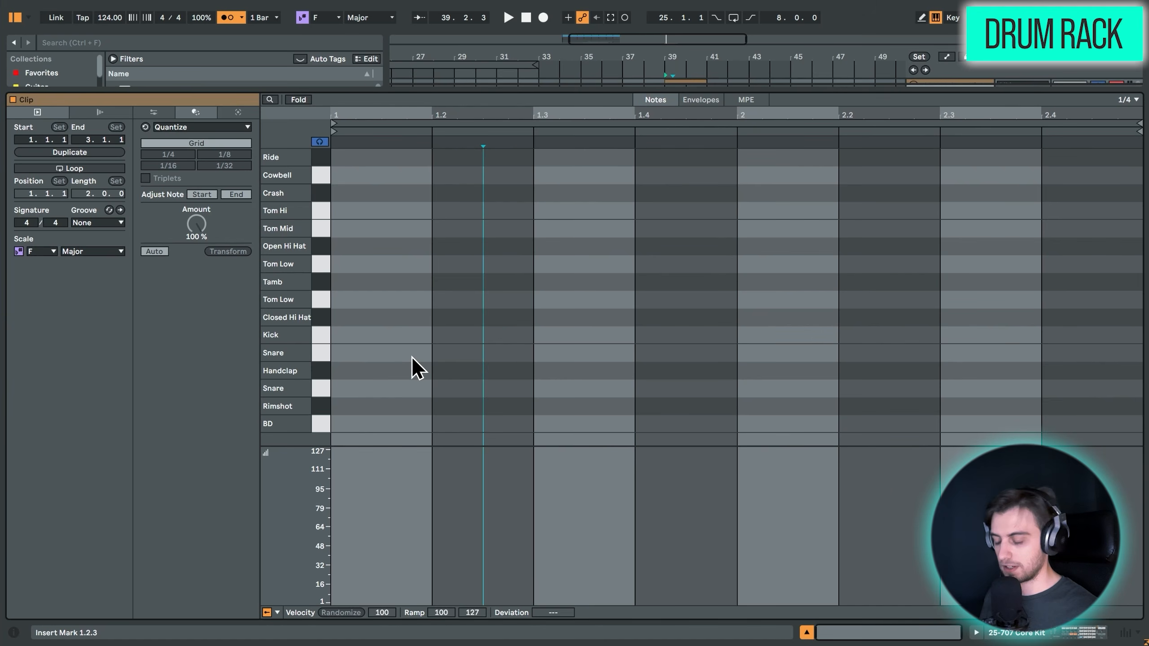
Draw a BD note at velocity 100 on every beat of the two-bar drum clip.
key(b)
click(406, 425)
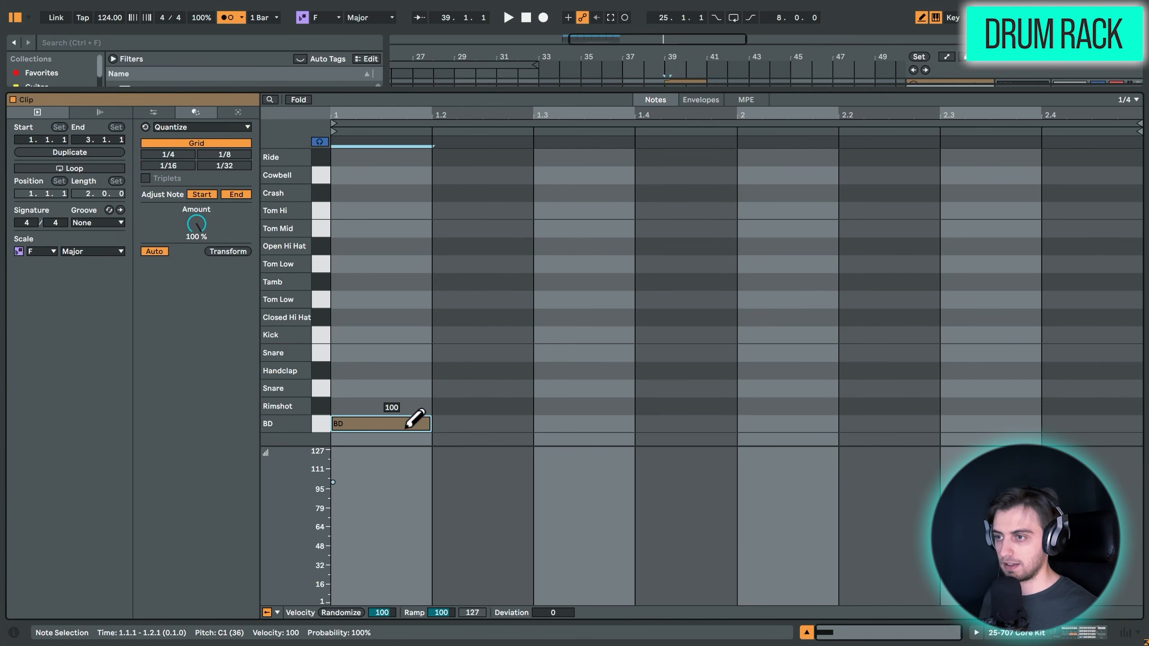
mouse_move(406, 425)
mouse_down()
mouse_move(920, 427)
mouse_move(1110, 448)
mouse_up()
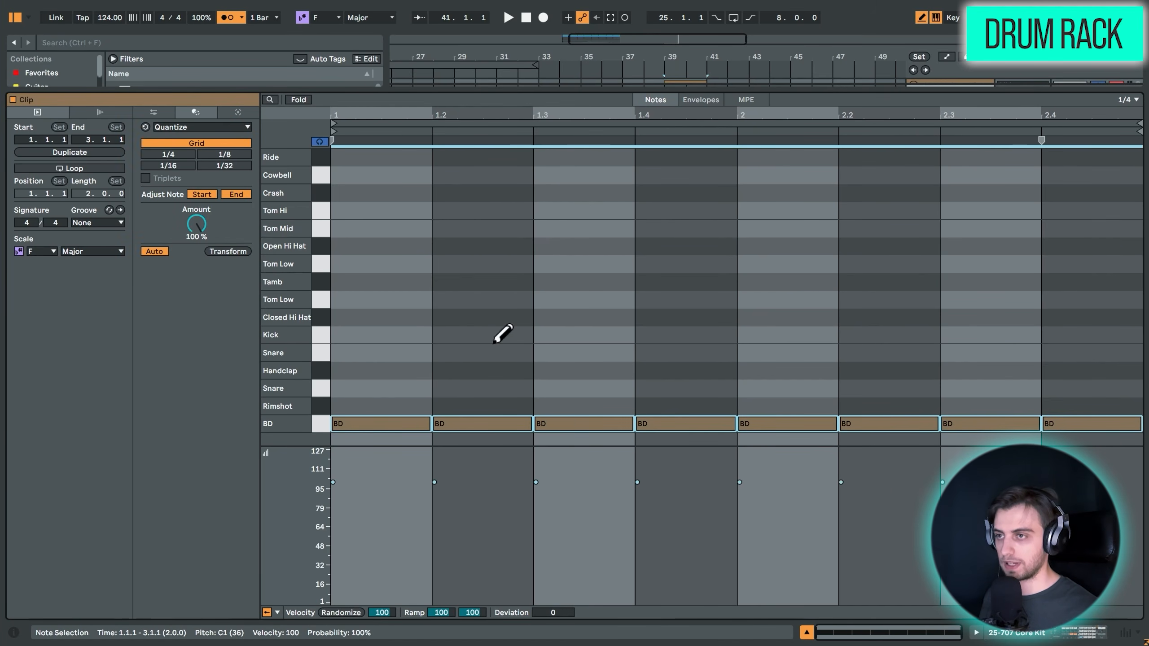
Play the drum clip and add Snare (D1) notes on beats 2 and 4 of both bars.
key(space)
drag(733, 89, 730, 164)
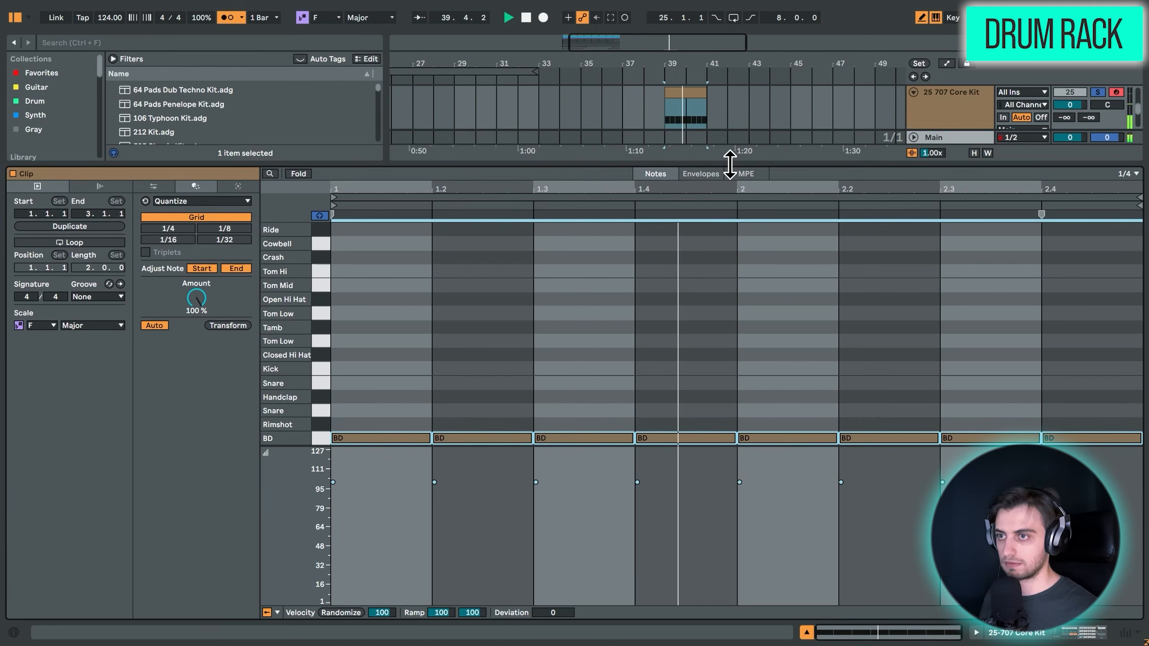
click(462, 410)
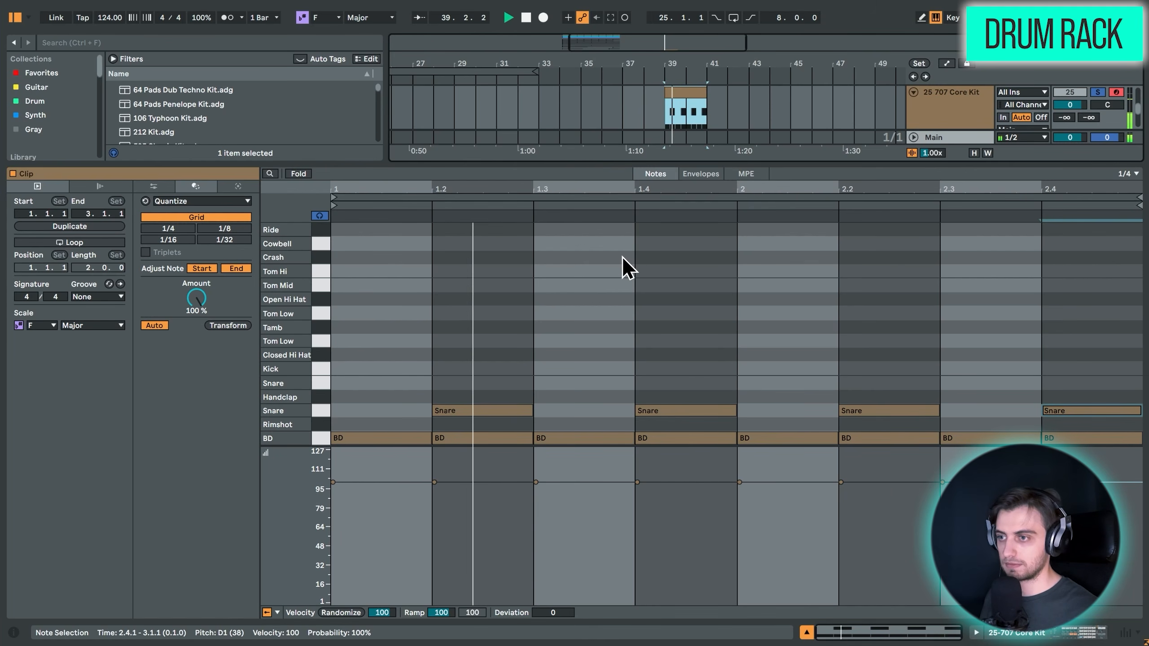
Set the grid to 1/16, draw Closed Hi Hat notes on every sixteenth of both bars, and play the beat.
right_click(469, 322)
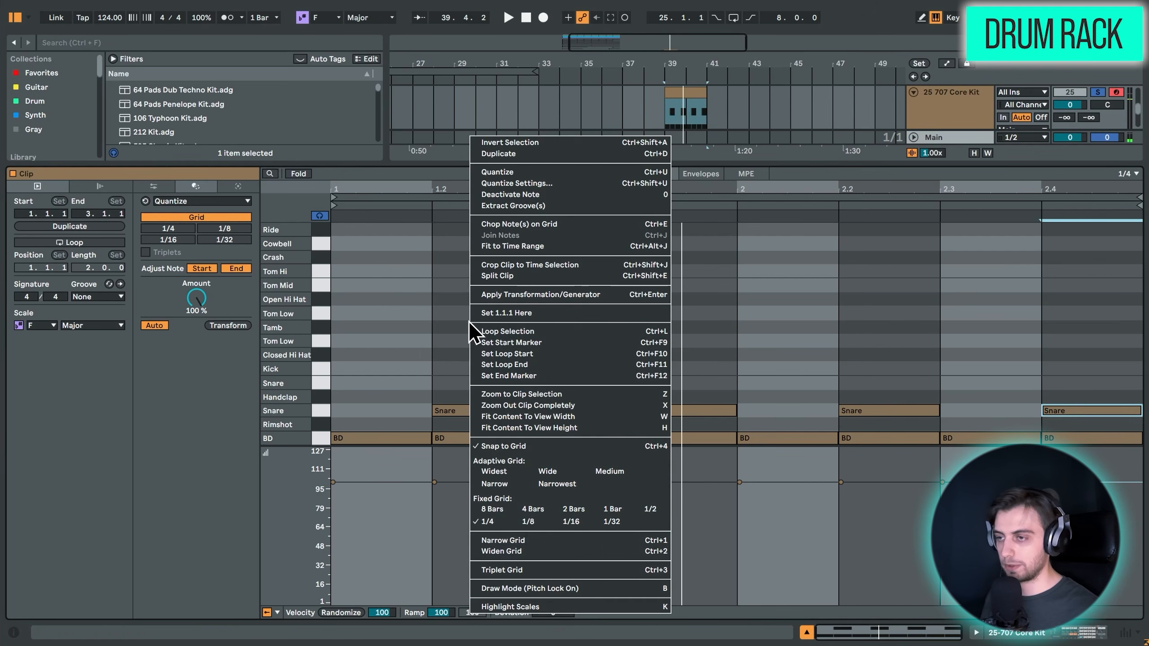
click(570, 522)
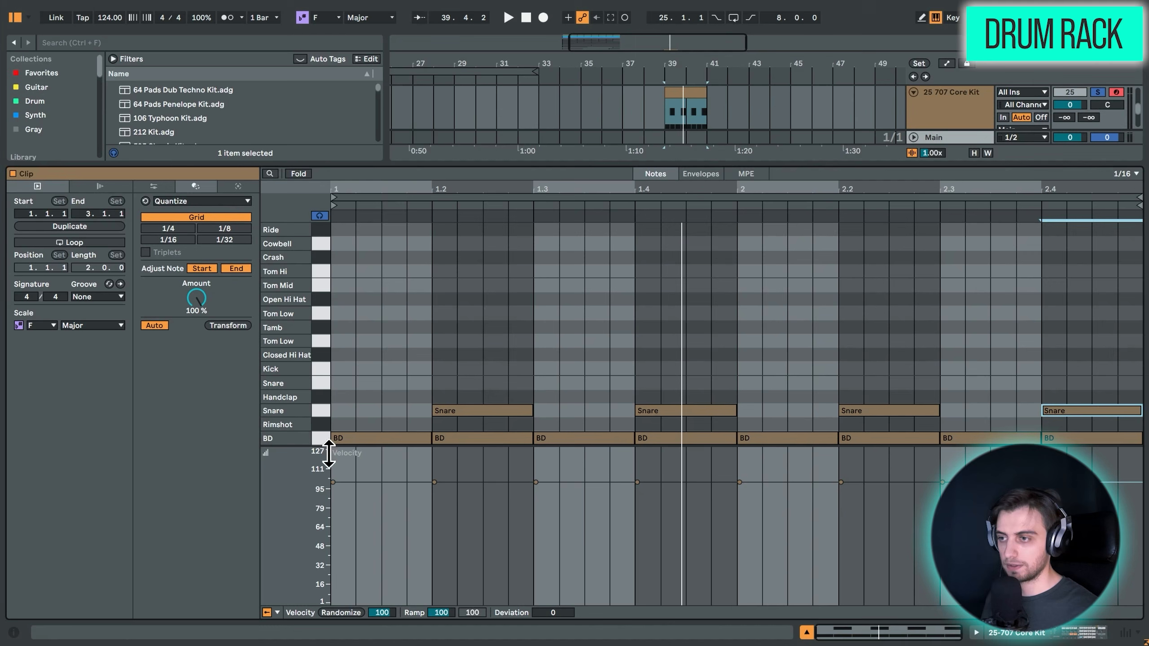
key(b)
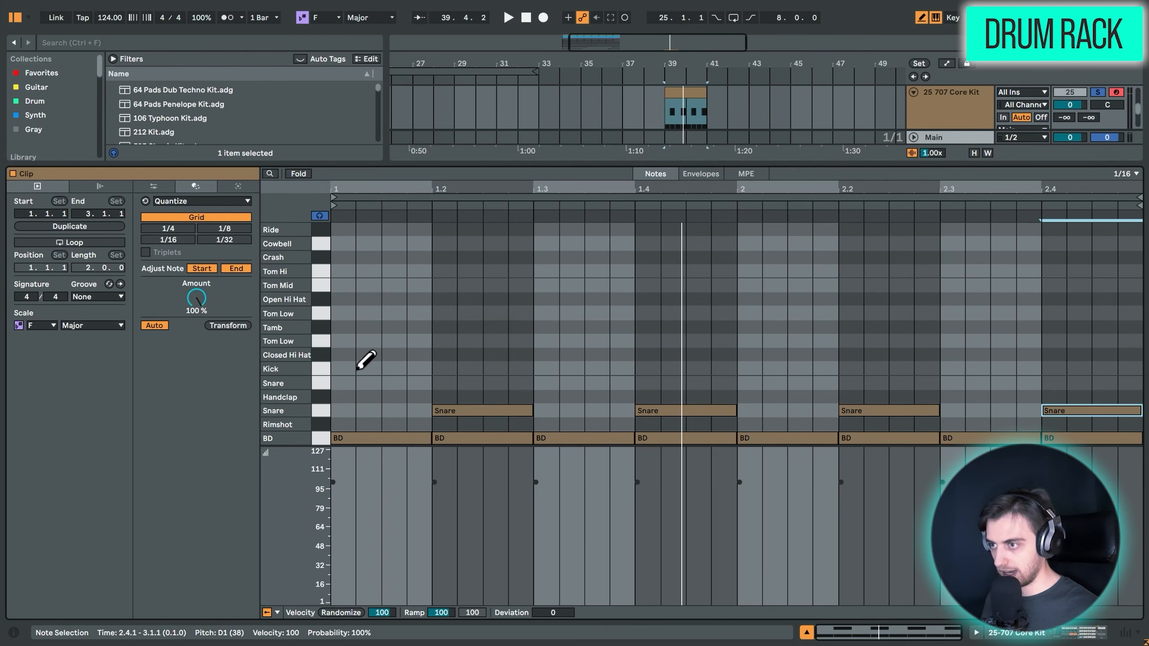
drag(345, 354, 1130, 351)
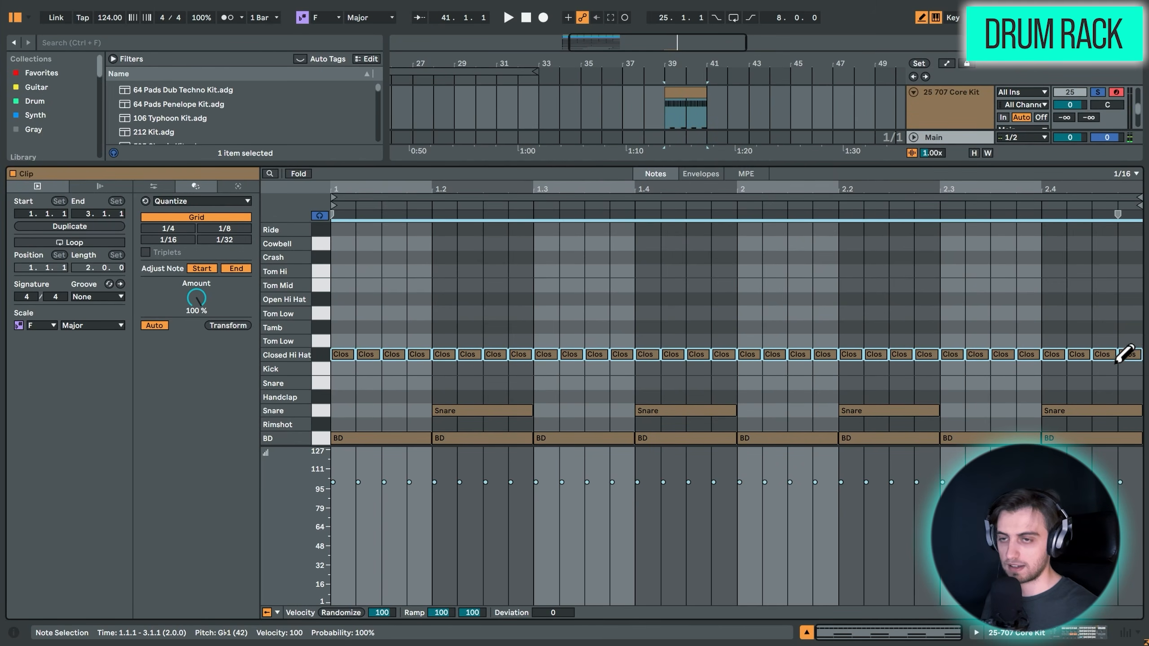
drag(746, 165, 726, 206)
key(space)
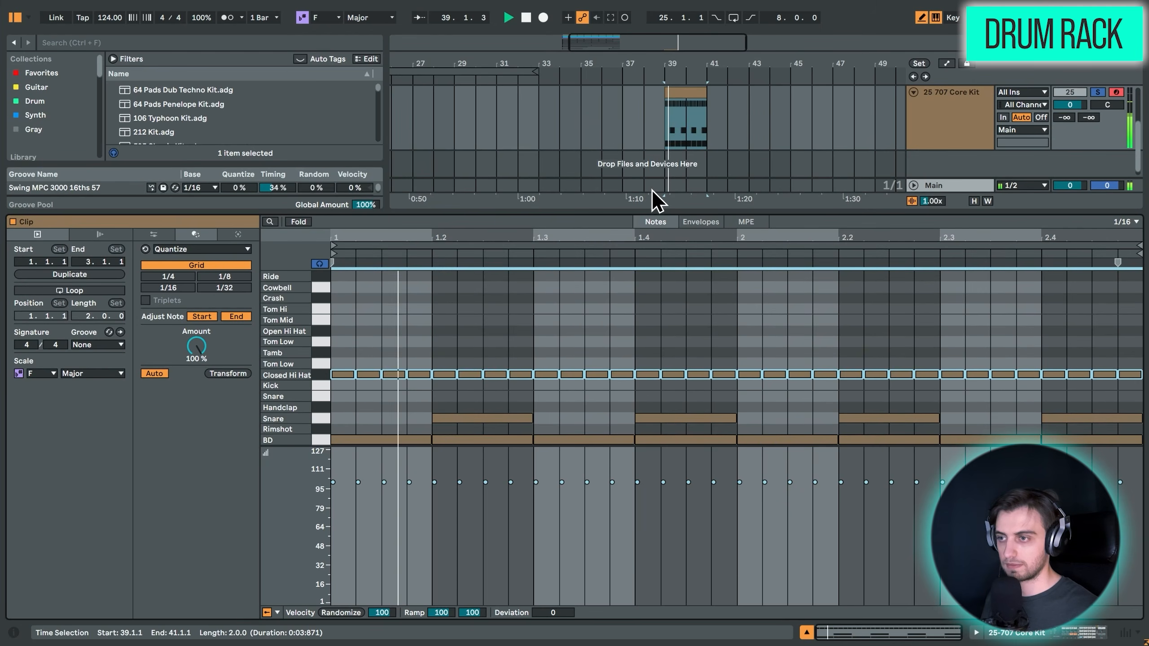
Stop playback and lower the velocity of all selected Closed Hi Hat notes to 68.
key(space)
key(b)
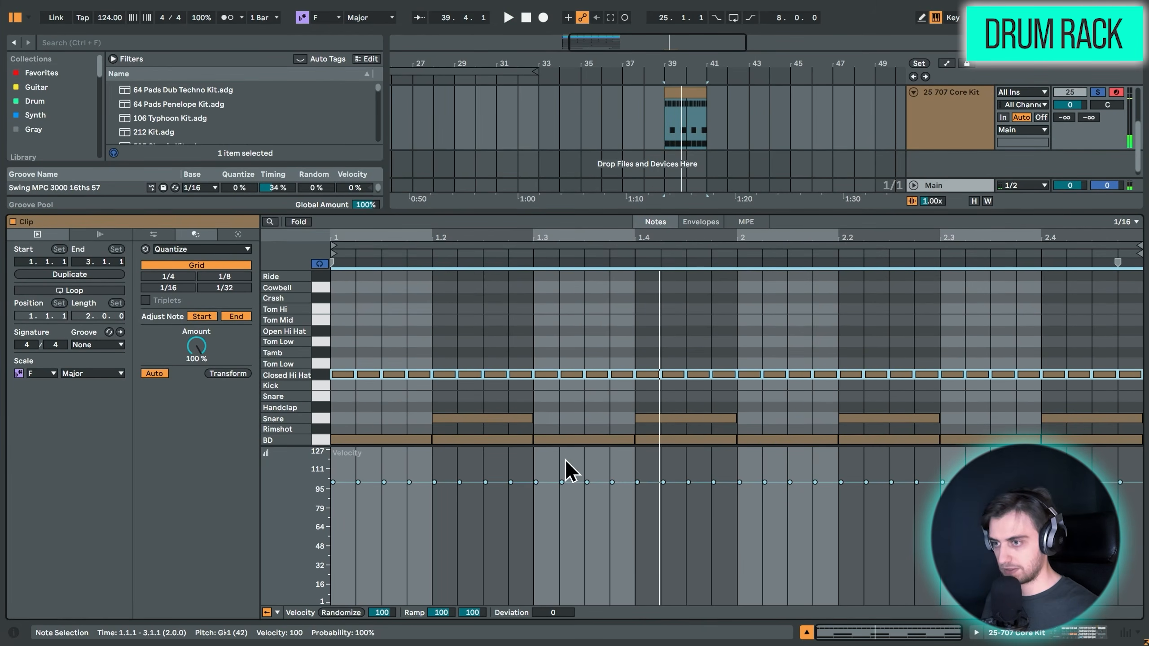
drag(553, 485, 553, 525)
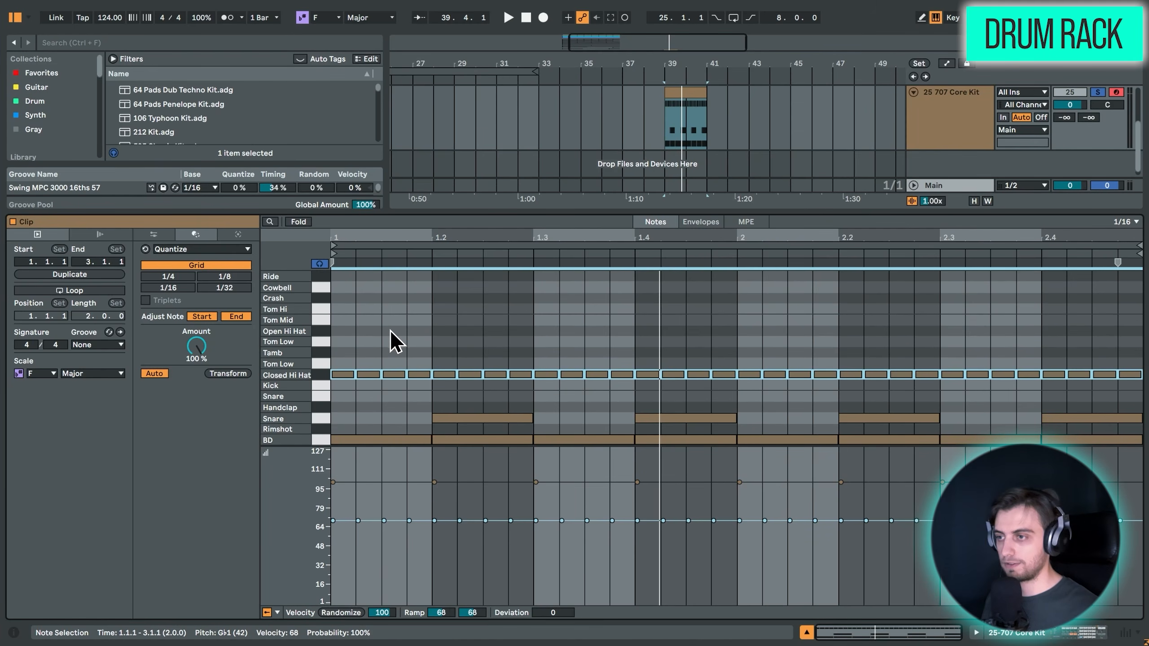
Move the third Closed Hi Hat note of beat 1 up to the Open Hi Hat row and play the clip.
click(394, 374)
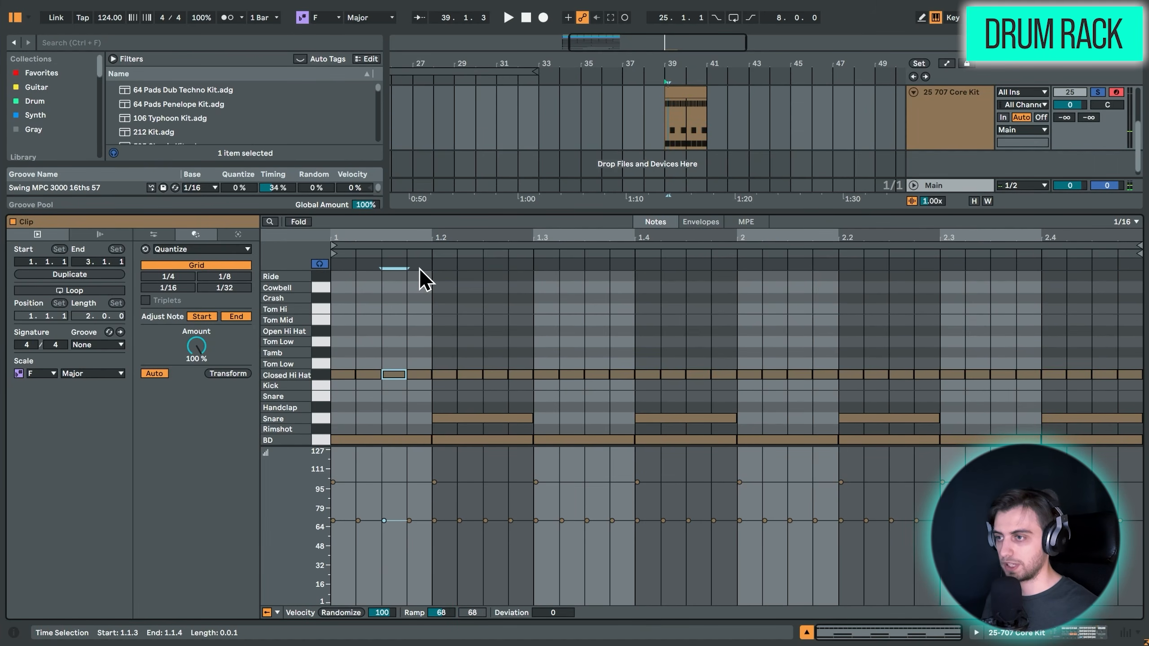
key(Up)
key(Up)
key(Up)
key(Up)
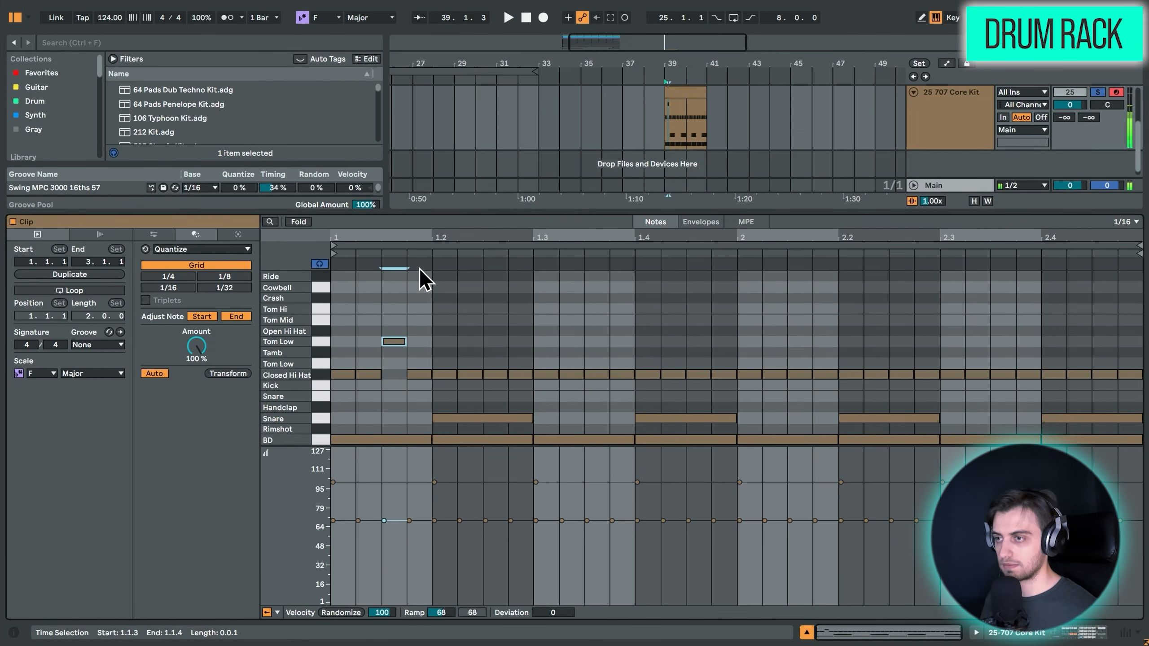
key(space)
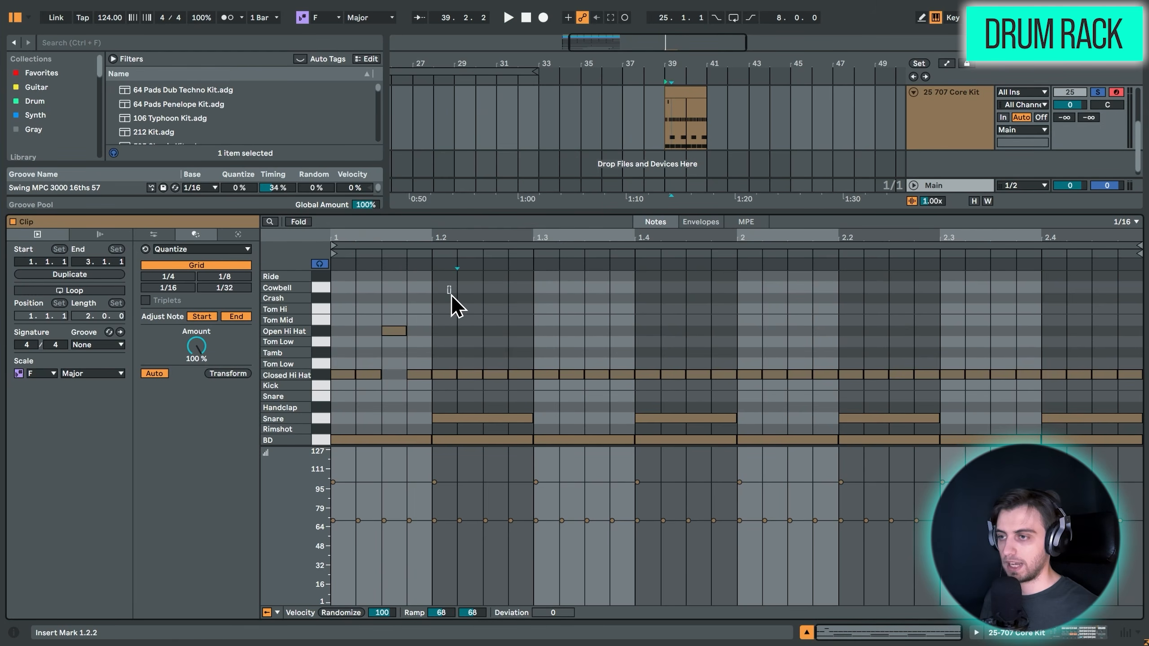
Replace the closed hats after beat 1 by duplicating beat 1's four-note hi-hat pattern across both bars, and play the beat.
drag(447, 285, 1143, 380)
key(Delete)
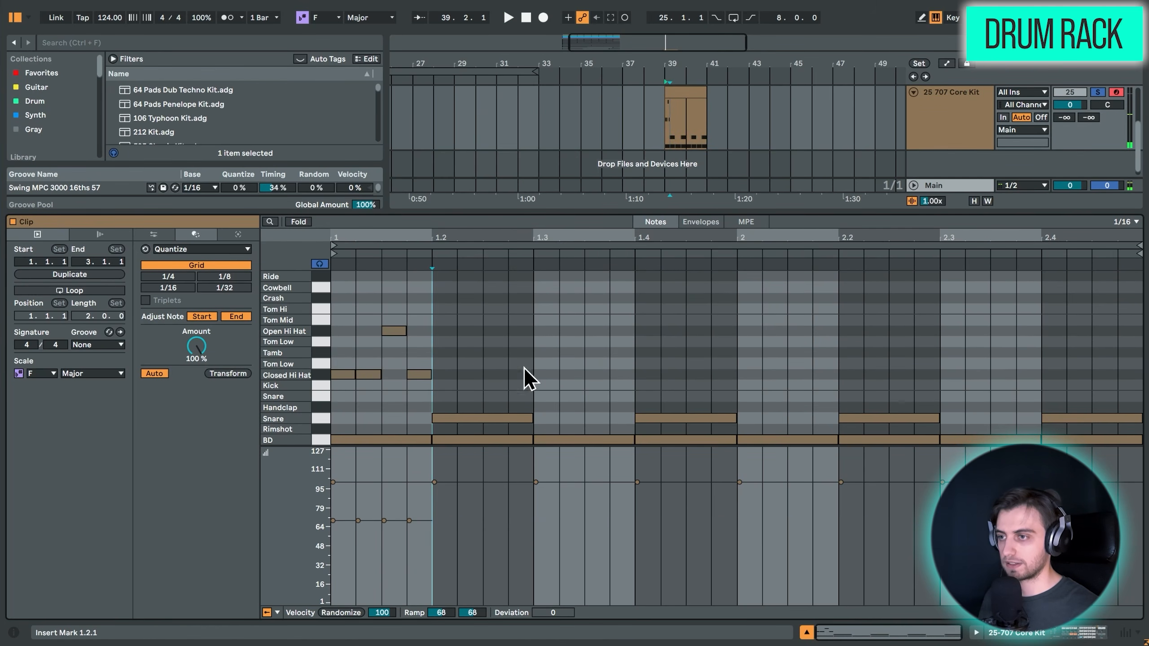
drag(421, 295, 339, 397)
key(ctrl+d)
key(ctrl+d)
key(ctrl+d)
key(ctrl+d)
key(ctrl+d)
key(ctrl+d)
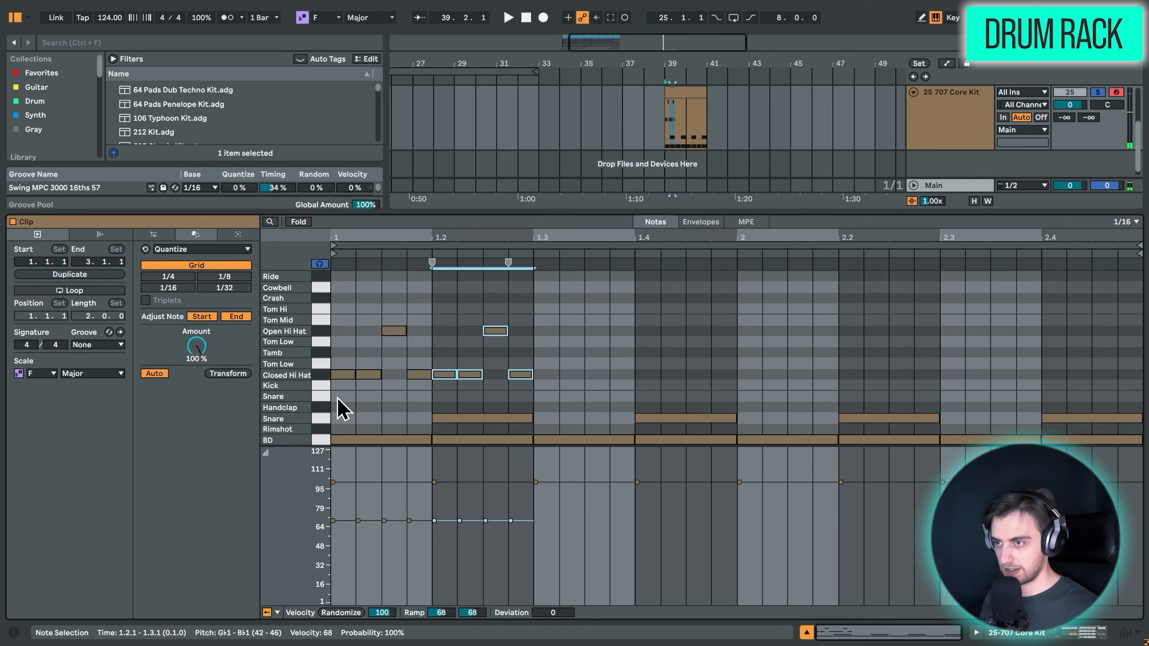
key(ctrl+d)
click(337, 315)
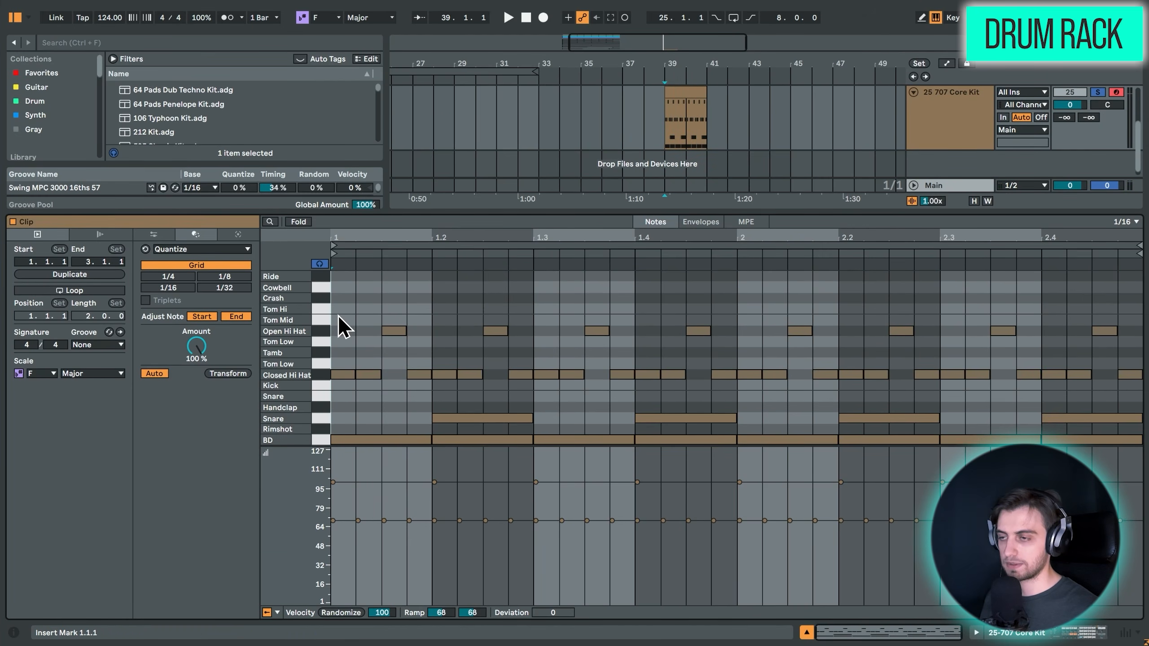
key(space)
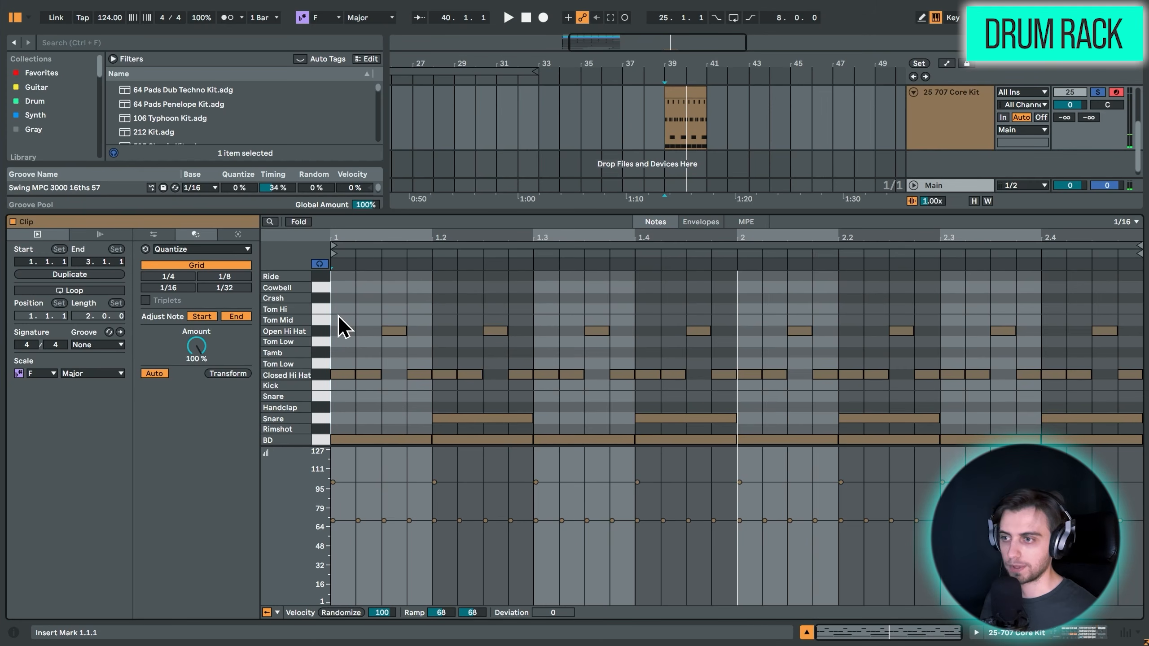
Randomize the velocities of all open and closed hi-hat notes with an amount of 42, and play the clip.
click(406, 348)
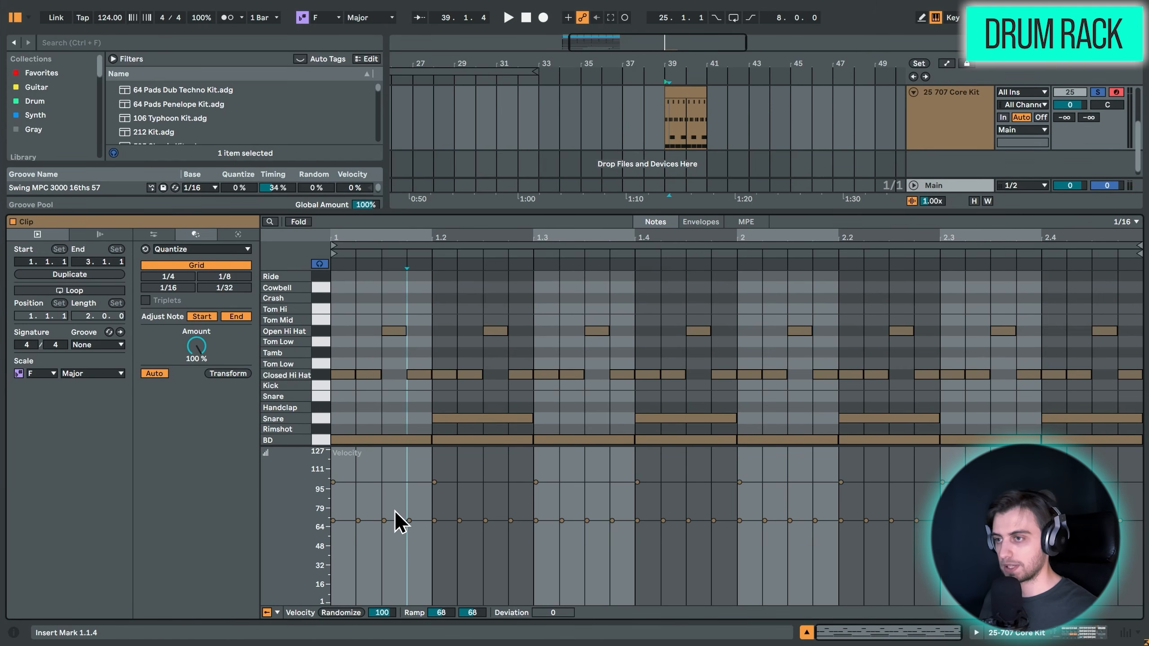
drag(340, 283, 1140, 287)
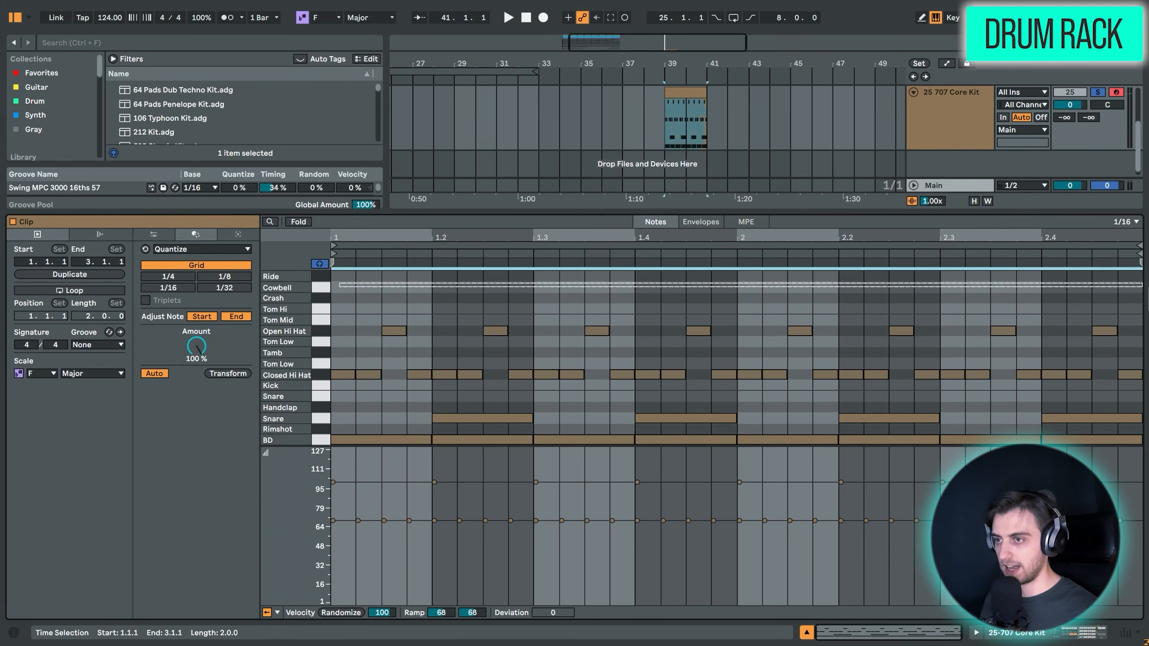
mouse_move(381, 612)
mouse_down()
mouse_move(382, 639)
mouse_move(382, 616)
mouse_move(382, 638)
mouse_move(392, 615)
mouse_up()
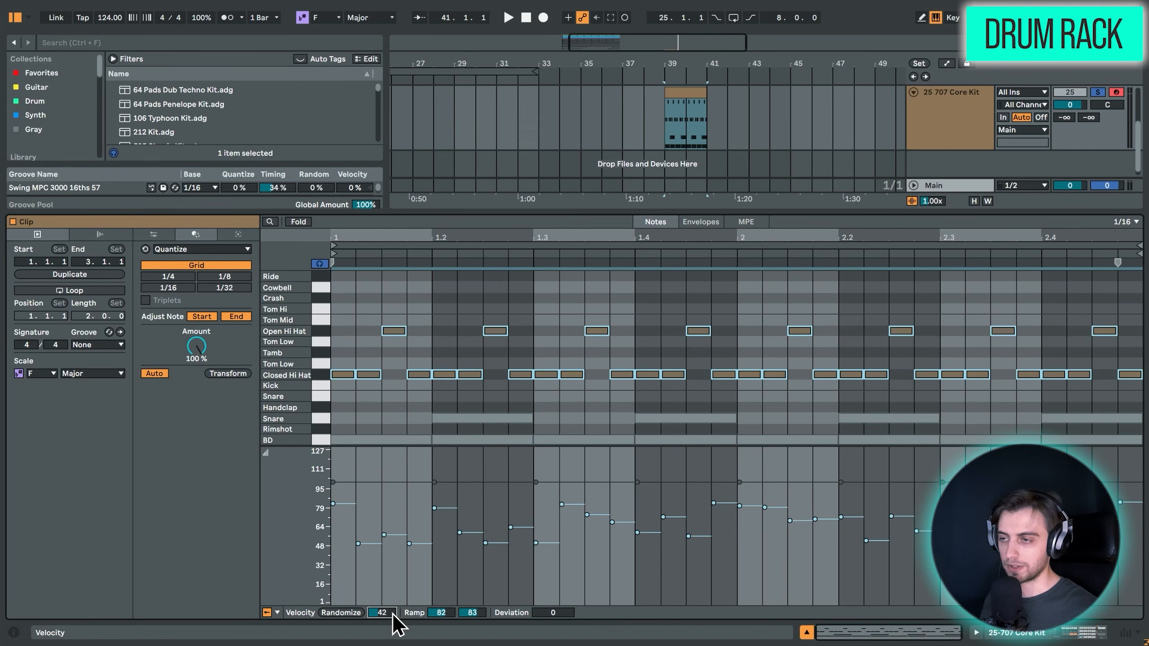
key(space)
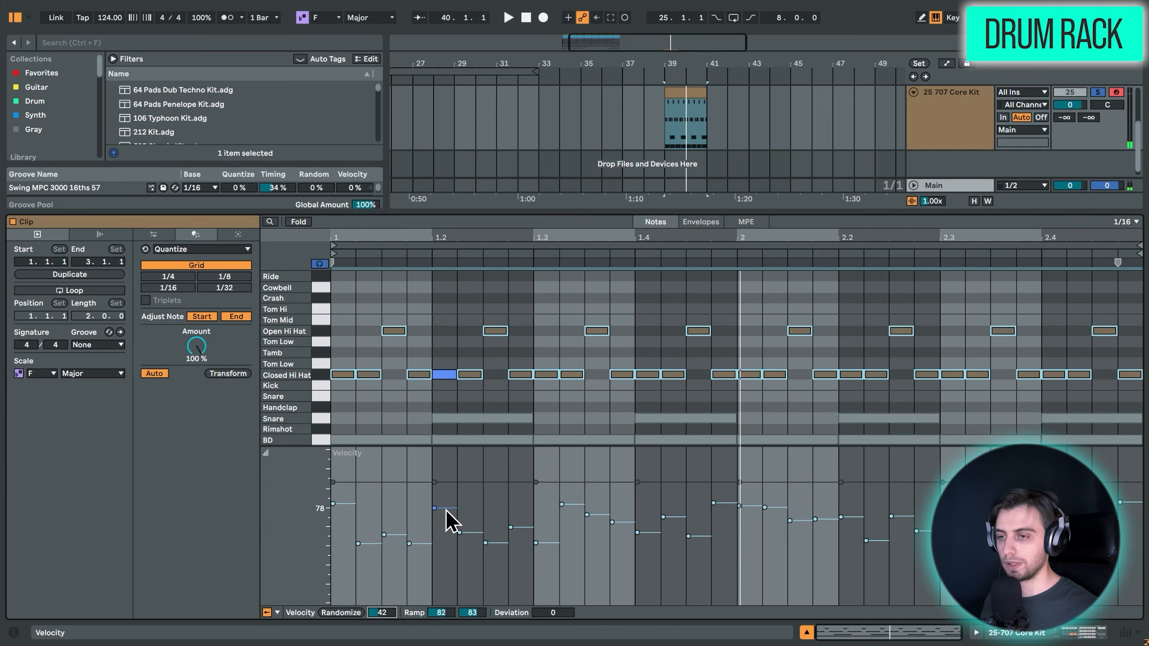
Lower the hi-hat velocities to a range of about 35 to 60, re-randomize them with an amount of 17, and play the clip.
drag(445, 509, 446, 536)
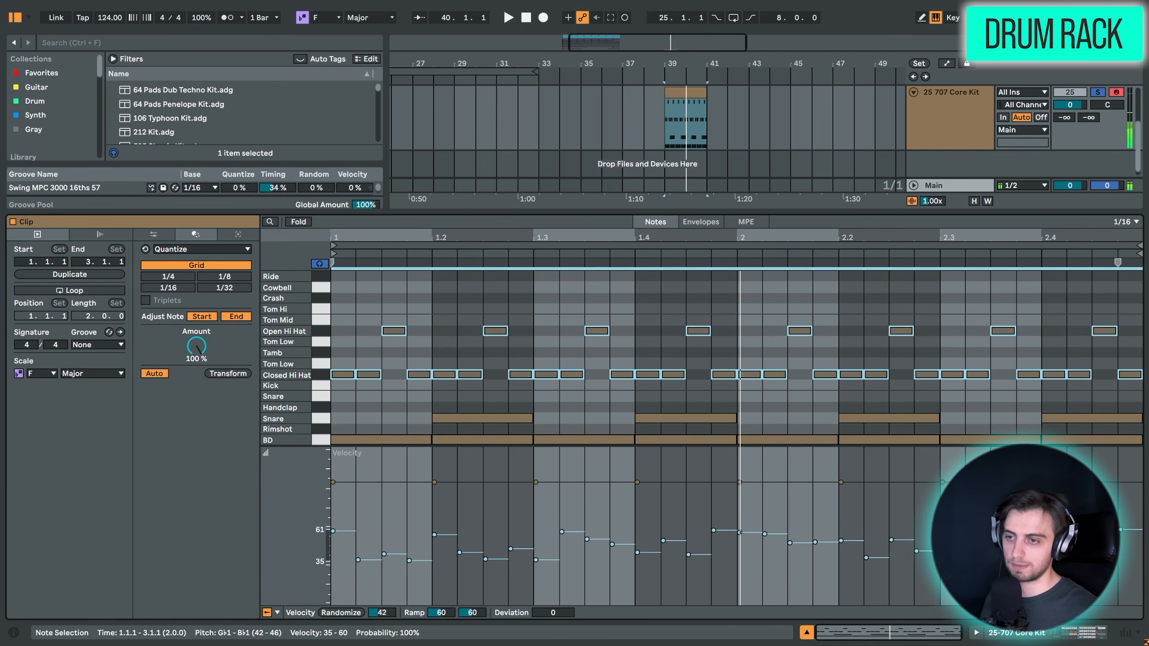
drag(391, 612, 391, 623)
key(space)
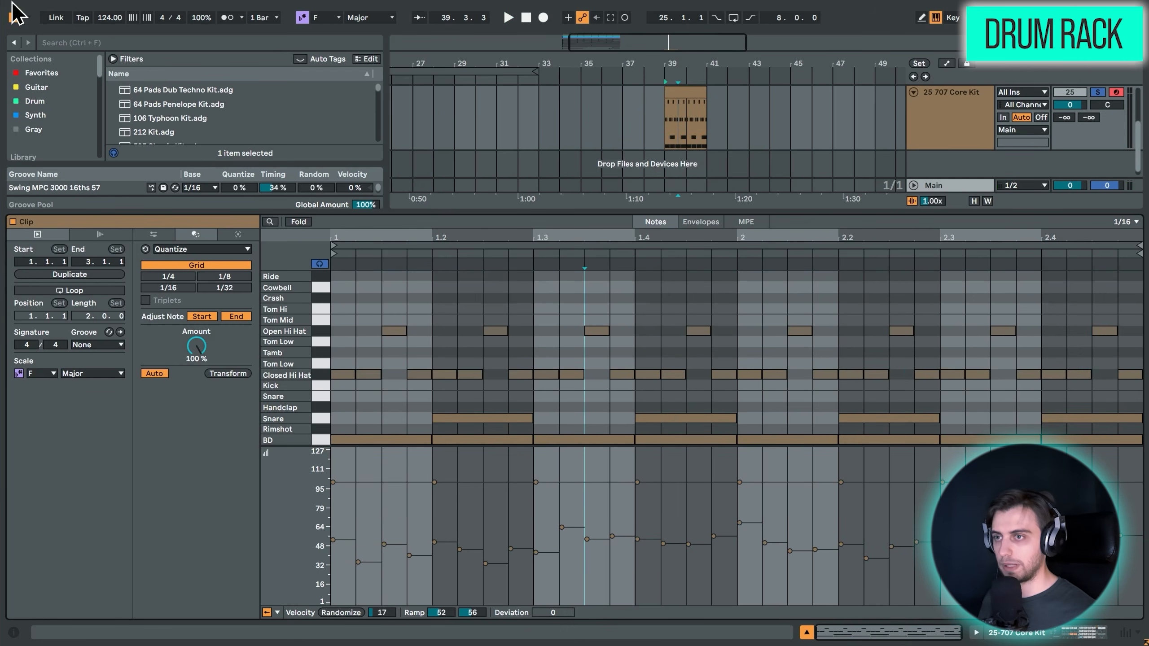
Set the song tempo to 110 BPM and listen to the drum beat.
drag(109, 18, 115, 42)
key(space)
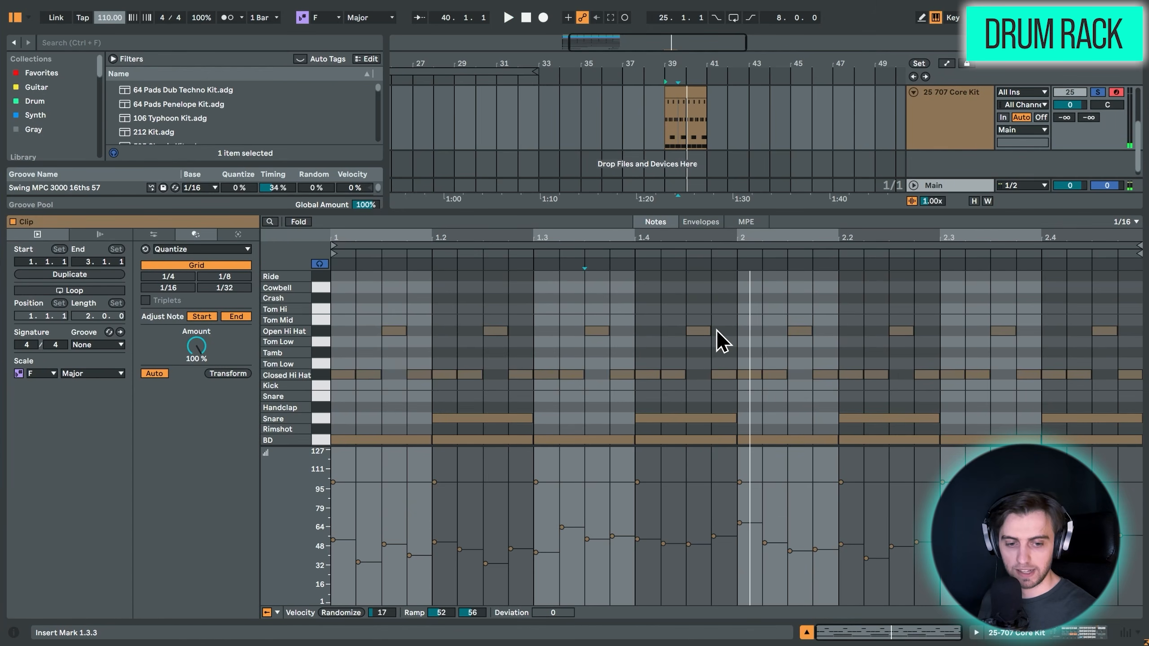
click(566, 308)
key(space)
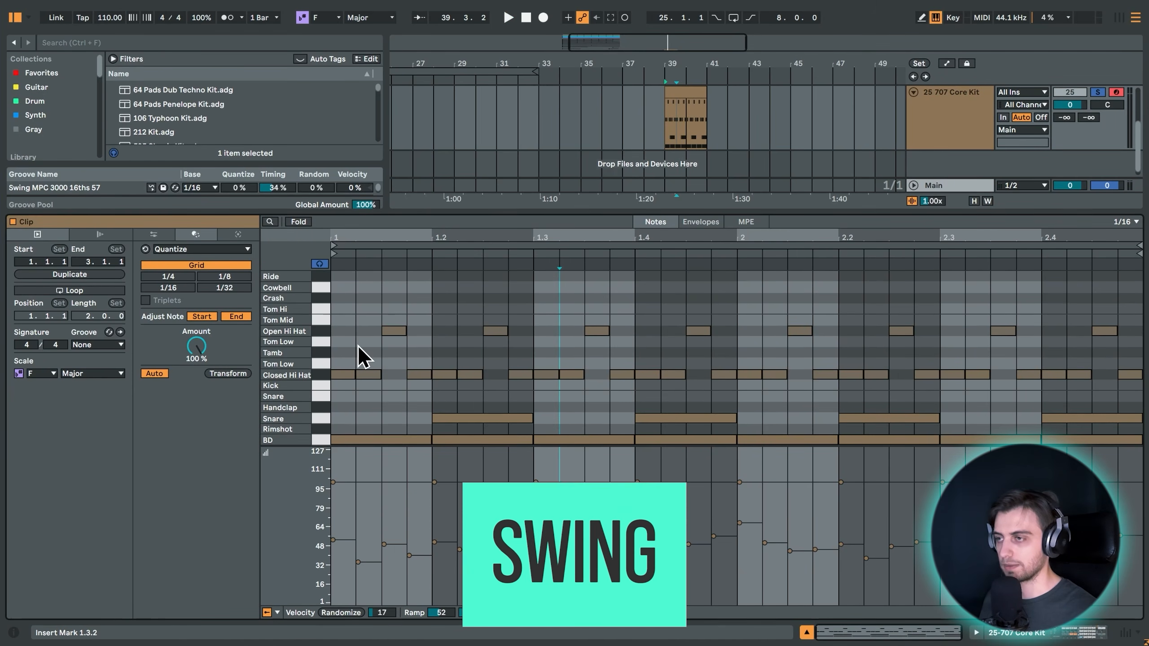
Find Swing 16ths 64.agr among the library grooves, preview it, and add it to the Groove Pool.
drag(417, 212, 369, 420)
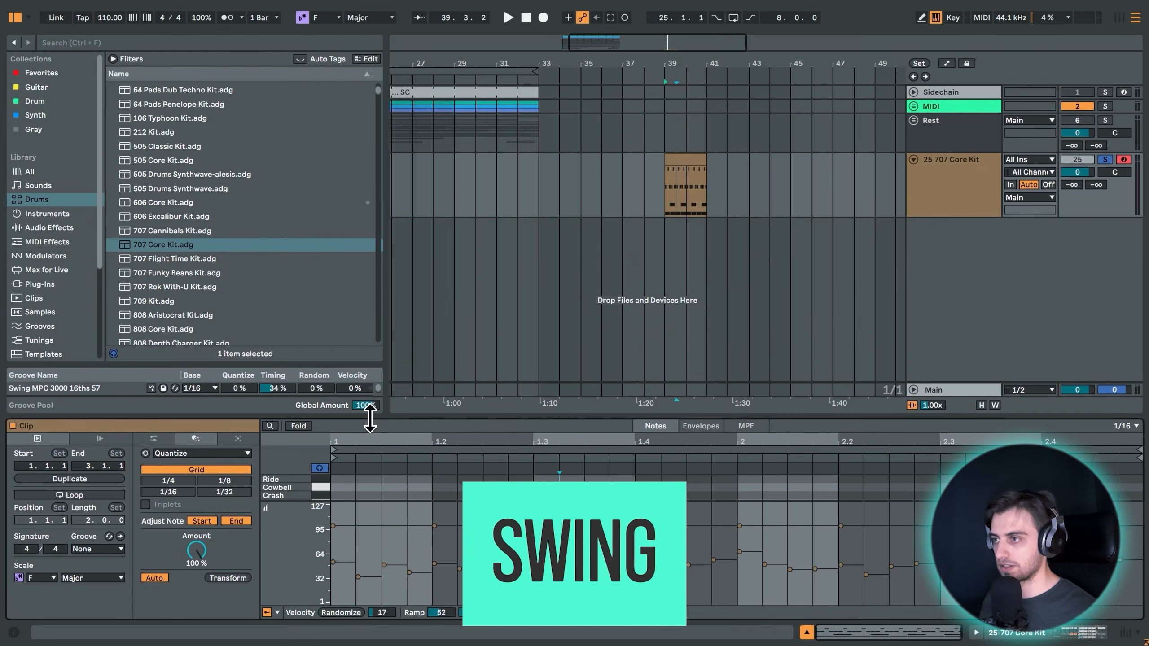
scroll(24, 267, down, 3)
click(46, 282)
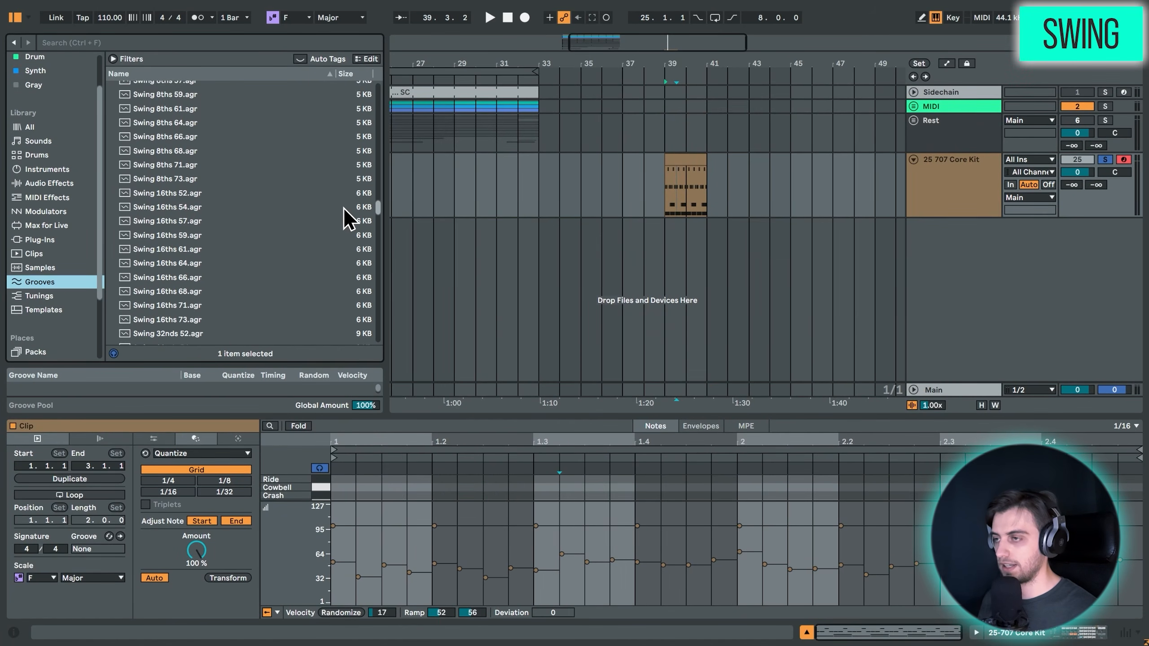
scroll(214, 188, down, 3)
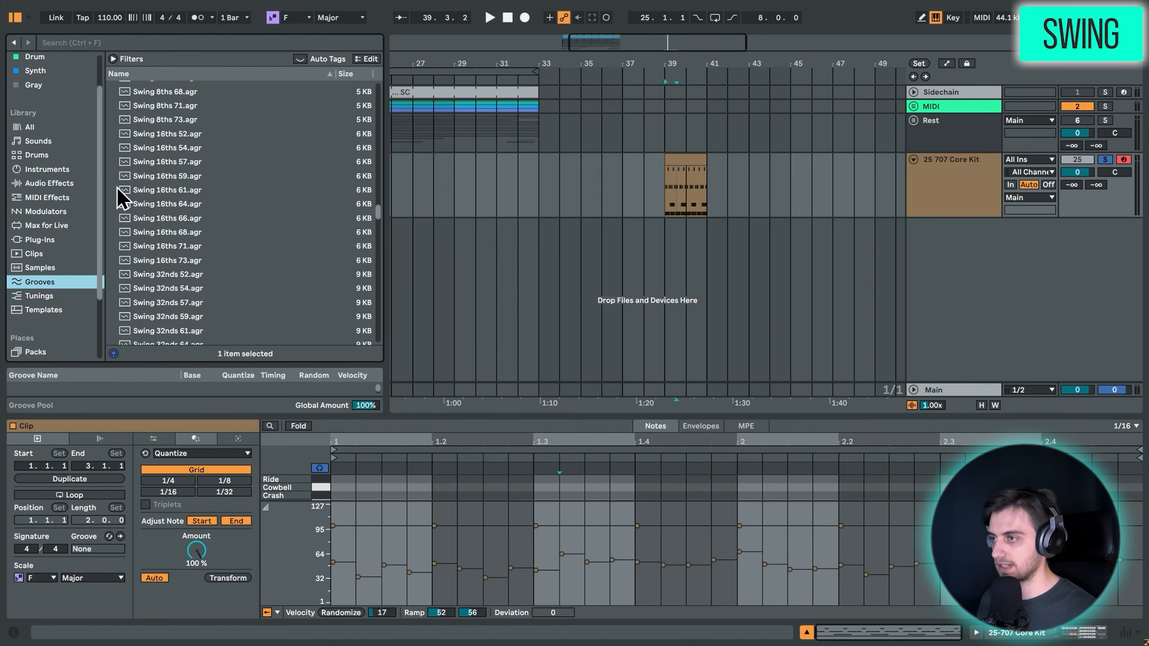
click(202, 204)
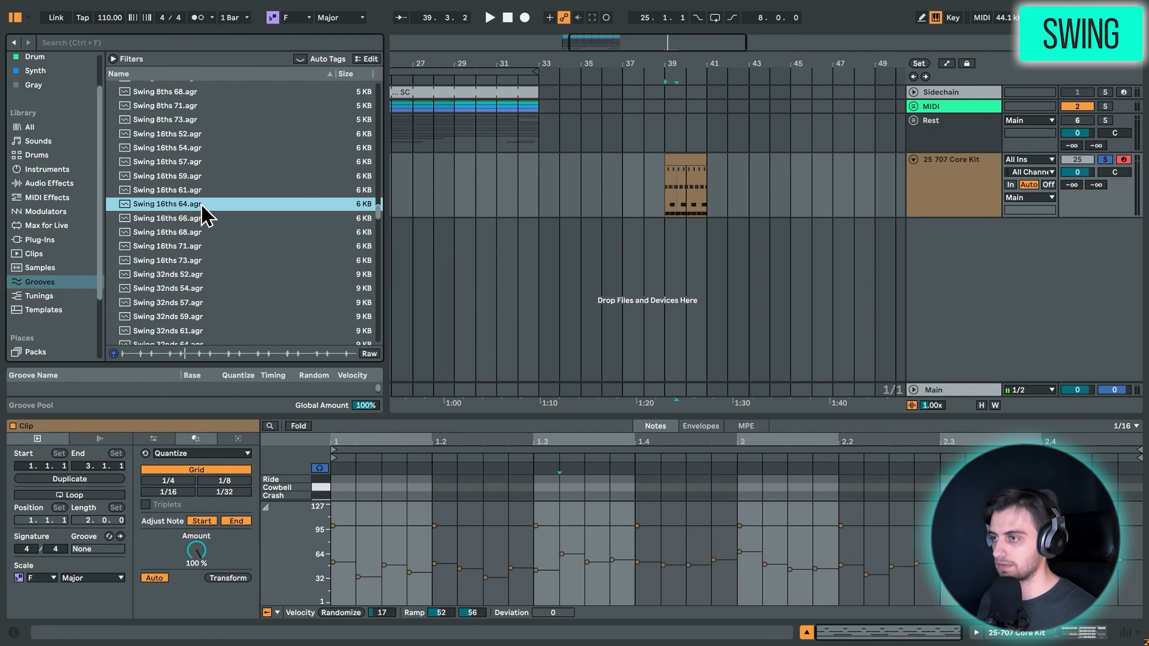
drag(183, 206, 149, 384)
Assign the Swing 16ths 64 groove to the drum clip and play the clip from its start.
click(683, 160)
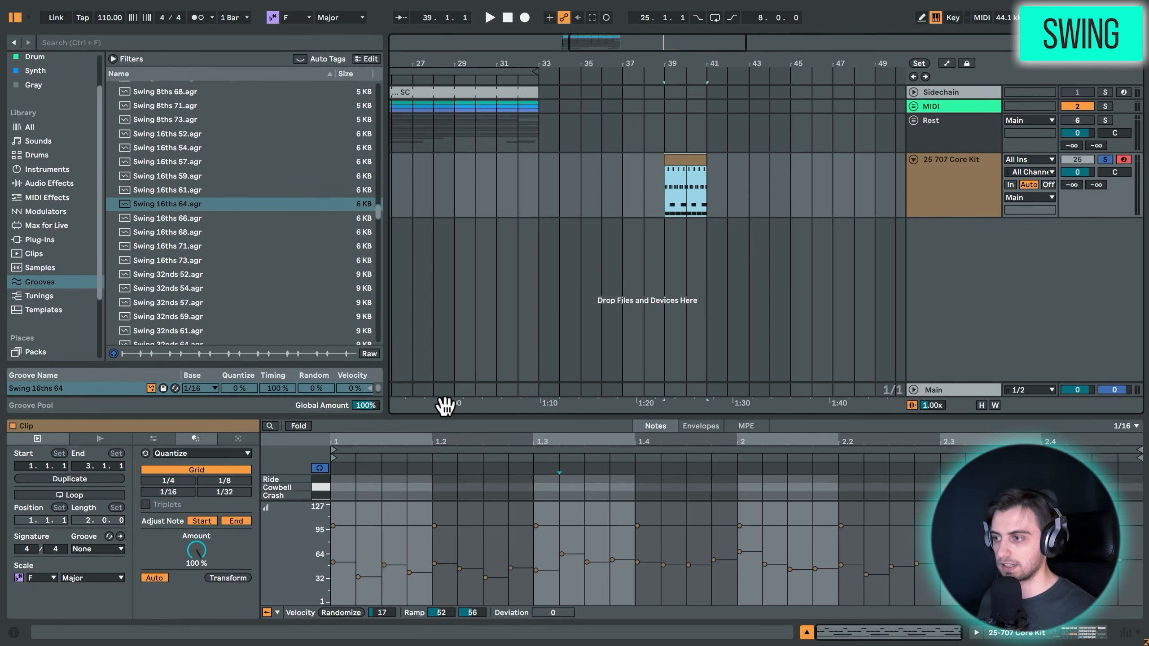
drag(423, 419, 423, 228)
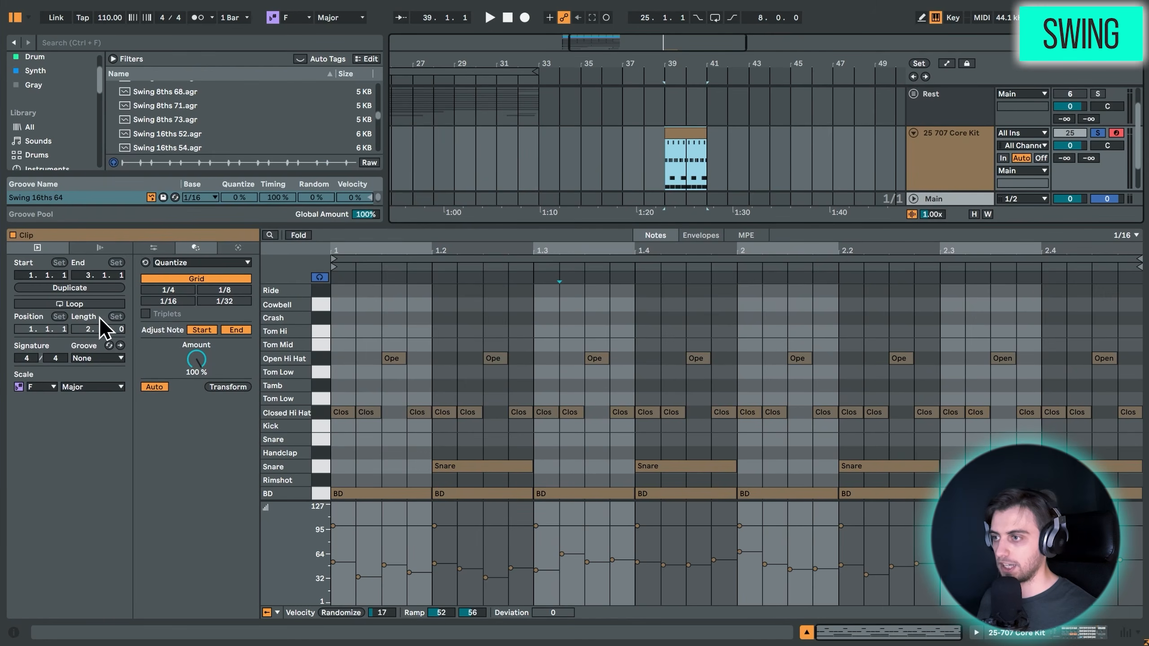
click(97, 361)
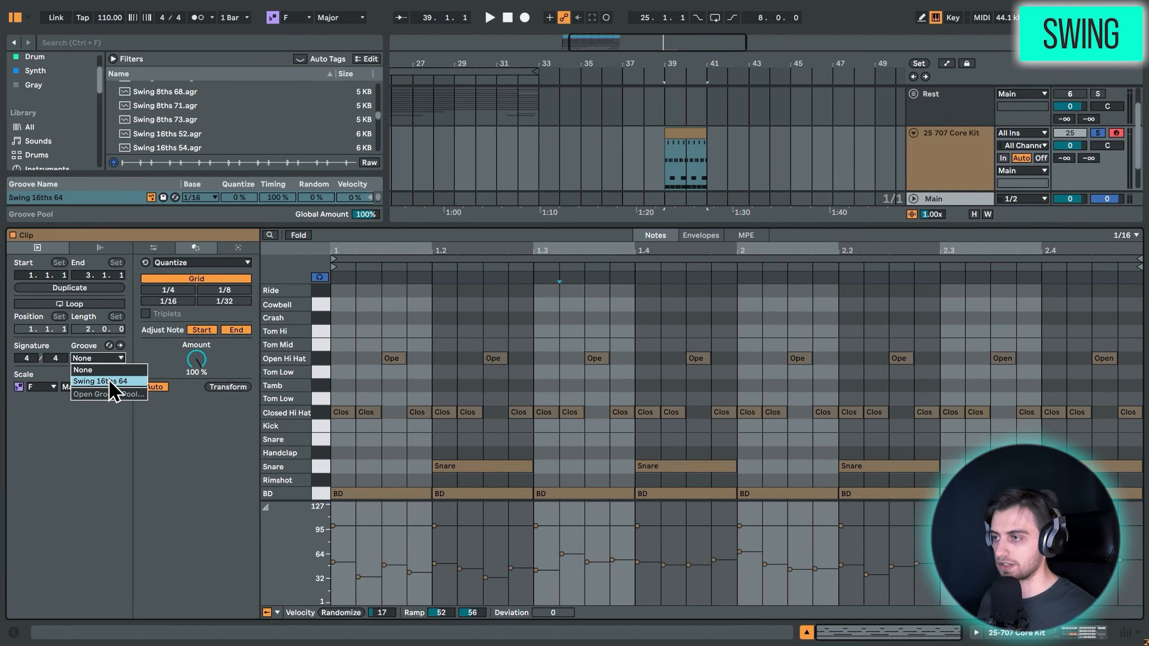
click(109, 381)
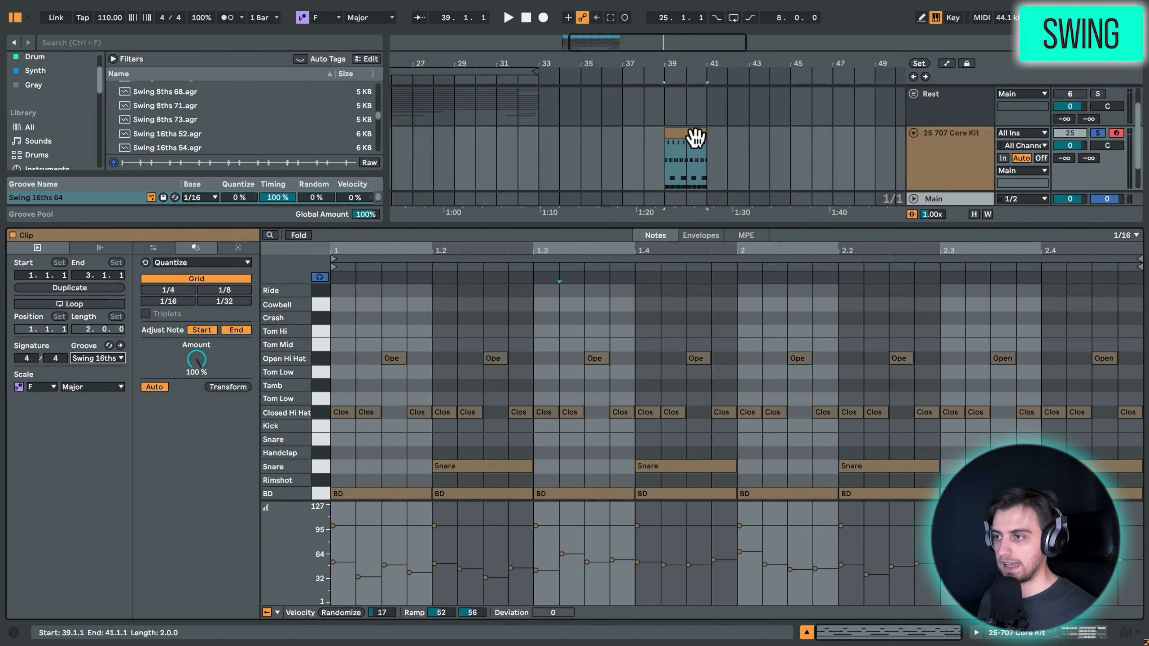
click(695, 132)
key(space)
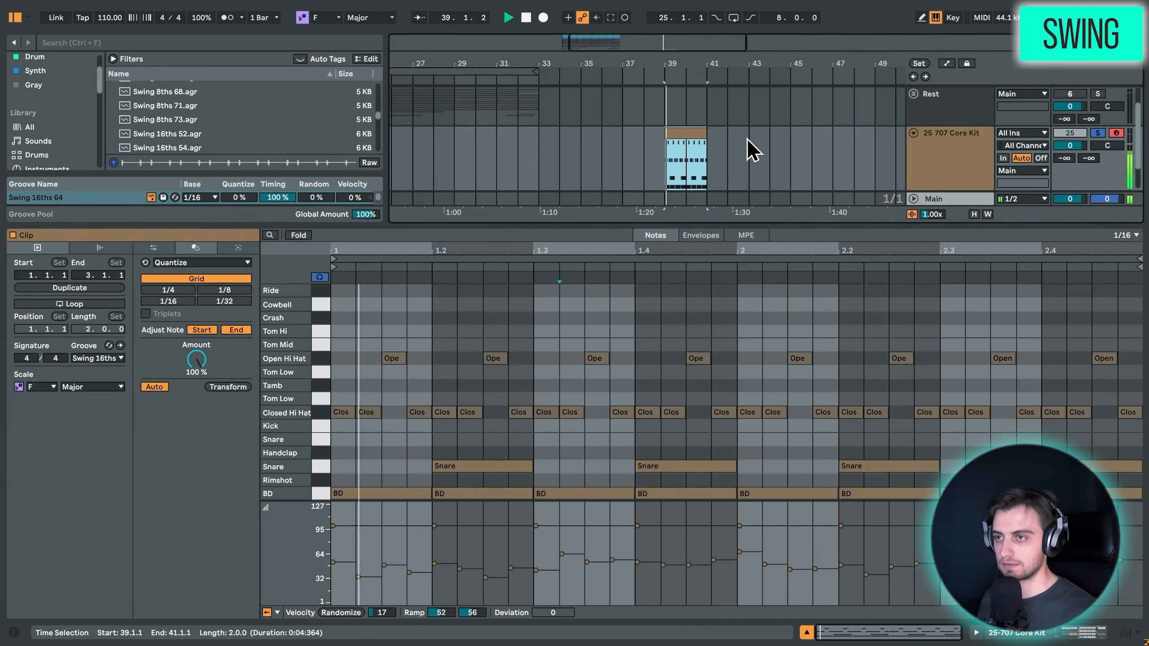
key(space)
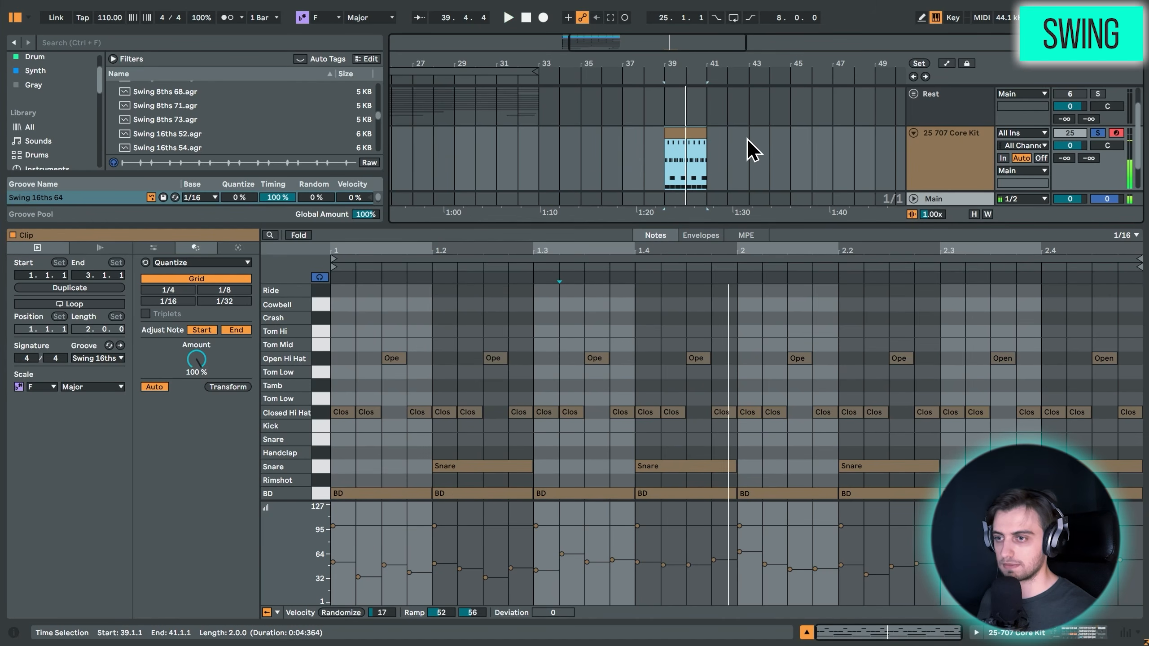
Play the clip with its groove set to None for comparison, and reassign Swing 16ths 64 to it.
click(100, 361)
click(103, 380)
key(space)
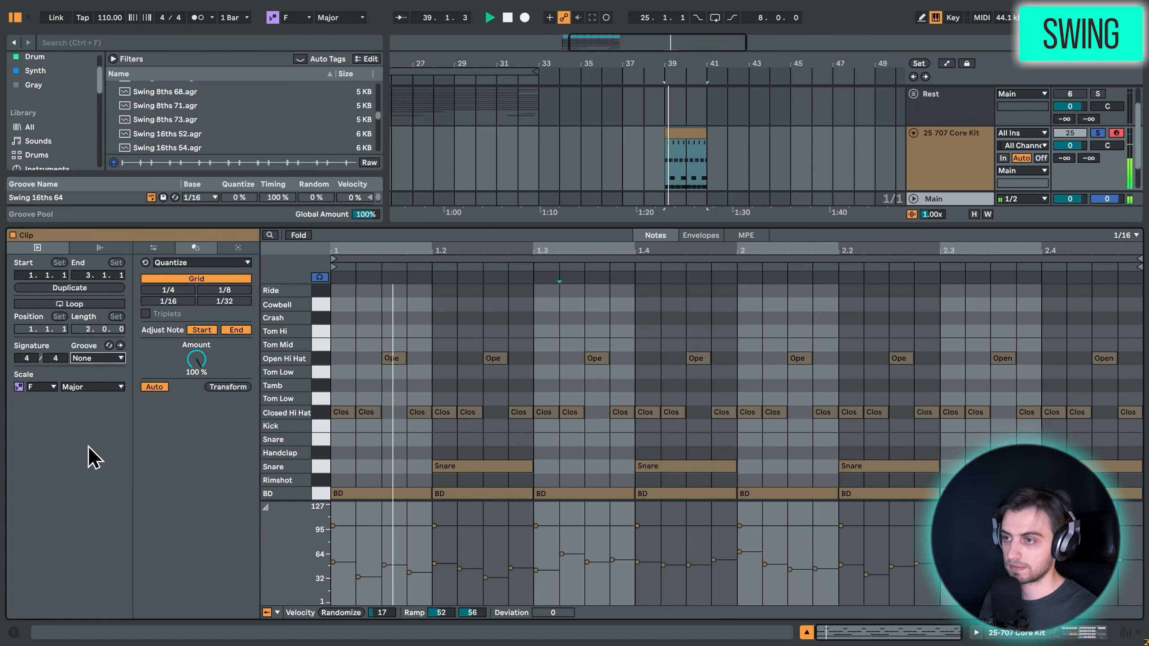
click(100, 358)
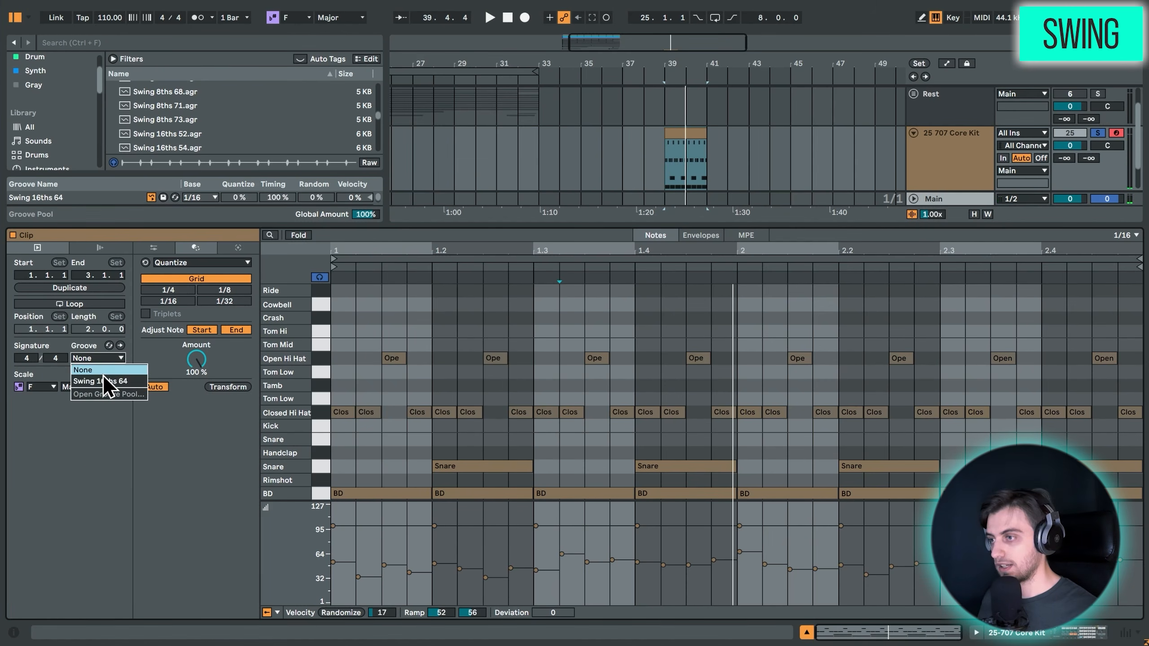
click(109, 390)
click(581, 315)
key(space)
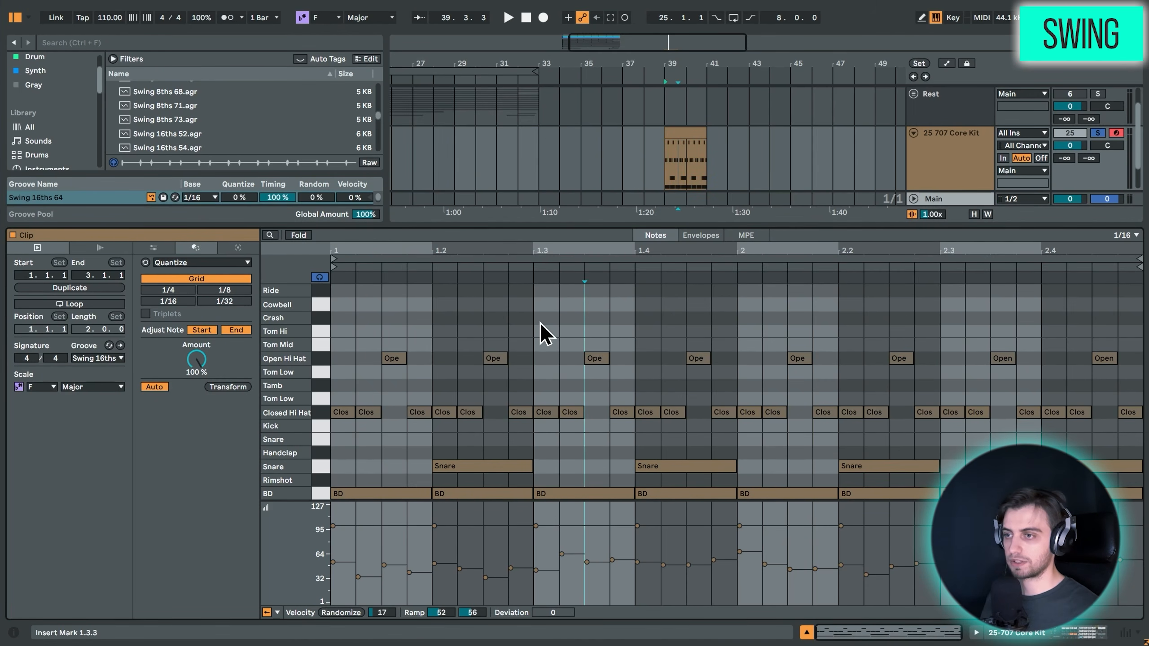
Loop the drum clip's first two beats and commit the Swing 16ths 64 groove to its notes.
drag(532, 320, 305, 285)
key(ctrl+l)
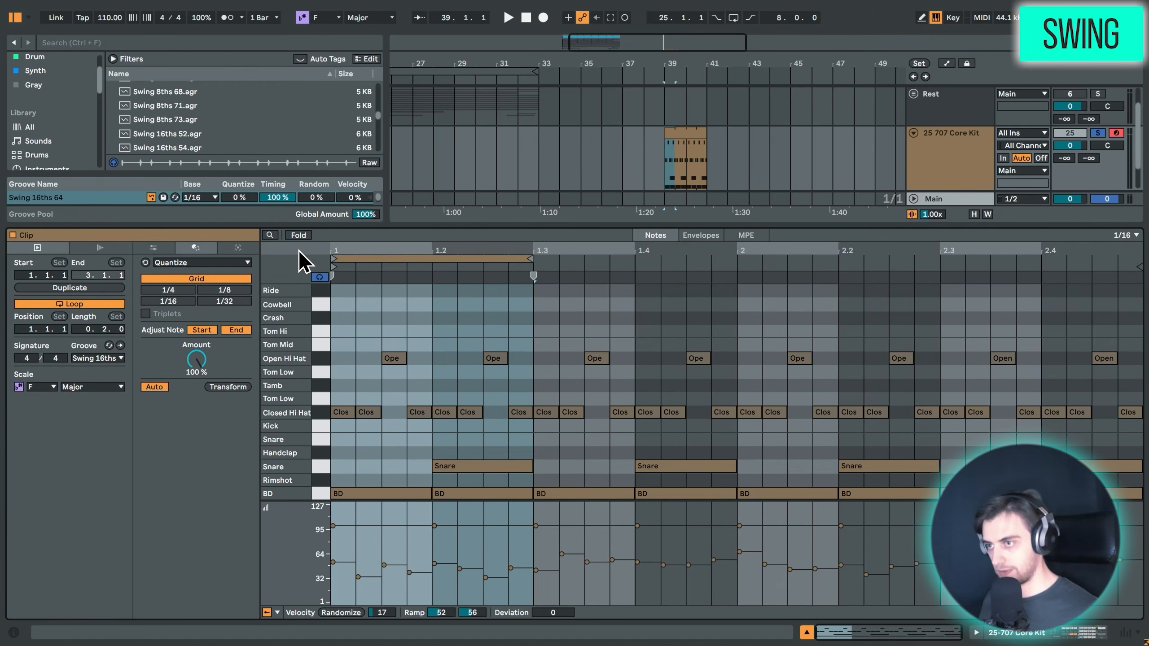
drag(342, 251, 346, 294)
drag(370, 306, 972, 493)
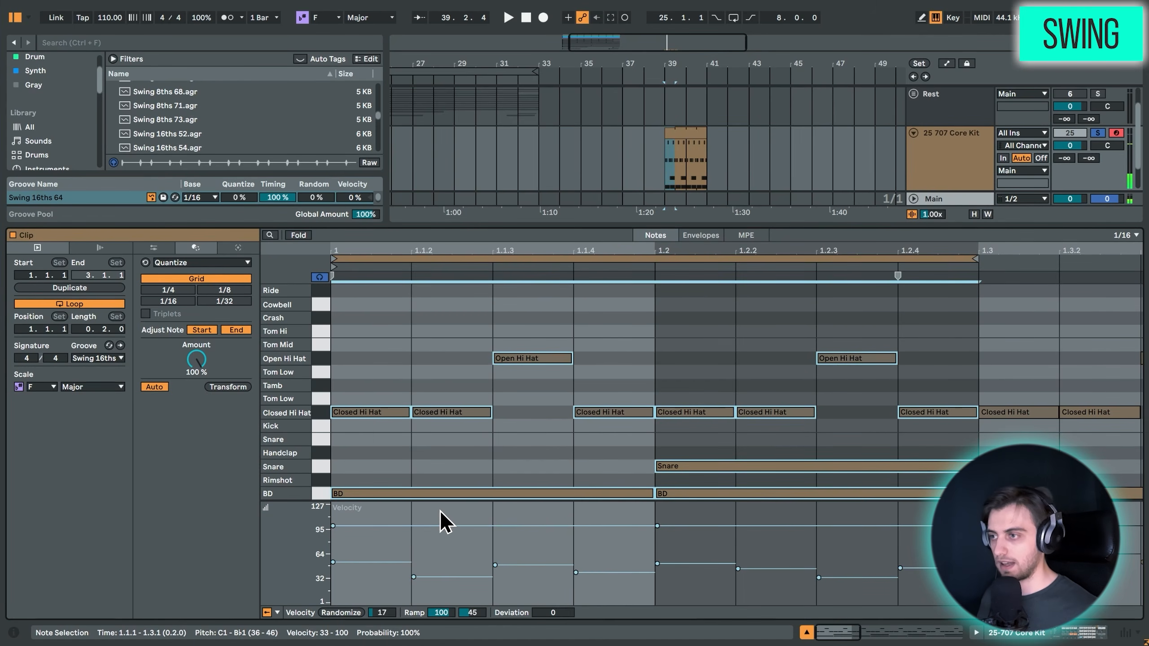
click(120, 345)
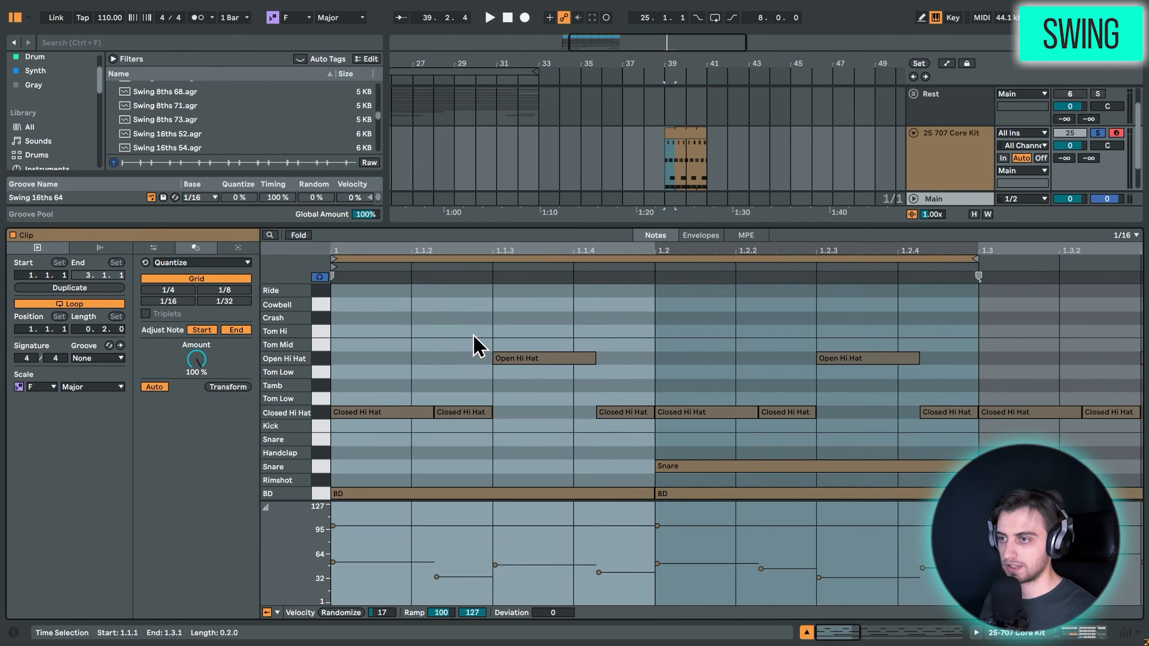
Inspect the timing shift of the off-beat Closed Hi Hat notes in beats 1 and 2 by selecting them one at a time.
click(441, 380)
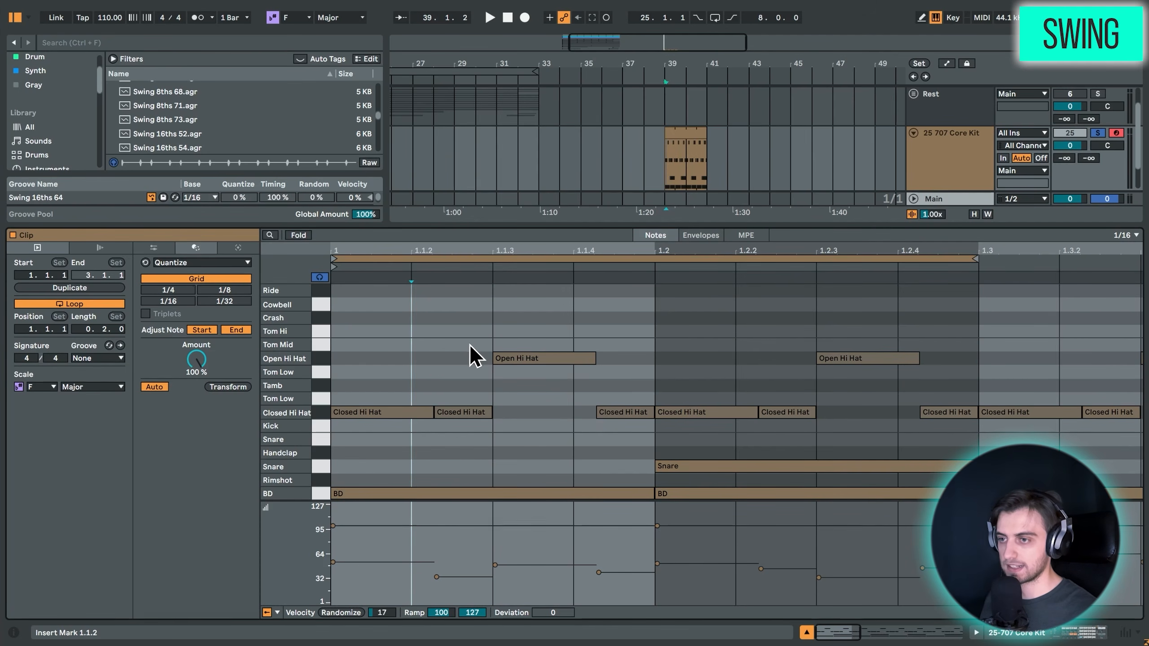
click(465, 412)
click(626, 412)
click(766, 412)
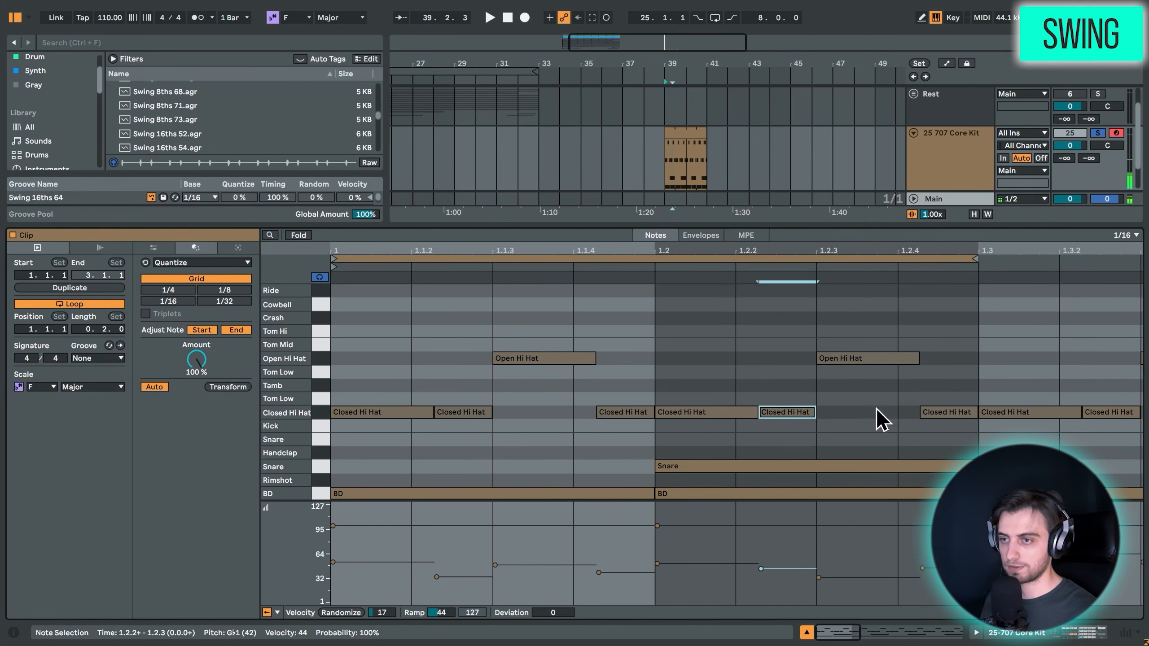
Play the looped first two beats with the committed swing, and undo the groove commit on the drum clip.
click(947, 412)
key(space)
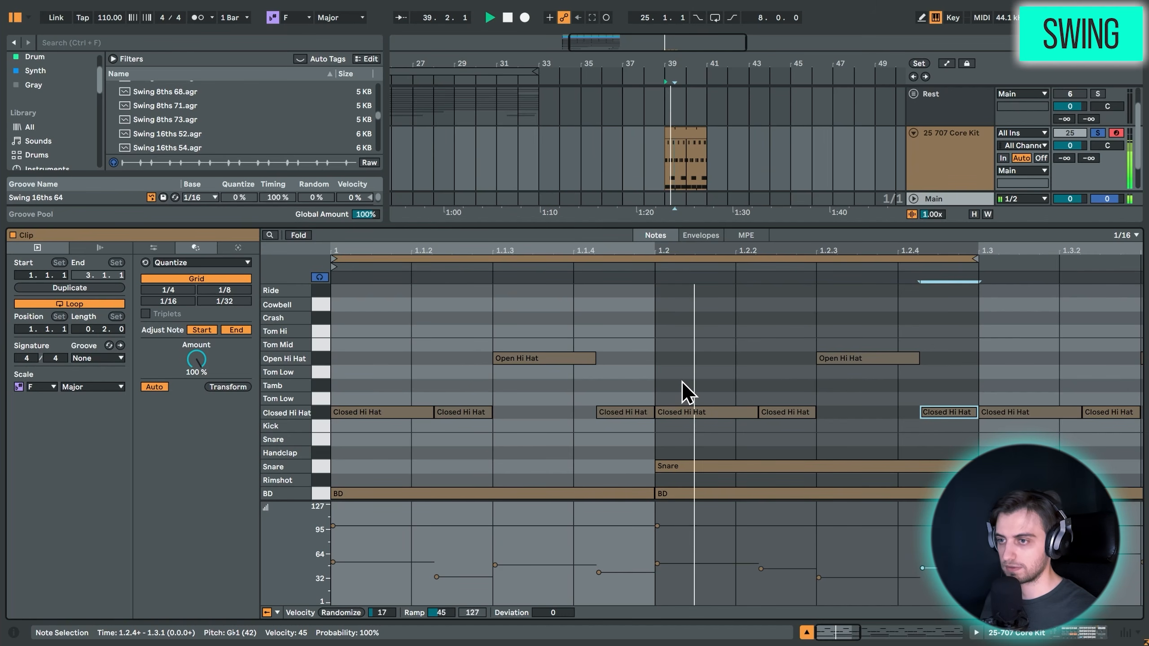
key(space)
key(ctrl+z)
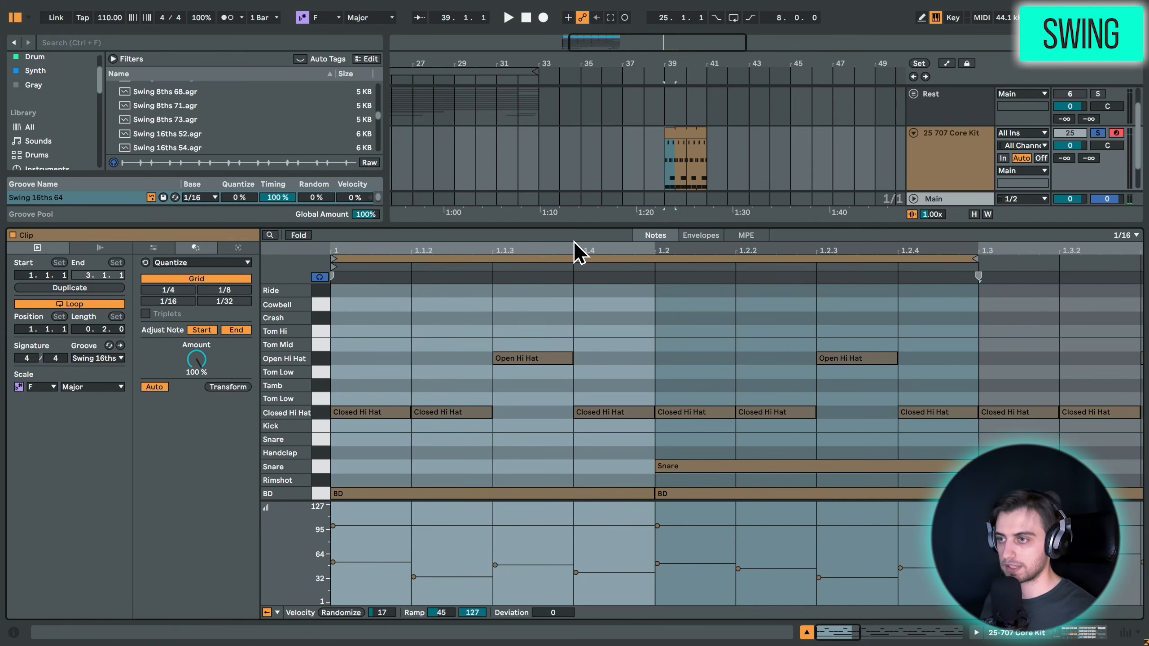
Loop the entire two-bar drum clip by selecting all of its notes, and play it.
drag(574, 249, 574, 191)
click(501, 323)
key(ctrl+a)
key(ctrl+l)
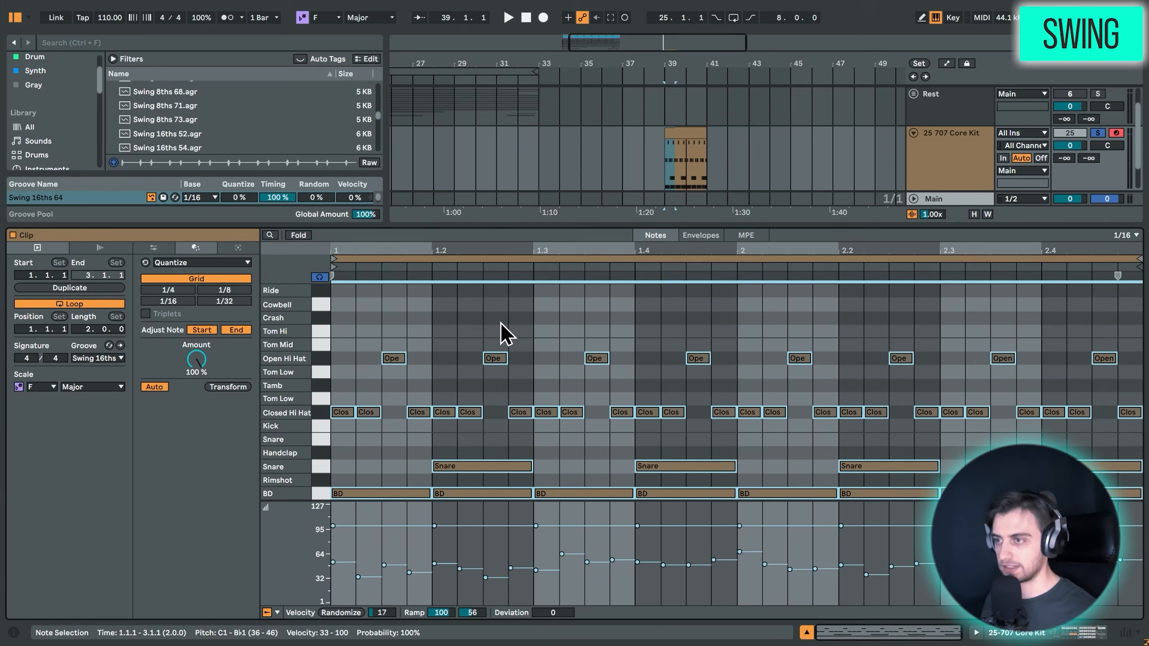
click(502, 332)
key(space)
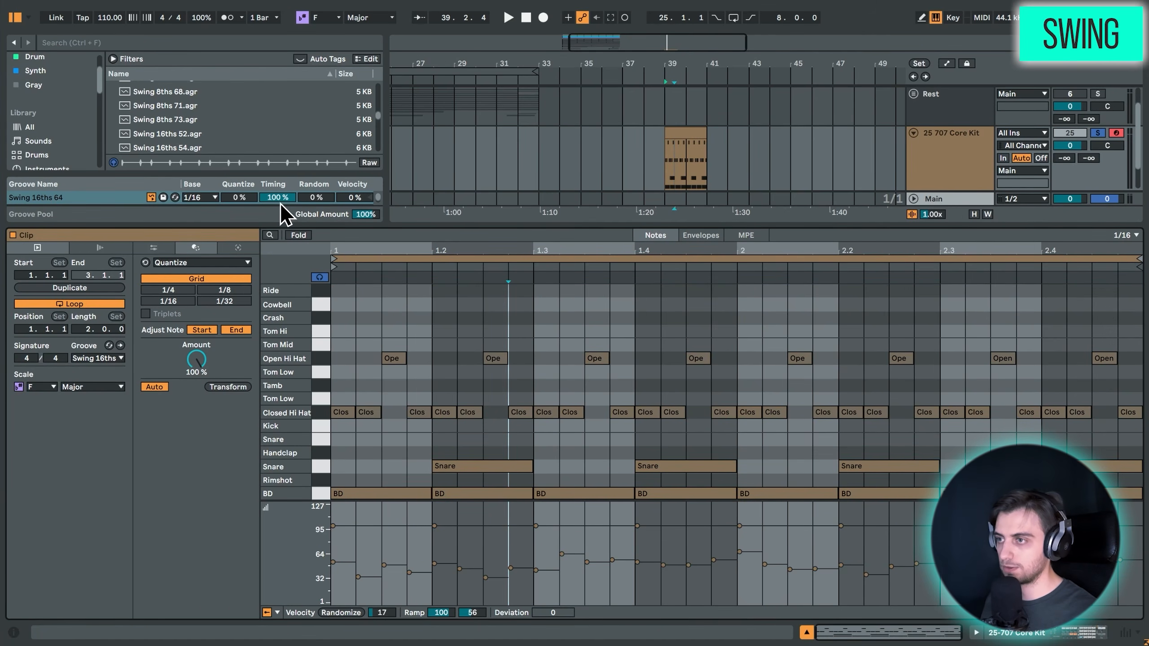
Set the Swing 16ths 64 groove's Timing to 48%, commit it to the drum clip, and undo the commit.
drag(279, 200, 279, 263)
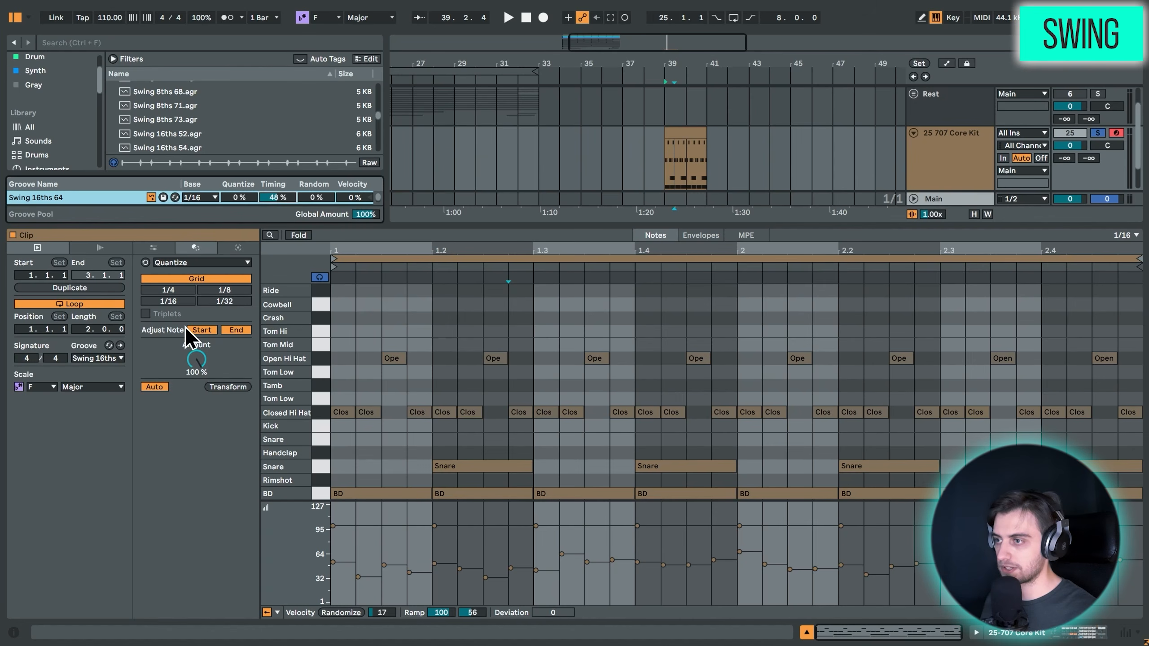
click(122, 345)
key(ctrl+z)
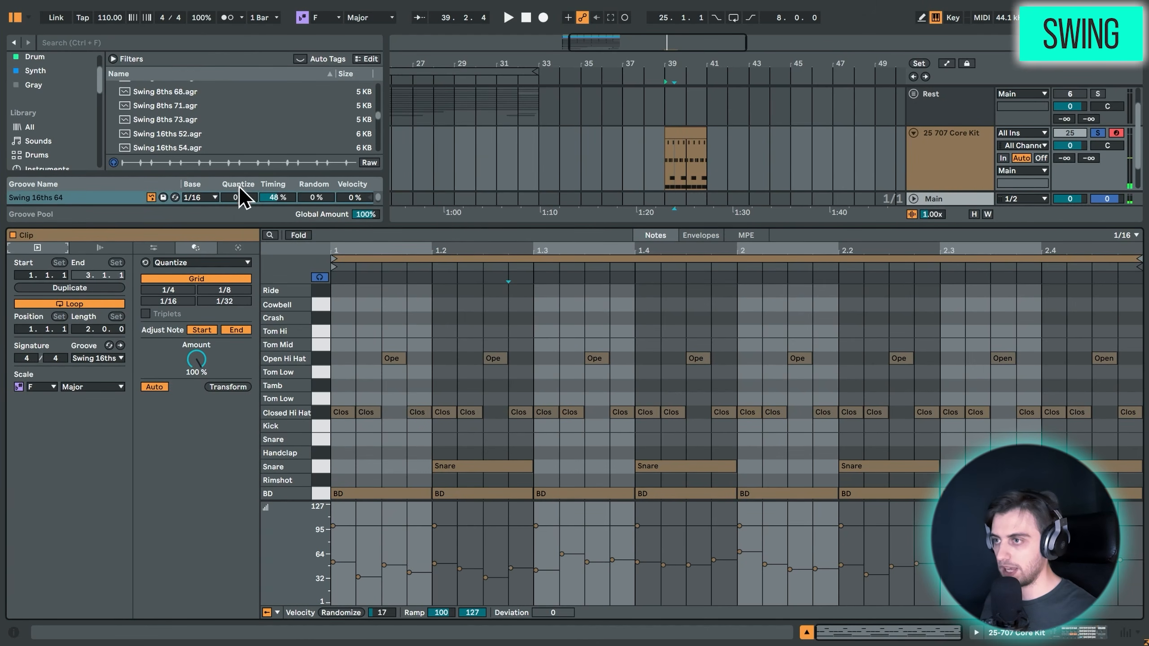
Set the groove's Timing to 23%, Random to 25% and Velocity to 30%, commit it to the clip and play the result.
drag(274, 199, 274, 198)
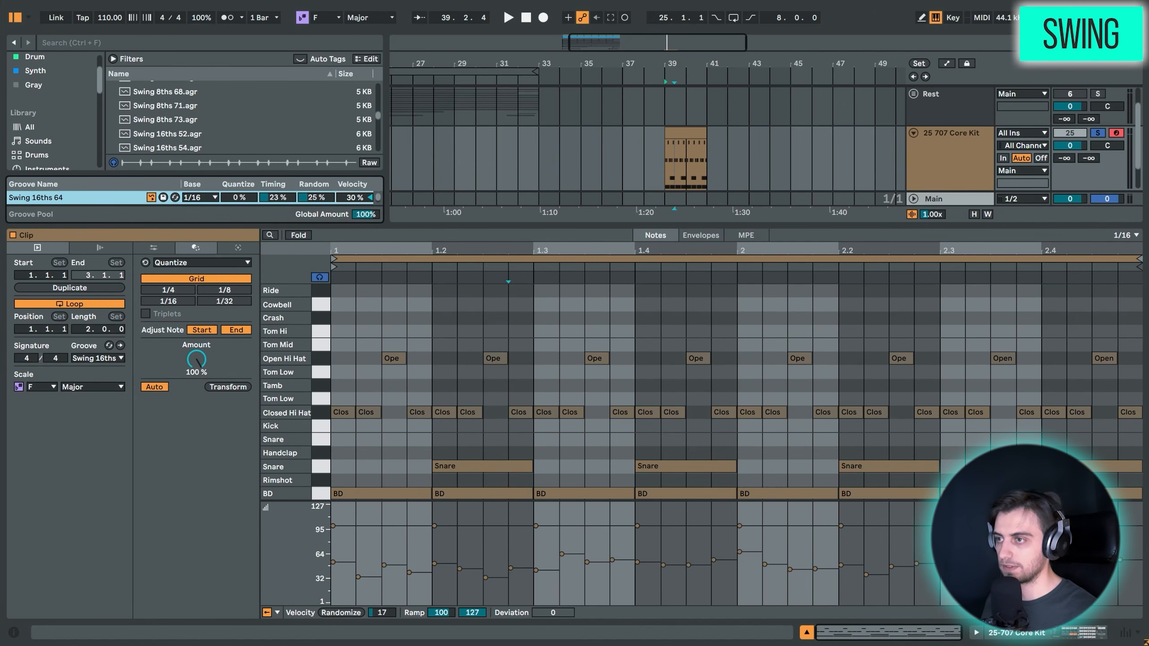
click(120, 345)
key(space)
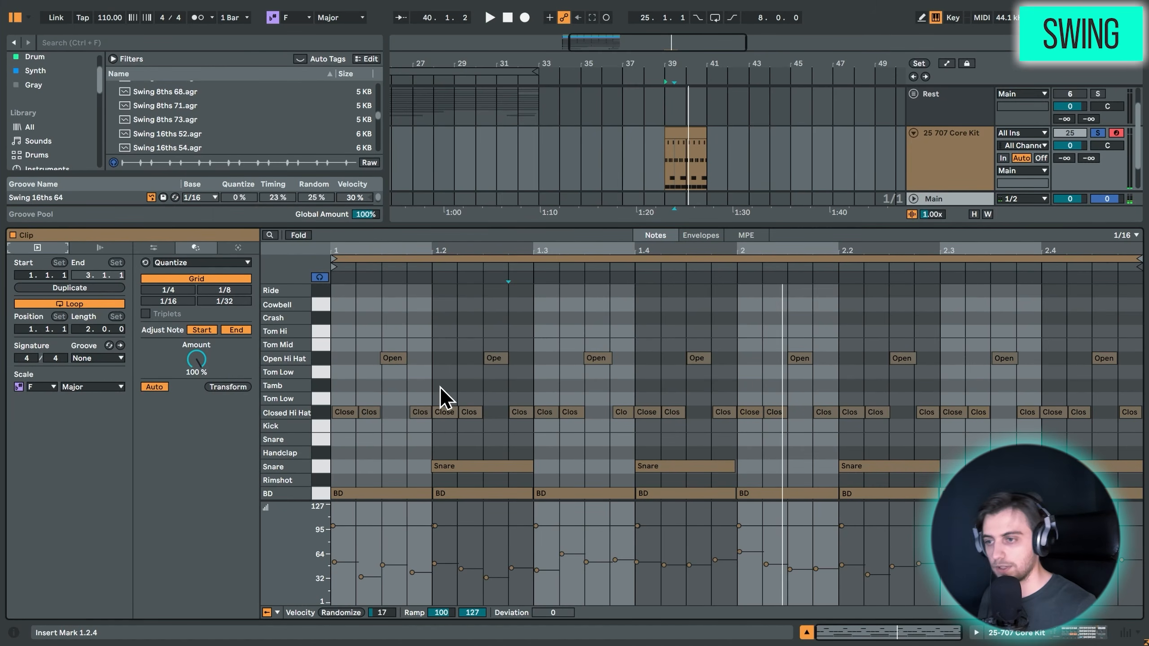
Narrow the note editor's grid to 1/32 and 1/64, and return it to 1/16.
click(554, 337)
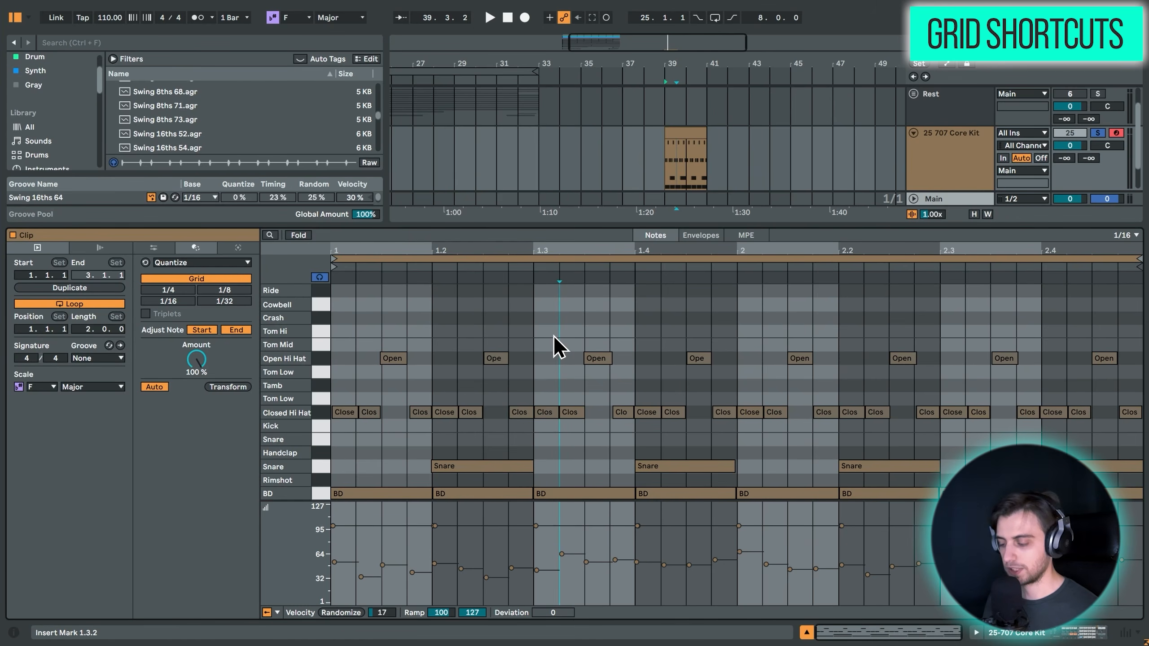
key(ctrl+1)
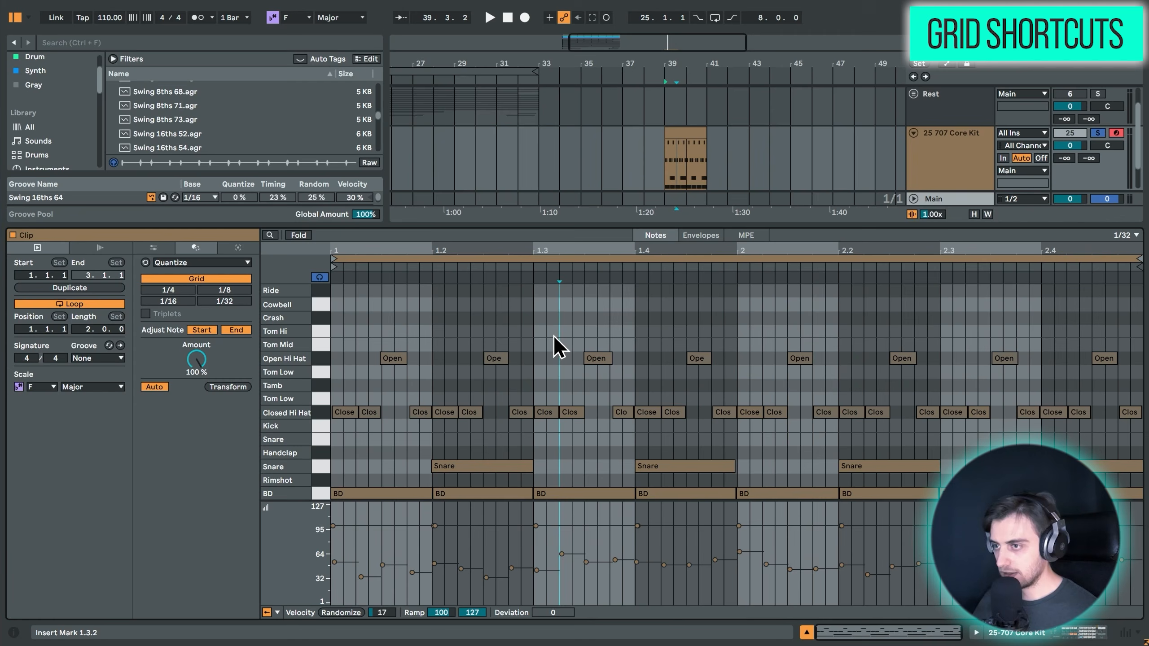
key(ctrl+2)
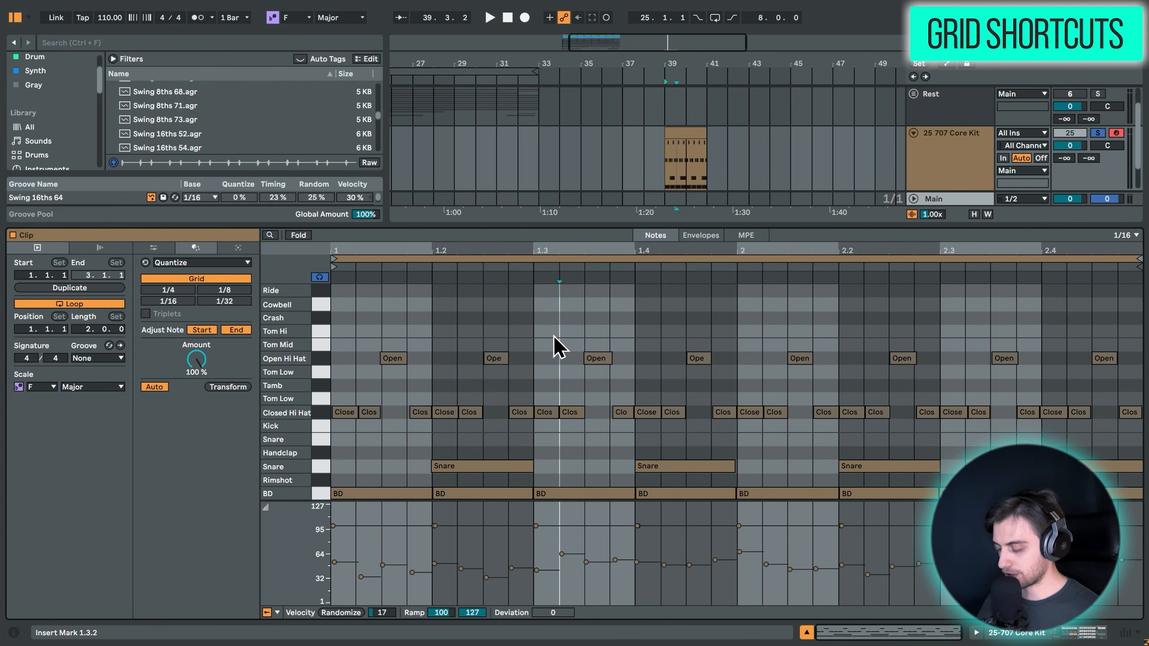
key(ctrl+1)
key(ctrl+1)
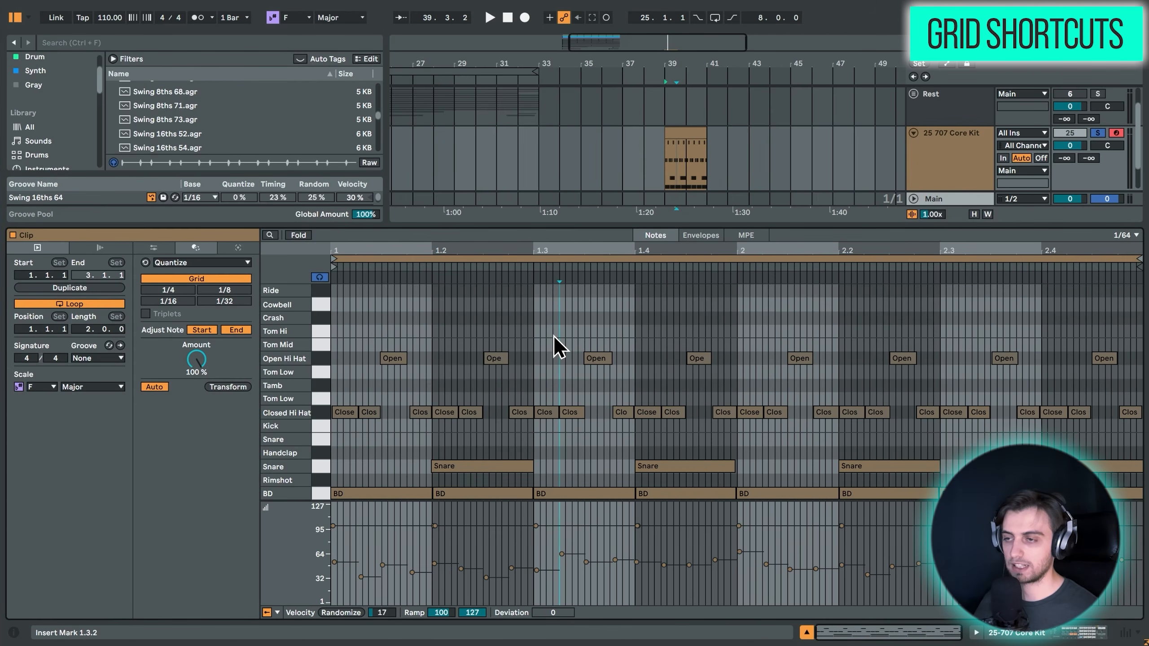
key(ctrl+2)
key(ctrl+2)
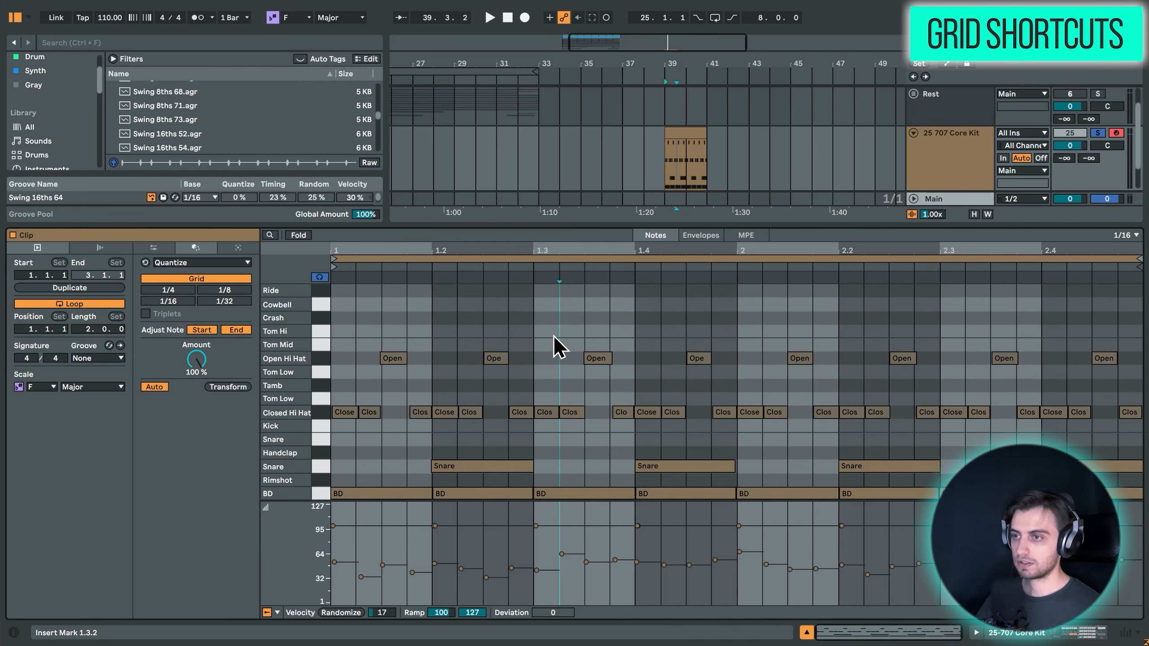
Widen the grid to 1/8 and draw a Tom Hi note at 1.2.3.
key(ctrl+2)
key(b)
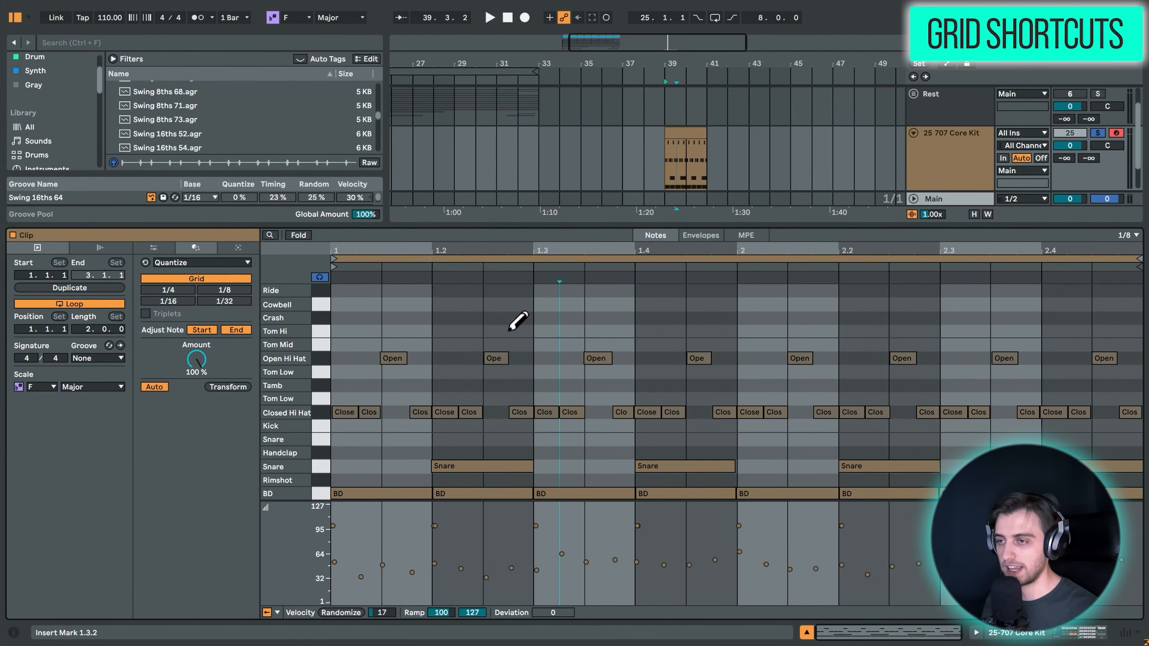
click(508, 330)
key(b)
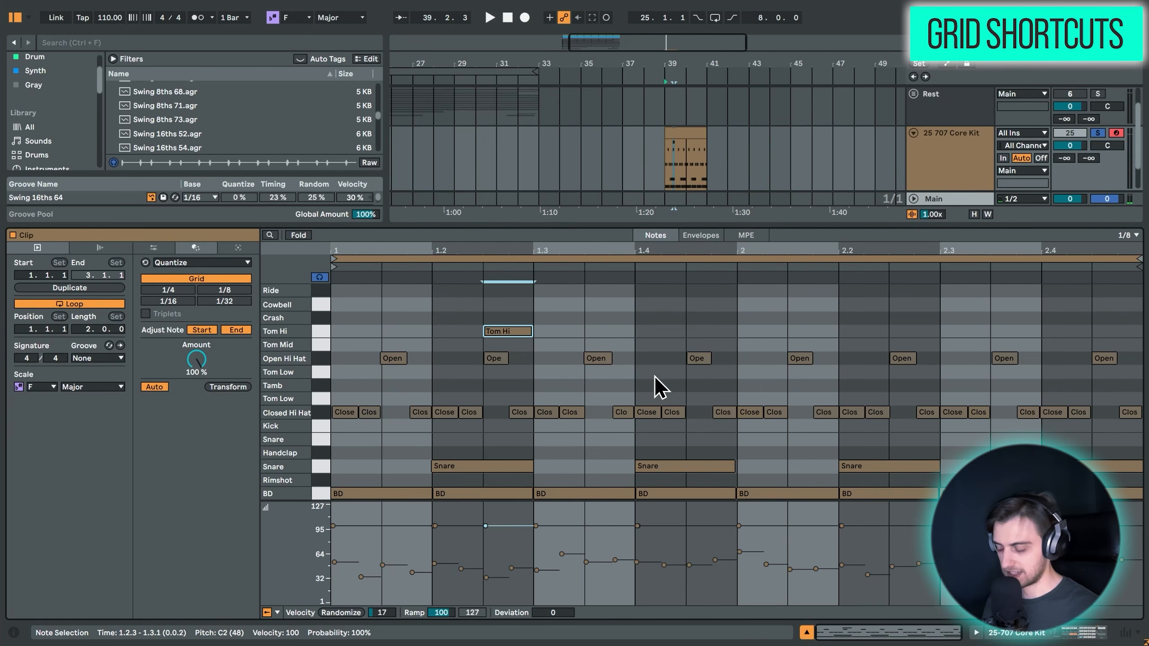
Narrow the grid to 1/32, draw short Snare notes just before beats 1.4 and 2.2, and play the clip.
key(ctrl+1)
key(ctrl+1)
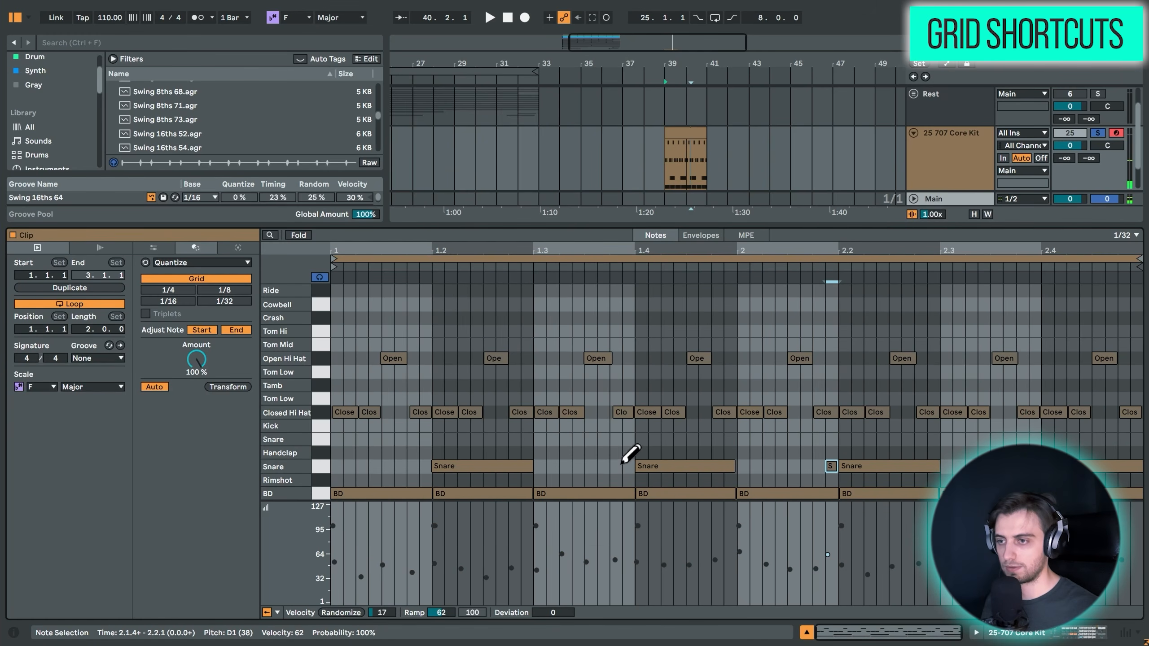
click(626, 465)
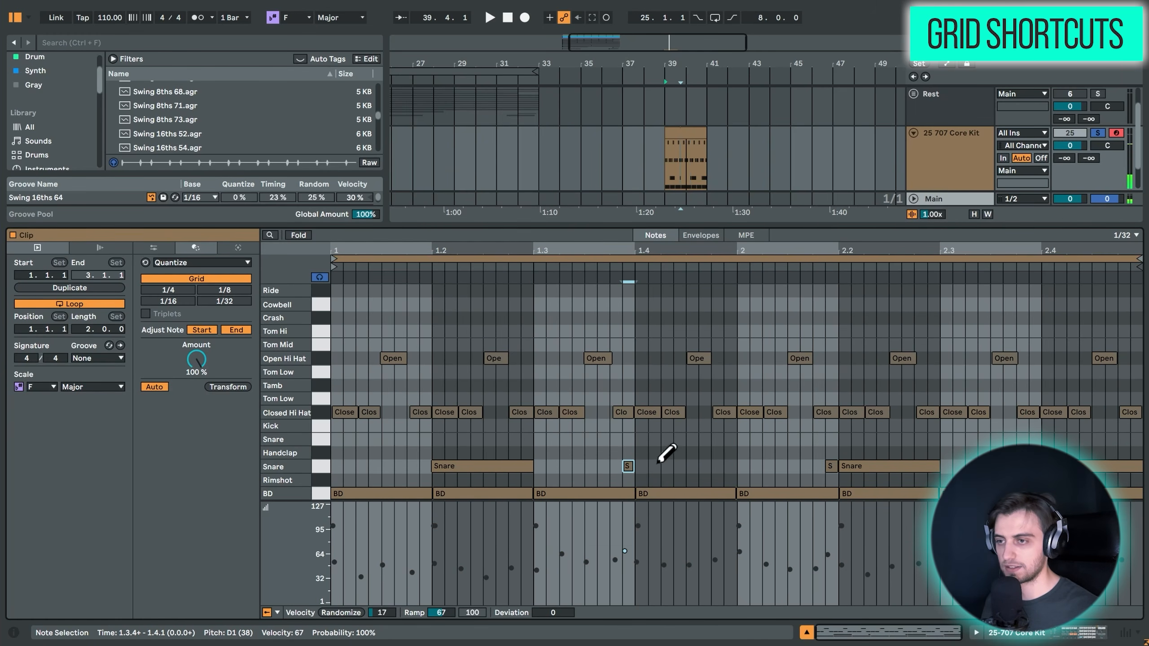
click(641, 470)
key(b)
drag(646, 469, 746, 465)
key(ctrl+z)
key(space)
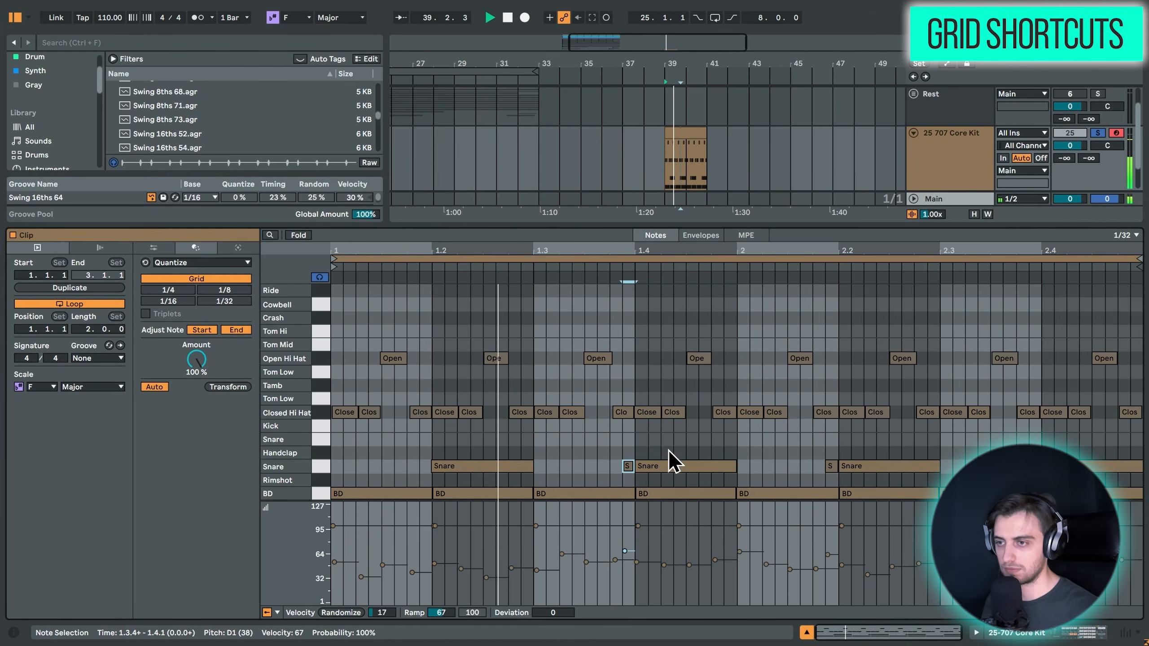
Stop playback and undo the Snare note edits before beats 1.4 and 2.2.
key(space)
key(ctrl+z)
key(ctrl+z)
key(ctrl+z)
key(ctrl+z)
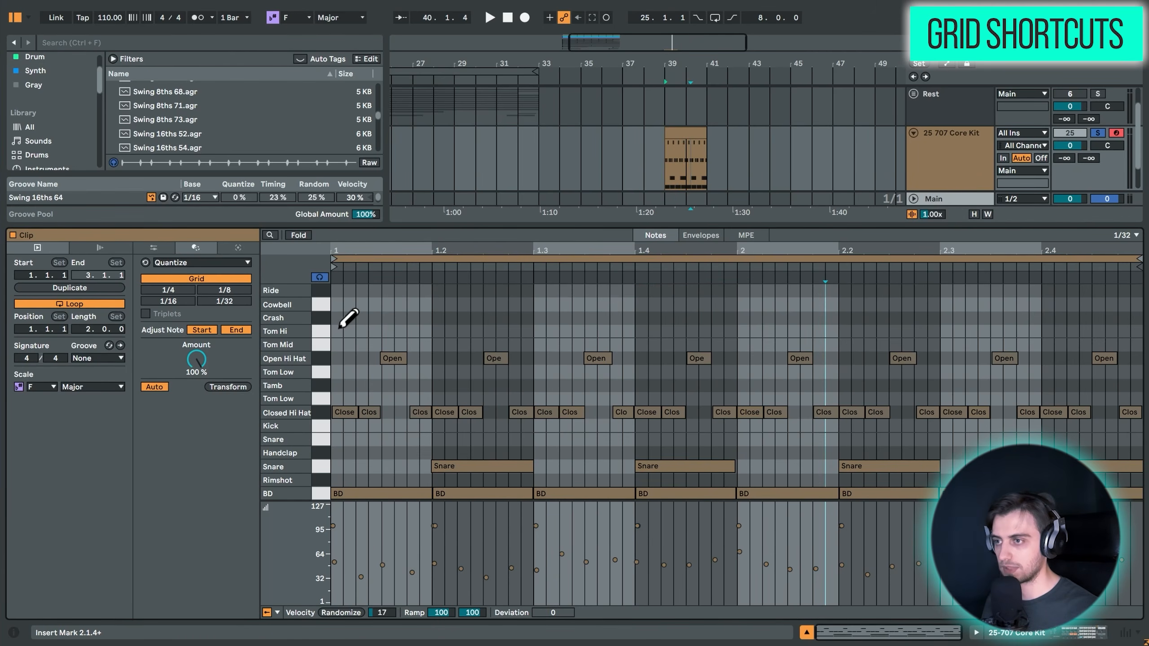
Draw a run of 1/32 Tom Hi notes from 1.1.1 to 1.3.3, and a Crash note from 1.1.1 to 1.3 with the grid at 1/2.
key(b)
drag(336, 331, 592, 331)
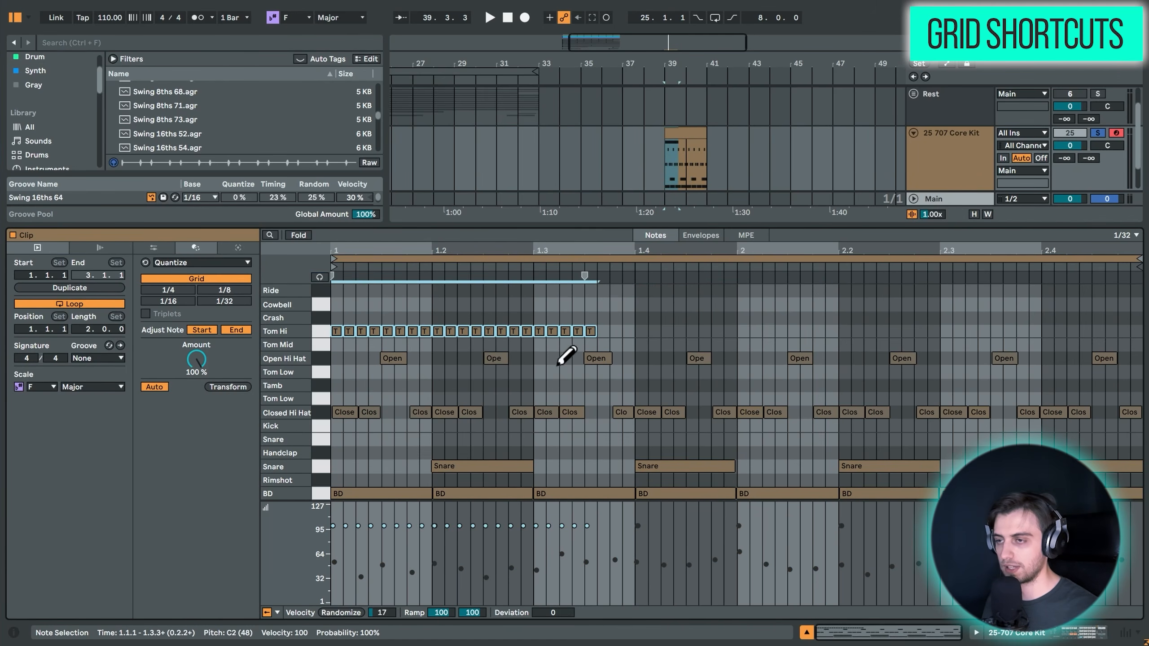
key(ctrl+2)
key(ctrl+2)
key(ctrl+2)
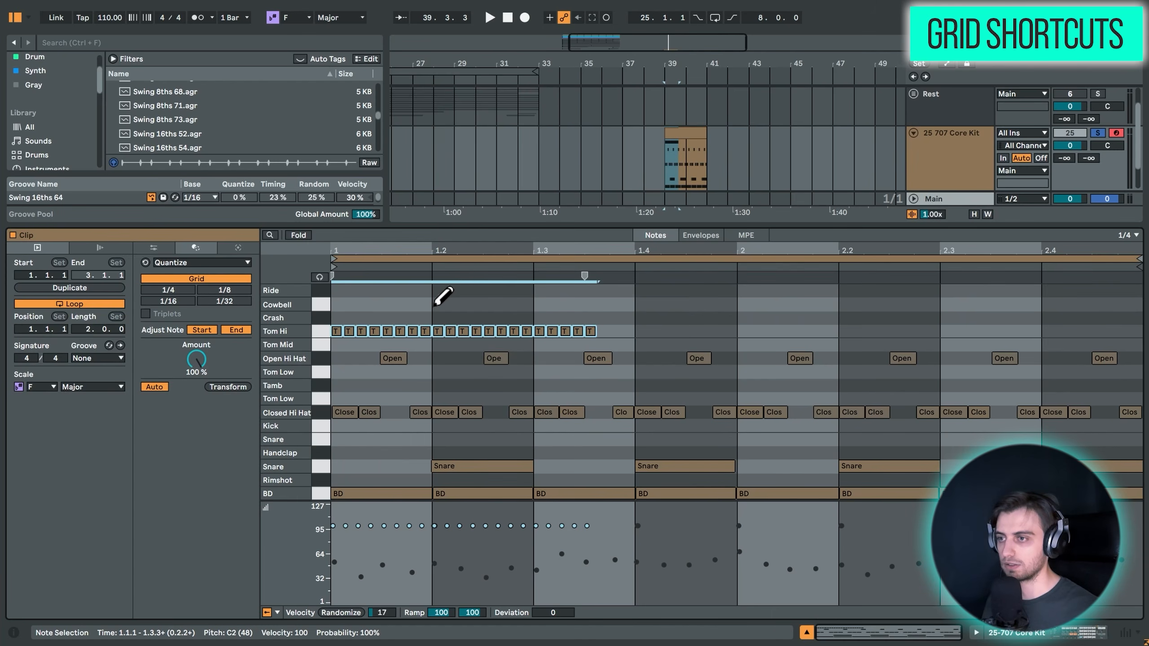
key(ctrl+2)
click(436, 318)
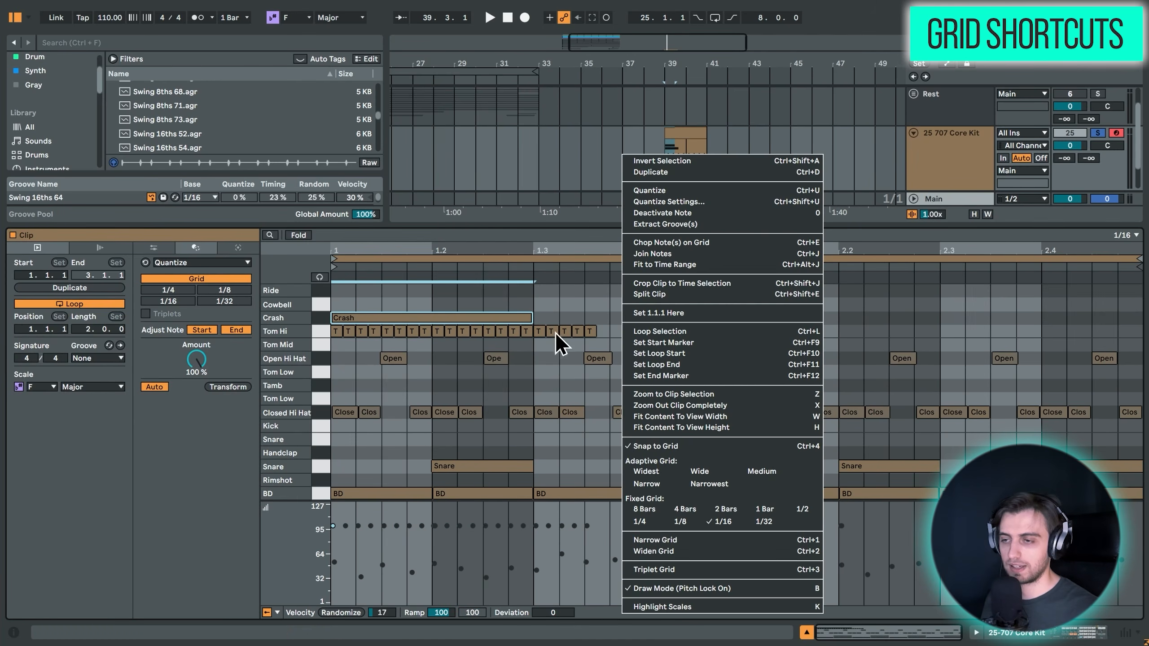
Set the grid to 1/8 and draw consecutive Crash notes from beat 1.3 to beat 2.3.
click(556, 332)
right_click(575, 310)
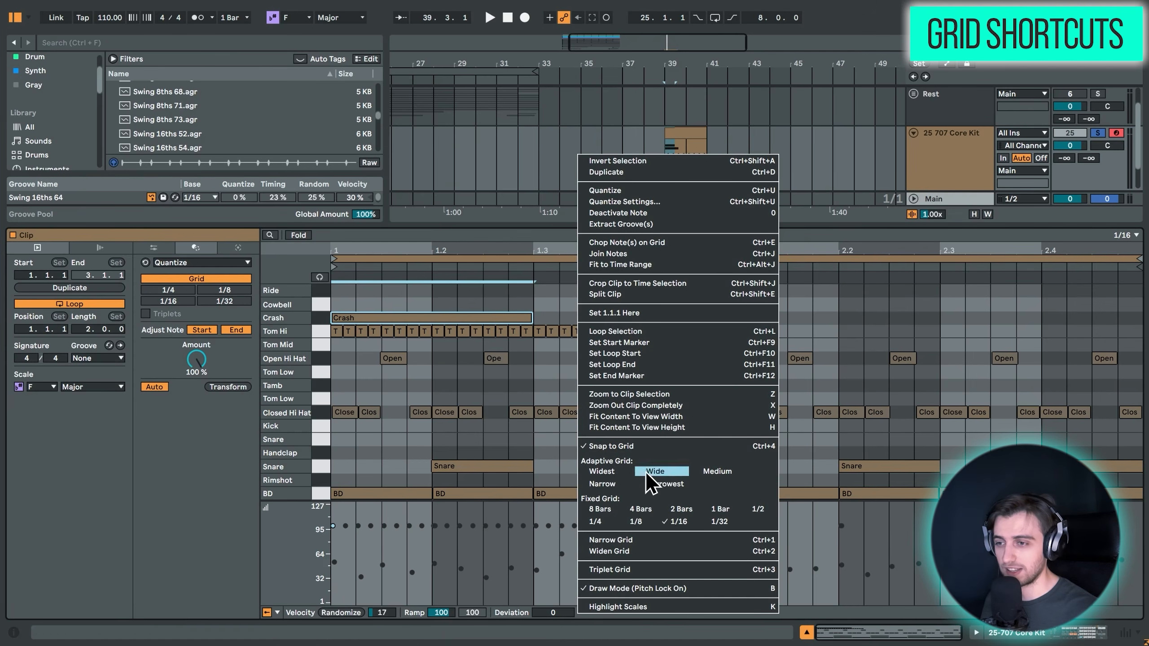
click(520, 294)
key(ctrl+2)
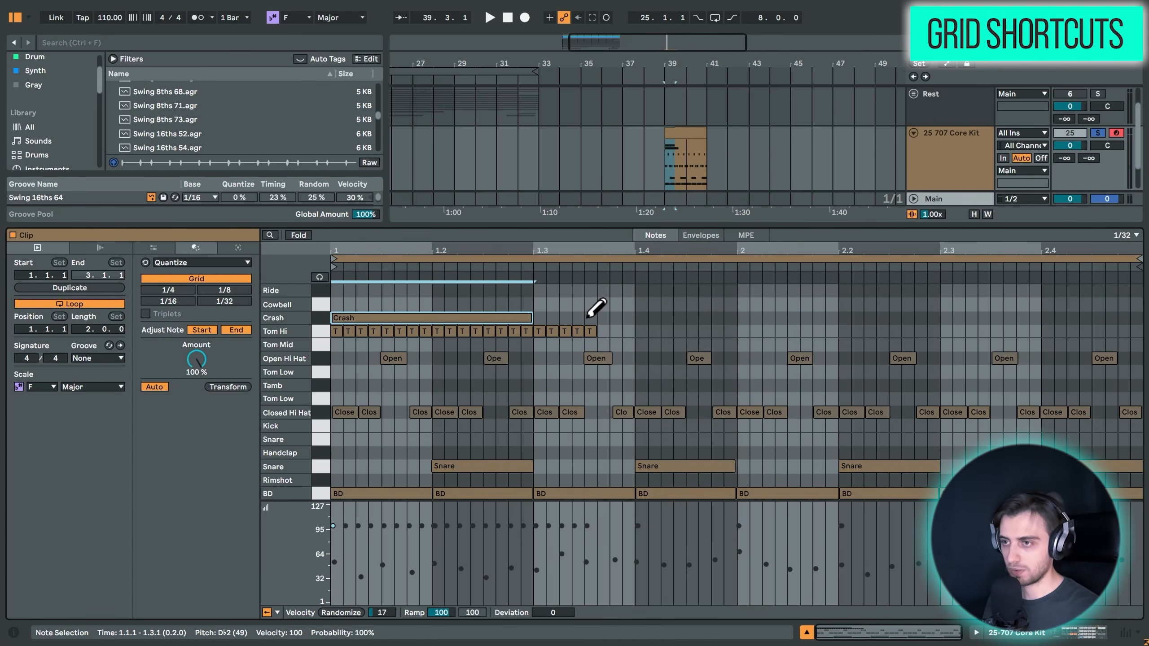
drag(559, 318, 913, 317)
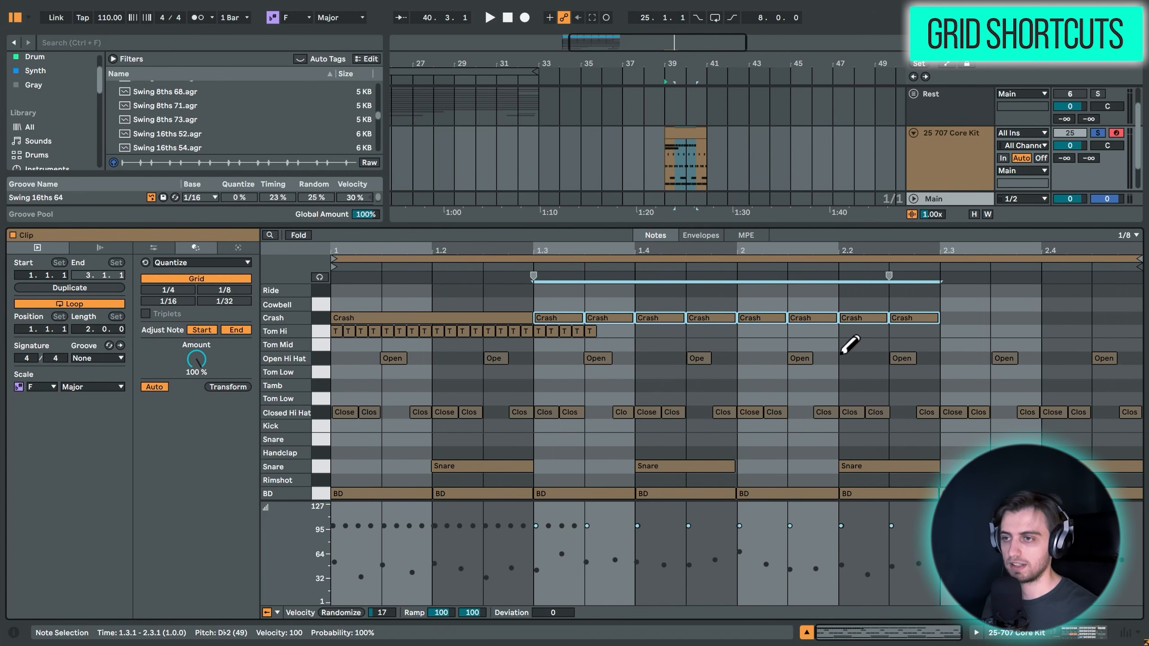